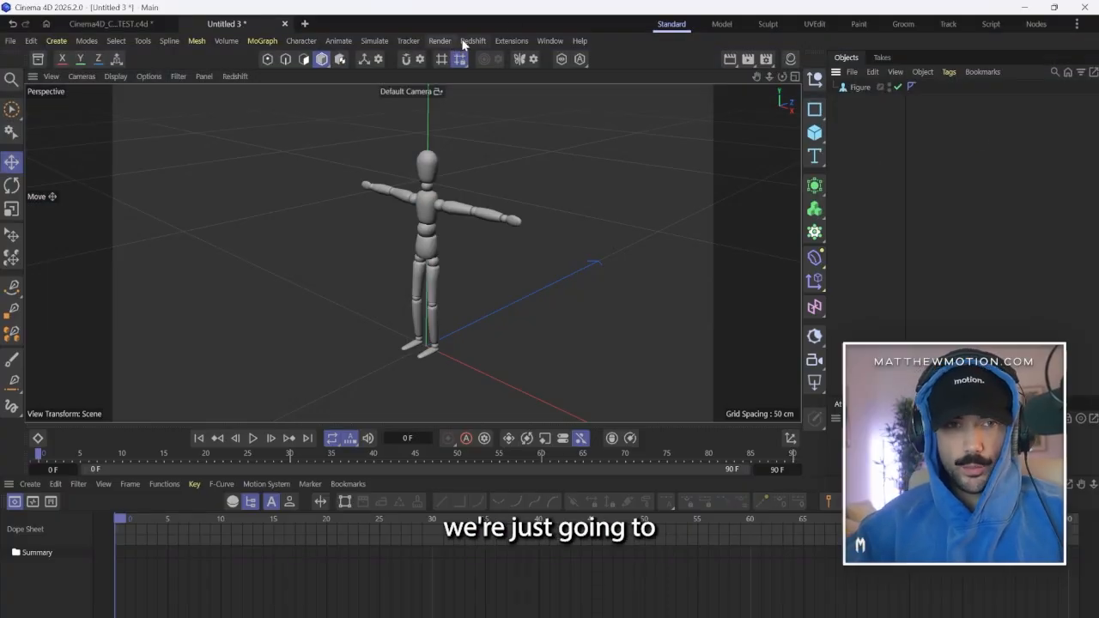
Add a standard Redshift camera to the scene with the figure.
{"action": "left_click", "coordinate": [467, 42]}
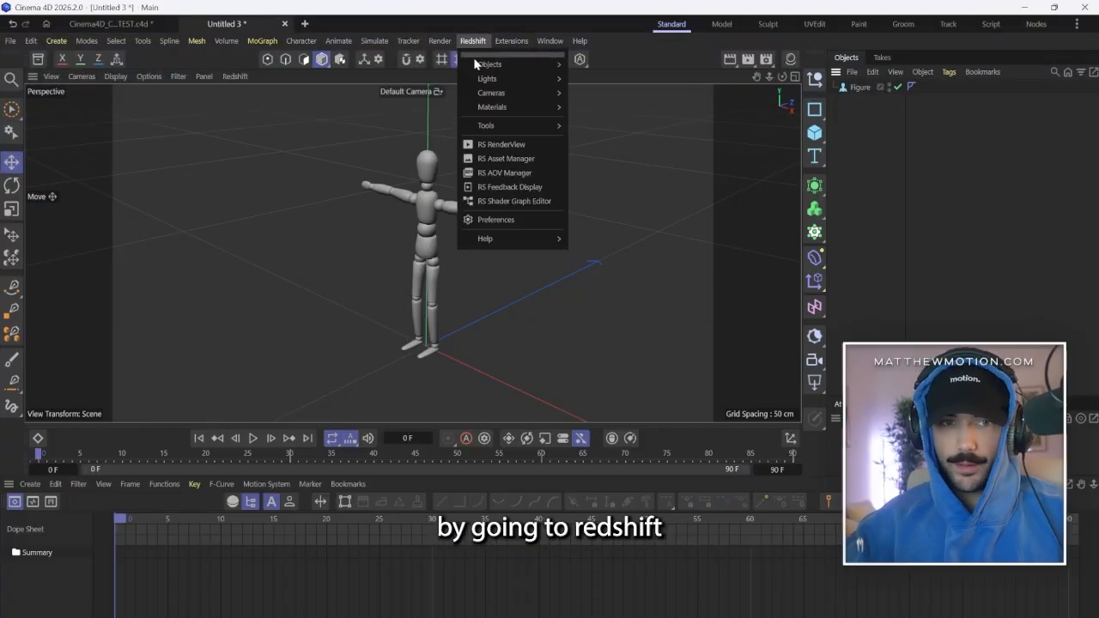
{"action": "mouse_move", "coordinate": [492, 93]}
{"action": "left_click", "coordinate": [593, 97]}
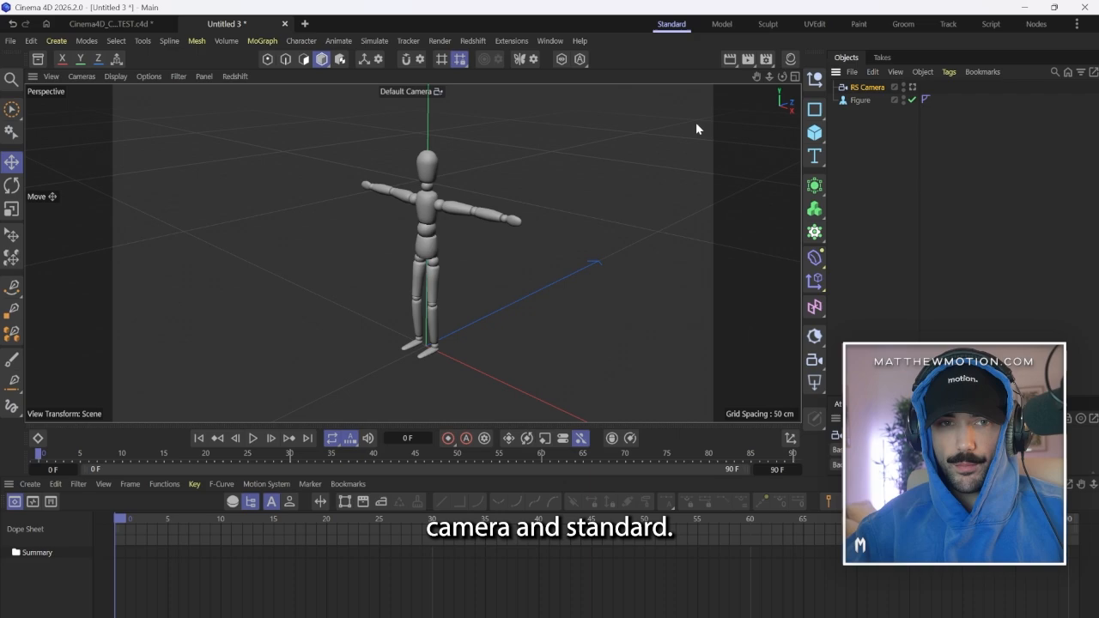
{"action": "left_click", "coordinate": [987, 138]}
{"action": "key", "text": "ctrl+d"}
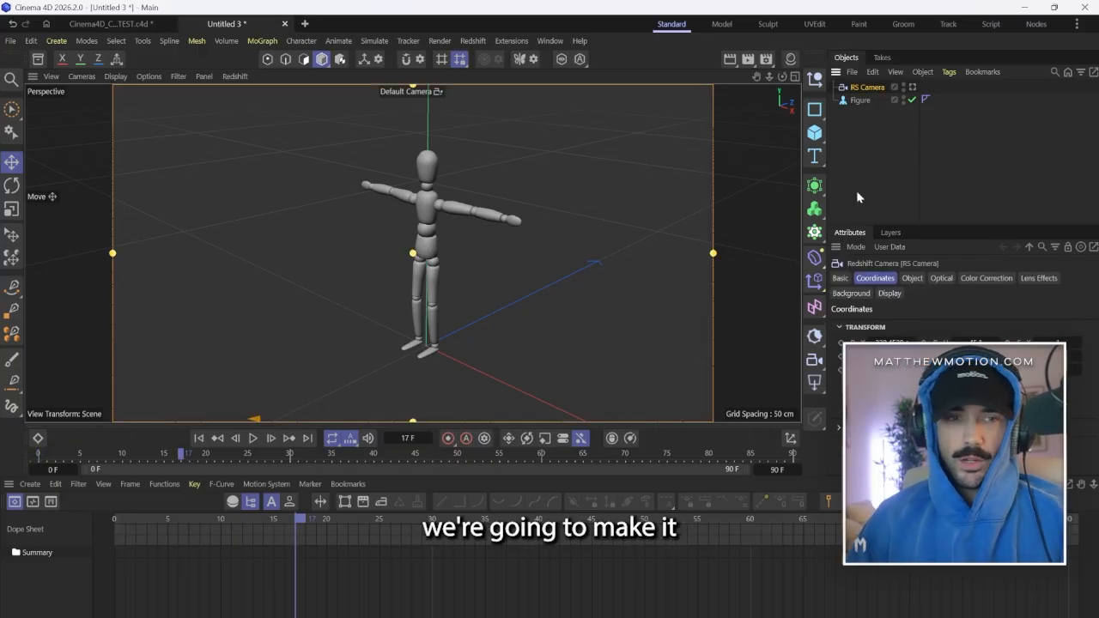
Set the project's end frame to 150 F and clear the object selection.
{"action": "left_click", "coordinate": [777, 470]}
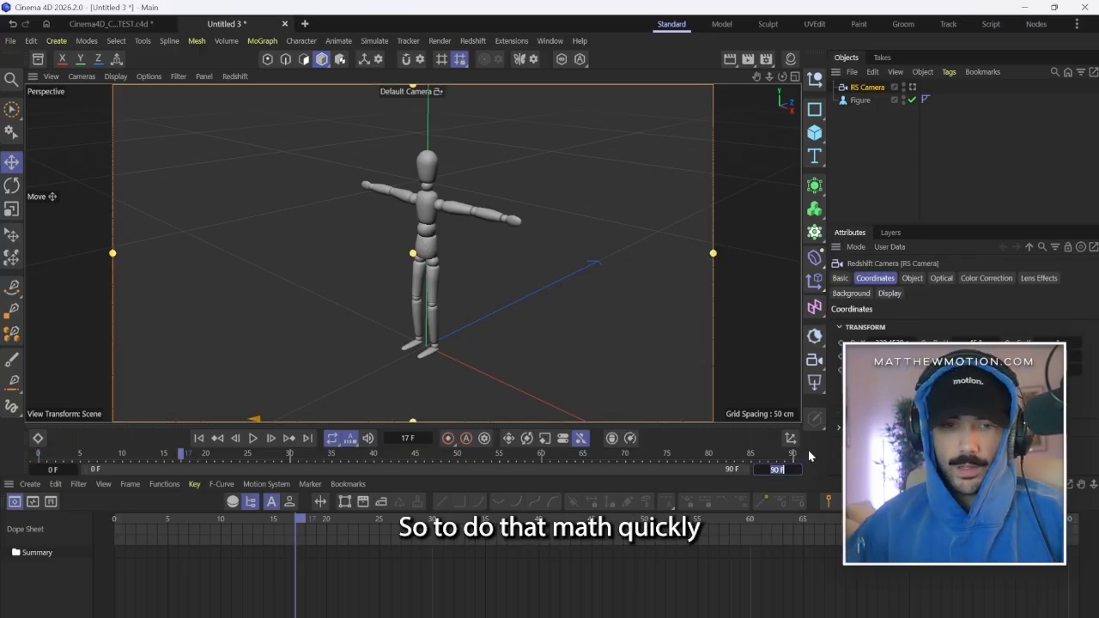
{"action": "type", "text": "150"}
{"action": "key", "text": "Return"}
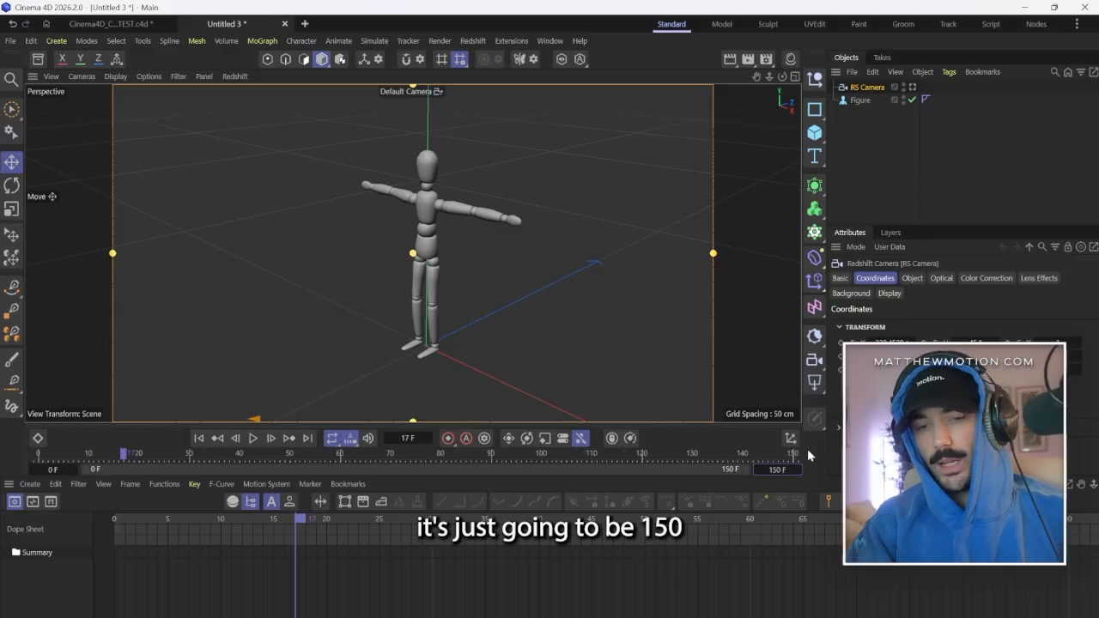
{"action": "left_click", "coordinate": [901, 152]}
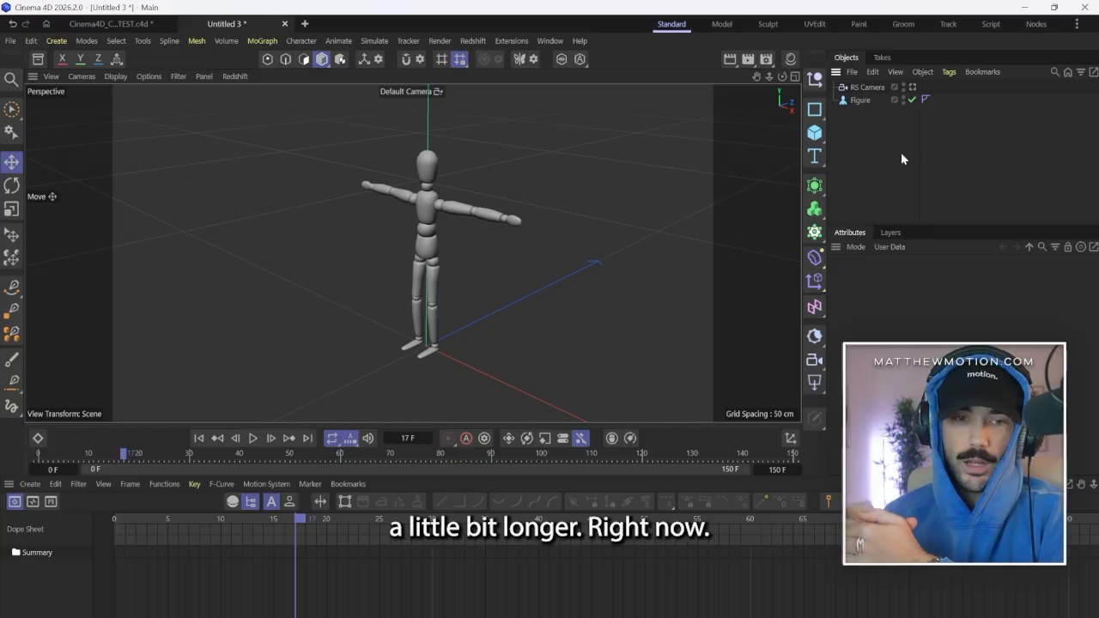
Look through the RS Camera and give it an Align to Spline animation tag.
{"action": "left_click", "coordinate": [912, 87]}
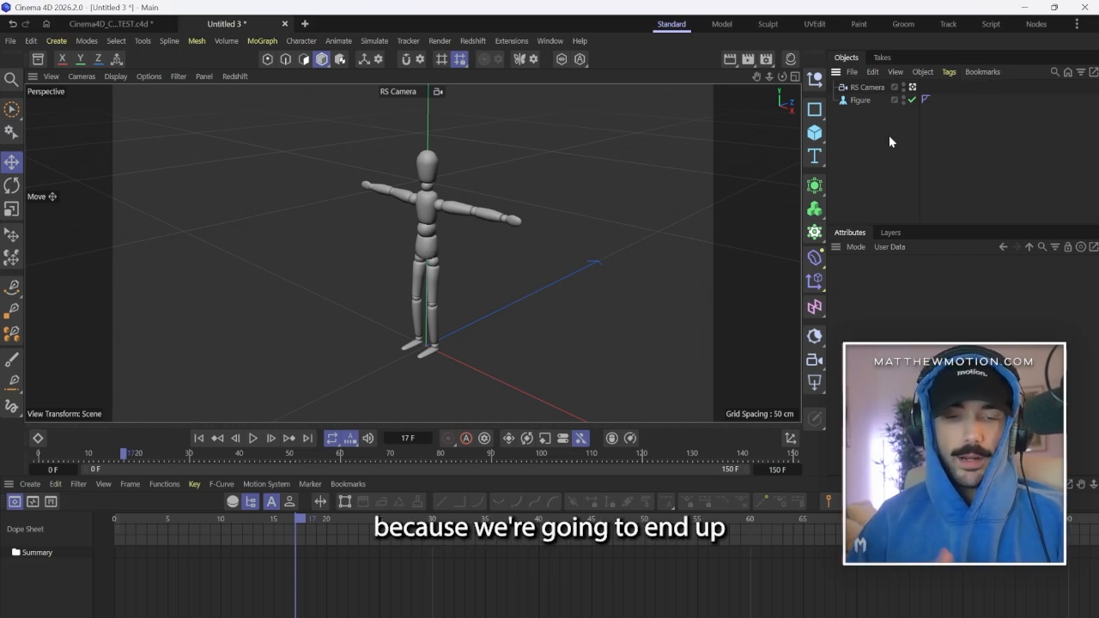
{"action": "right_click", "coordinate": [861, 98]}
{"action": "mouse_move", "coordinate": [889, 86]}
{"action": "left_click", "coordinate": [842, 106]}
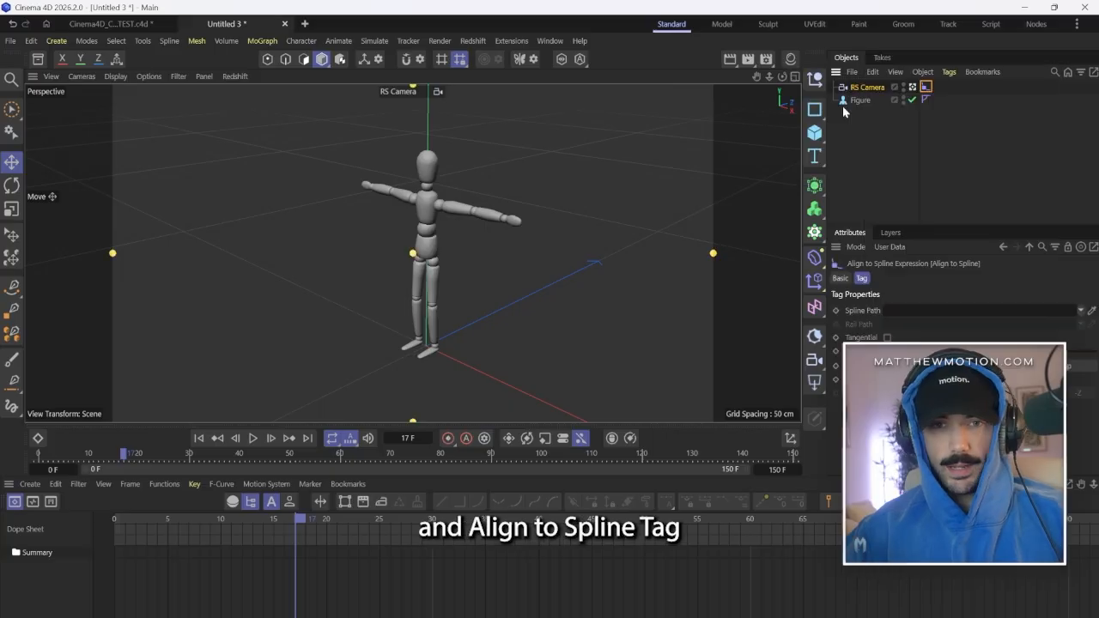
Add a Target animation tag to the RS Camera and deselect it.
{"action": "right_click", "coordinate": [867, 87]}
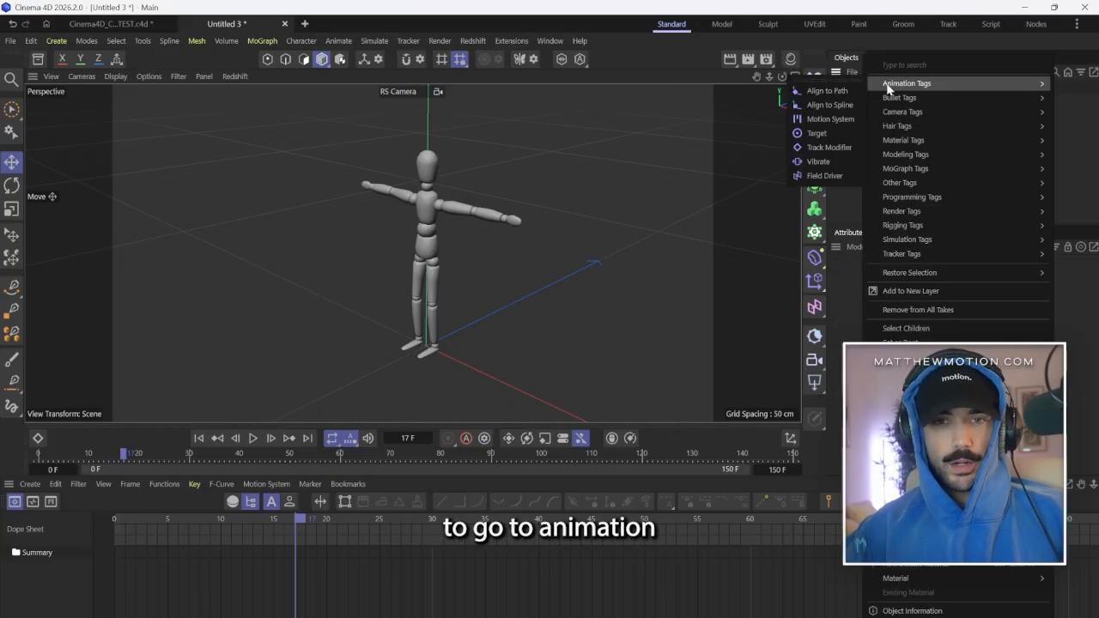
{"action": "left_click", "coordinate": [833, 145]}
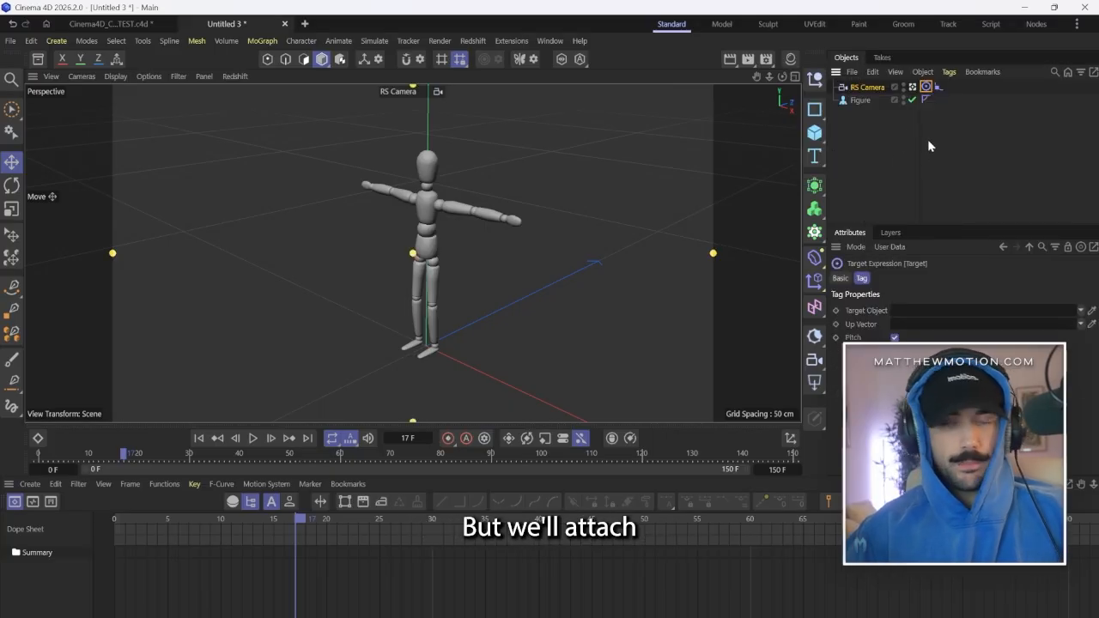
{"action": "left_click", "coordinate": [958, 137]}
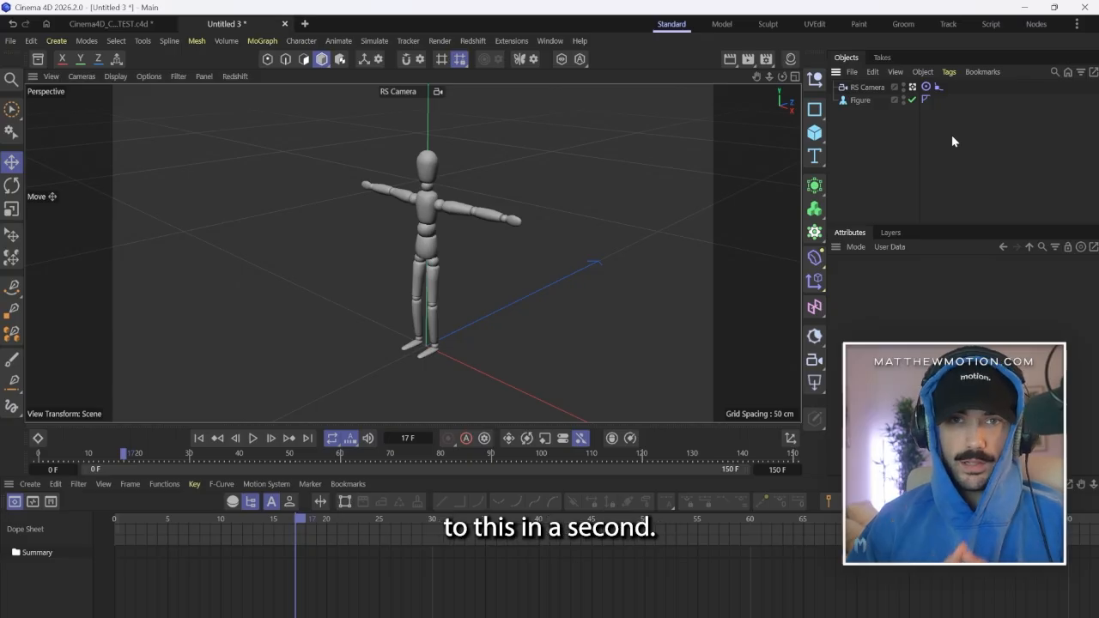
Return to the default camera and frame the figure and the RS Camera together from farther away.
{"action": "left_click", "coordinate": [913, 87]}
{"action": "left_click_drag", "start_coordinate": [581, 291], "coordinate": [522, 298], "text": "alt"}
{"action": "right_click_drag", "start_coordinate": [522, 298], "coordinate": [450, 356], "text": "alt"}
{"action": "left_click_drag", "start_coordinate": [449, 356], "coordinate": [562, 300], "text": "alt"}
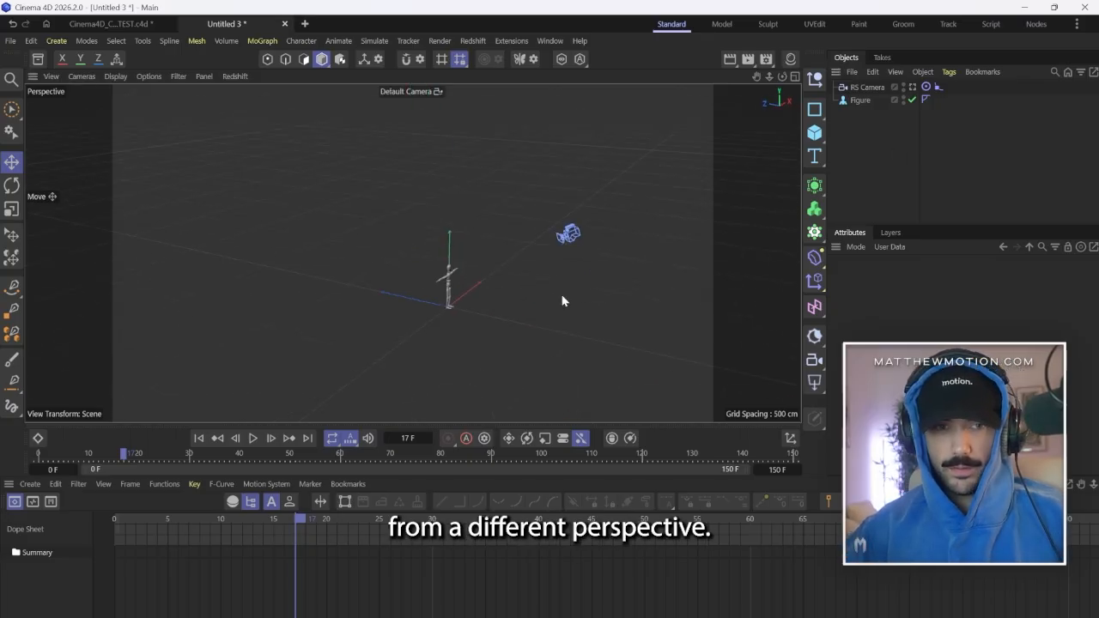
{"action": "scroll", "coordinate": [535, 294], "scroll_direction": "up", "scroll_amount": 4}
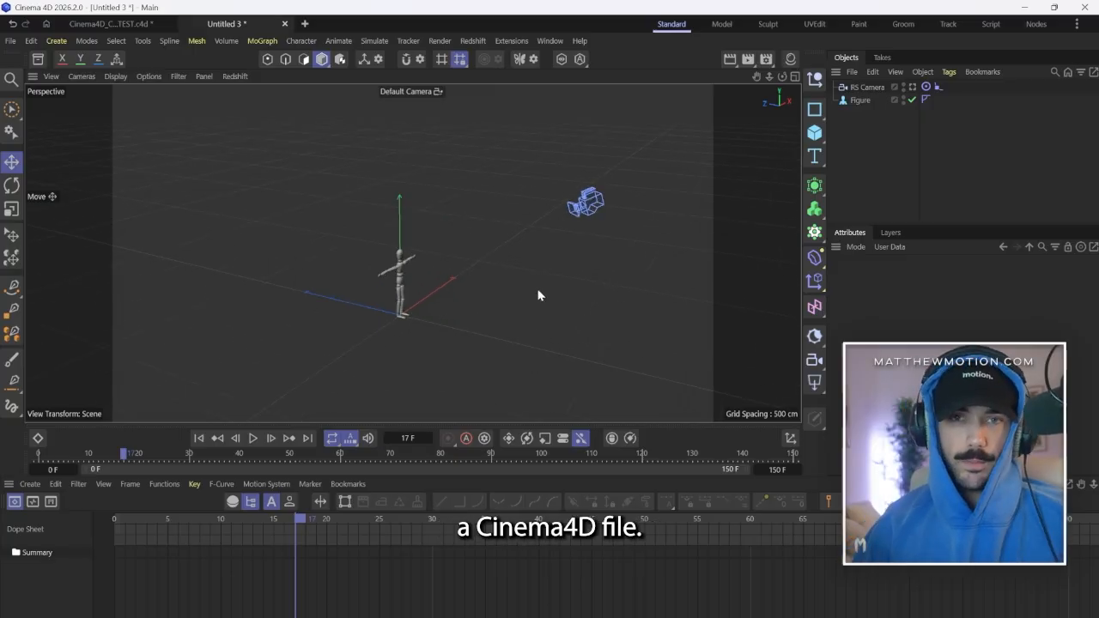
{"action": "left_click", "coordinate": [814, 119]}
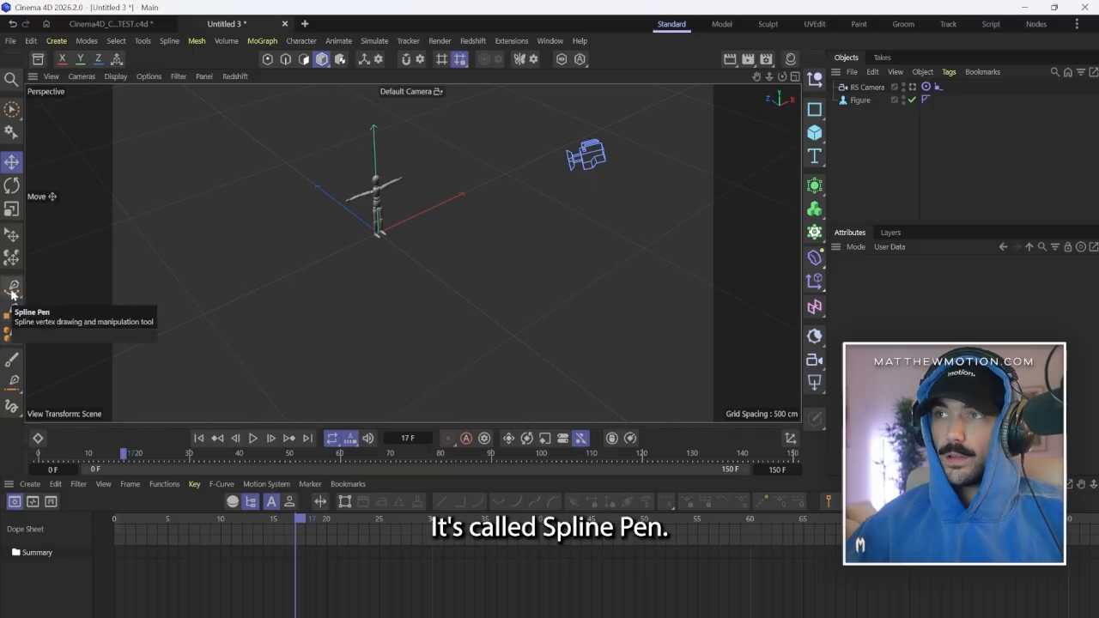
In a maximized Top view, draw an open four-point Bezier spline with the Spline Pen, curving around the figure's negative X side and ending at positive X.
{"action": "left_click", "coordinate": [12, 289]}
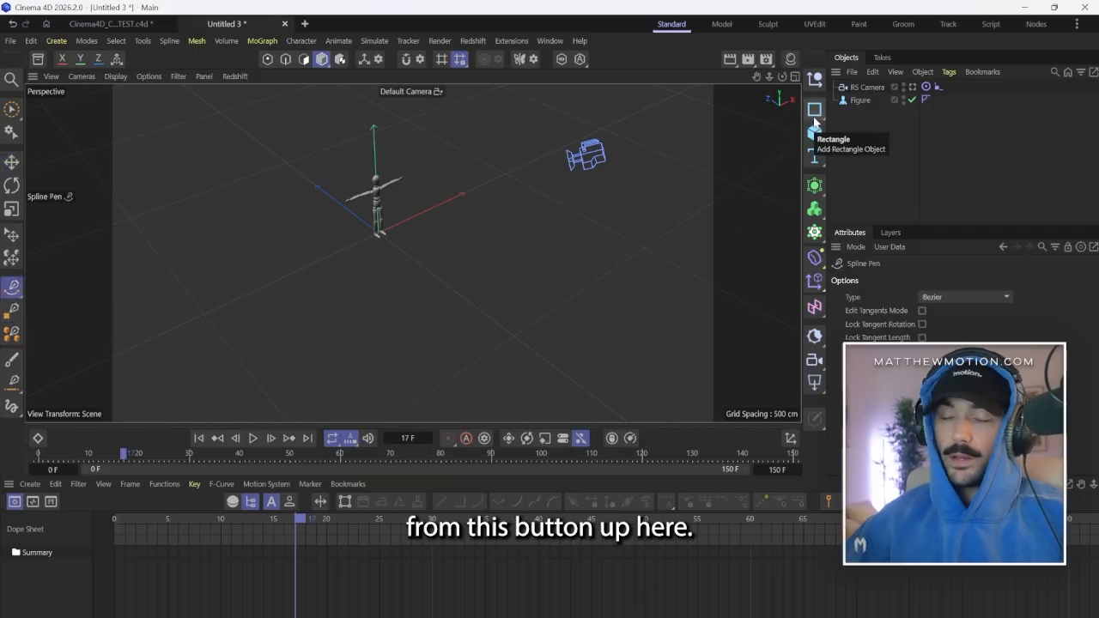
{"action": "left_click", "coordinate": [795, 79]}
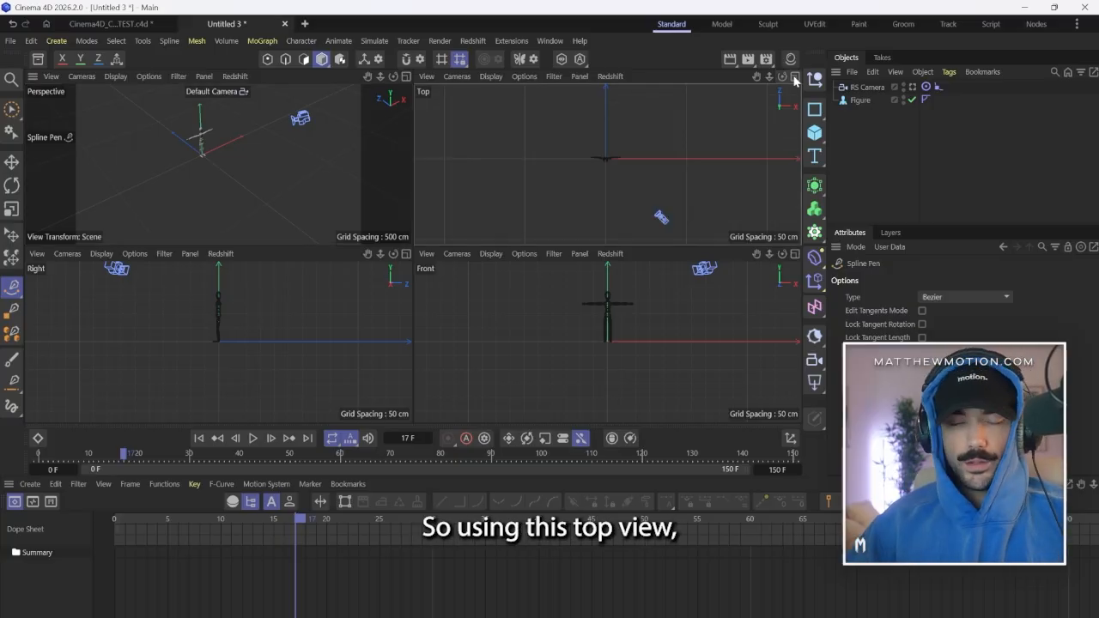
{"action": "left_click", "coordinate": [794, 77]}
{"action": "scroll", "coordinate": [440, 258], "scroll_direction": "down", "scroll_amount": 4}
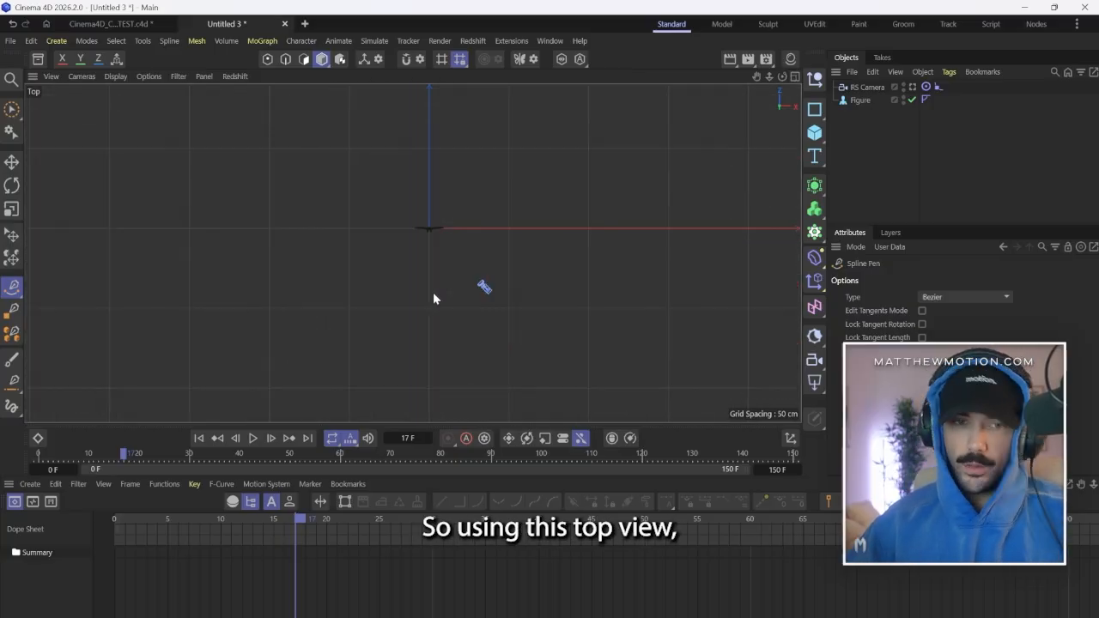
{"action": "scroll", "coordinate": [427, 327], "scroll_direction": "up", "scroll_amount": 2}
{"action": "scroll", "coordinate": [424, 335], "scroll_direction": "up", "scroll_amount": 1}
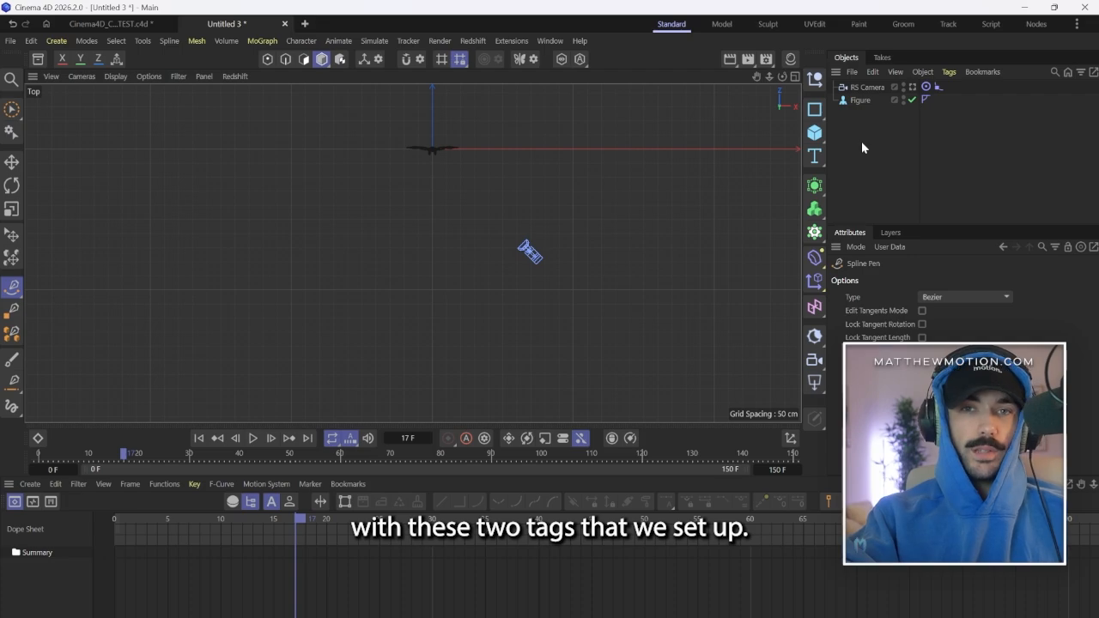
{"action": "left_click", "coordinate": [460, 375]}
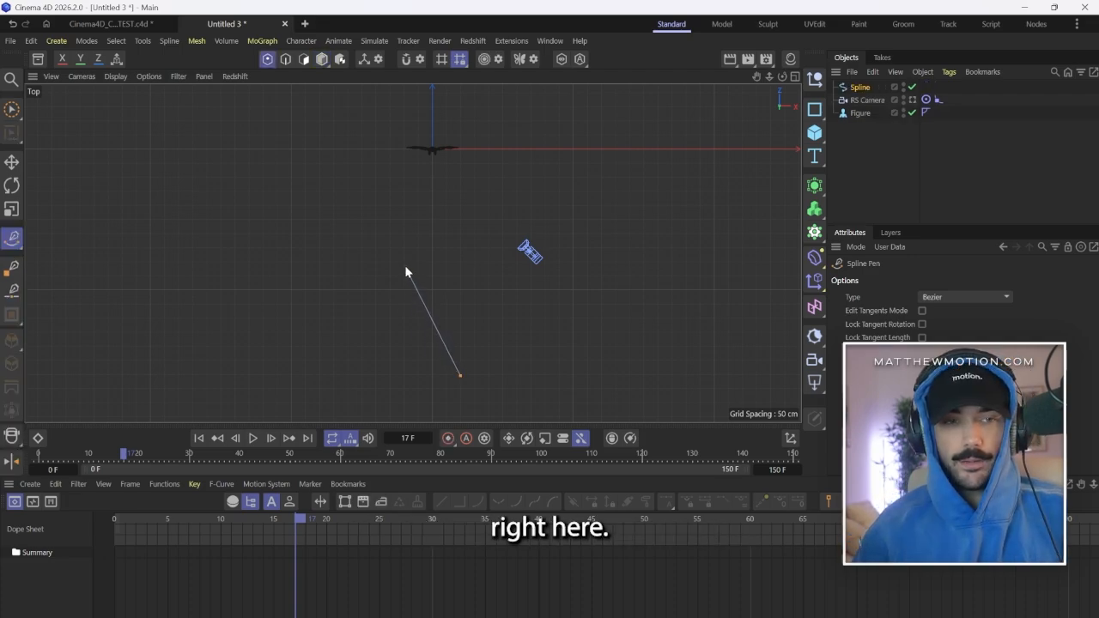
{"action": "left_click_drag", "start_coordinate": [404, 266], "coordinate": [405, 220]}
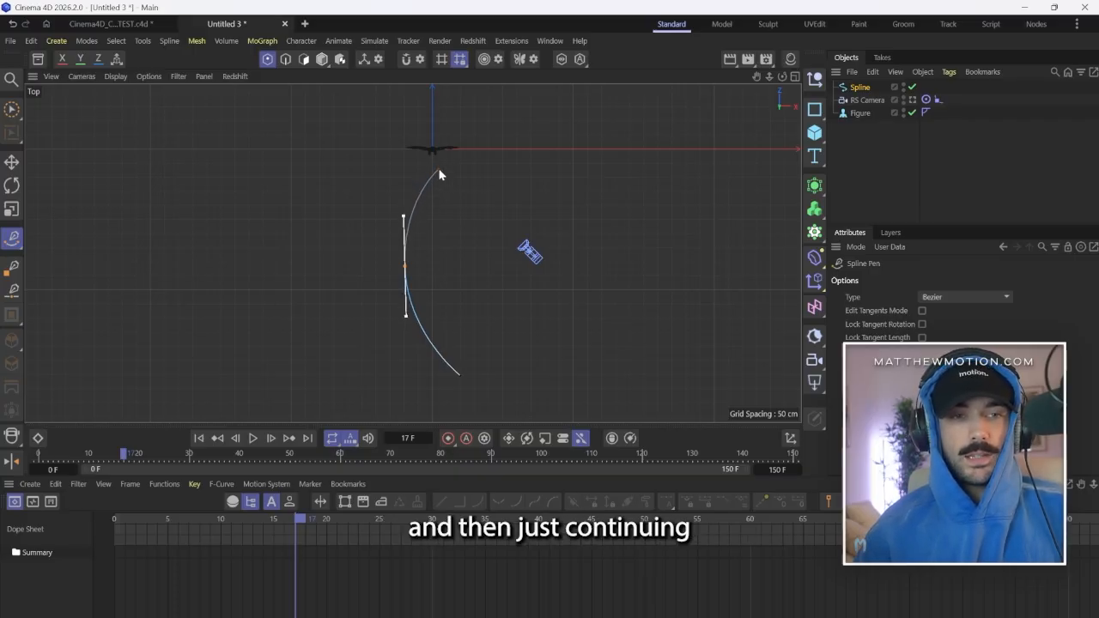
{"action": "left_click_drag", "start_coordinate": [446, 176], "coordinate": [455, 177]}
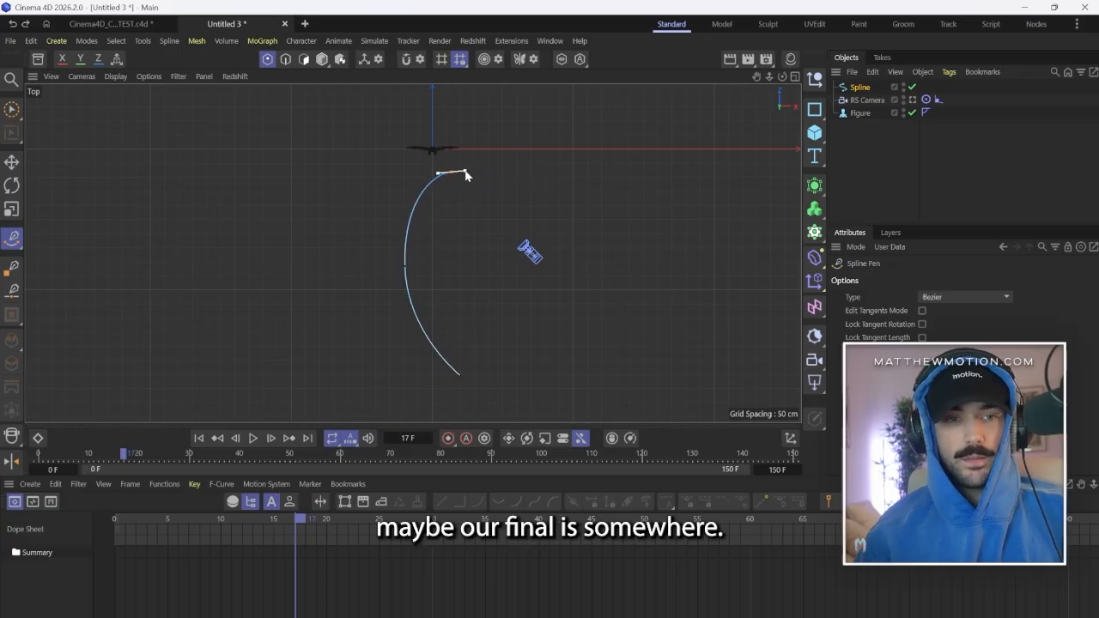
{"action": "left_click_drag", "start_coordinate": [465, 175], "coordinate": [471, 177]}
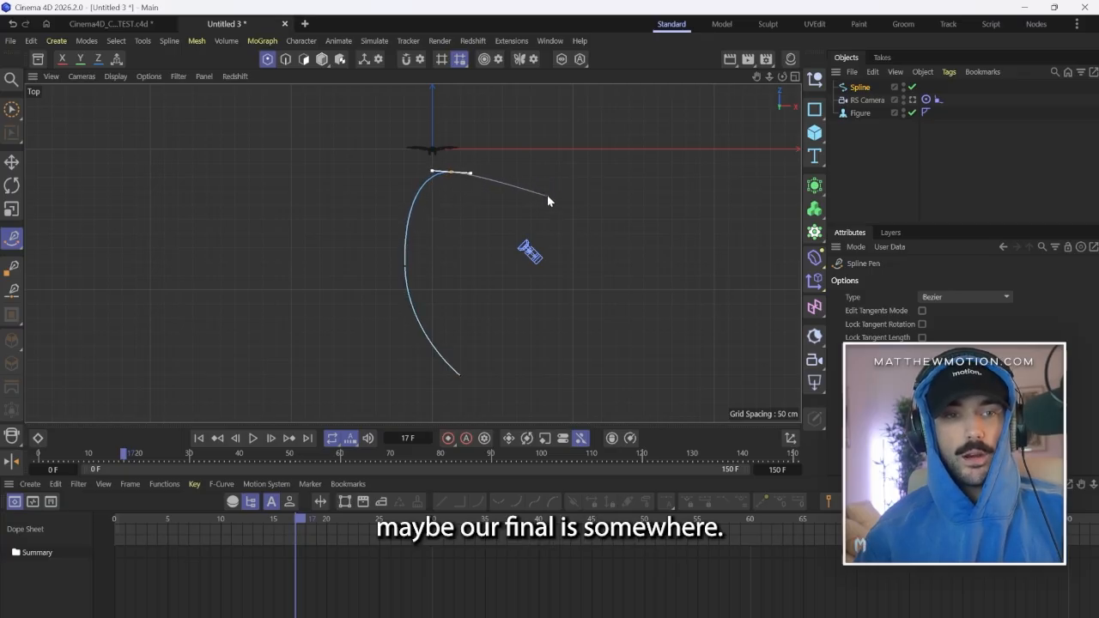
{"action": "left_click_drag", "start_coordinate": [576, 153], "coordinate": [602, 154]}
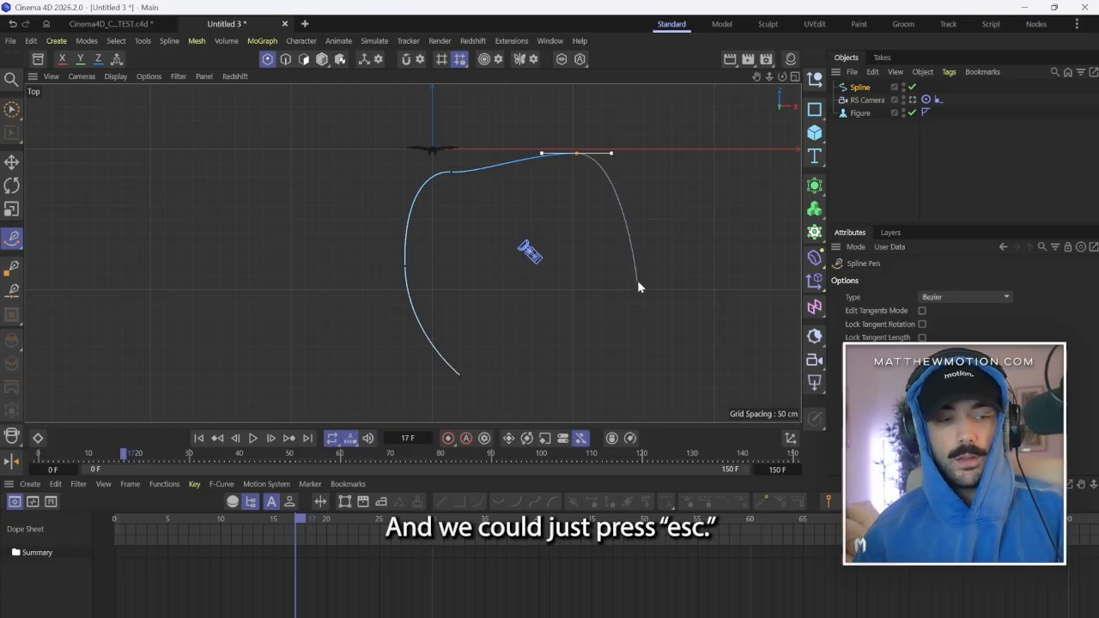
{"action": "key", "text": "Escape"}
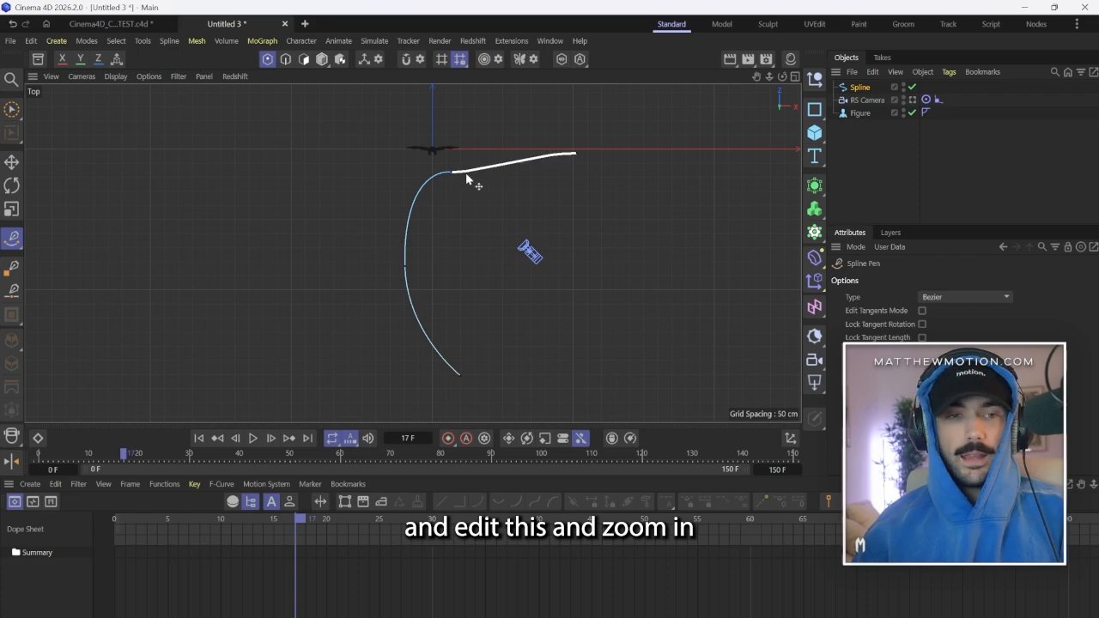
Lengthen and tilt the tangent handle of the spline's third point to smooth the curve in front of the figure.
{"action": "scroll", "coordinate": [449, 175], "scroll_direction": "up", "scroll_amount": 5}
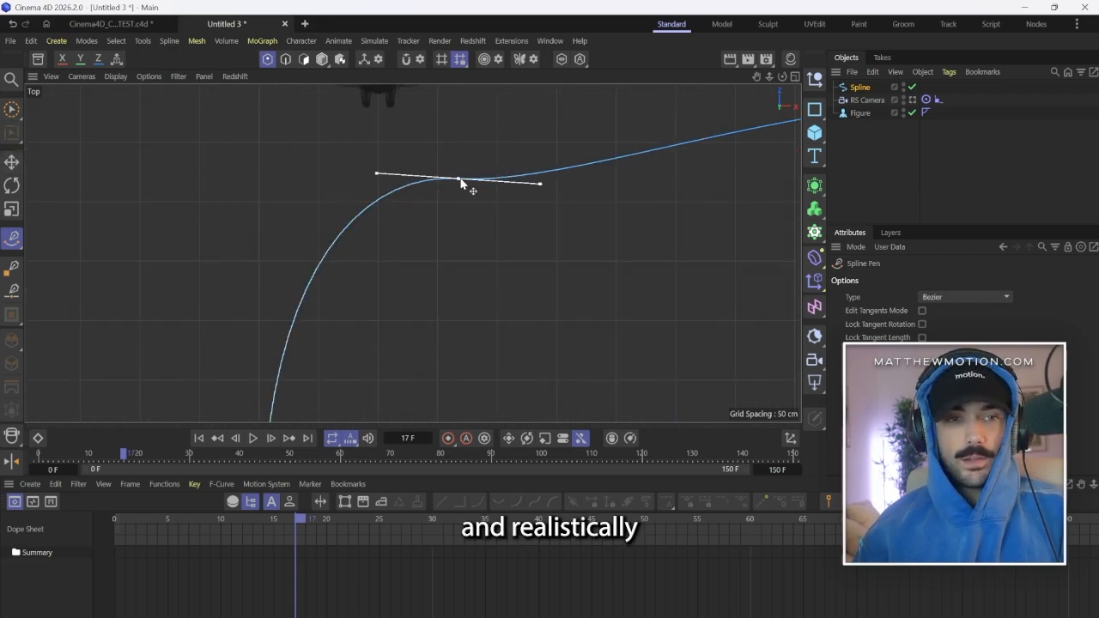
{"action": "left_click_drag", "start_coordinate": [542, 183], "coordinate": [616, 204]}
{"action": "scroll", "coordinate": [455, 223], "scroll_direction": "down", "scroll_amount": 3}
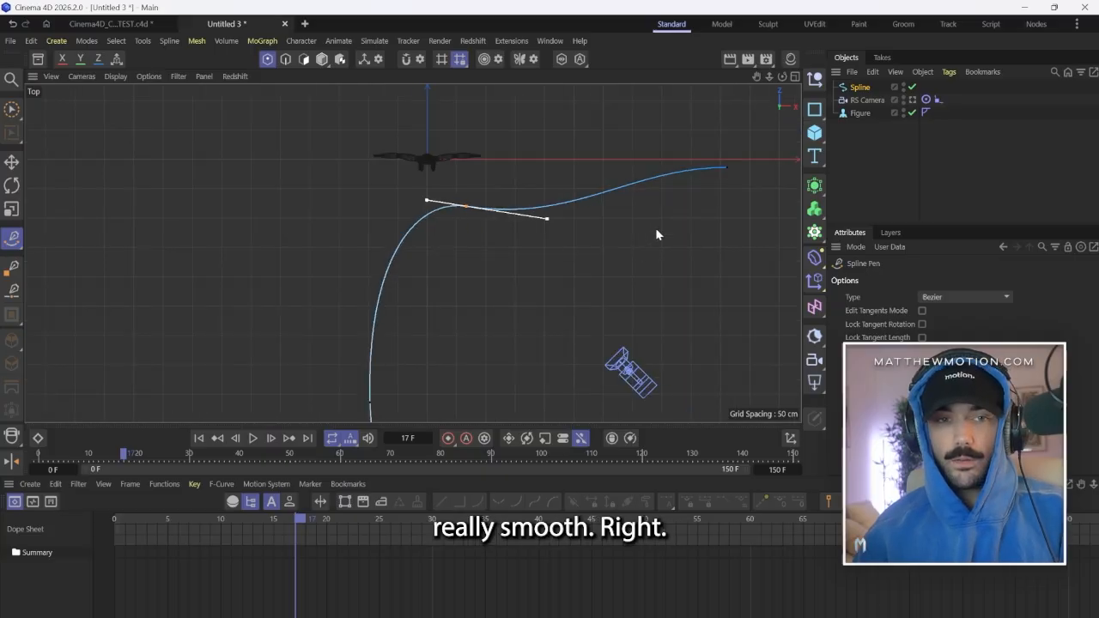
{"action": "scroll", "coordinate": [422, 243], "scroll_direction": "down", "scroll_amount": 3}
{"action": "scroll", "coordinate": [444, 317], "scroll_direction": "up", "scroll_amount": 2}
{"action": "scroll", "coordinate": [446, 283], "scroll_direction": "down", "scroll_amount": 3}
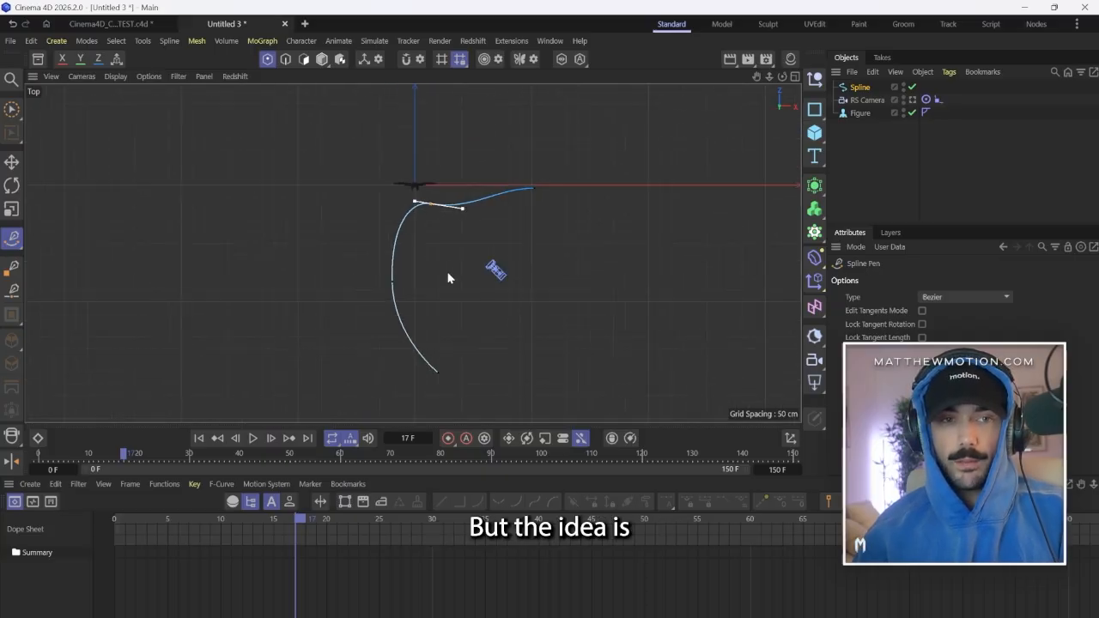
{"action": "scroll", "coordinate": [463, 279], "scroll_direction": "up", "scroll_amount": 2}
{"action": "scroll", "coordinate": [468, 271], "scroll_direction": "down", "scroll_amount": 2}
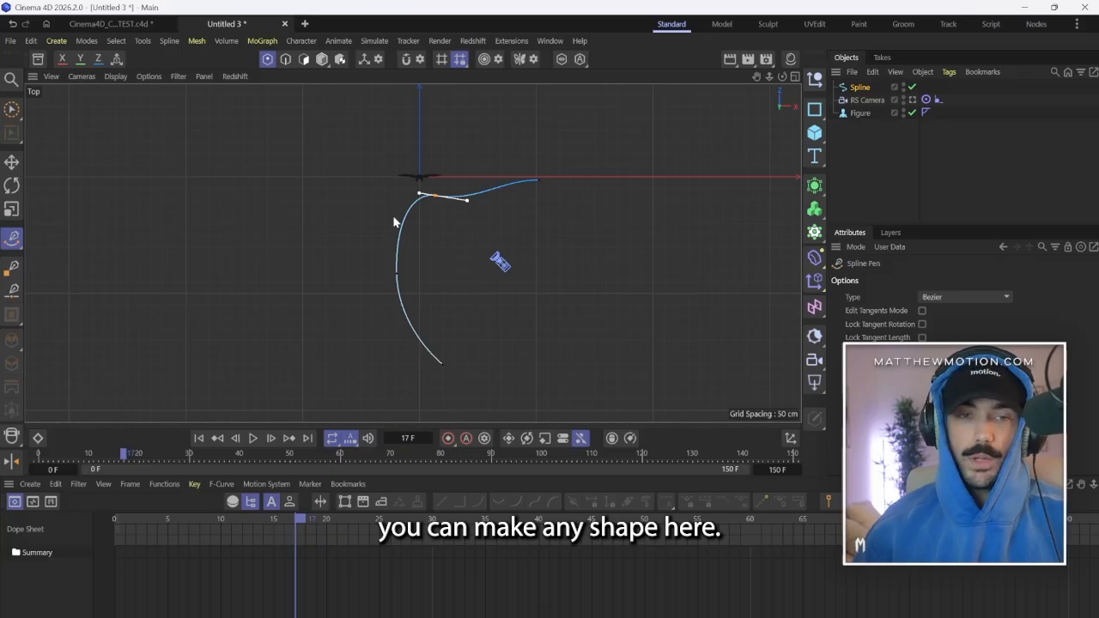
Move the spline's third point directly in front of the figure and push the second point outward and closer to the figure.
{"action": "scroll", "coordinate": [430, 193], "scroll_direction": "up", "scroll_amount": 5}
{"action": "left_click_drag", "start_coordinate": [442, 203], "coordinate": [391, 250]}
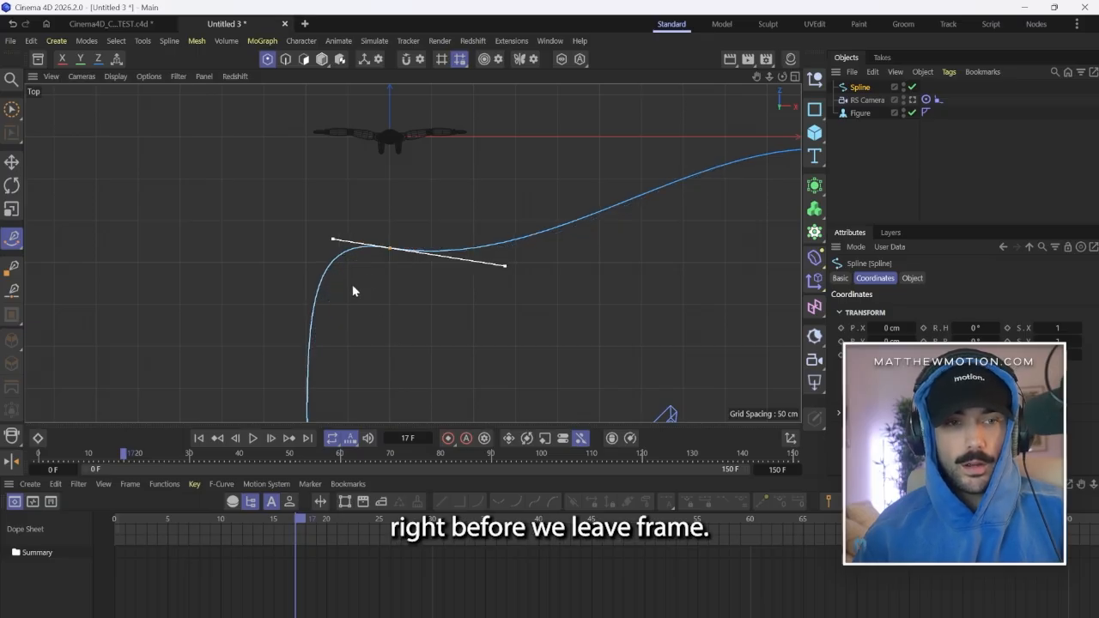
{"action": "scroll", "coordinate": [352, 291], "scroll_direction": "down", "scroll_amount": 4}
{"action": "left_click", "coordinate": [357, 322]}
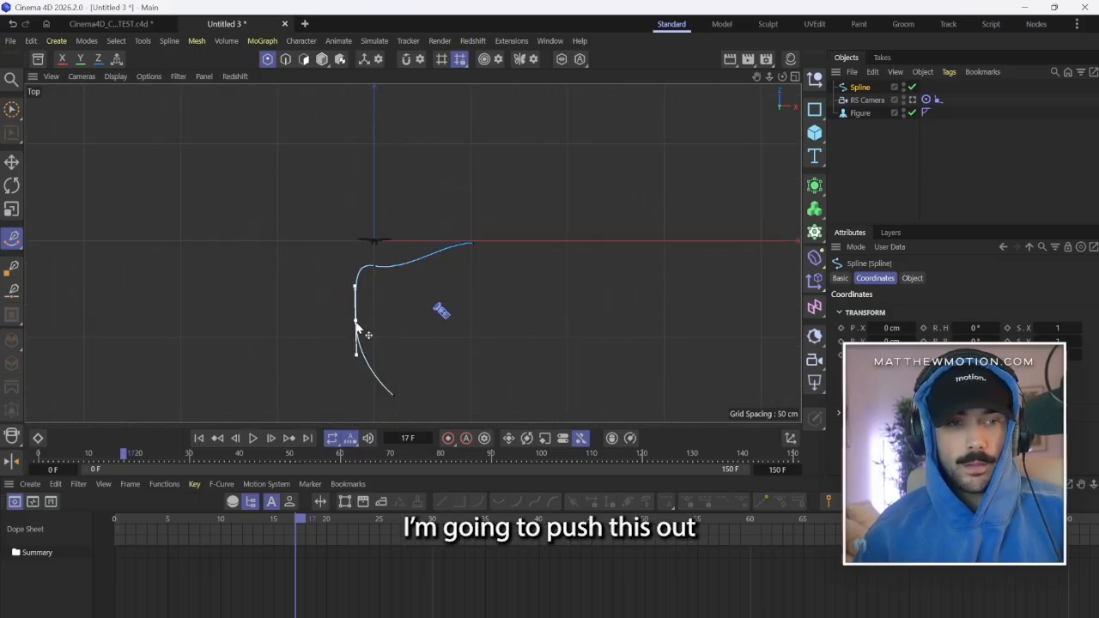
{"action": "left_click_drag", "start_coordinate": [357, 325], "coordinate": [334, 294]}
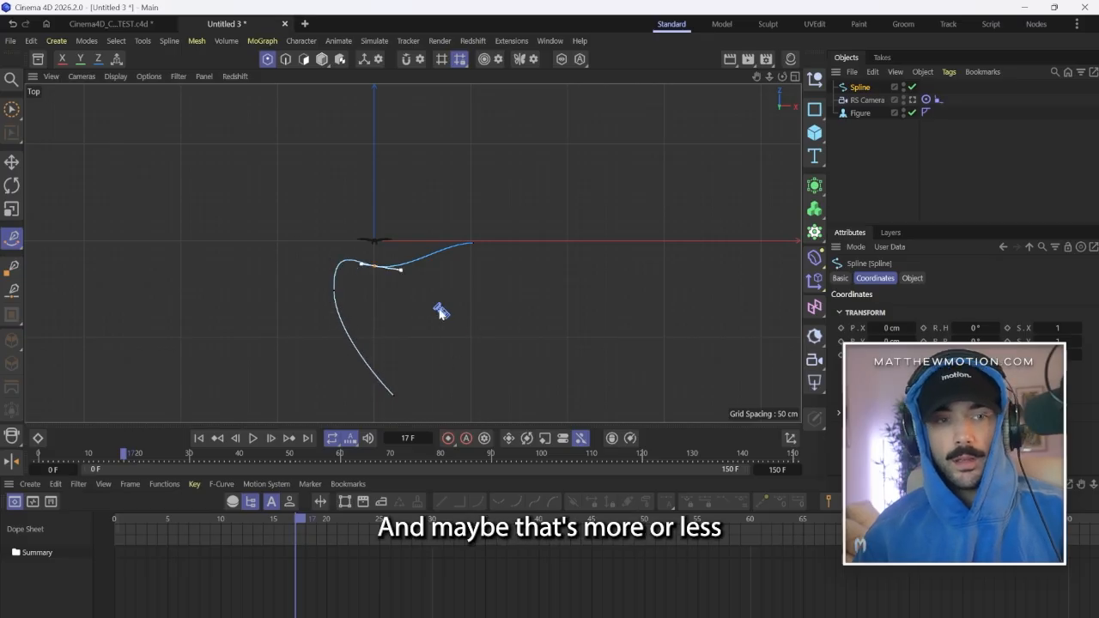
With Brush Selection, move the spline's end point inward along X and slightly down in Z, and shift the third point slightly away from the figure.
{"action": "scroll", "coordinate": [381, 277], "scroll_direction": "up", "scroll_amount": 4}
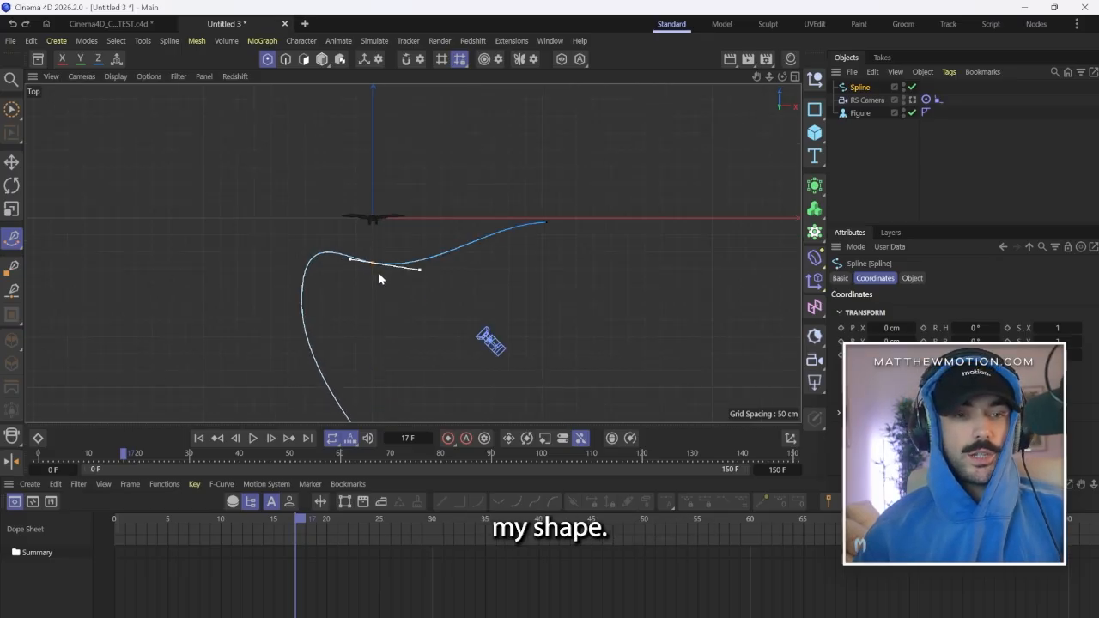
{"action": "left_click", "coordinate": [12, 109]}
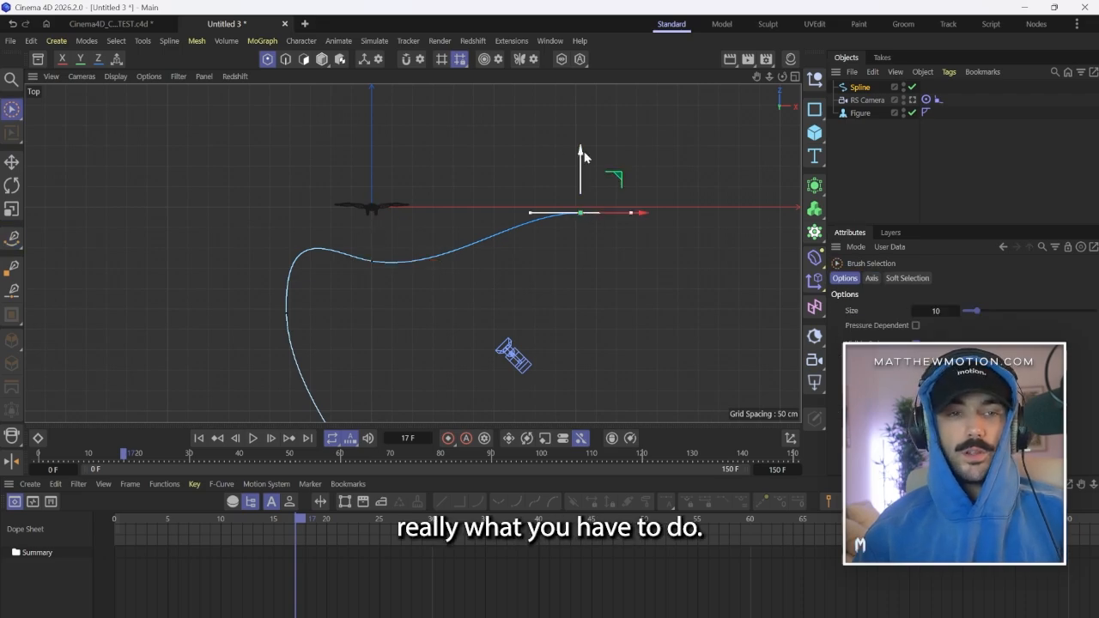
{"action": "left_click_drag", "start_coordinate": [582, 155], "coordinate": [581, 167]}
{"action": "left_click_drag", "start_coordinate": [642, 225], "coordinate": [603, 231]}
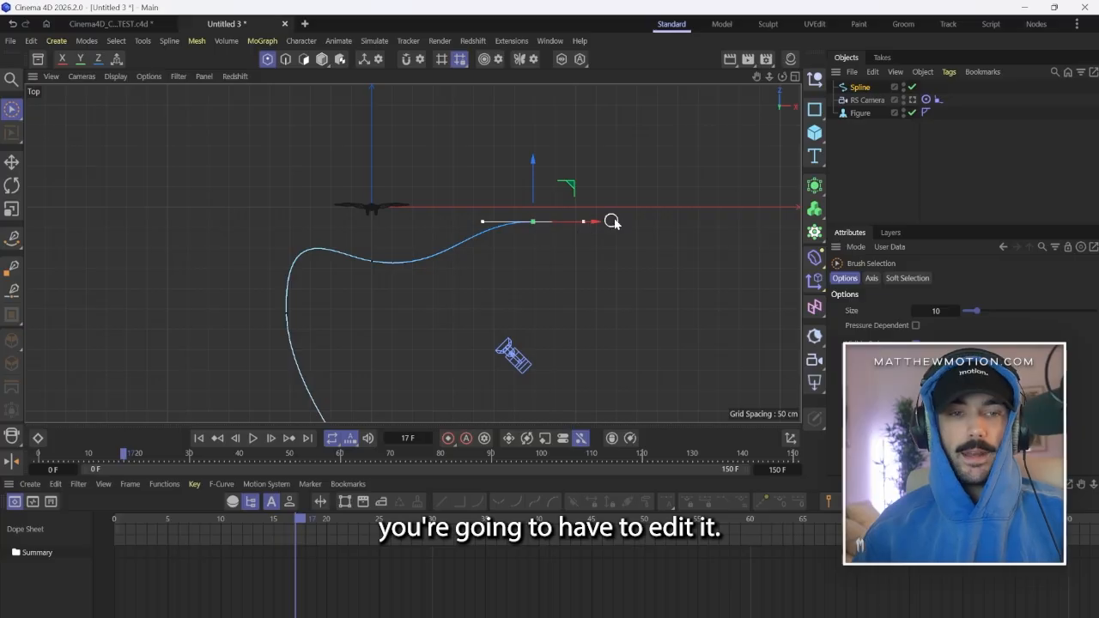
{"action": "left_click", "coordinate": [372, 261]}
{"action": "left_click_drag", "start_coordinate": [372, 200], "coordinate": [372, 210]}
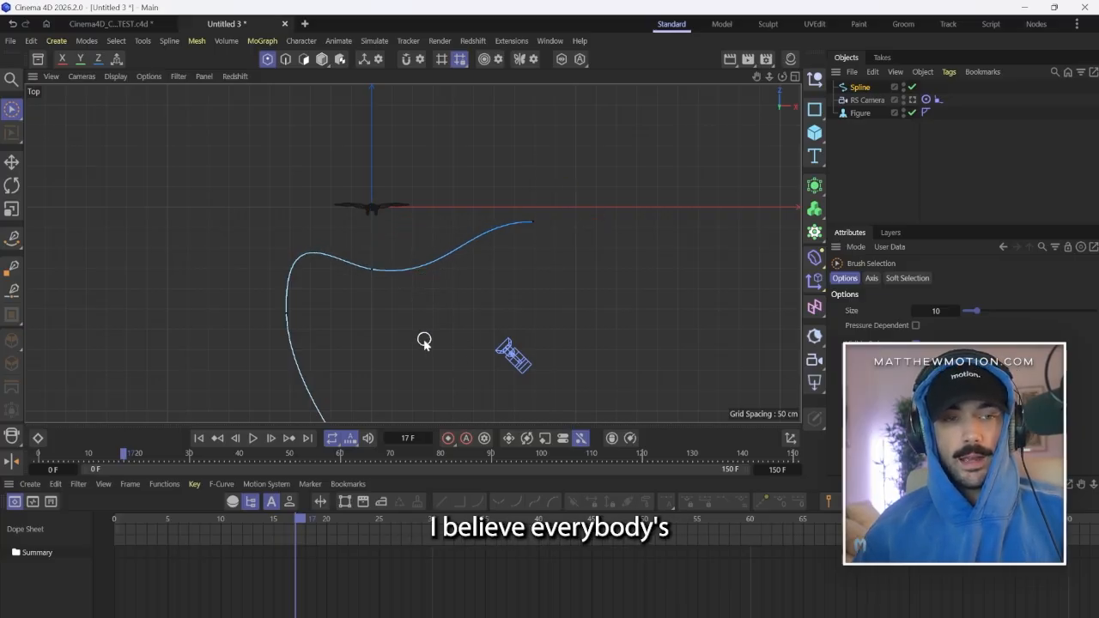
{"action": "scroll", "coordinate": [377, 292], "scroll_direction": "down", "scroll_amount": 3}
{"action": "scroll", "coordinate": [360, 279], "scroll_direction": "up", "scroll_amount": 2}
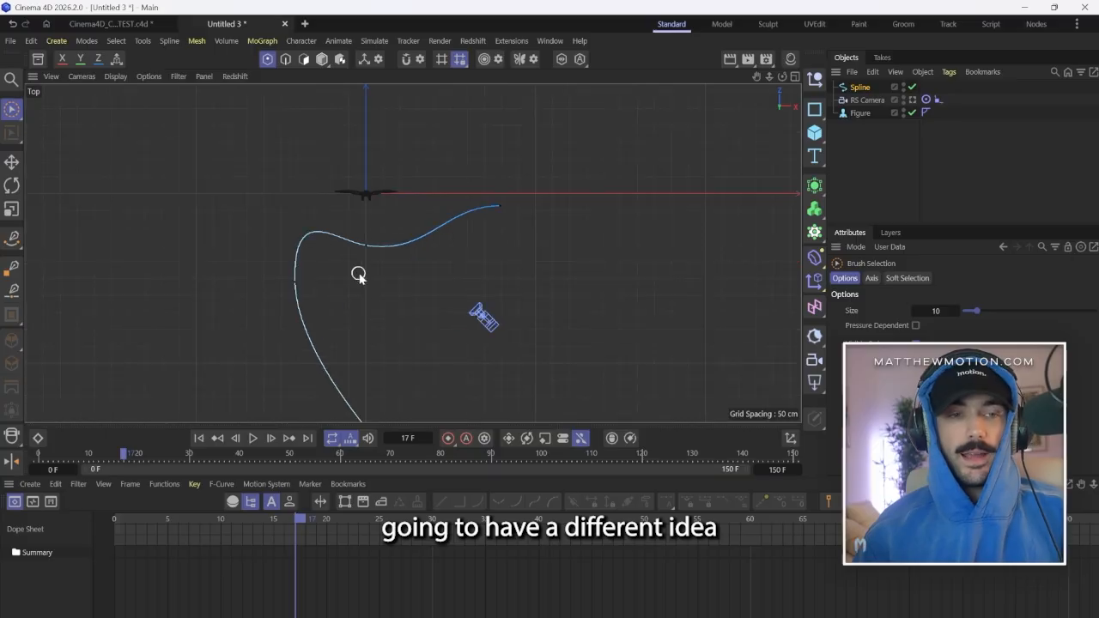
{"action": "scroll", "coordinate": [369, 304], "scroll_direction": "down", "scroll_amount": 3}
{"action": "scroll", "coordinate": [374, 283], "scroll_direction": "up", "scroll_amount": 4}
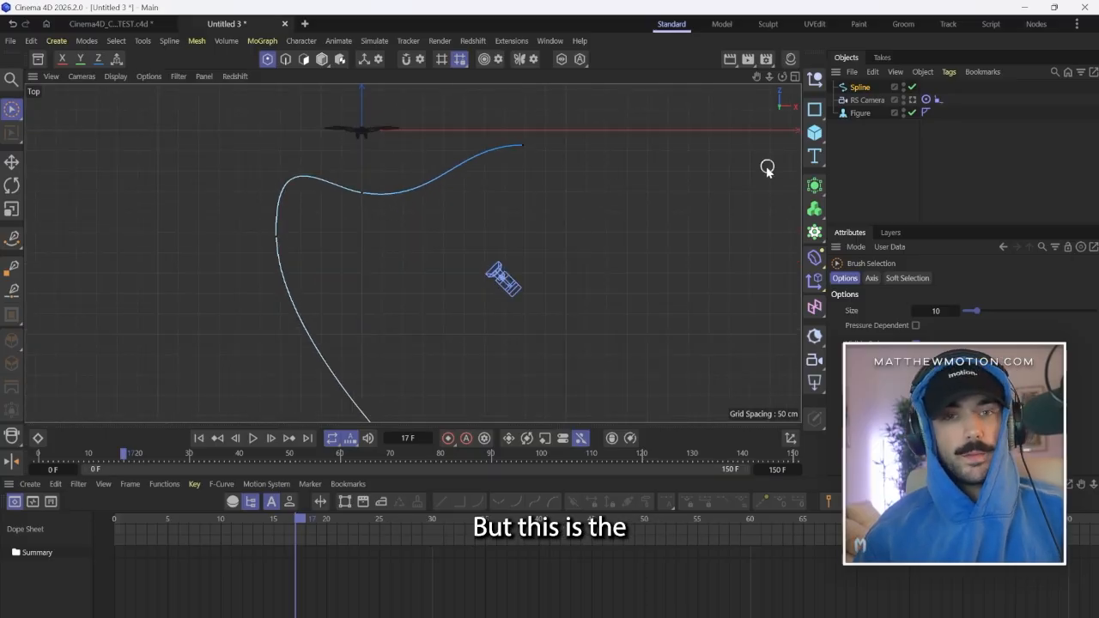
{"action": "scroll", "coordinate": [501, 252], "scroll_direction": "down", "scroll_amount": 3}
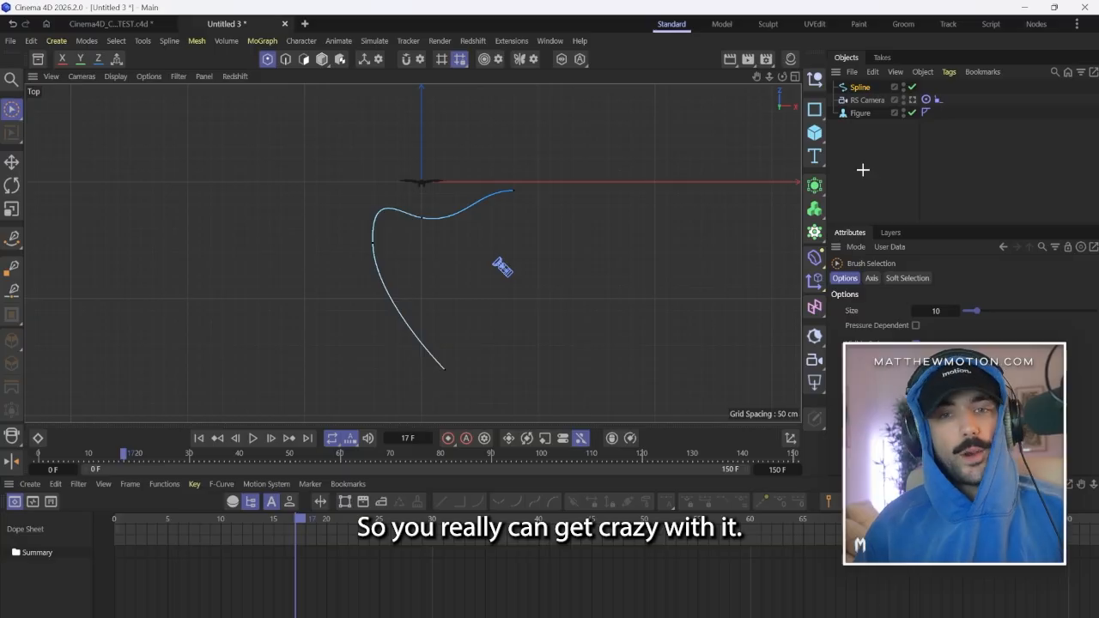
Assign the drawn spline as the Spline Path of the RS Camera's Align to Spline tag.
{"action": "left_click", "coordinate": [865, 99]}
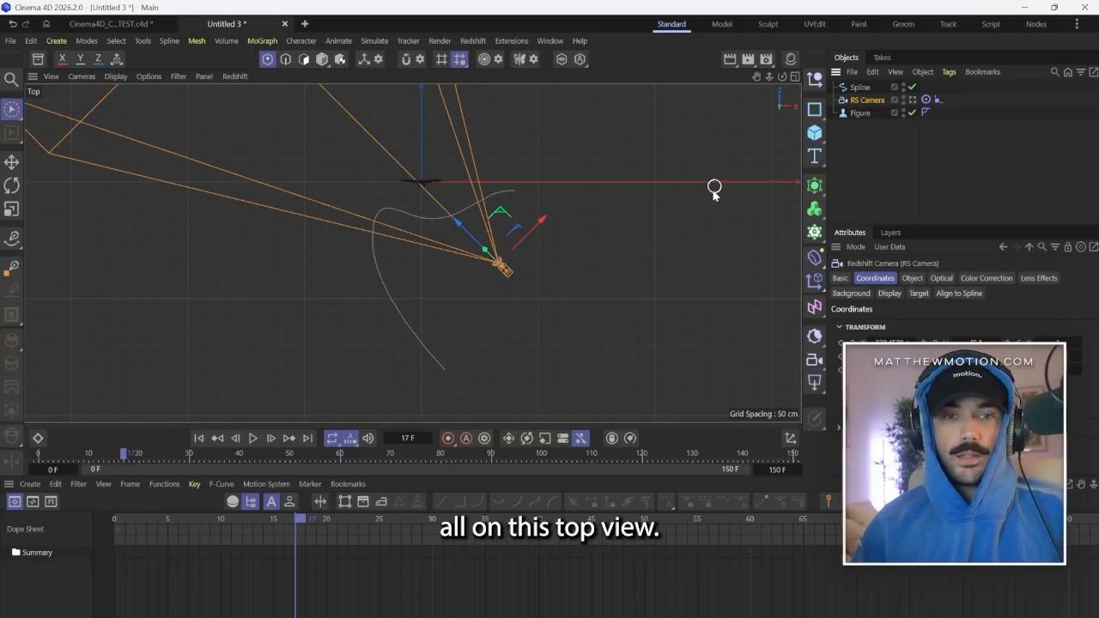
{"action": "left_click", "coordinate": [796, 76]}
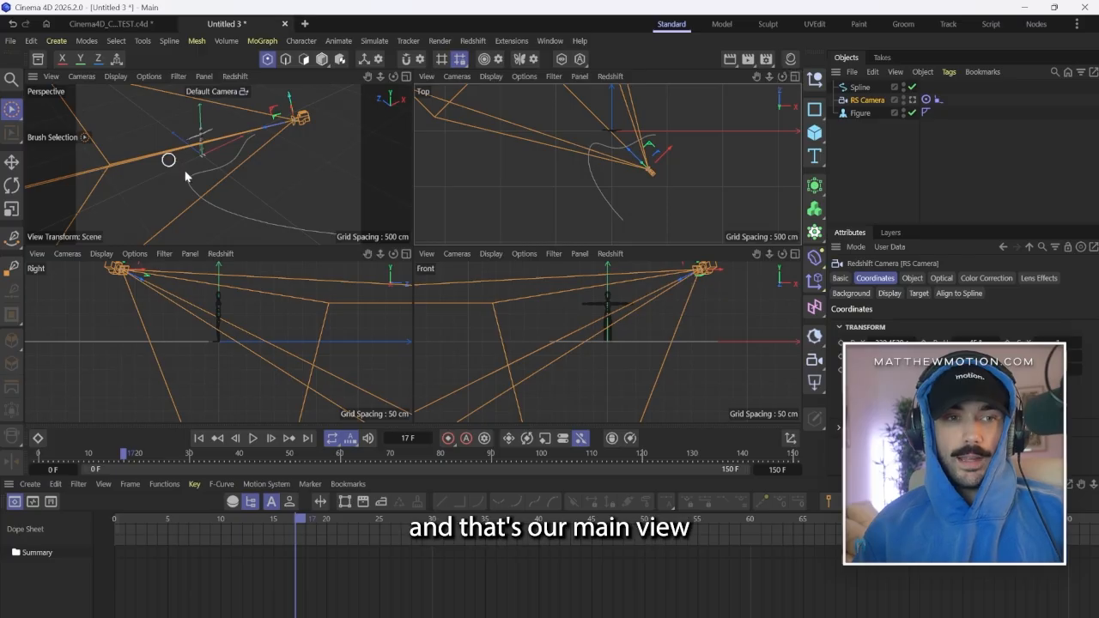
{"action": "left_click", "coordinate": [795, 76]}
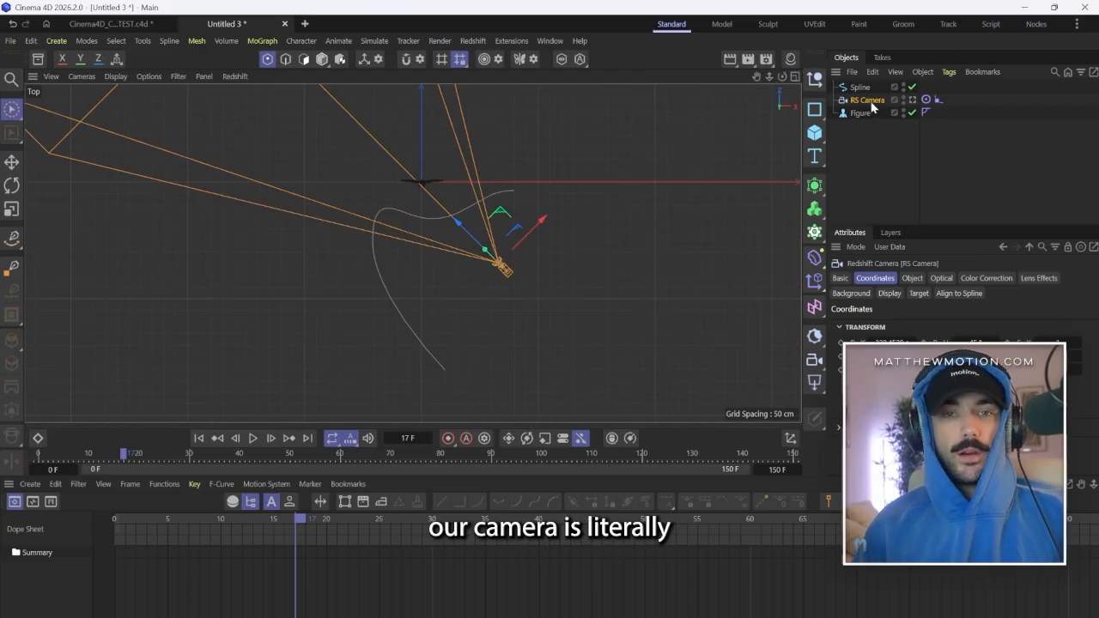
{"action": "left_click", "coordinate": [936, 100]}
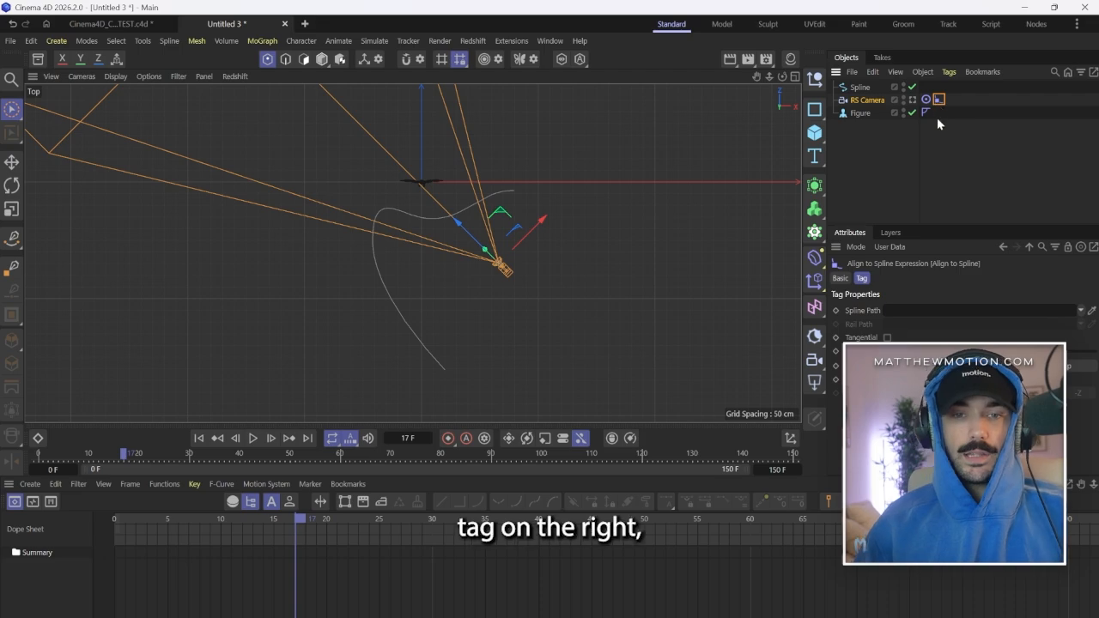
{"action": "left_click_drag", "start_coordinate": [859, 87], "coordinate": [904, 320]}
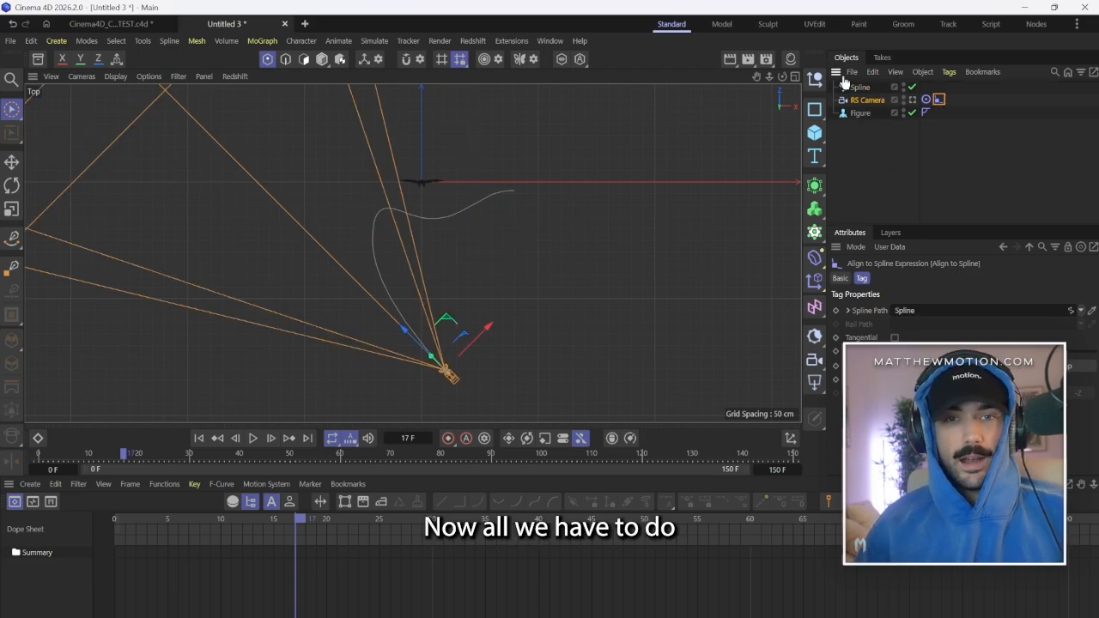
Add a null at the origin and assign it as the Target Object of the RS Camera's Target tag.
{"action": "left_click", "coordinate": [812, 82]}
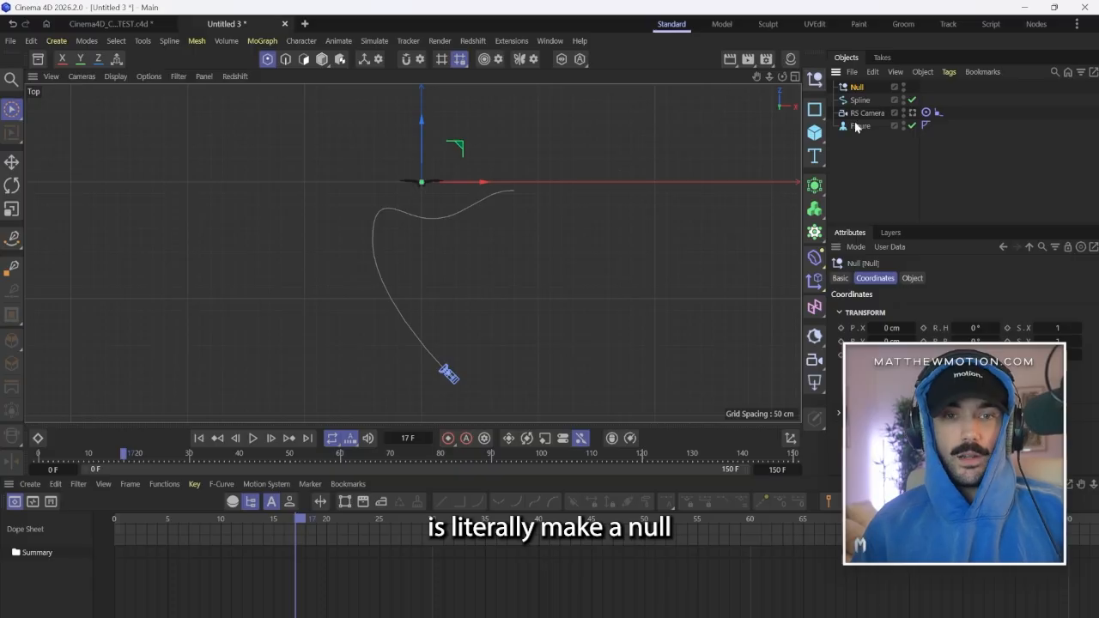
{"action": "left_click", "coordinate": [925, 114]}
{"action": "left_click_drag", "start_coordinate": [855, 88], "coordinate": [872, 101]}
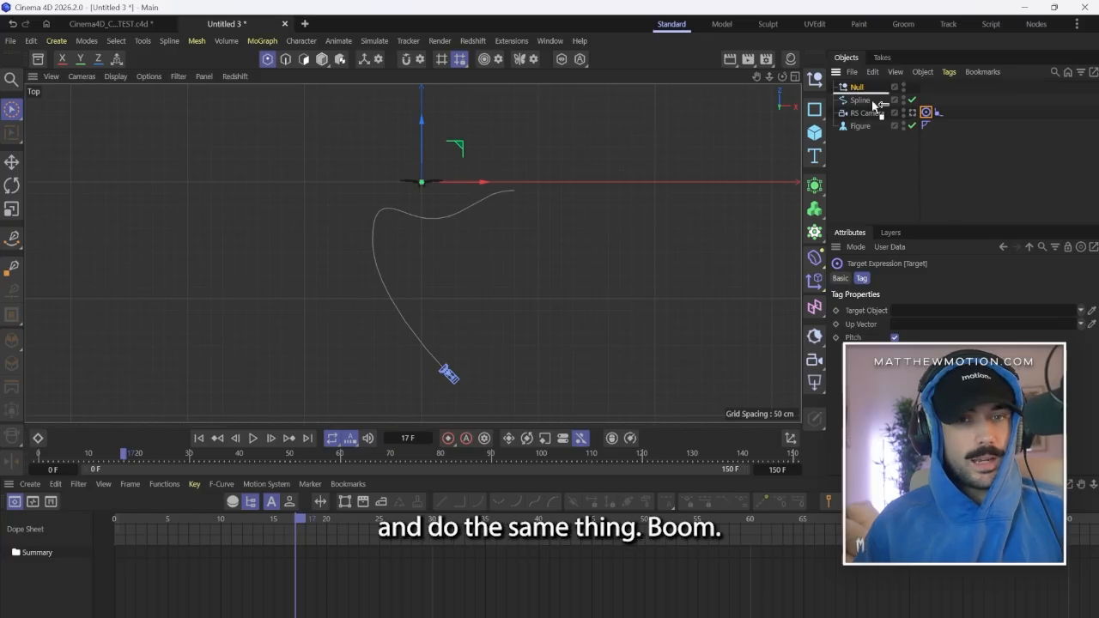
{"action": "left_click_drag", "start_coordinate": [953, 302], "coordinate": [954, 309]}
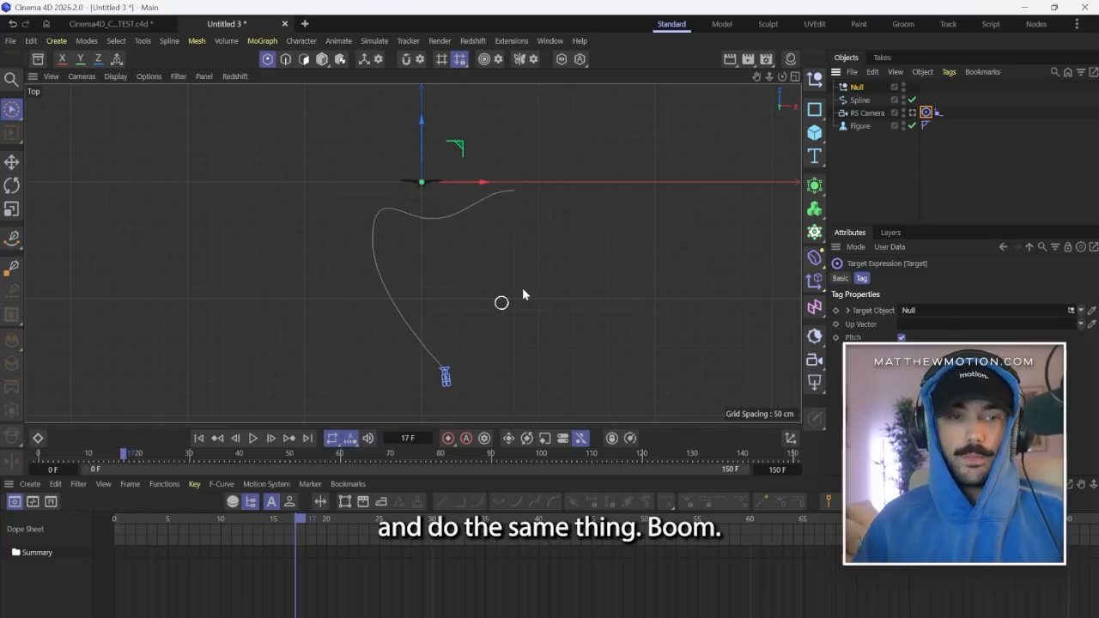
{"action": "left_click", "coordinate": [902, 200]}
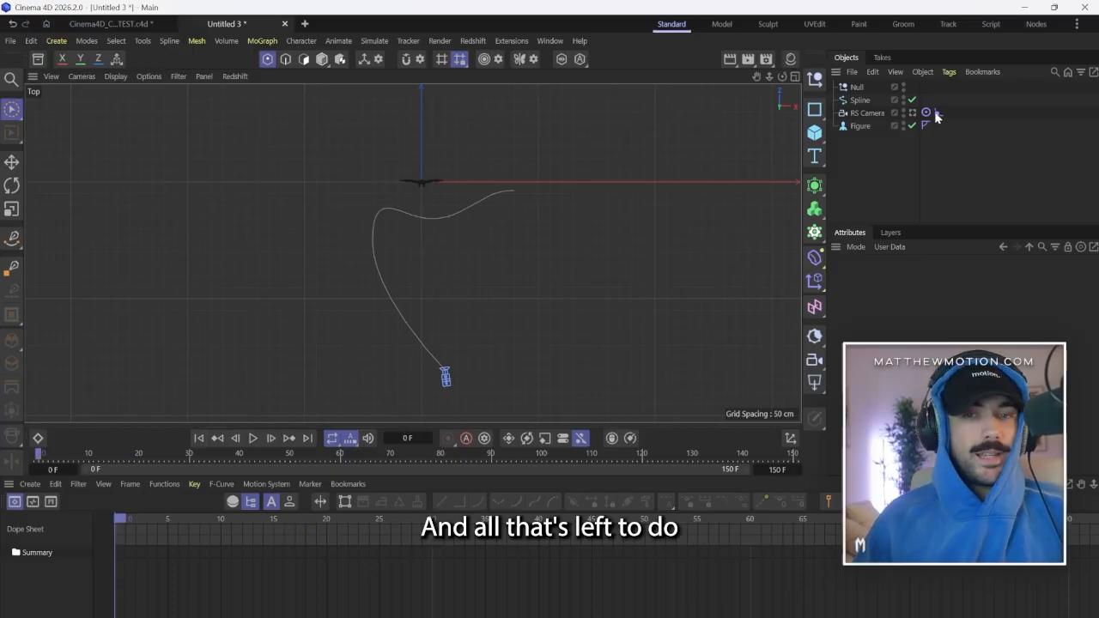
Keyframe the Align to Spline tag's Position at 0% on frame 0 and give the tag properties more room.
{"action": "left_click", "coordinate": [938, 113]}
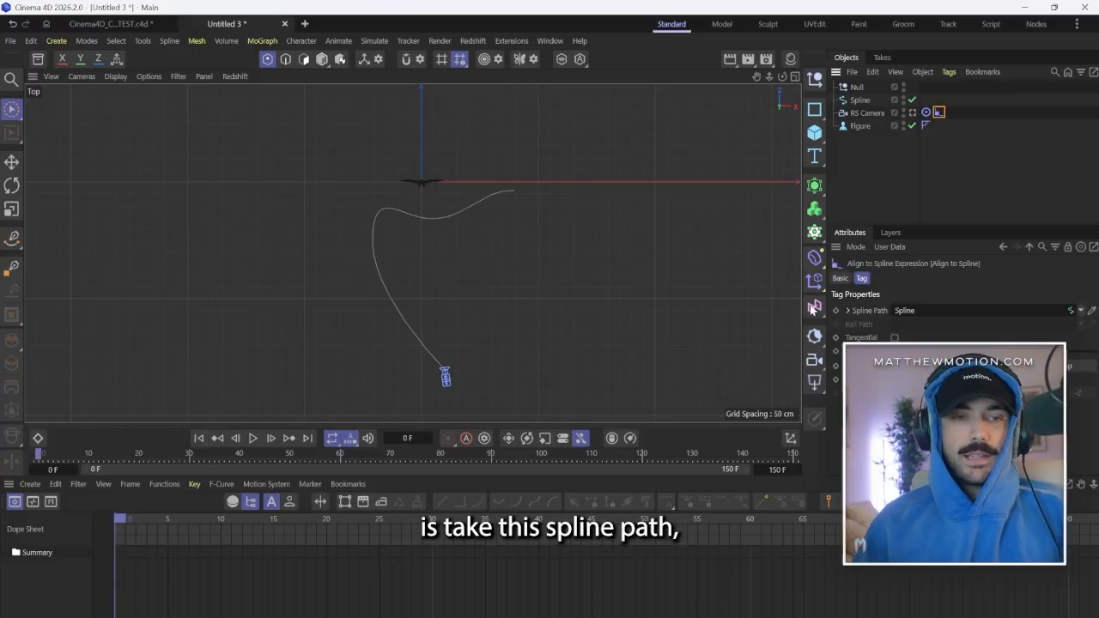
{"action": "left_click", "coordinate": [837, 350]}
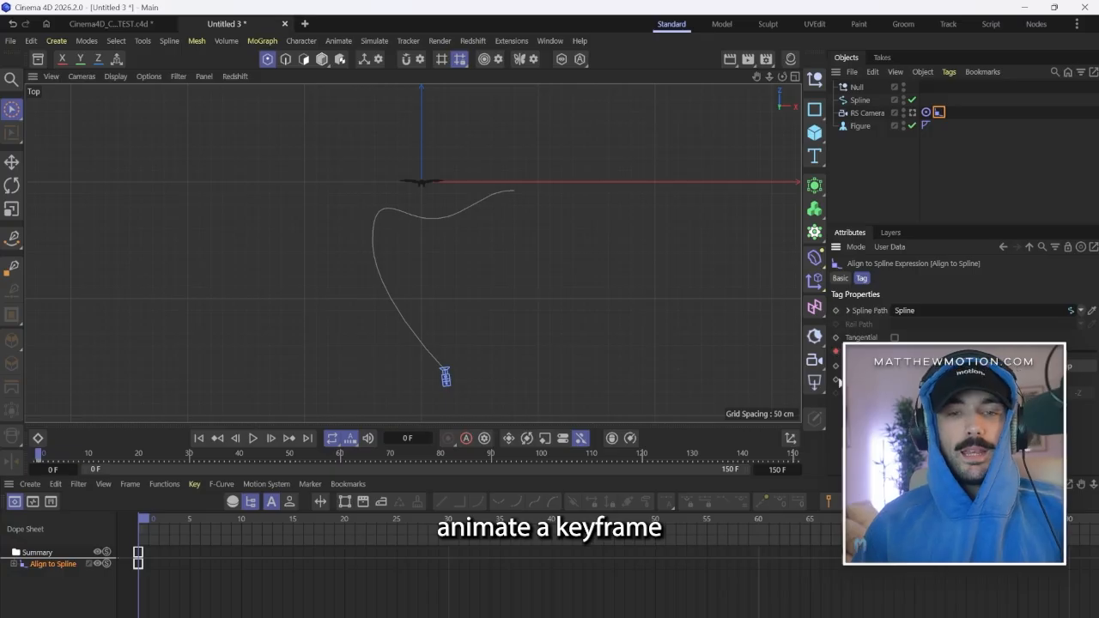
{"action": "left_click_drag", "start_coordinate": [803, 283], "coordinate": [579, 283]}
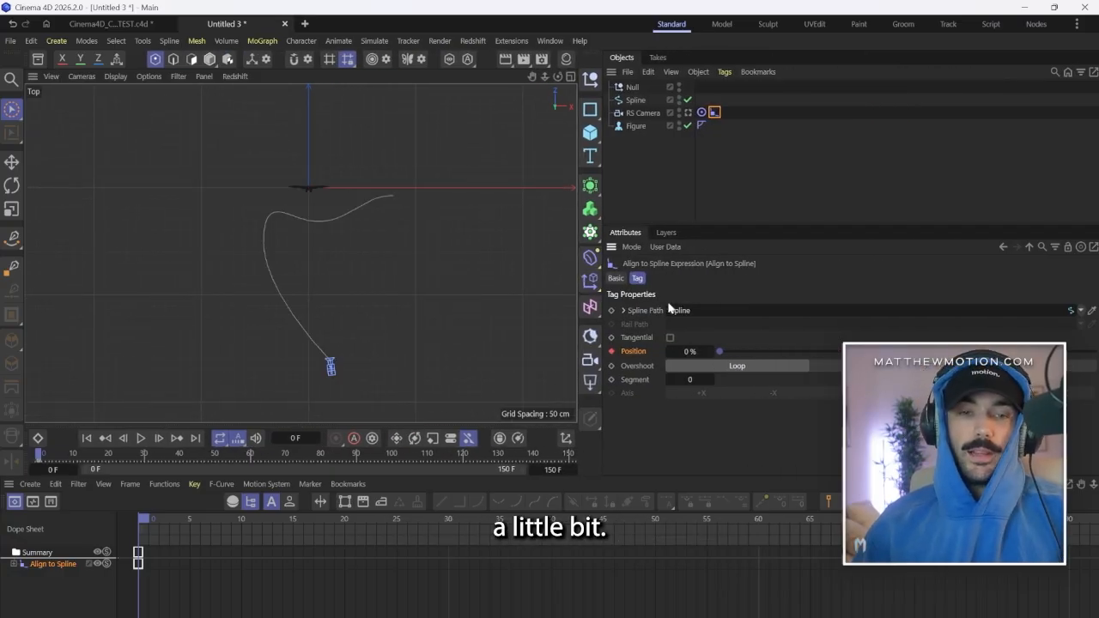
Keyframe the Align to Spline tag's Position at 100% on frame 150.
{"action": "left_click_drag", "start_coordinate": [144, 519], "coordinate": [1097, 577]}
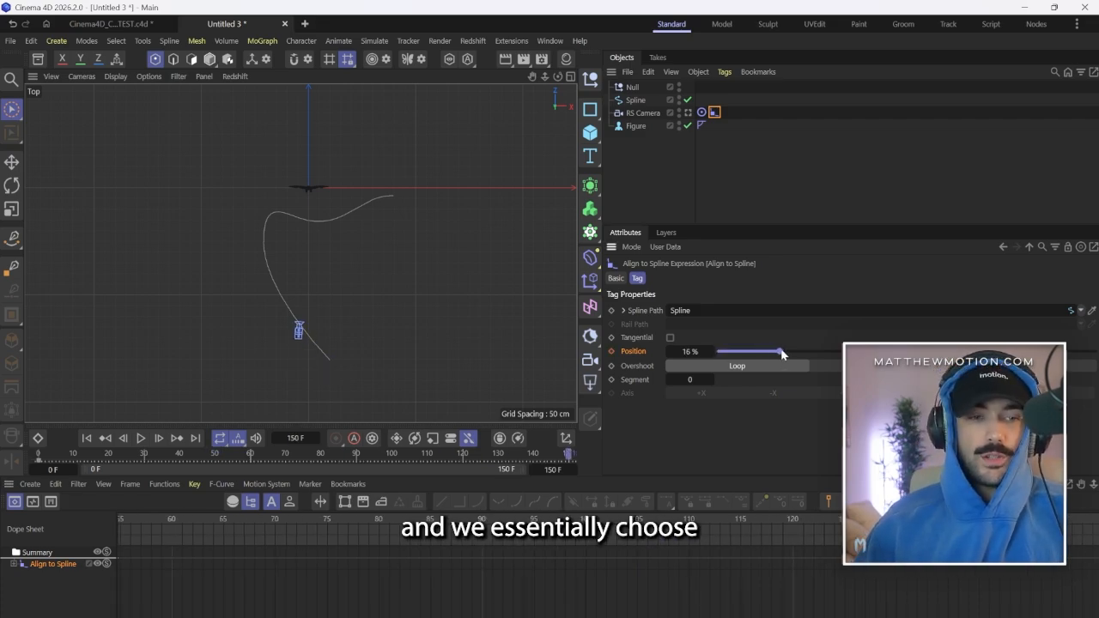
{"action": "left_click_drag", "start_coordinate": [781, 353], "coordinate": [987, 357]}
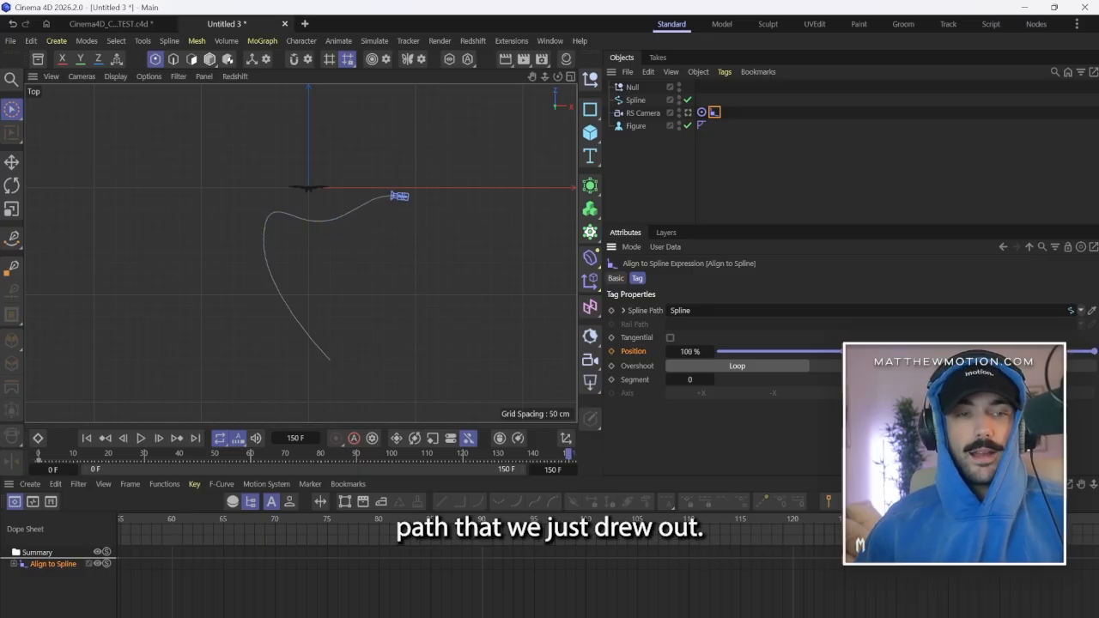
{"action": "left_click", "coordinate": [611, 351]}
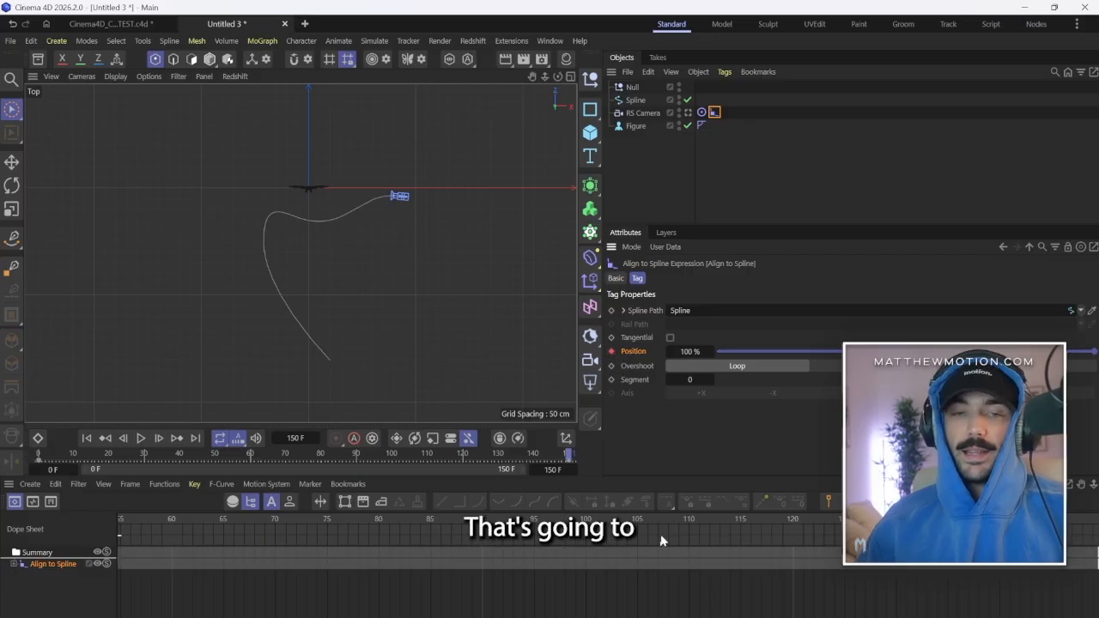
Play the camera move and set the Position track's keys to linear interpolation.
{"action": "key", "text": "F8"}
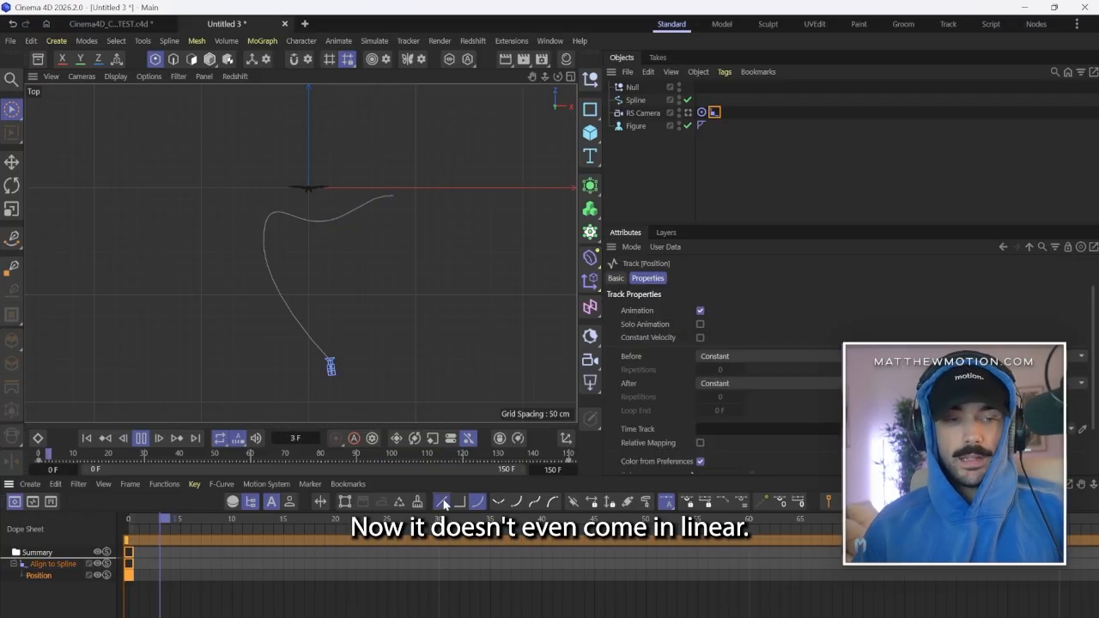
{"action": "left_click", "coordinate": [441, 502]}
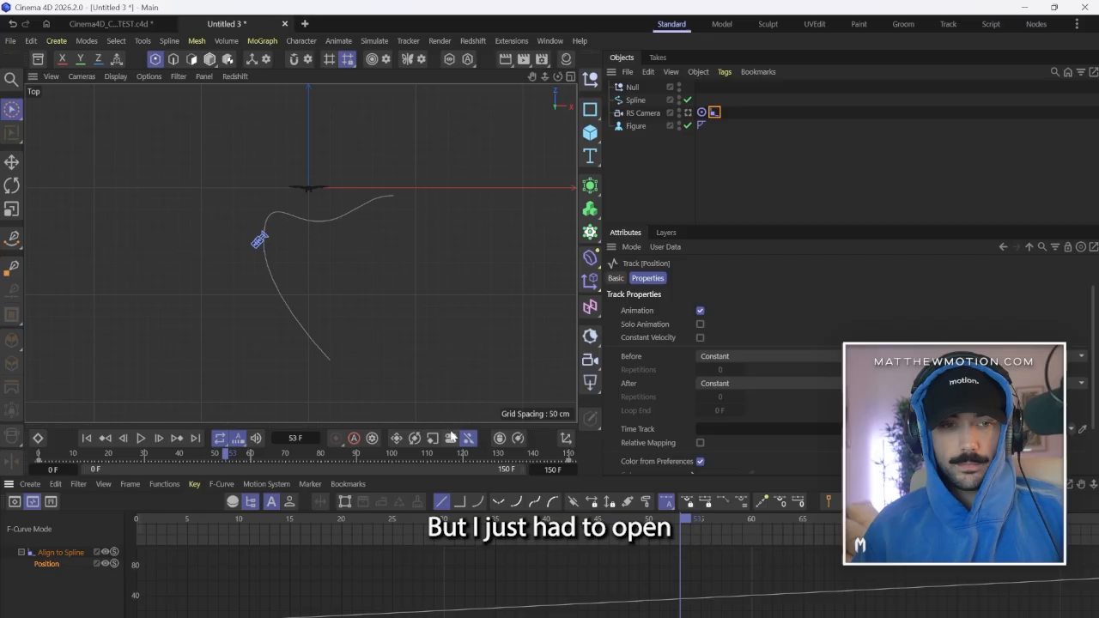
Enlarge the timeline, show the Position track as an F-Curve, and frame the whole curve from 0 to 150.
{"action": "mouse_move", "coordinate": [452, 424]}
{"action": "left_mouse_down"}
{"action": "mouse_move", "coordinate": [454, 396]}
{"action": "mouse_move", "coordinate": [452, 418]}
{"action": "left_mouse_up"}
{"action": "left_click", "coordinate": [549, 40]}
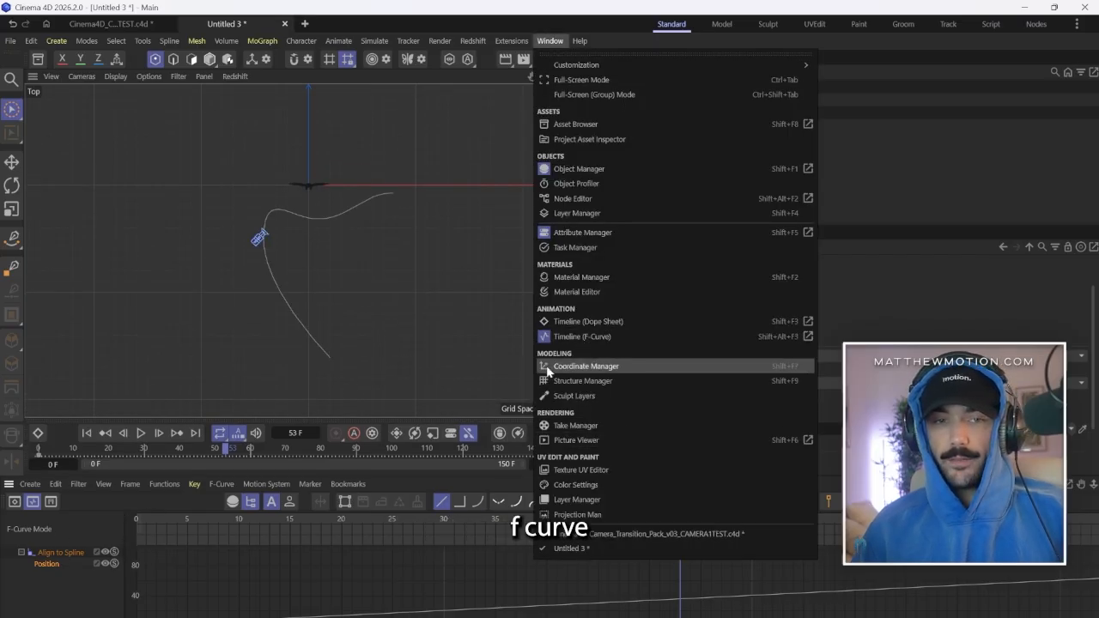
{"action": "left_click", "coordinate": [236, 562]}
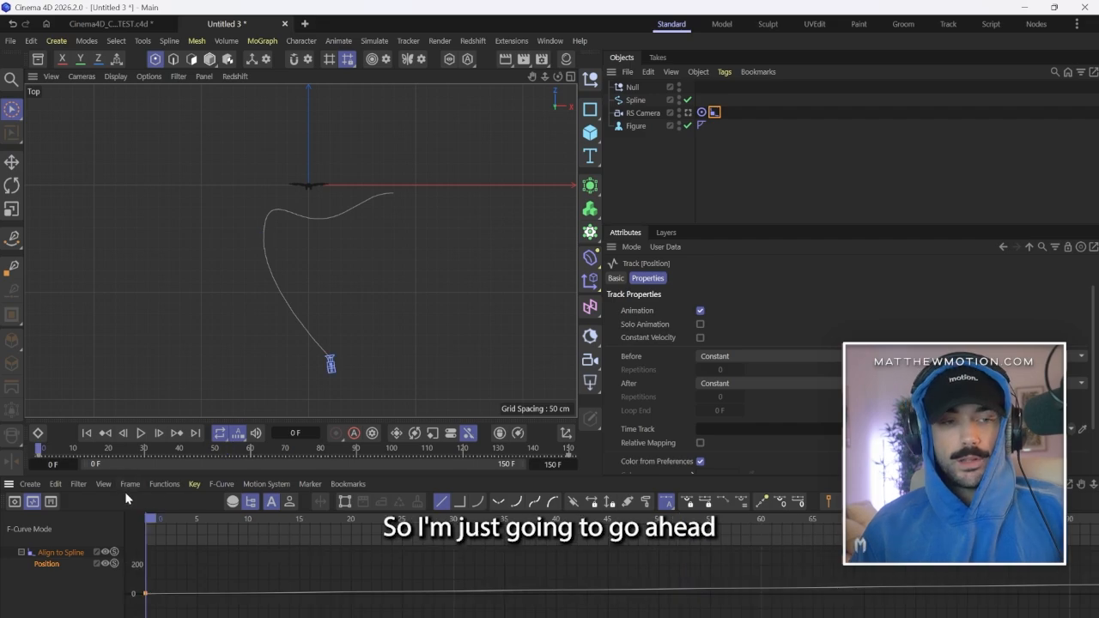
{"action": "left_click", "coordinate": [129, 485]}
{"action": "left_click", "coordinate": [152, 380]}
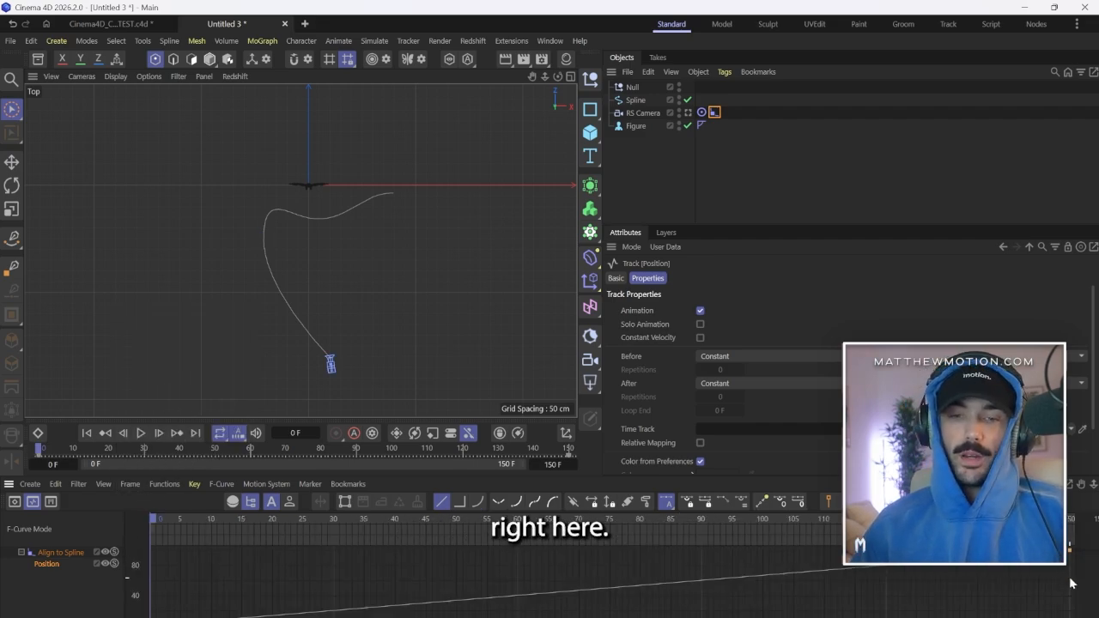
Select both Position keys, try Spline interpolation on them, and restore Linear.
{"action": "left_click", "coordinate": [395, 594]}
{"action": "left_click_drag", "start_coordinate": [127, 548], "coordinate": [126, 616]}
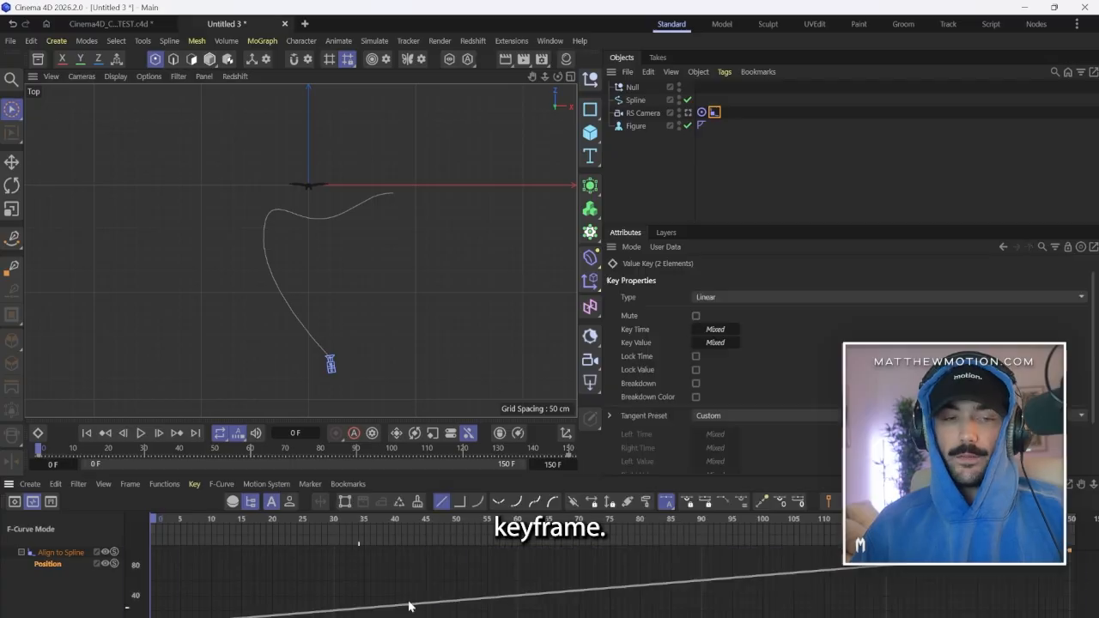
{"action": "left_click", "coordinate": [537, 505]}
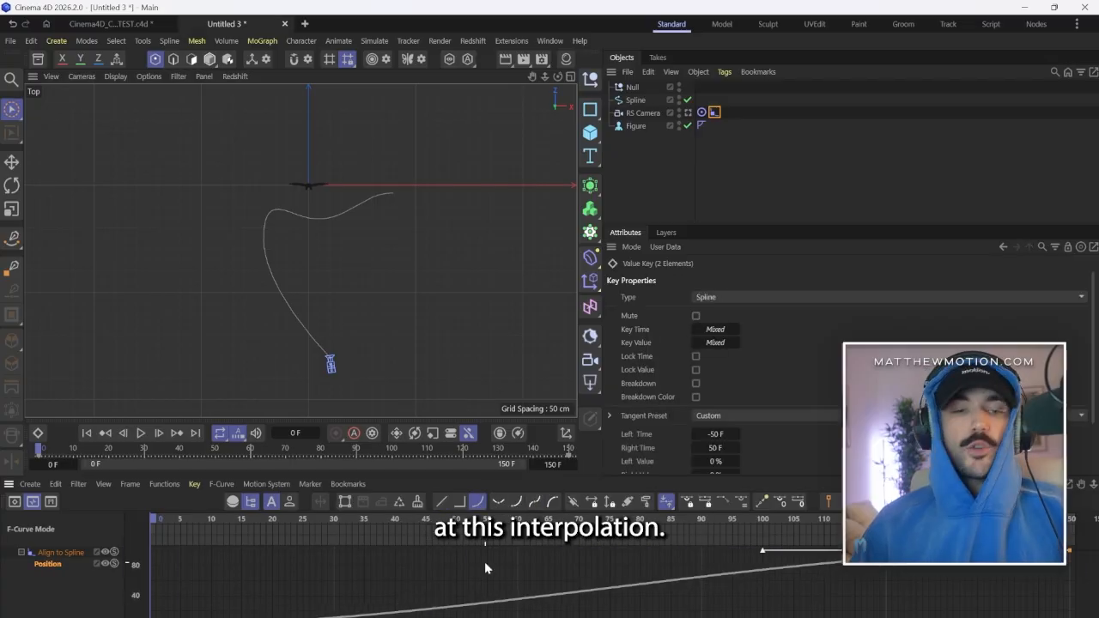
{"action": "left_click", "coordinate": [441, 501]}
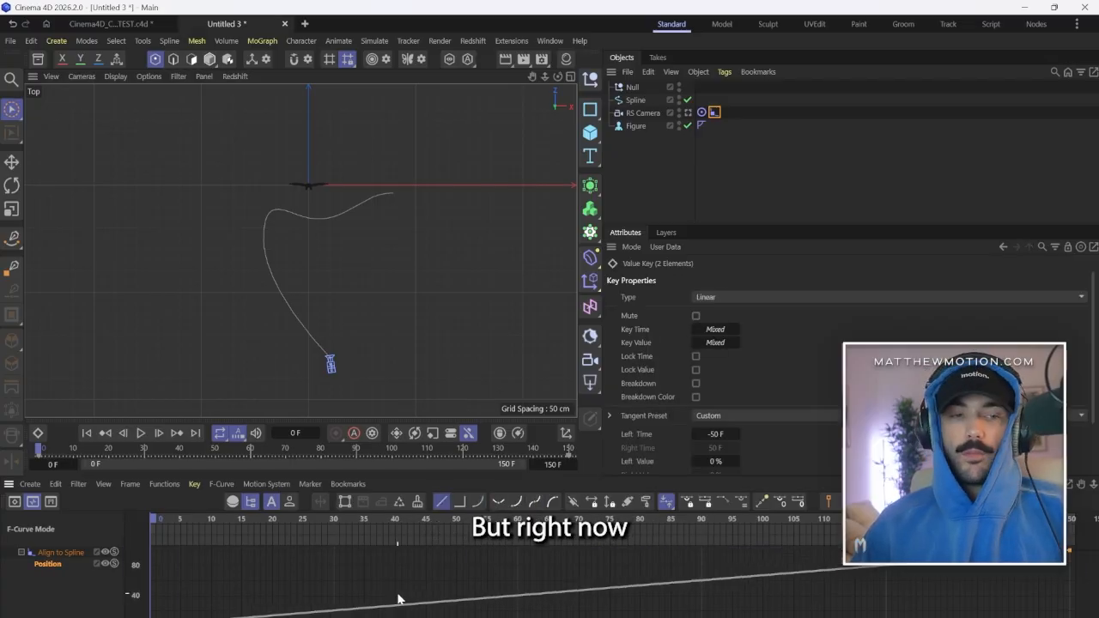
Play the animation and view it through the RS Camera in a maximized Perspective view.
{"action": "left_click", "coordinate": [140, 434]}
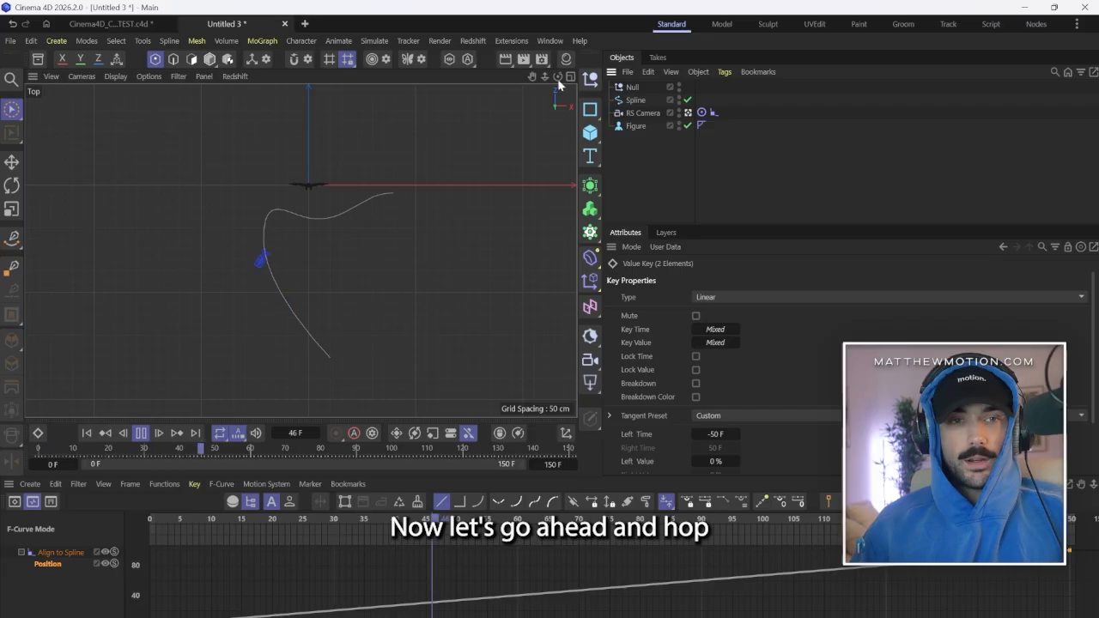
{"action": "middle_click", "coordinate": [400, 115]}
{"action": "middle_click", "coordinate": [291, 87]}
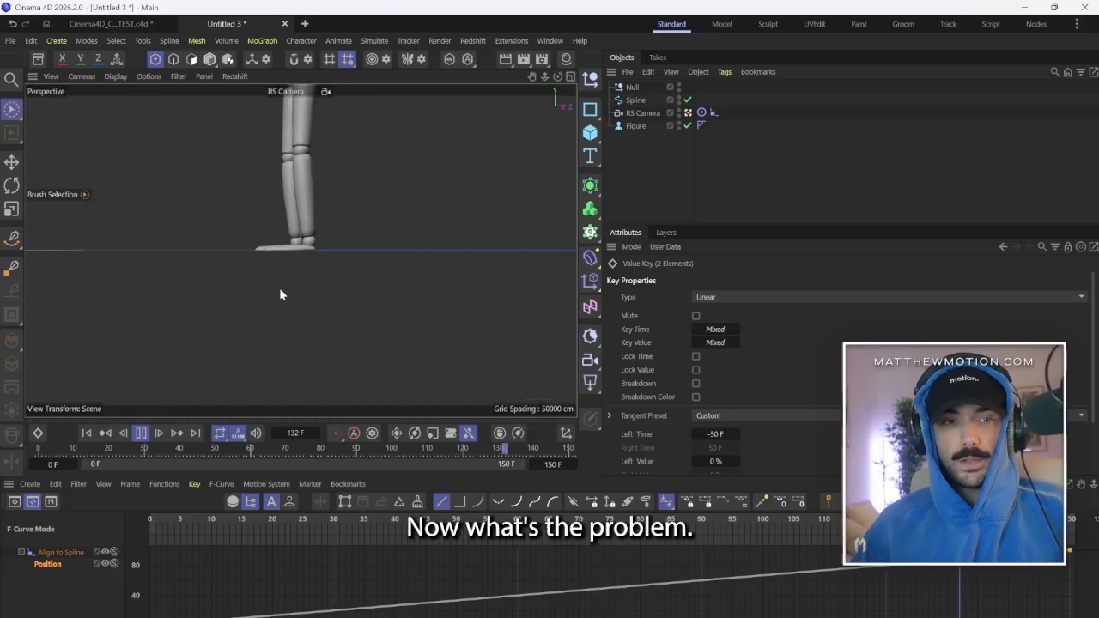
Stop playback, return to frame 0, and raise the target null along Y to about 101 cm on the figure's body.
{"action": "left_click", "coordinate": [629, 87]}
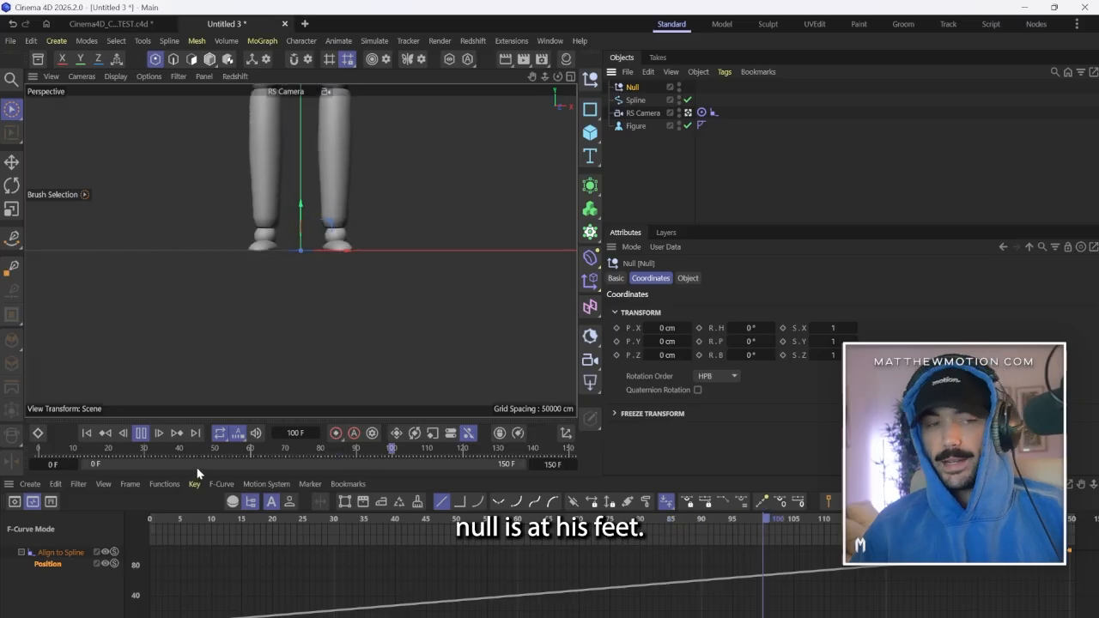
{"action": "left_click", "coordinate": [141, 433]}
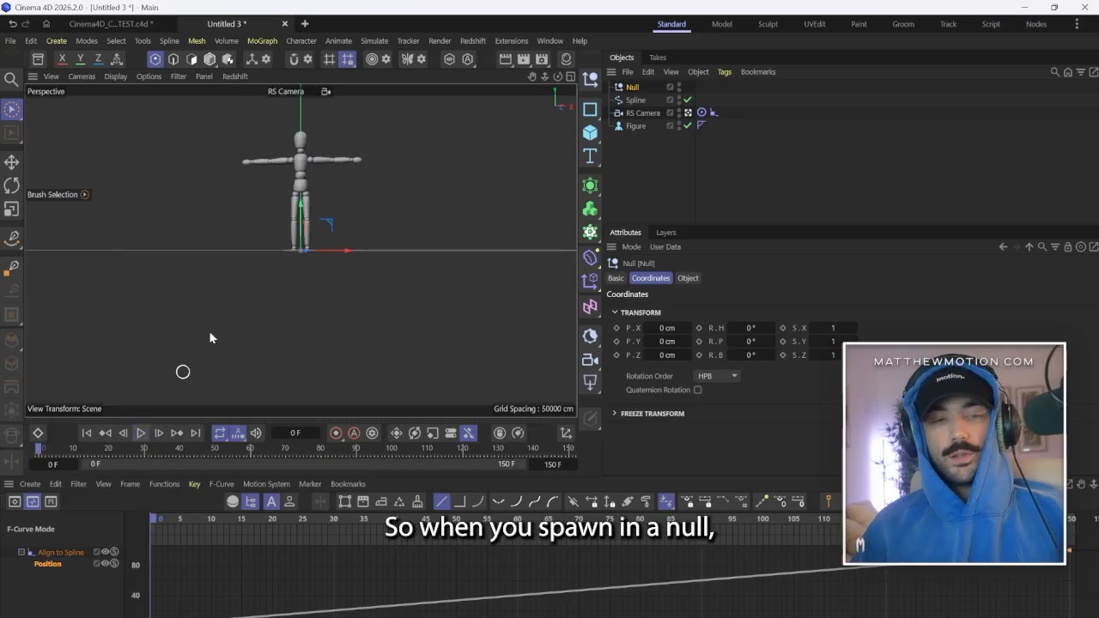
{"action": "left_click_drag", "start_coordinate": [302, 206], "coordinate": [300, 132]}
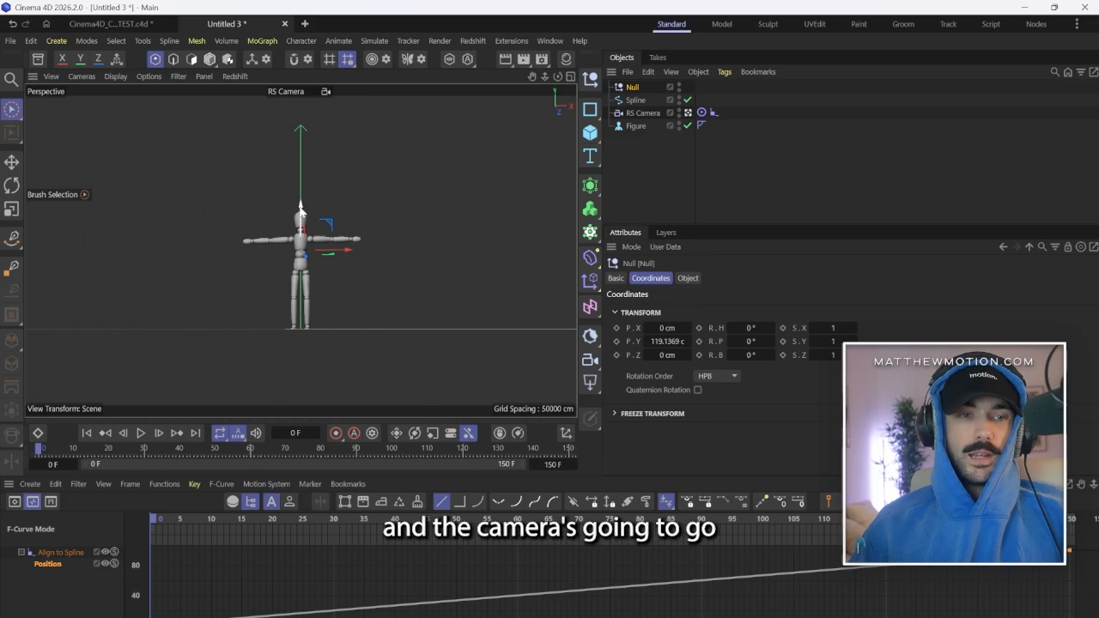
{"action": "left_click_drag", "start_coordinate": [294, 210], "coordinate": [300, 206]}
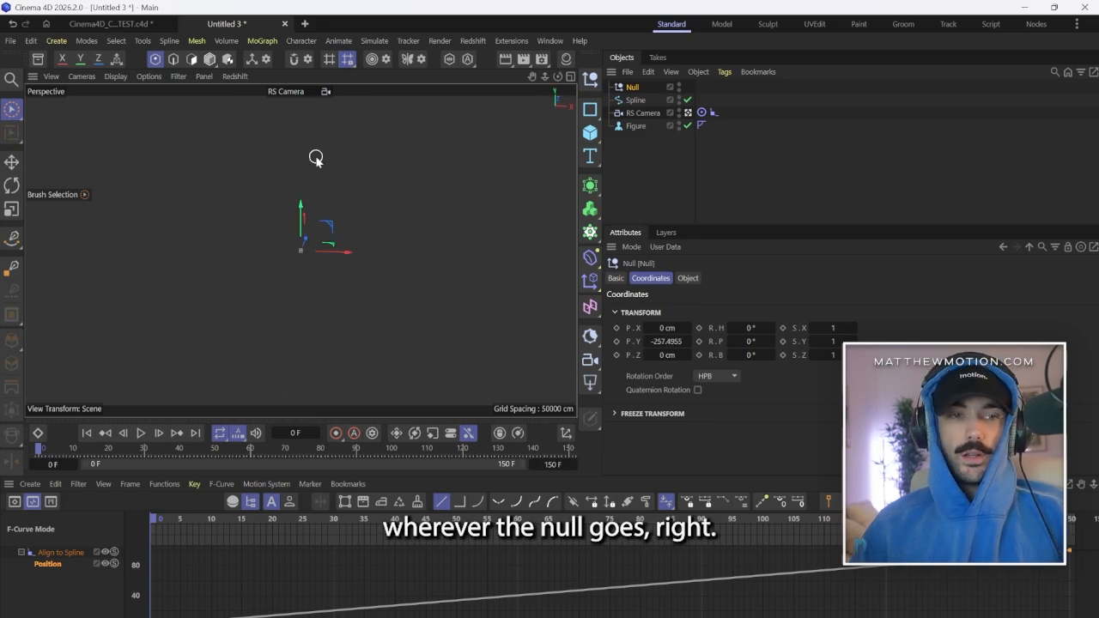
{"action": "key", "text": "ctrl+z"}
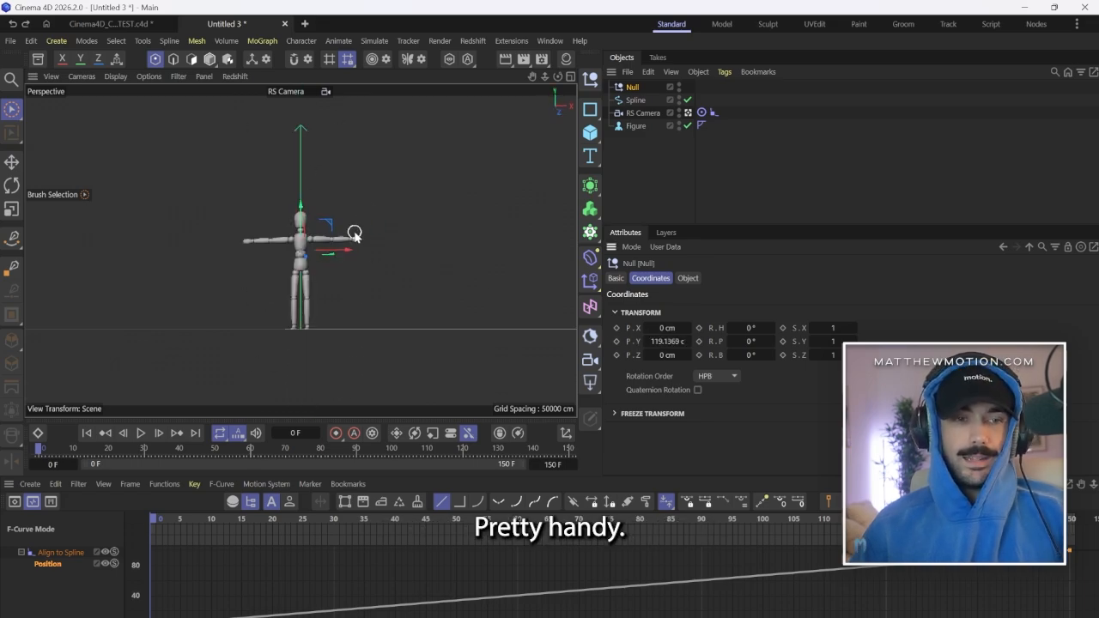
{"action": "left_click_drag", "start_coordinate": [306, 212], "coordinate": [308, 228]}
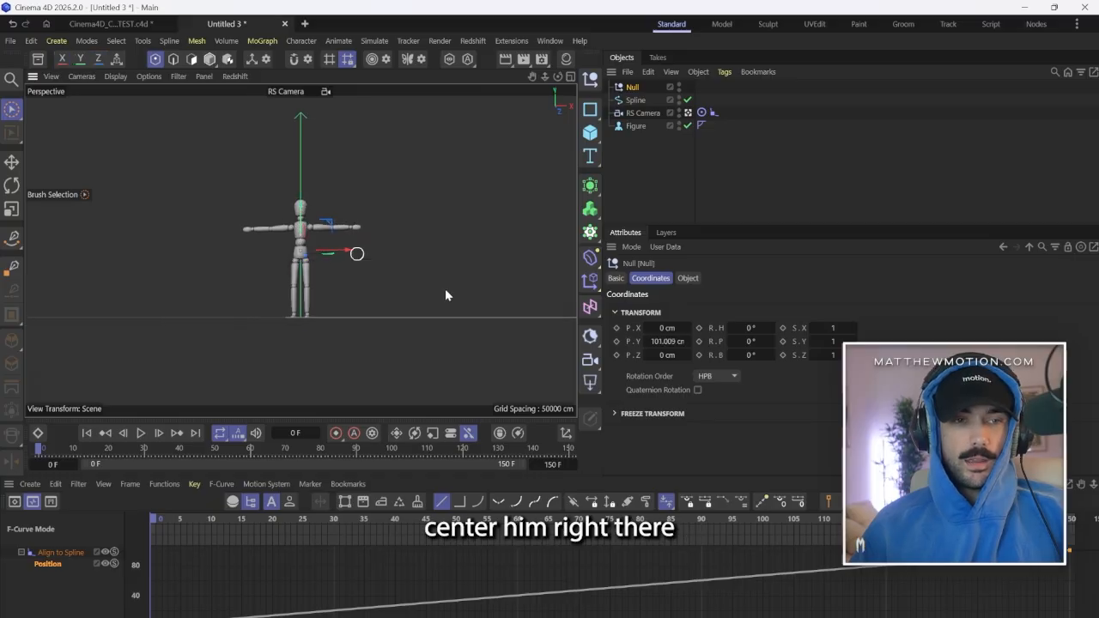
Check the figure's Height in its object properties.
{"action": "left_click", "coordinate": [634, 126]}
{"action": "left_click", "coordinate": [688, 278]}
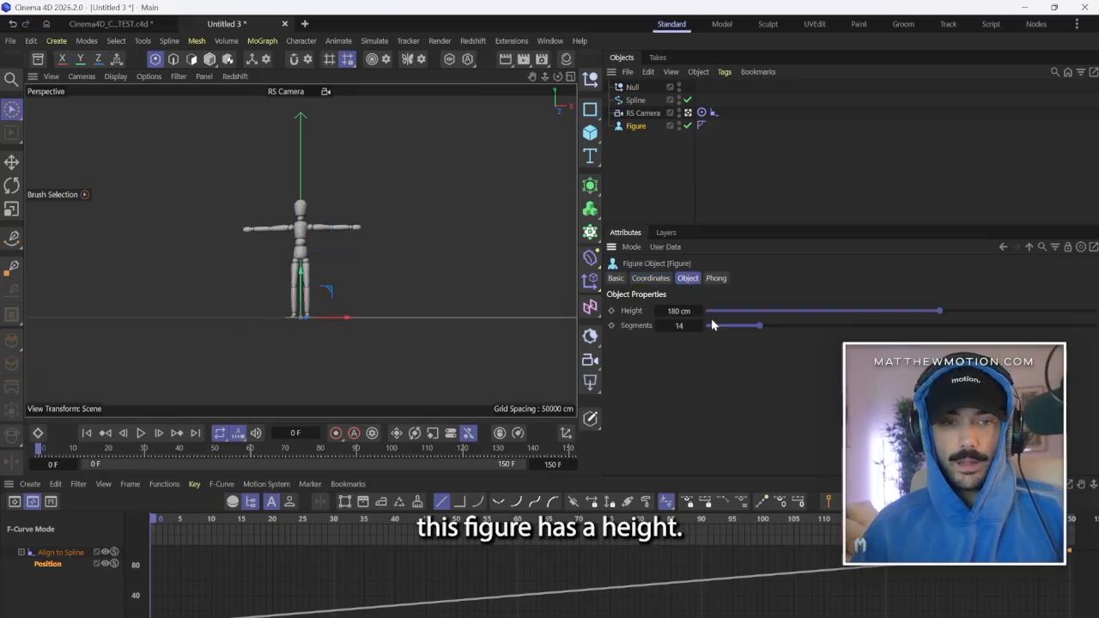
Set the target null's Y position to 90 cm and play the start of the camera move.
{"action": "left_click", "coordinate": [632, 88]}
{"action": "left_click", "coordinate": [650, 278]}
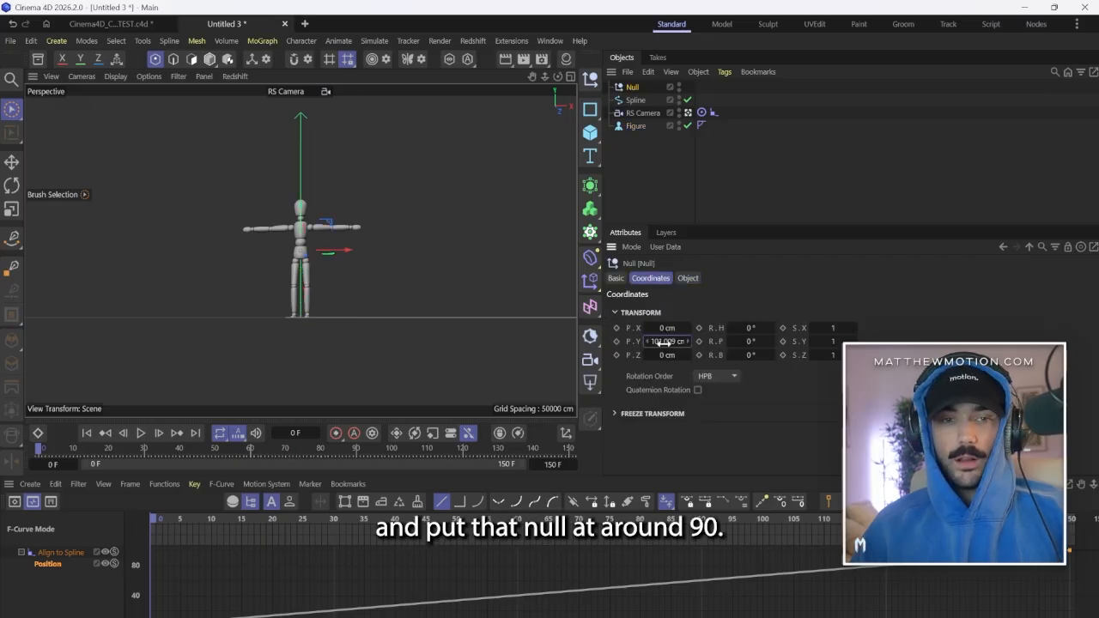
{"action": "type", "text": "90"}
{"action": "key", "text": "Return"}
{"action": "left_click", "coordinate": [761, 173]}
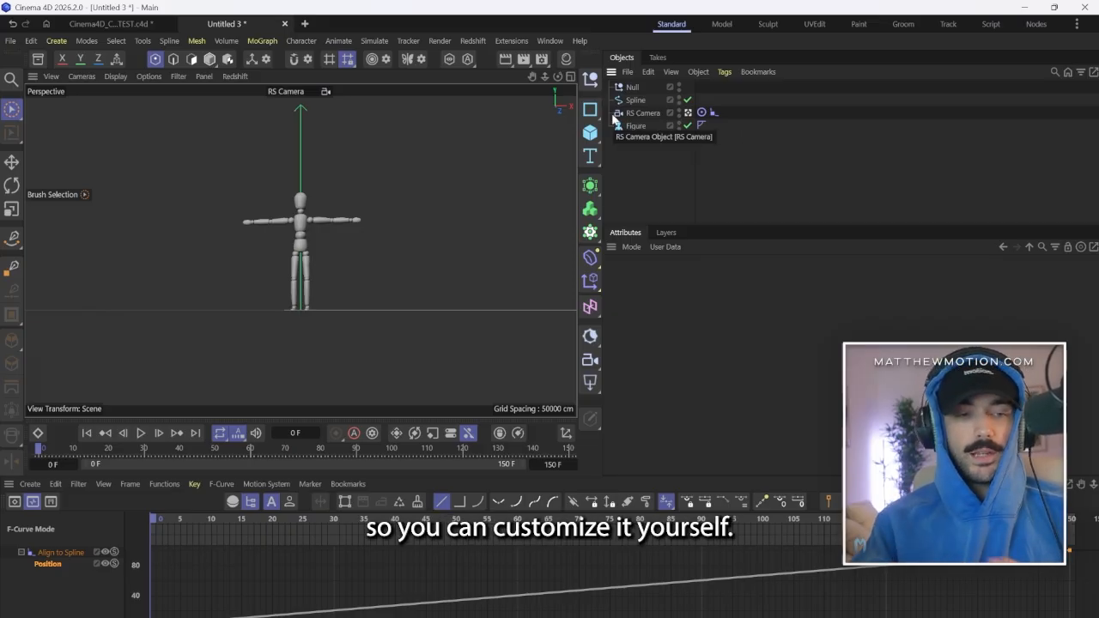
{"action": "left_click", "coordinate": [141, 433]}
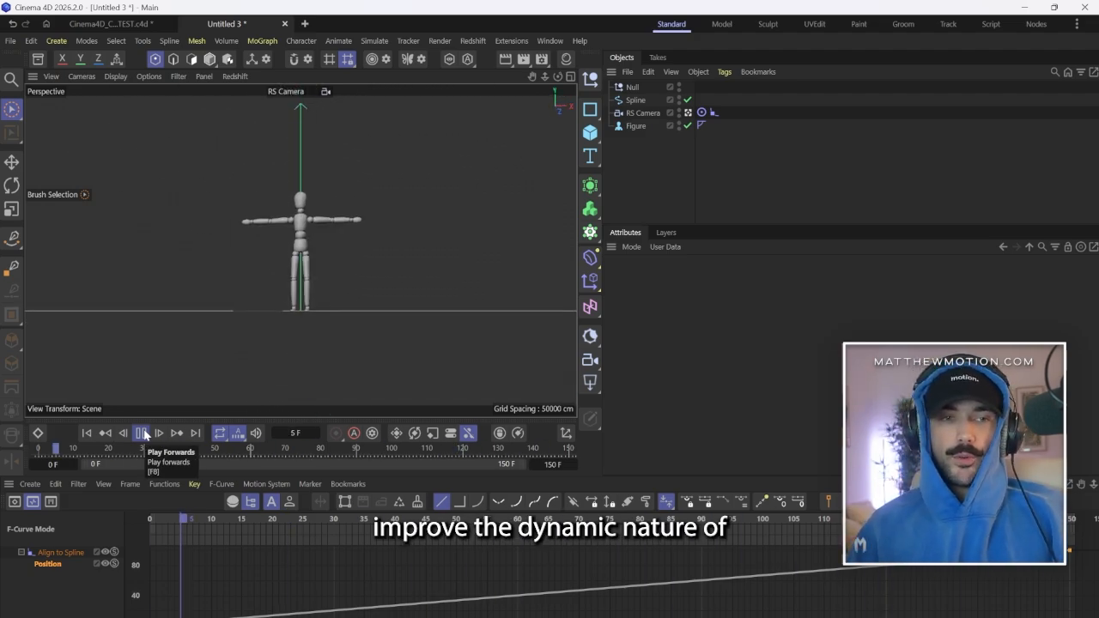
{"action": "left_click", "coordinate": [142, 433]}
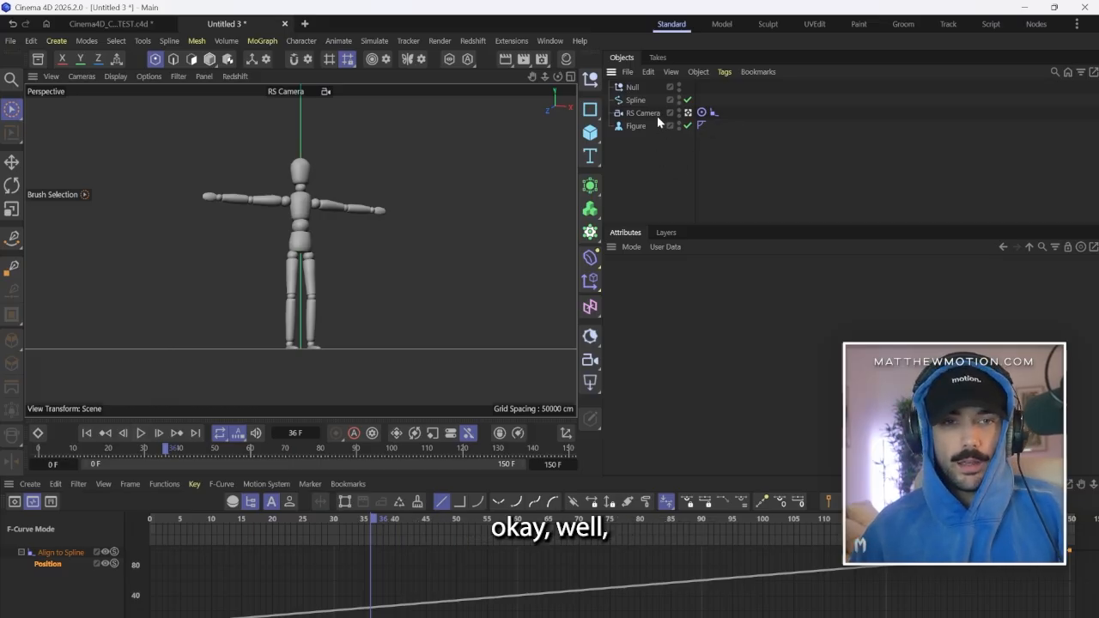
Leave the RS Camera view and raise the spline's second point high above the ground along Y.
{"action": "left_click", "coordinate": [687, 114]}
{"action": "left_click_drag", "start_coordinate": [317, 344], "coordinate": [386, 313], "text": "alt"}
{"action": "left_click", "coordinate": [636, 100]}
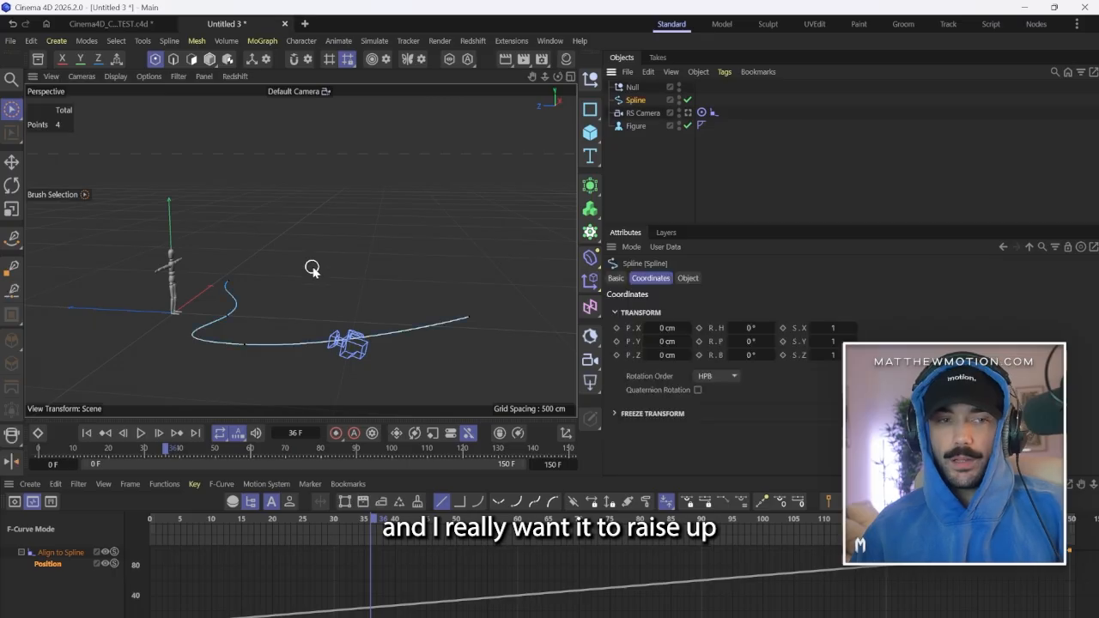
{"action": "left_click", "coordinate": [246, 343]}
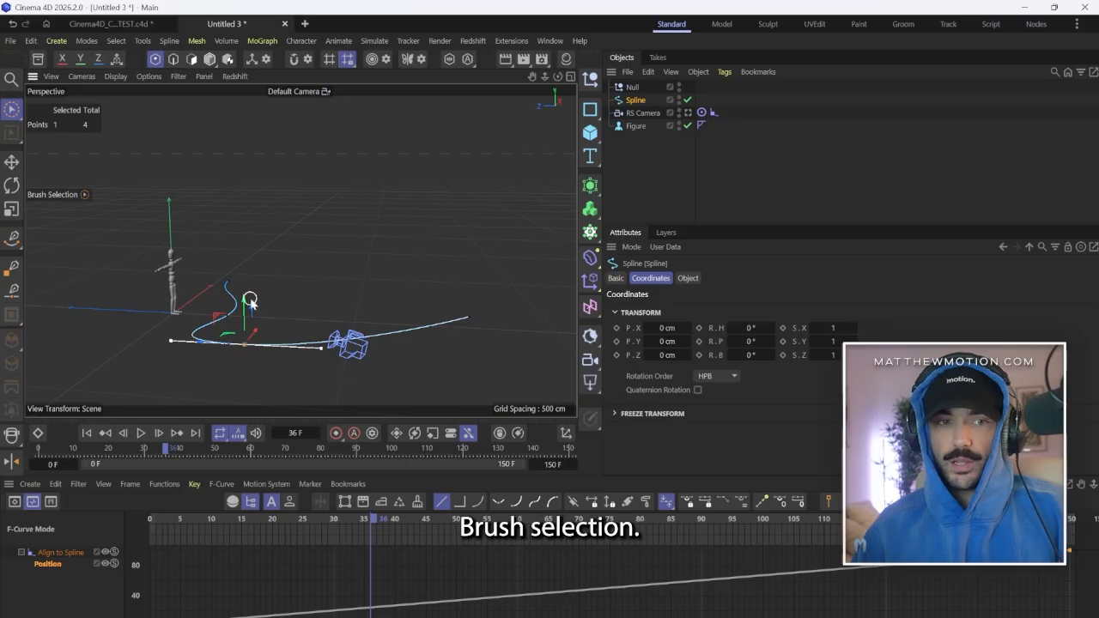
{"action": "left_click_drag", "start_coordinate": [244, 302], "coordinate": [248, 195]}
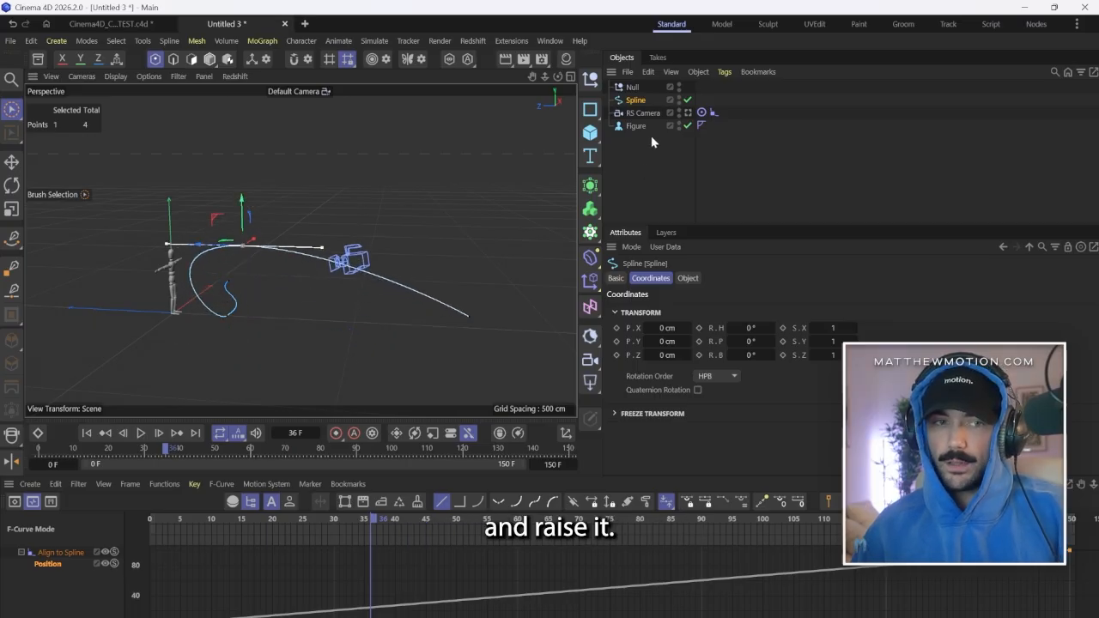
Look through the RS Camera and play the animation from frame 0 to check the raised path.
{"action": "left_click", "coordinate": [687, 112]}
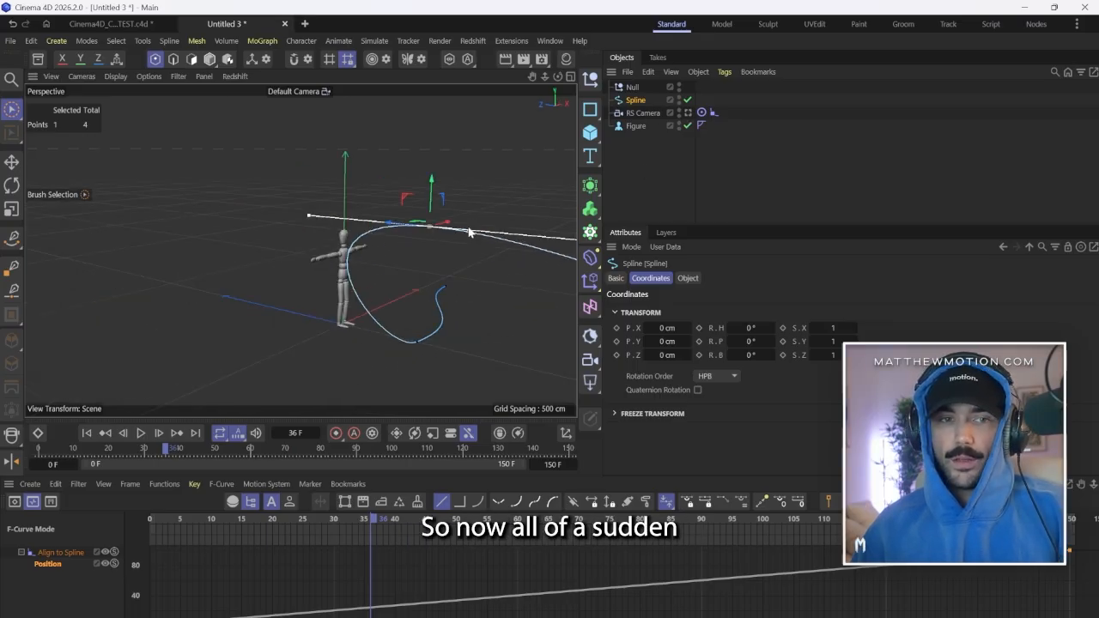
{"action": "left_click", "coordinate": [90, 434]}
{"action": "left_click", "coordinate": [141, 434]}
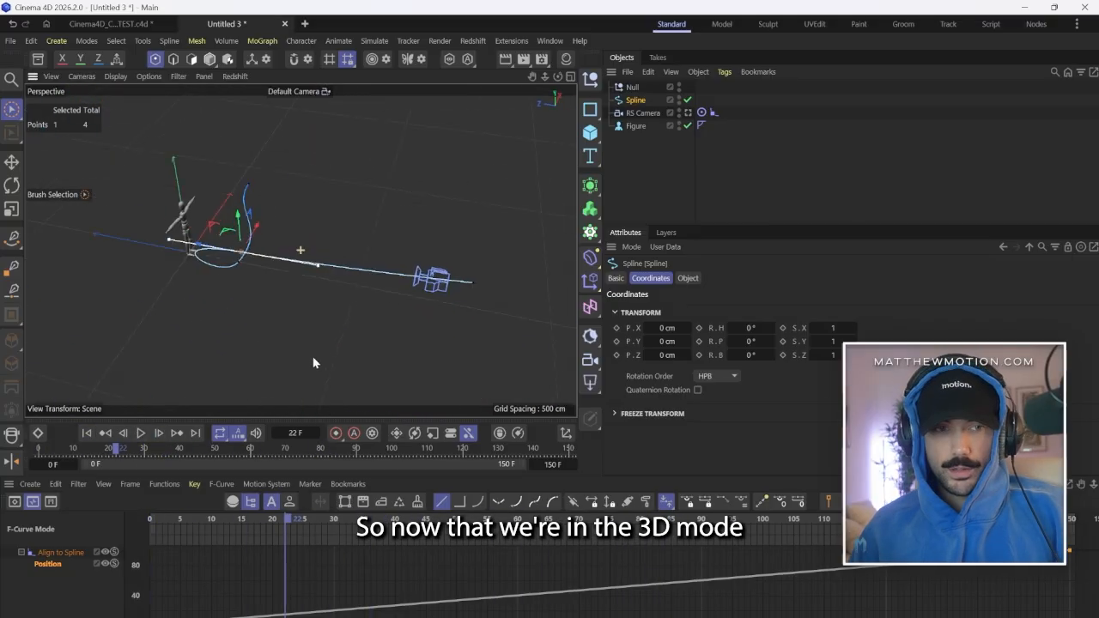
In the free view, lower the raised spline point about 116 cm along Y and pull the next point about 108 cm toward the figure.
{"action": "left_click_drag", "start_coordinate": [283, 202], "coordinate": [283, 230]}
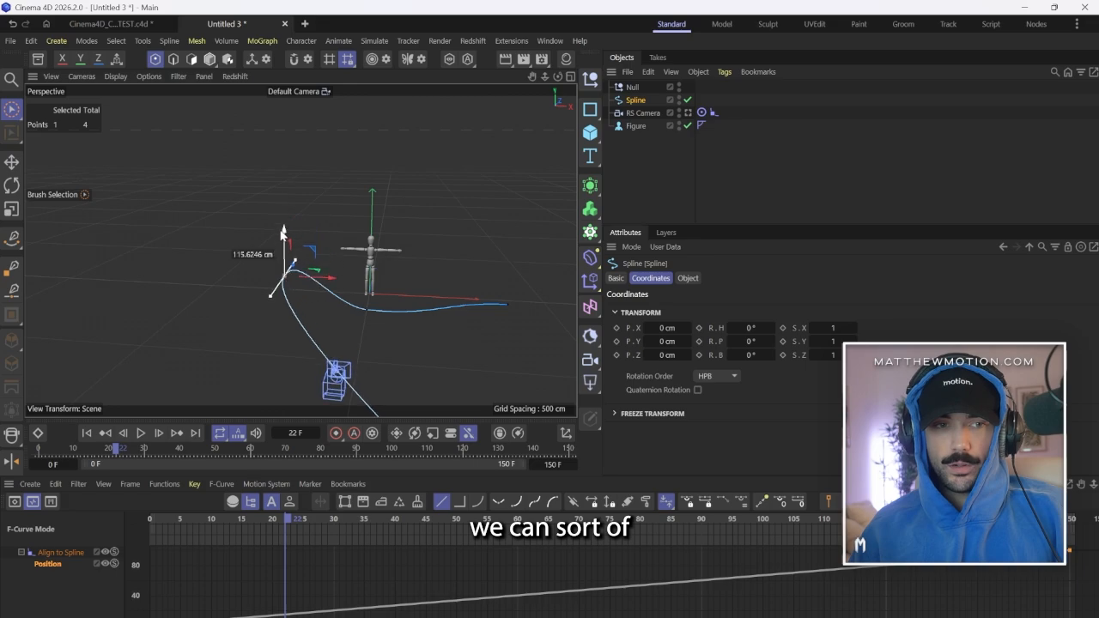
{"action": "left_click_drag", "start_coordinate": [335, 283], "coordinate": [393, 351], "text": "alt"}
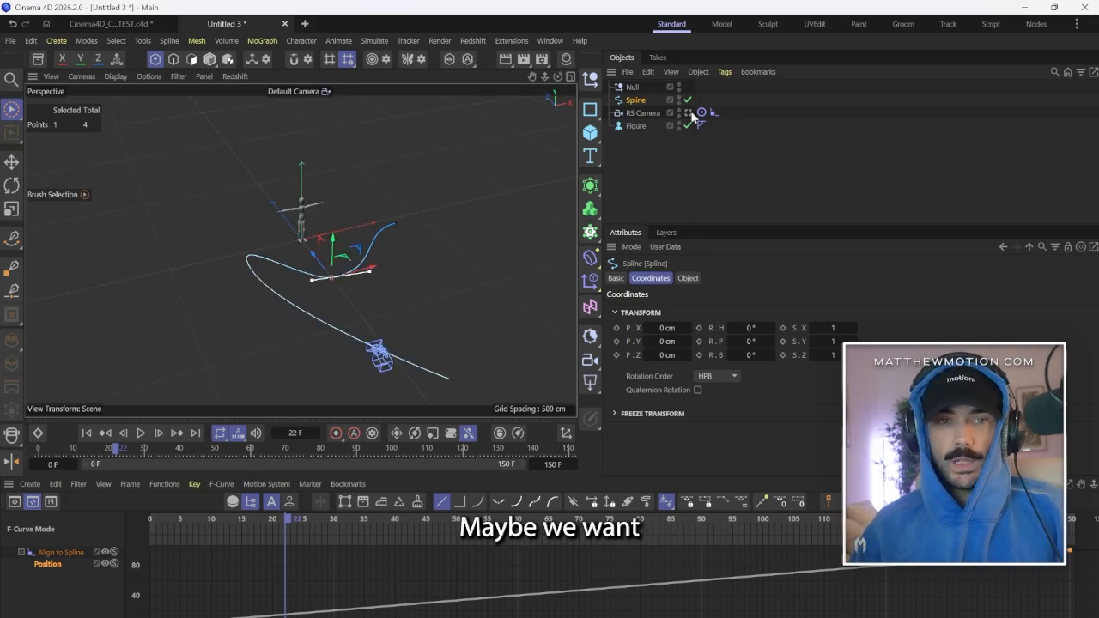
Return to the RS Camera view and play the reshaped path up to the close pass by the figure.
{"action": "left_click", "coordinate": [690, 114]}
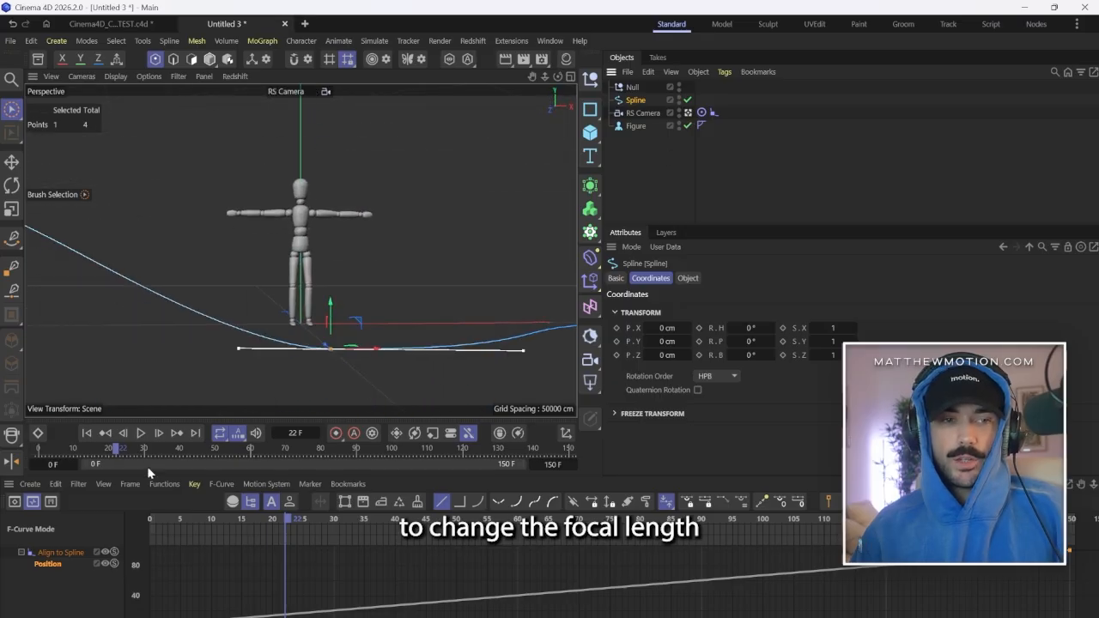
{"action": "left_click", "coordinate": [140, 434]}
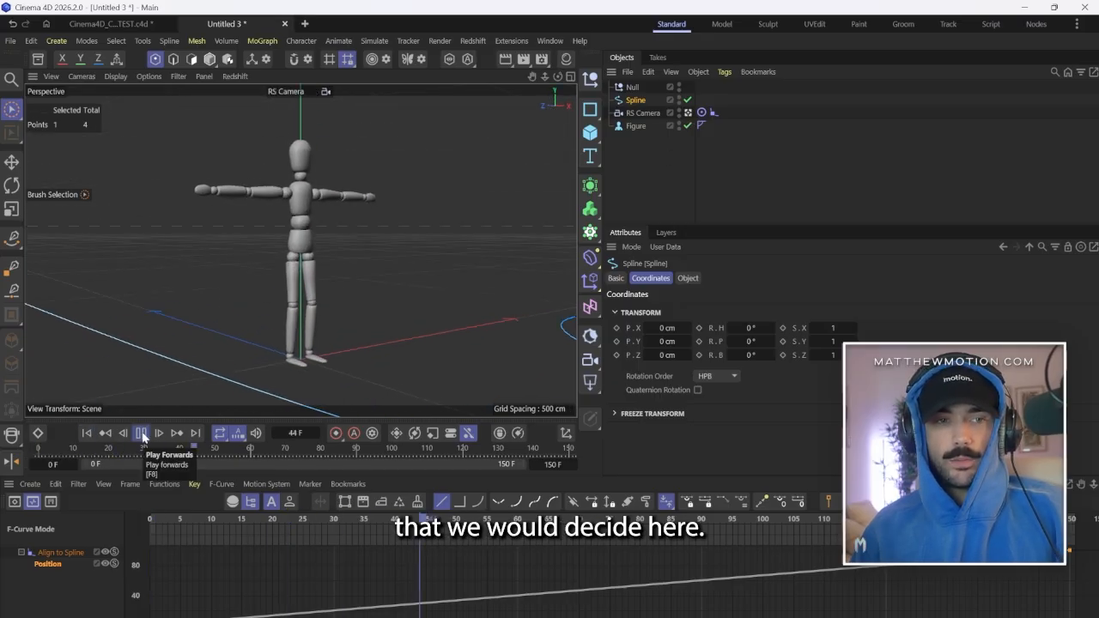
{"action": "left_click", "coordinate": [141, 433]}
Set the RS Camera's focal length to 24 mm and review the framing from frame 0.
{"action": "left_click", "coordinate": [642, 113]}
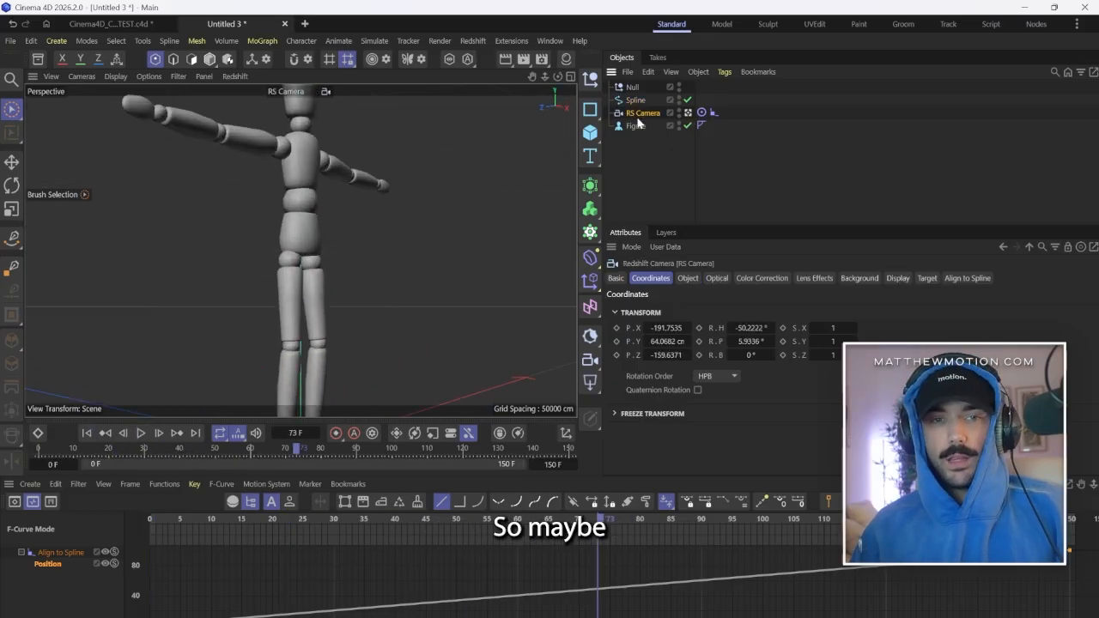
{"action": "left_click", "coordinate": [688, 279]}
{"action": "left_click", "coordinate": [706, 337]}
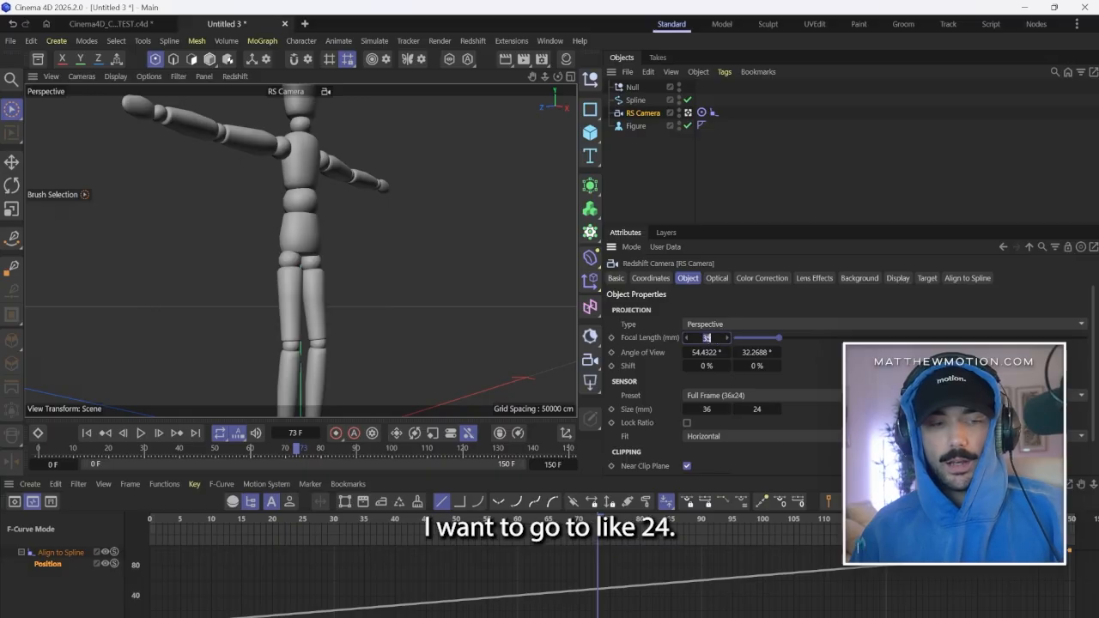
{"action": "key", "text": "Return"}
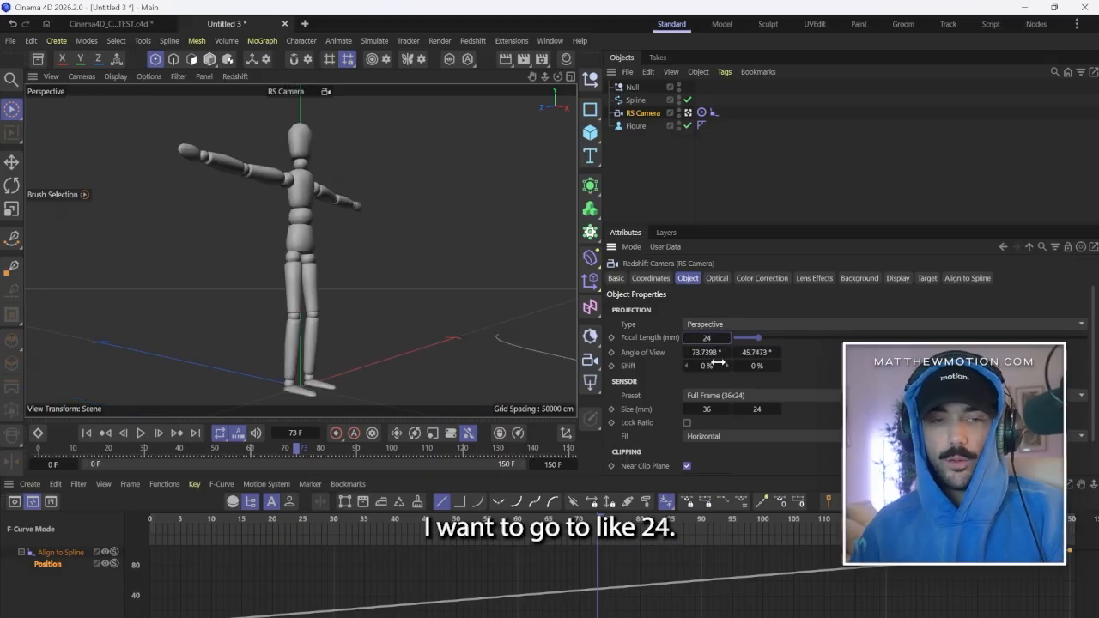
{"action": "left_click", "coordinate": [87, 432]}
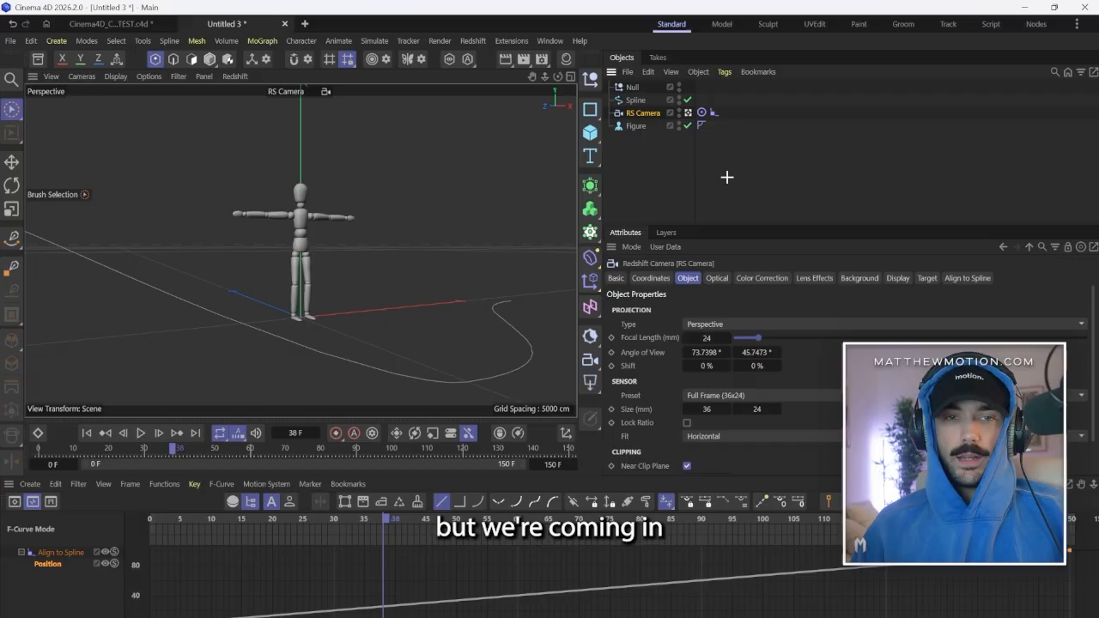
{"action": "left_click", "coordinate": [726, 177]}
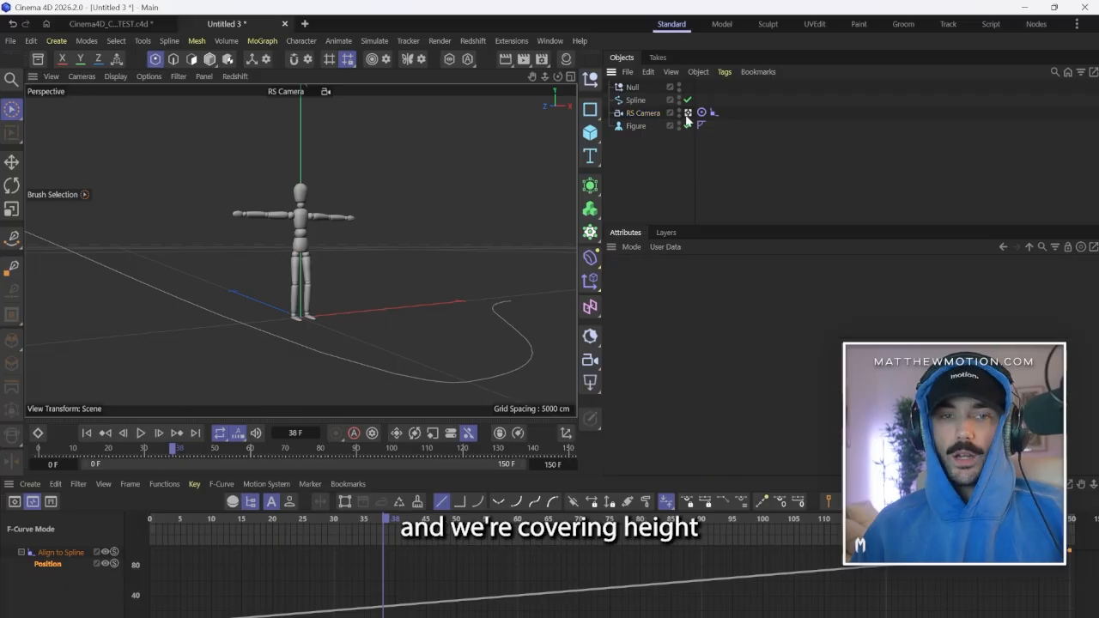
Leave the RS Camera view and reshape the spline by moving the point in front of the figure closer to it.
{"action": "left_click", "coordinate": [688, 113]}
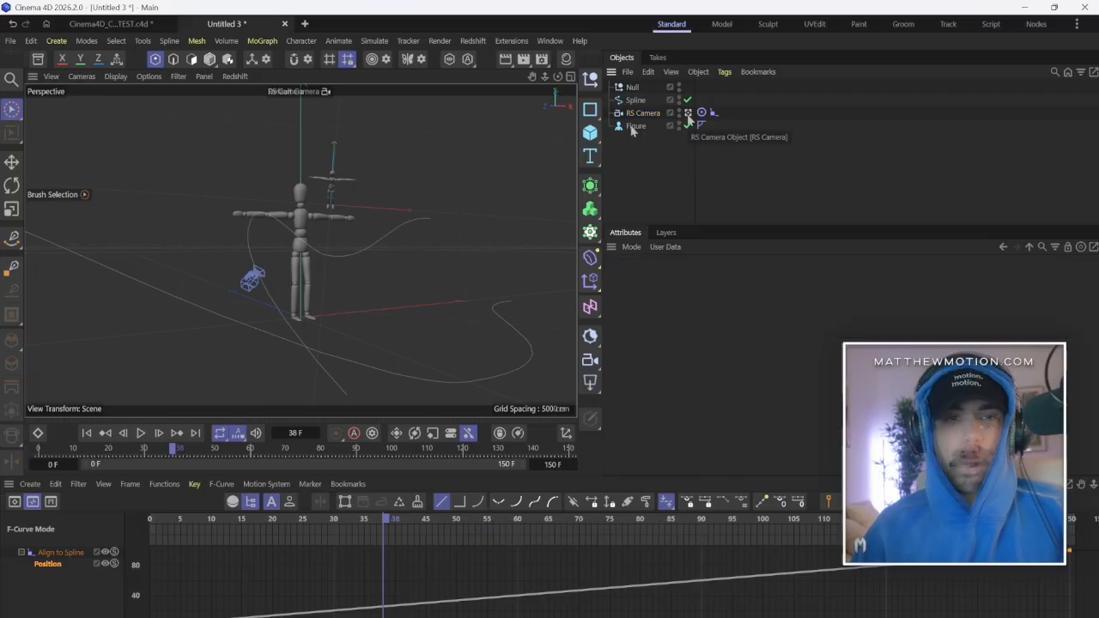
{"action": "left_click", "coordinate": [636, 100]}
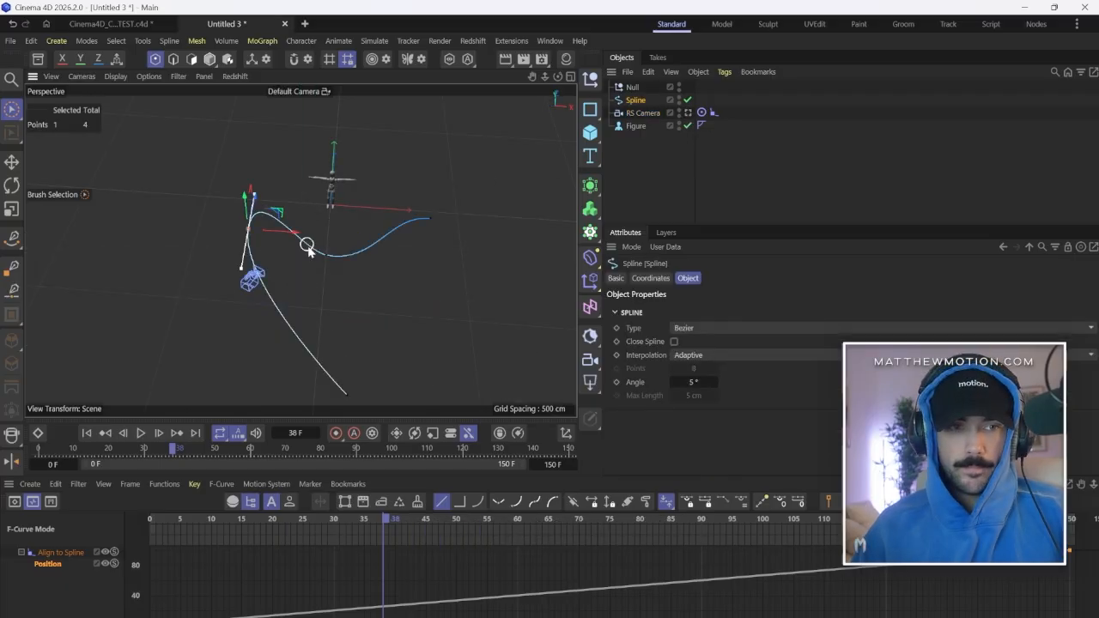
{"action": "left_click_drag", "start_coordinate": [307, 246], "coordinate": [438, 270], "text": "alt"}
{"action": "left_click", "coordinate": [455, 271]}
{"action": "left_click_drag", "start_coordinate": [279, 158], "coordinate": [338, 283], "text": "alt"}
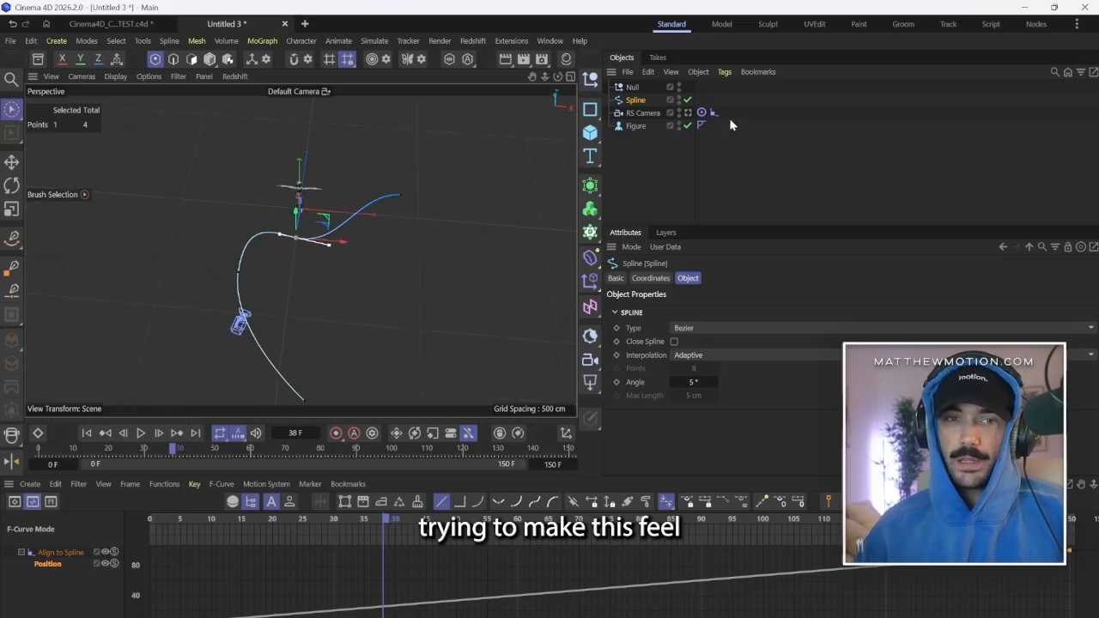
Select the RS Camera, look through it, and play the full move along the edited spline.
{"action": "left_click", "coordinate": [640, 113]}
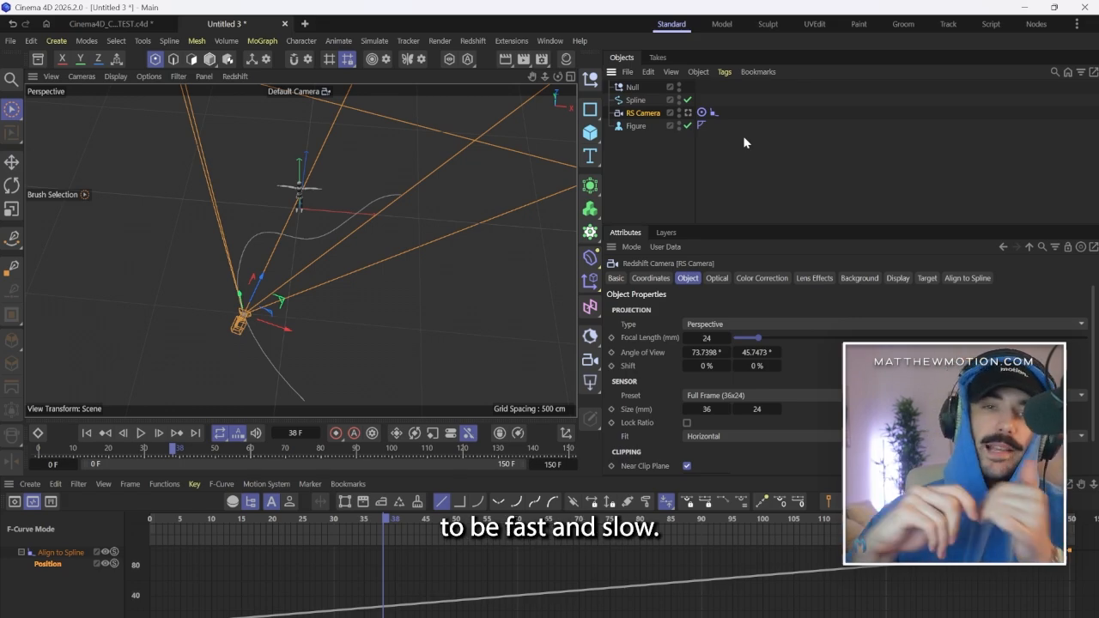
{"action": "left_click", "coordinate": [688, 112]}
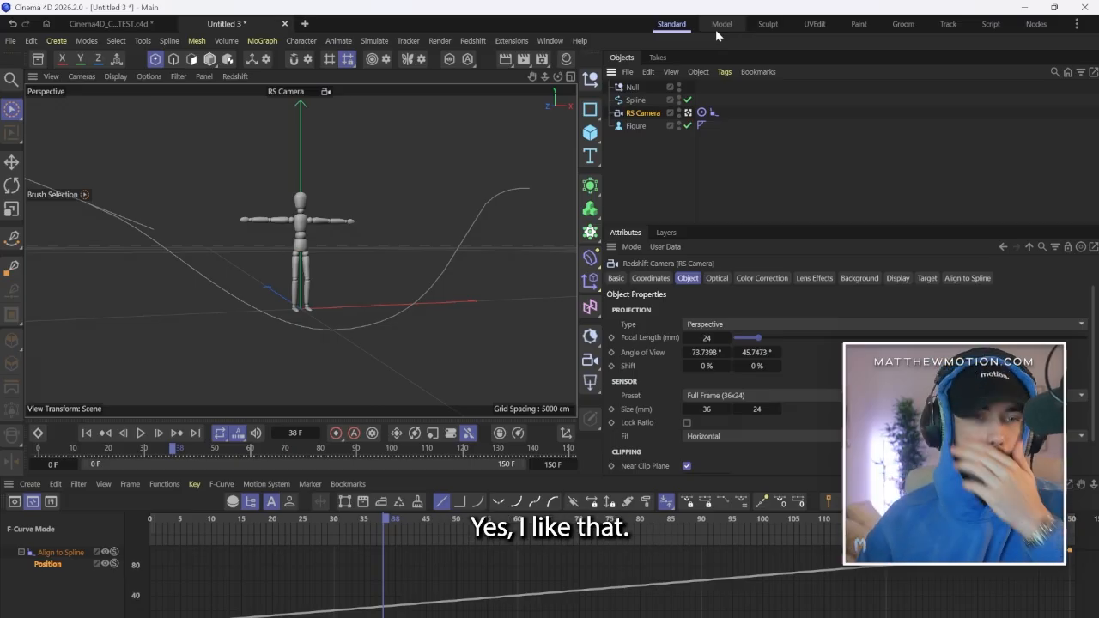
{"action": "left_click", "coordinate": [140, 433]}
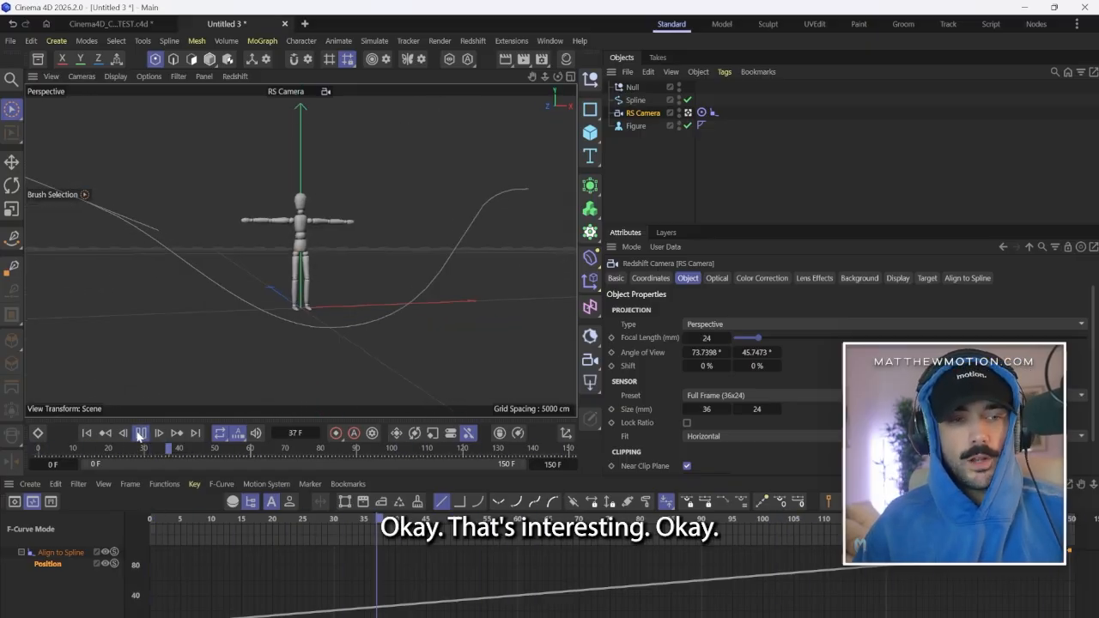
{"action": "left_click", "coordinate": [142, 436]}
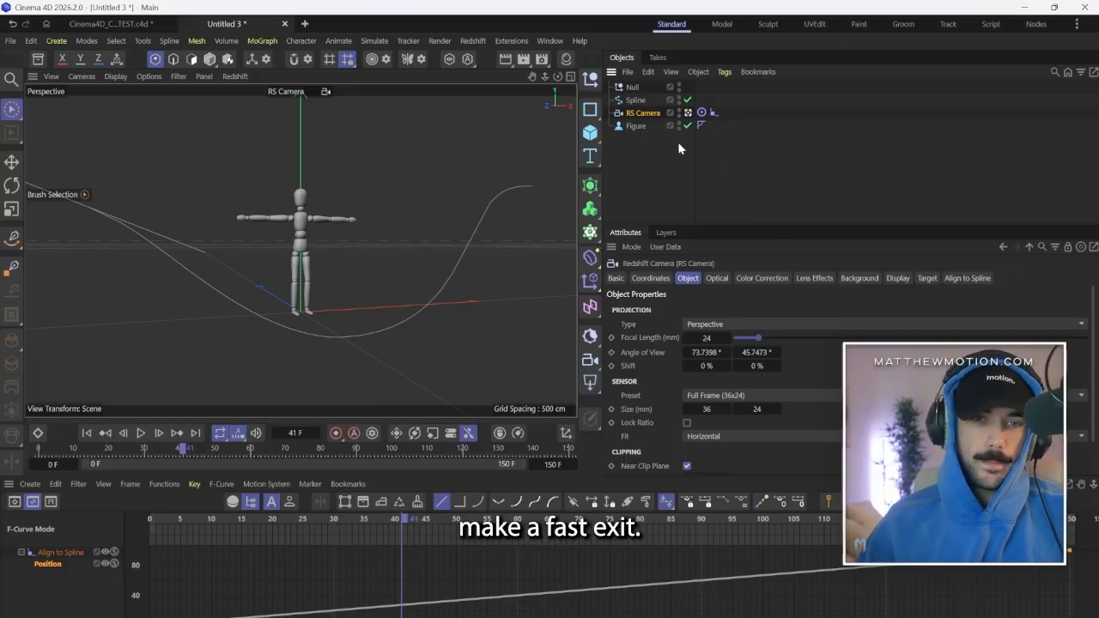
Apply Spline interpolation to both Position keys and steepen their tangents to about 0.96 F and 93%, flattening the curve's middle.
{"action": "key", "text": "h"}
{"action": "left_click_drag", "start_coordinate": [1075, 557], "coordinate": [129, 613]}
{"action": "left_click", "coordinate": [477, 502]}
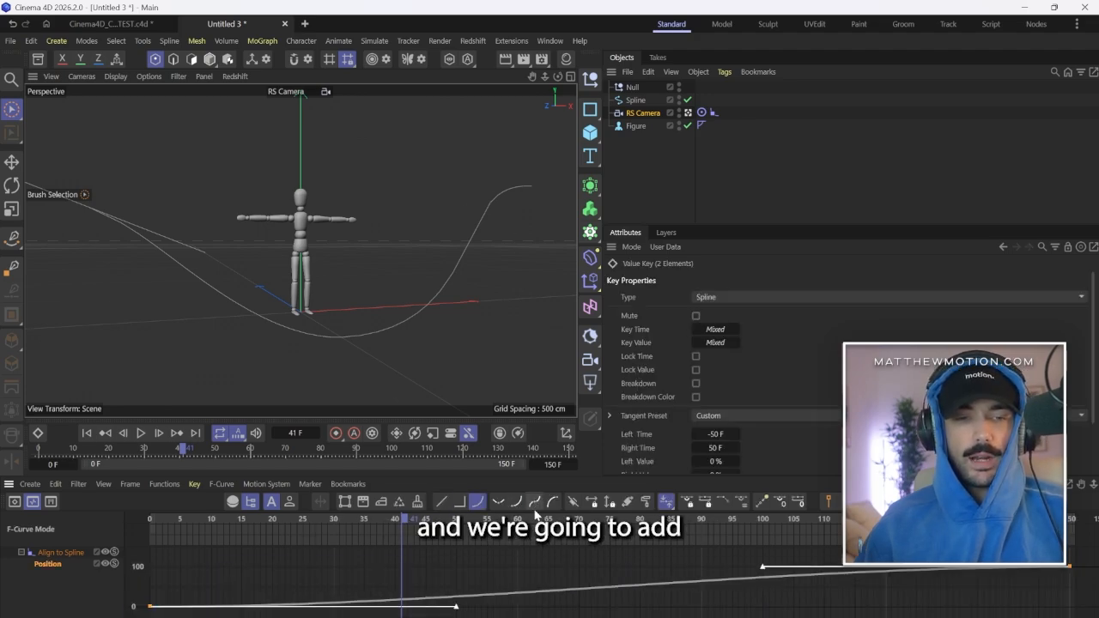
{"action": "left_click_drag", "start_coordinate": [763, 570], "coordinate": [1065, 608]}
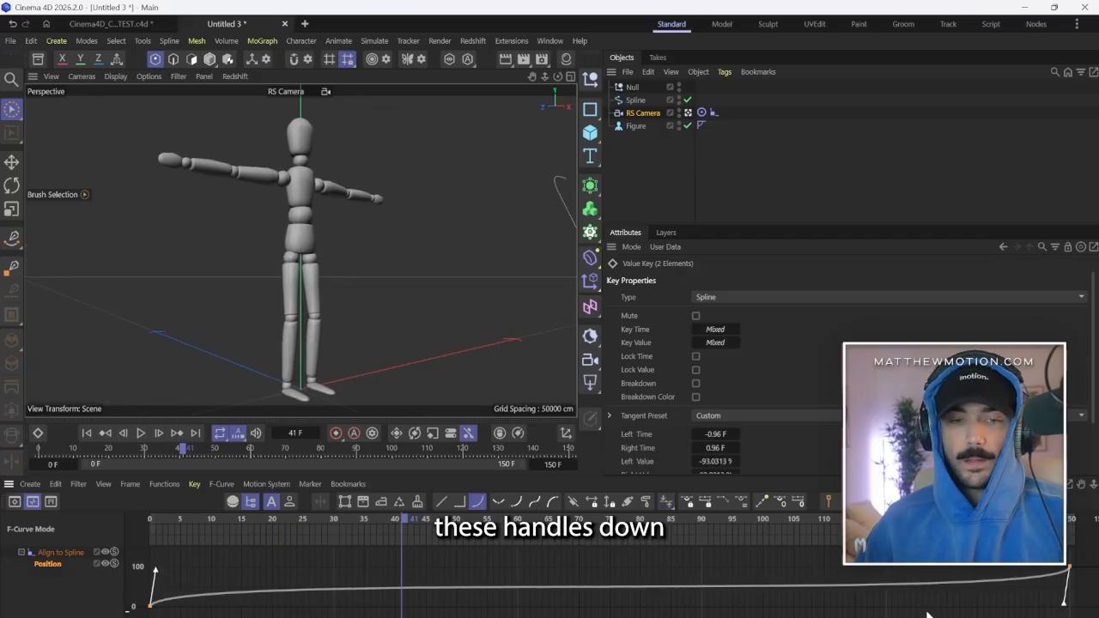
Examine the flattened middle of the Position curve and play the camera move.
{"action": "scroll", "coordinate": [962, 605], "scroll_direction": "up", "scroll_amount": 6, "text": "shift"}
{"action": "scroll", "coordinate": [891, 606], "scroll_direction": "down", "scroll_amount": 3, "text": "shift"}
{"action": "scroll", "coordinate": [755, 584], "scroll_direction": "up", "scroll_amount": 3, "text": "shift"}
{"action": "scroll", "coordinate": [721, 566], "scroll_direction": "down", "scroll_amount": 4, "text": "shift"}
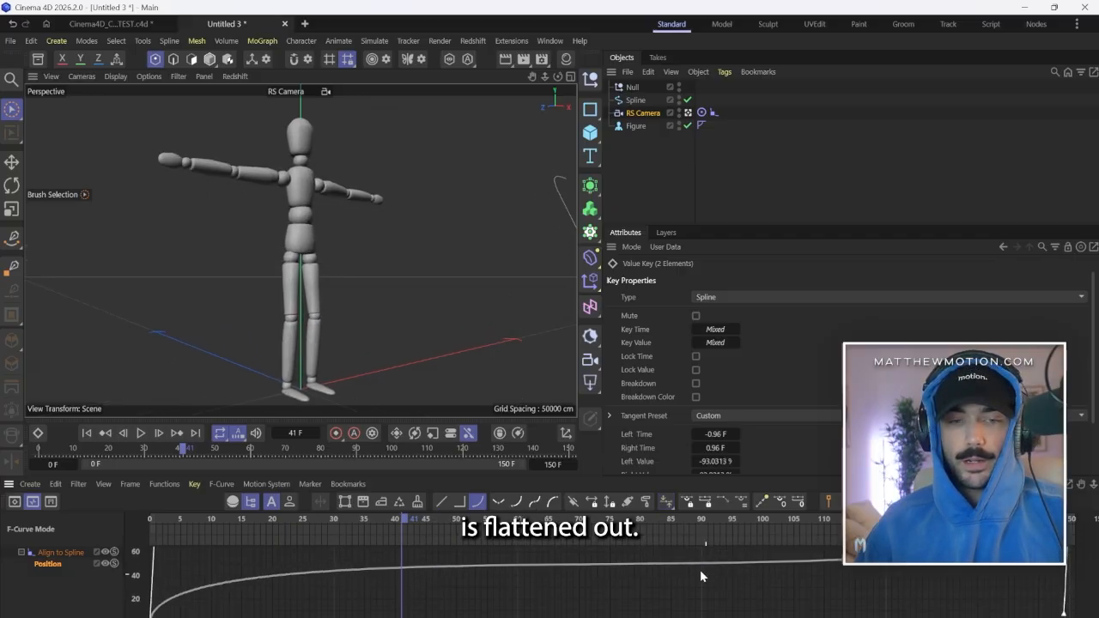
{"action": "scroll", "coordinate": [589, 567], "scroll_direction": "up", "scroll_amount": 3, "text": "shift"}
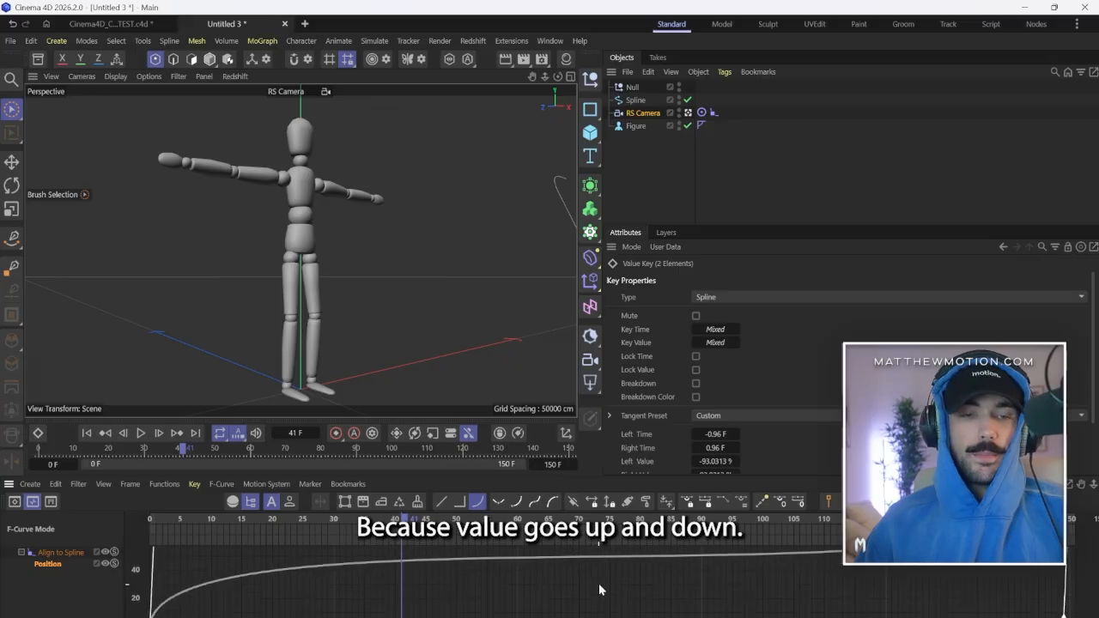
{"action": "scroll", "coordinate": [669, 571], "scroll_direction": "down", "scroll_amount": 2, "text": "shift"}
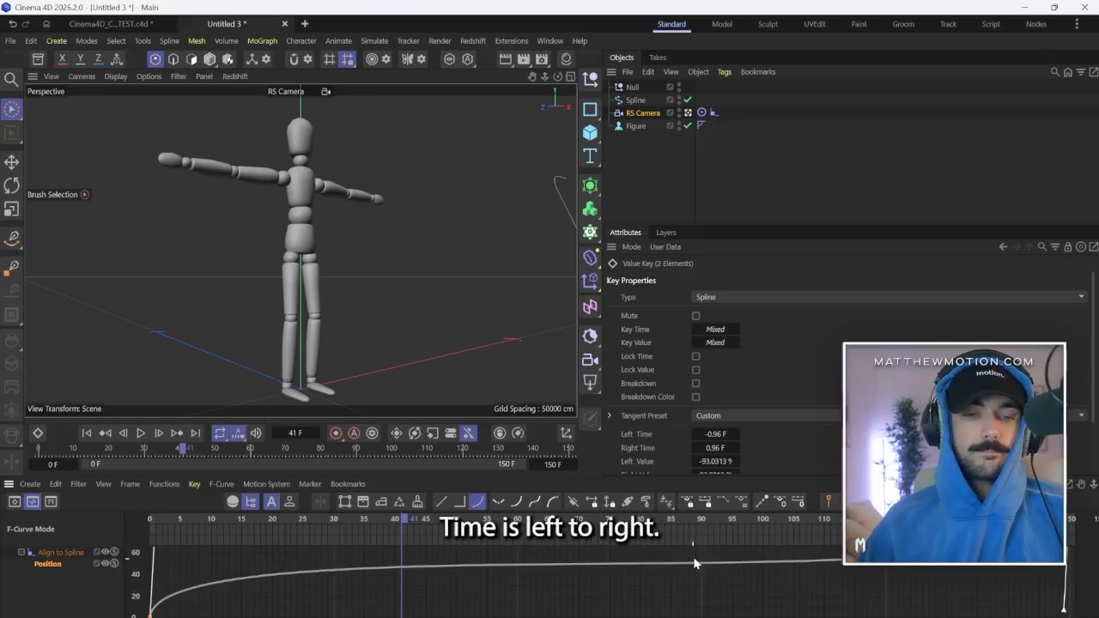
{"action": "key", "text": "F8"}
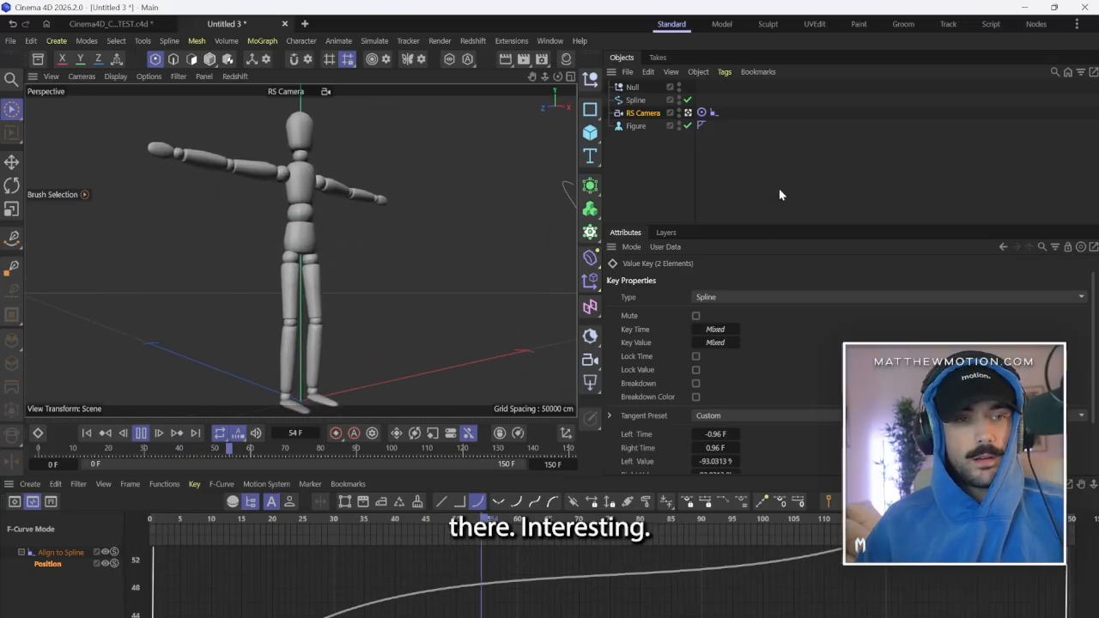
Reduce the frame 0 Position key's tangent to about 1.3 F and 74%, and select the end key.
{"action": "left_click", "coordinate": [155, 567]}
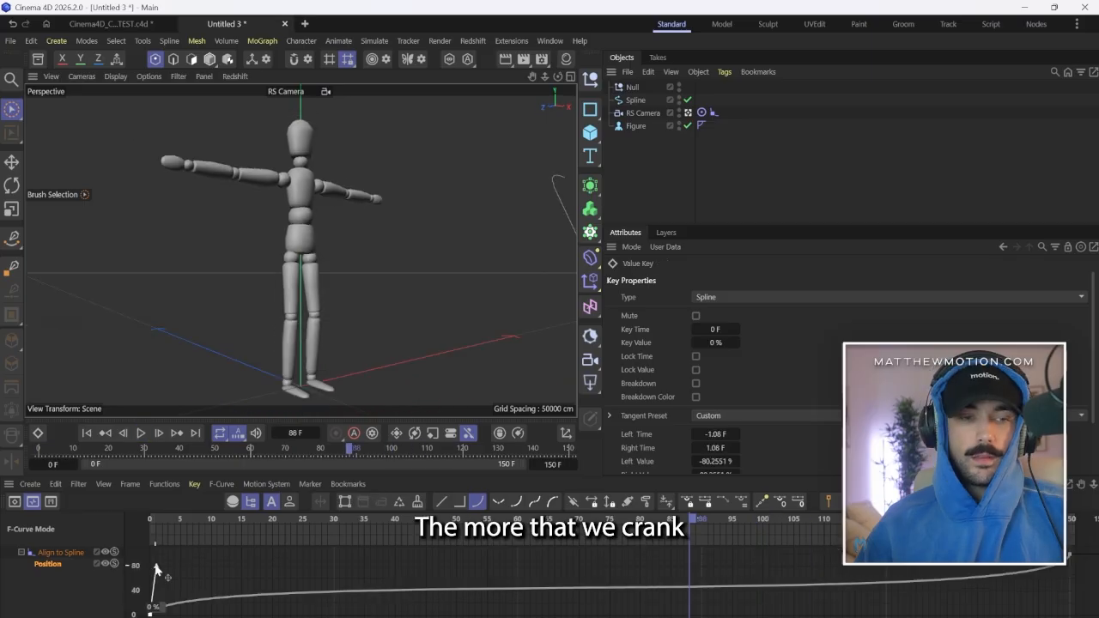
{"action": "left_click_drag", "start_coordinate": [156, 568], "coordinate": [157, 573]}
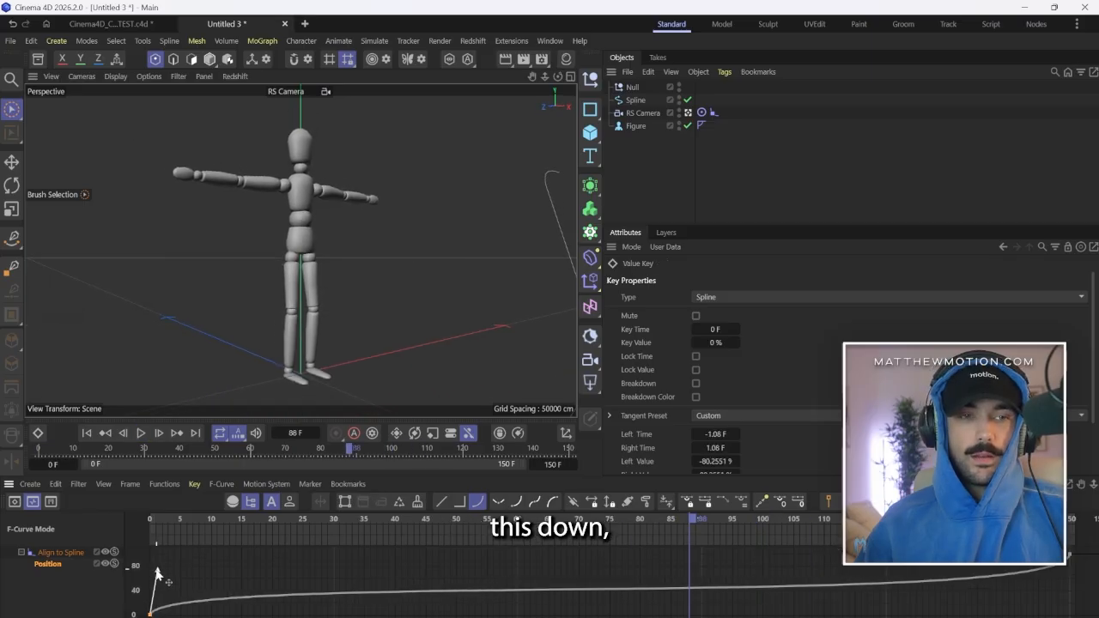
{"action": "left_click", "coordinate": [1069, 557]}
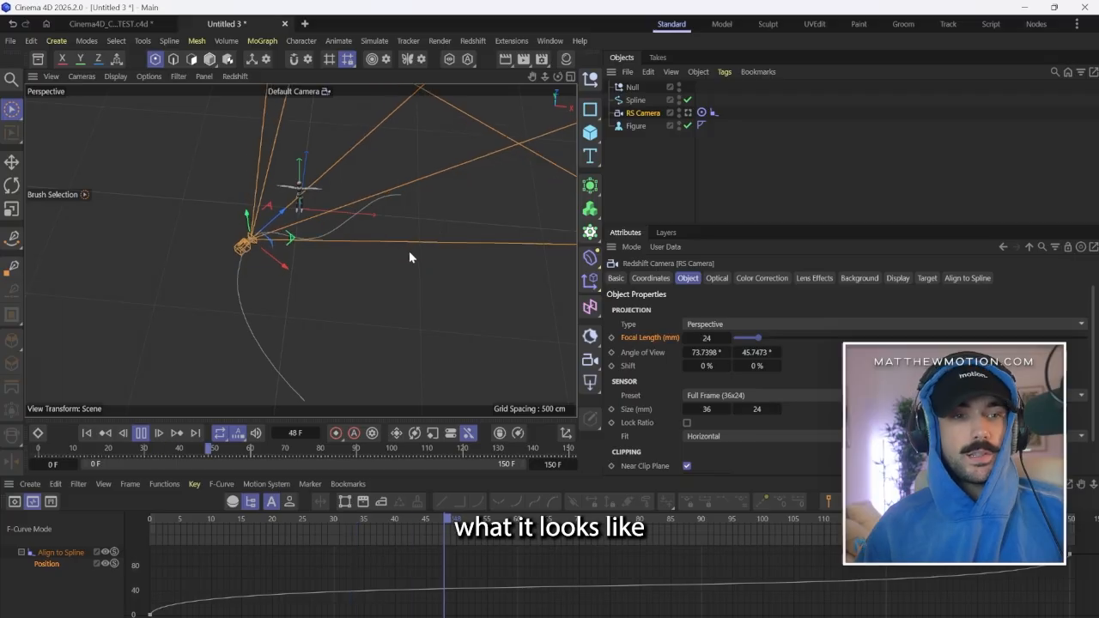
Adjust the Position curve tangents to about 4 F and 98% at frame 0, and about 1.3 F and 61% at frame 150.
{"action": "scroll", "coordinate": [280, 299], "scroll_direction": "up", "scroll_amount": 3}
{"action": "left_click_drag", "start_coordinate": [280, 300], "coordinate": [347, 319], "text": "alt"}
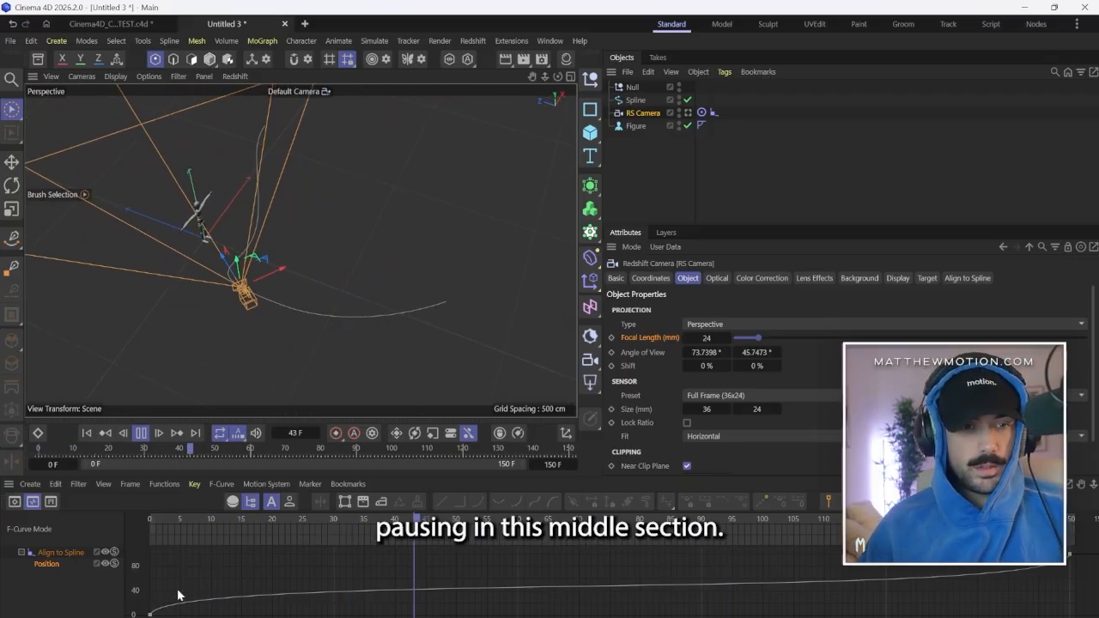
{"action": "left_click", "coordinate": [151, 614]}
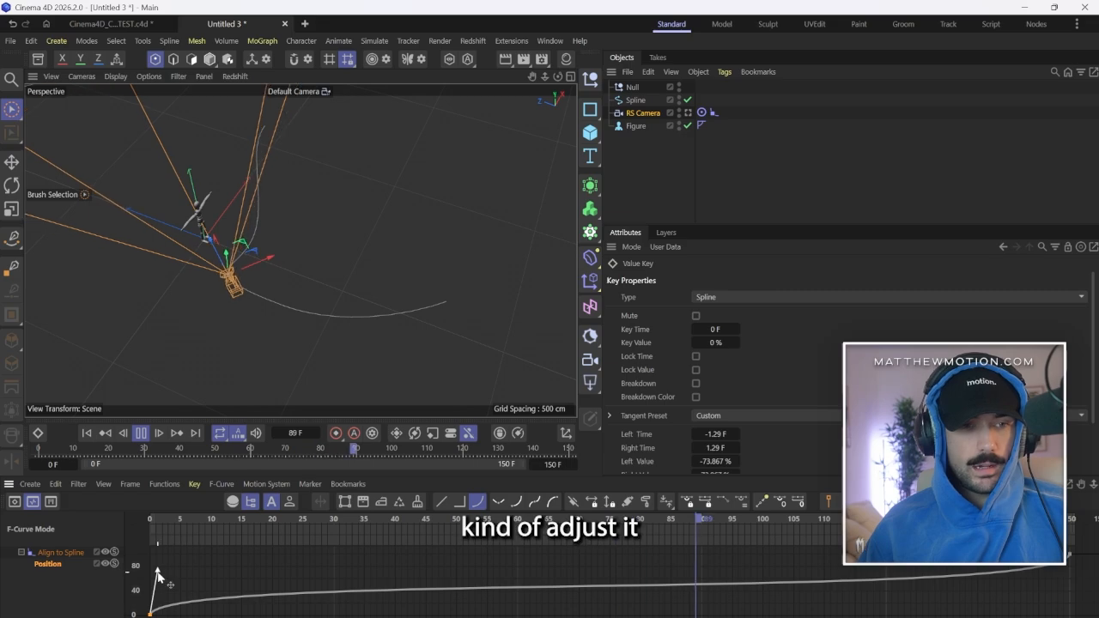
{"action": "left_click_drag", "start_coordinate": [159, 569], "coordinate": [175, 559]}
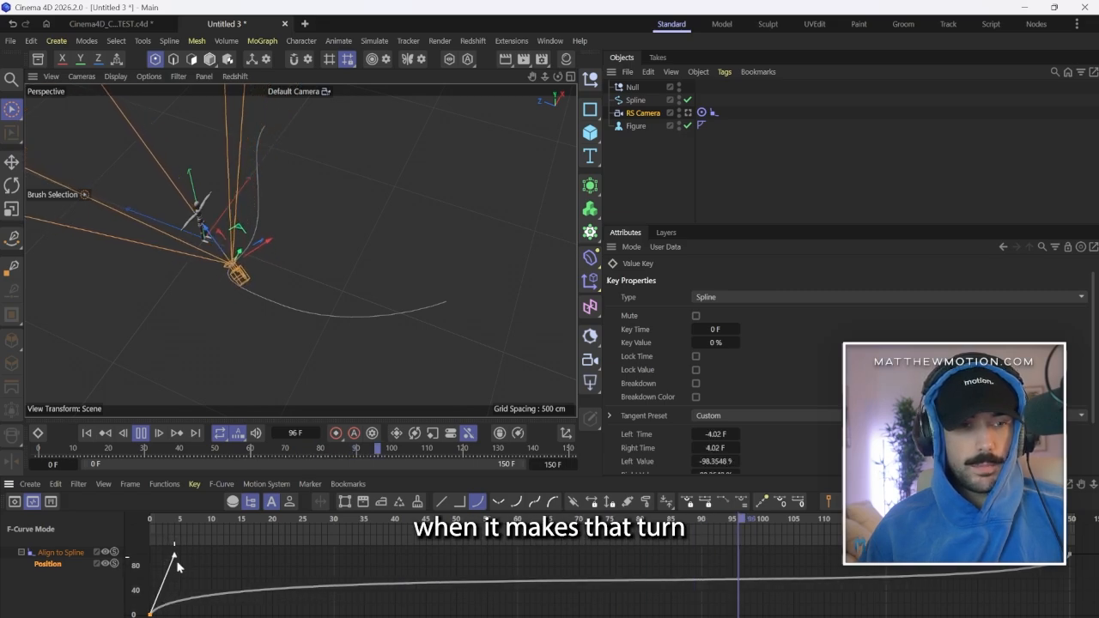
{"action": "left_click_drag", "start_coordinate": [1061, 546], "coordinate": [1085, 564]}
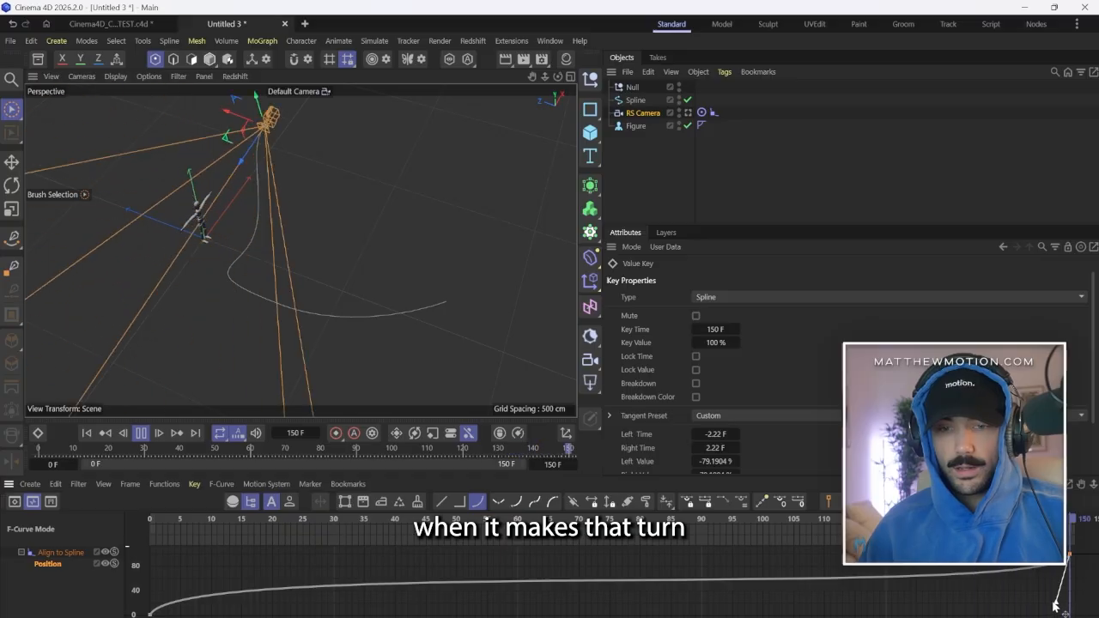
{"action": "left_click_drag", "start_coordinate": [1056, 602], "coordinate": [1062, 591]}
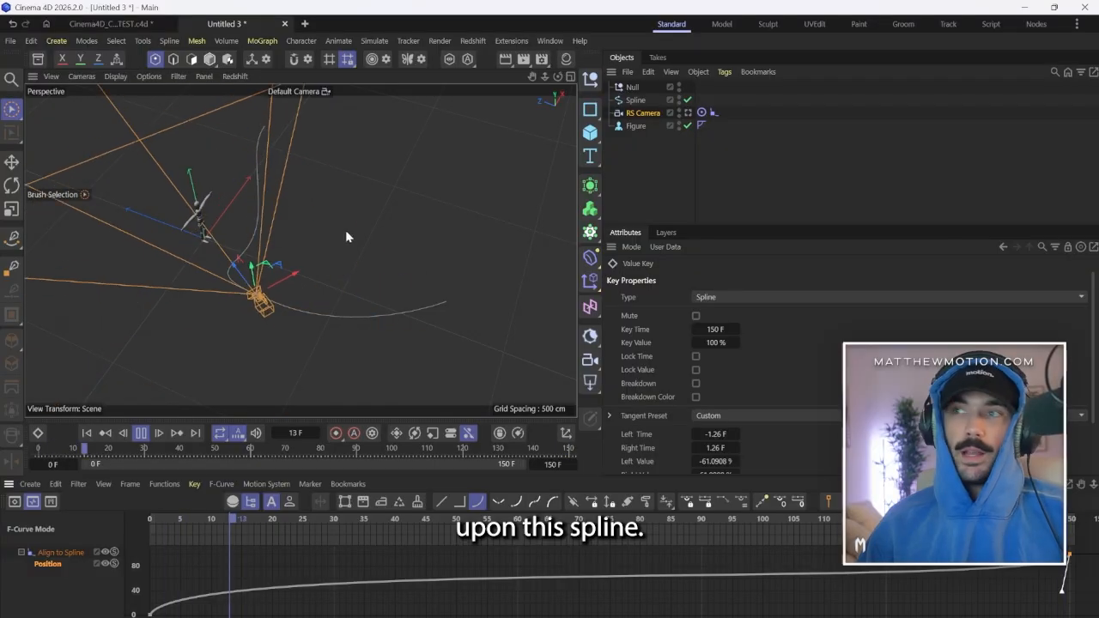
Review the retimed camera move through the RS Camera and from the default view.
{"action": "left_click", "coordinate": [688, 113]}
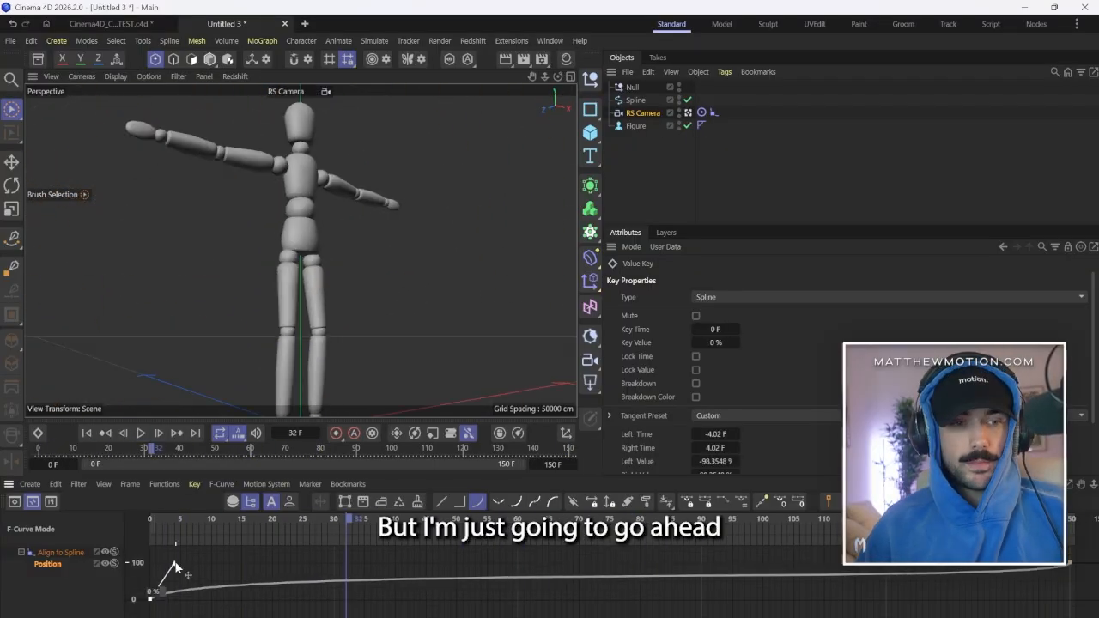
{"action": "left_click_drag", "start_coordinate": [174, 566], "coordinate": [150, 556]}
{"action": "left_click", "coordinate": [96, 434]}
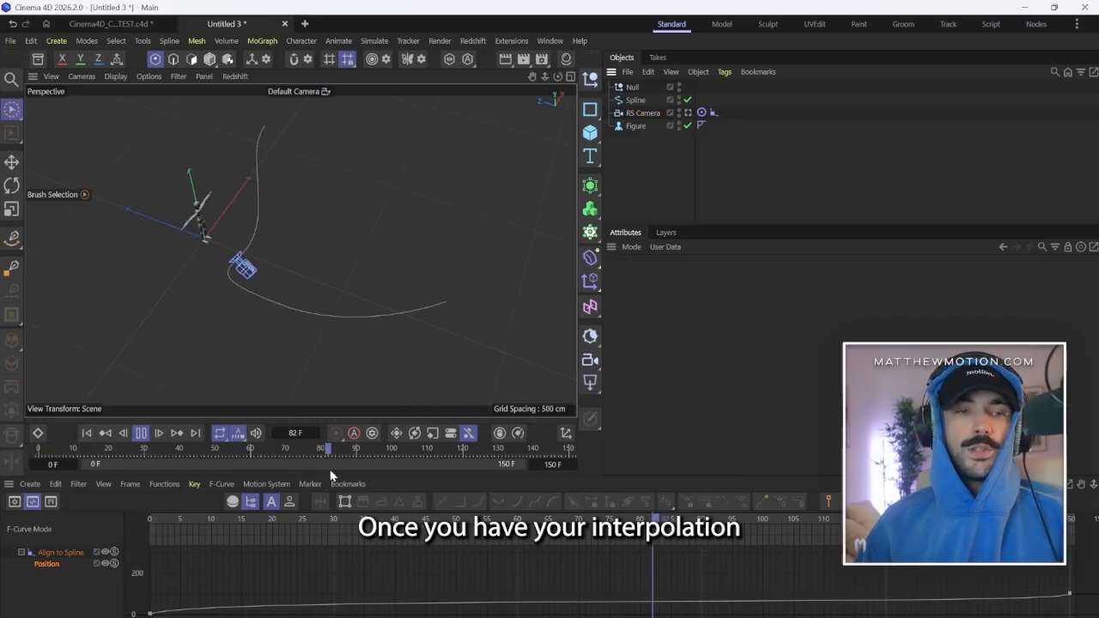
Move the spline's starting point along X to reshape the path, and check the result through the RS Camera.
{"action": "left_click", "coordinate": [635, 99]}
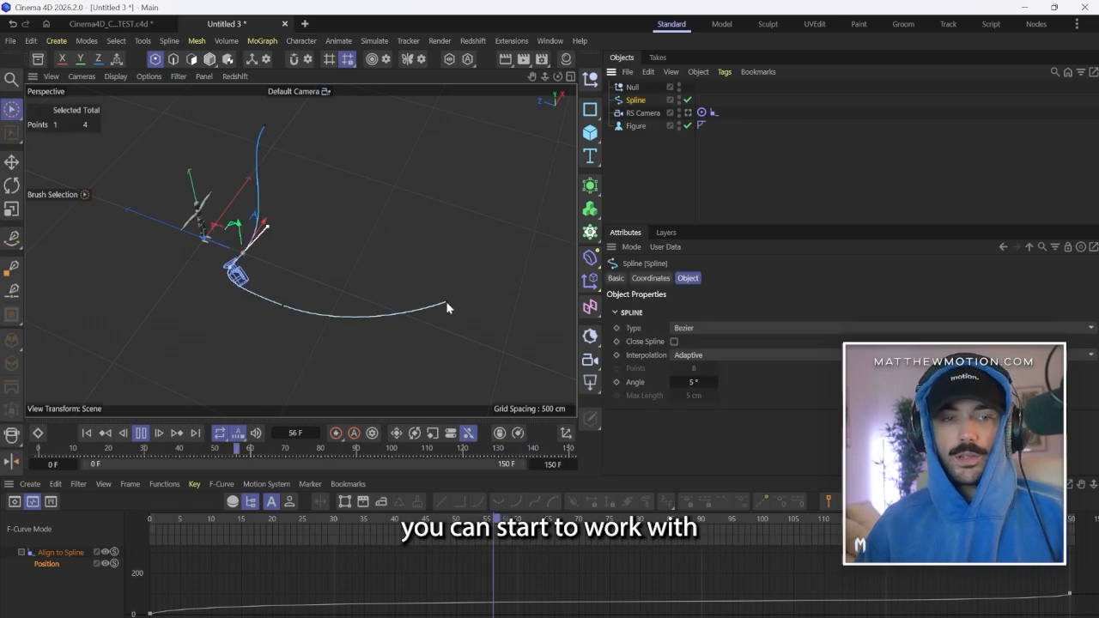
{"action": "left_click_drag", "start_coordinate": [498, 309], "coordinate": [349, 225], "text": "alt"}
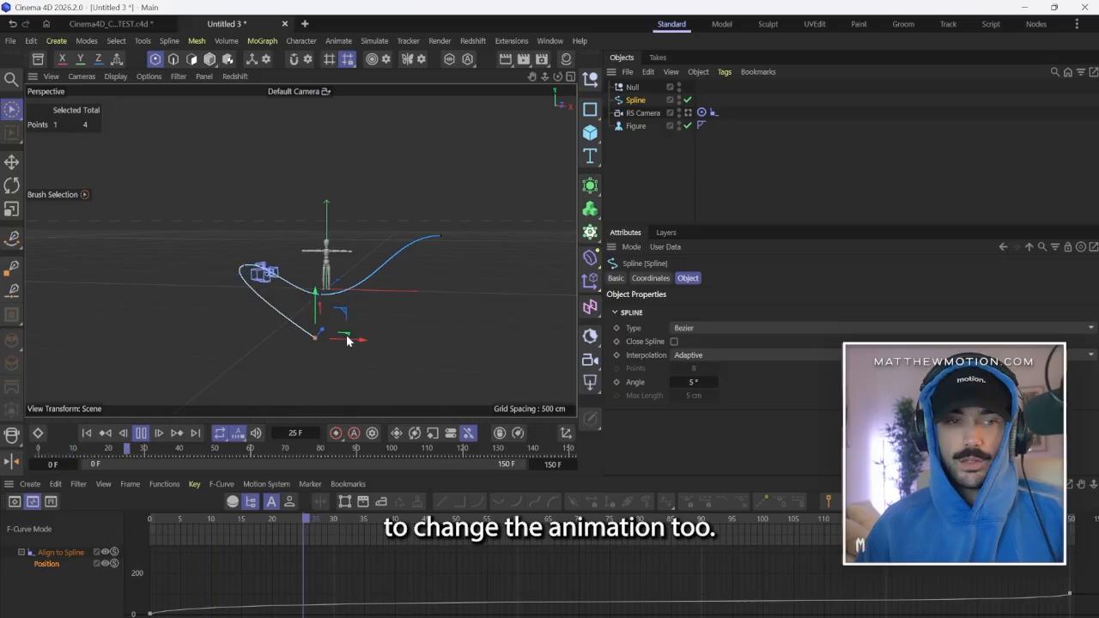
{"action": "left_click_drag", "start_coordinate": [361, 345], "coordinate": [312, 339]}
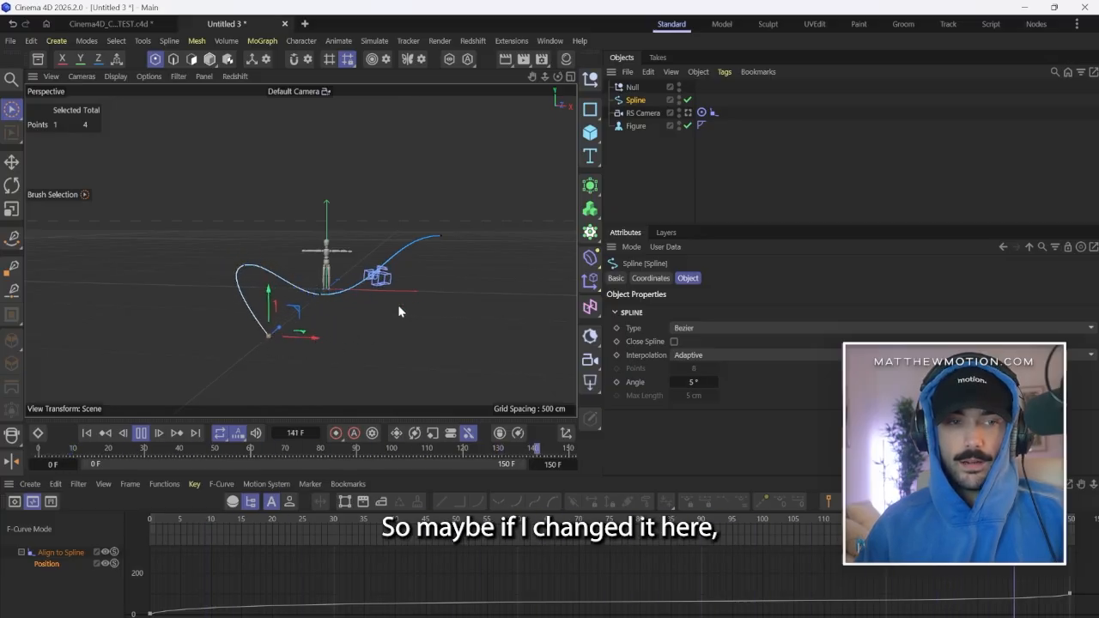
{"action": "left_click", "coordinate": [686, 112]}
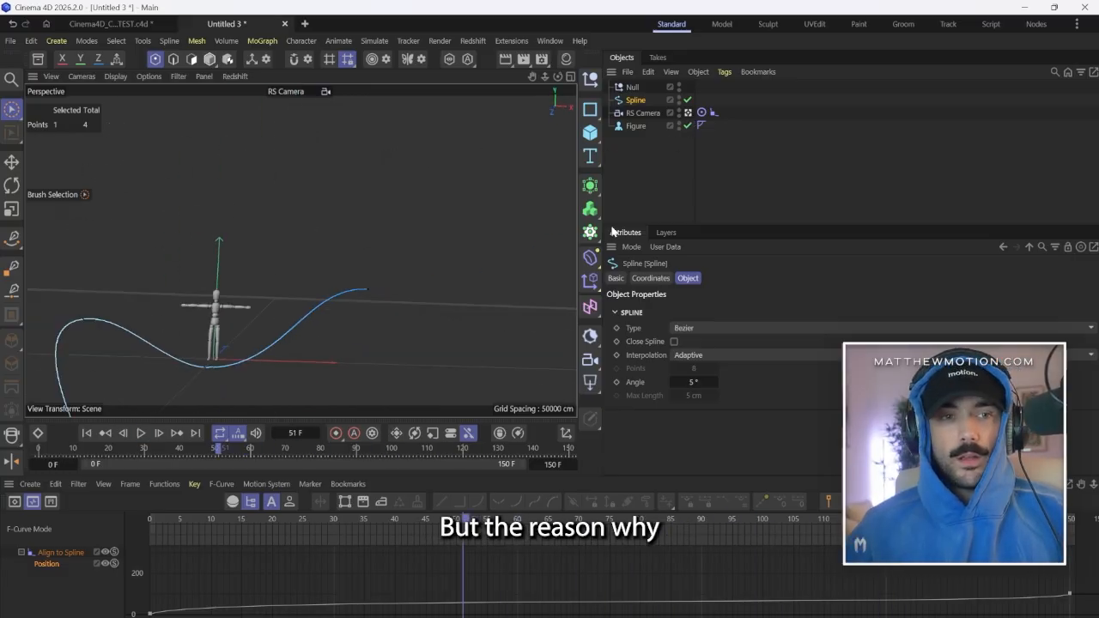
Add a 200 cm cube in front of the figure and place two copies of it, one on either side.
{"action": "left_click_drag", "start_coordinate": [429, 335], "coordinate": [266, 249], "text": "alt"}
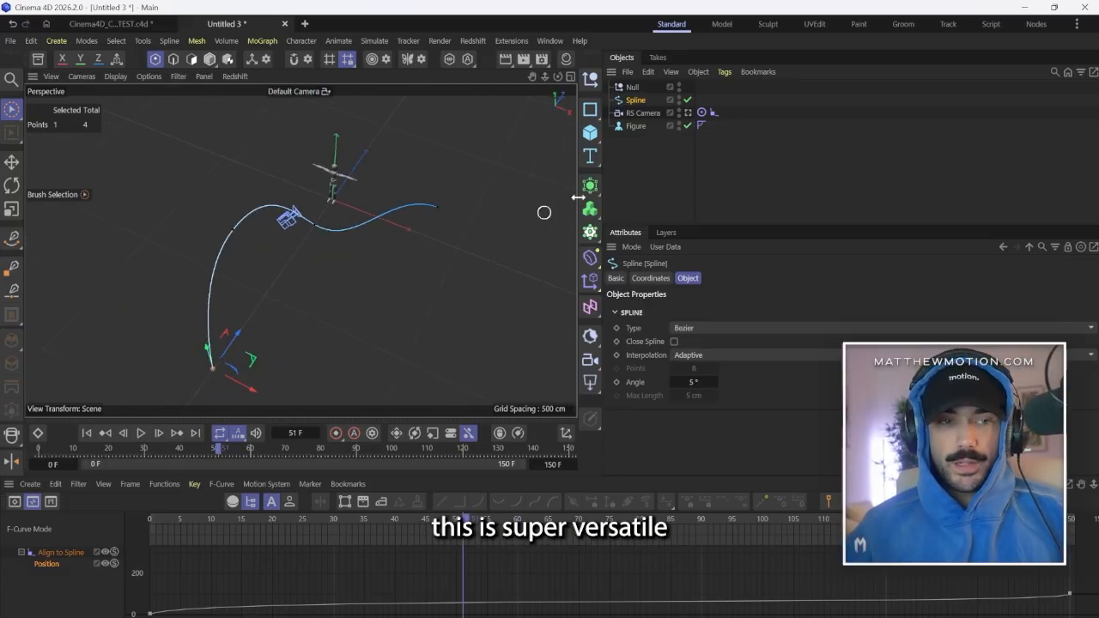
{"action": "left_click", "coordinate": [590, 133]}
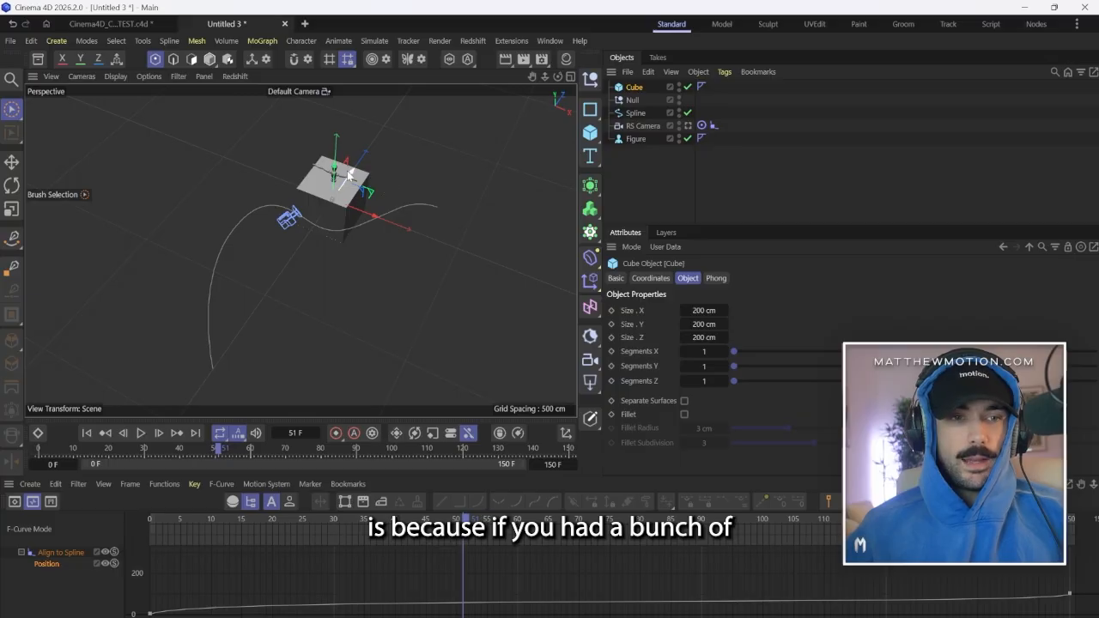
{"action": "left_click_drag", "start_coordinate": [352, 174], "coordinate": [309, 242]}
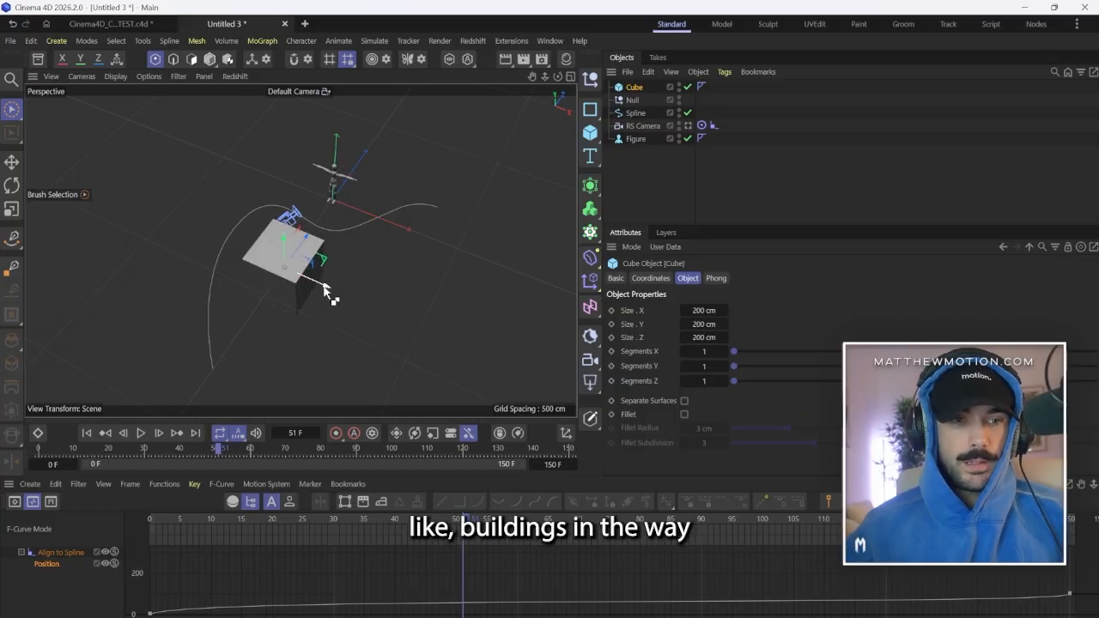
{"action": "left_click_drag", "start_coordinate": [326, 290], "coordinate": [434, 339], "text": "ctrl"}
{"action": "left_click_drag", "start_coordinate": [400, 281], "coordinate": [175, 227]}
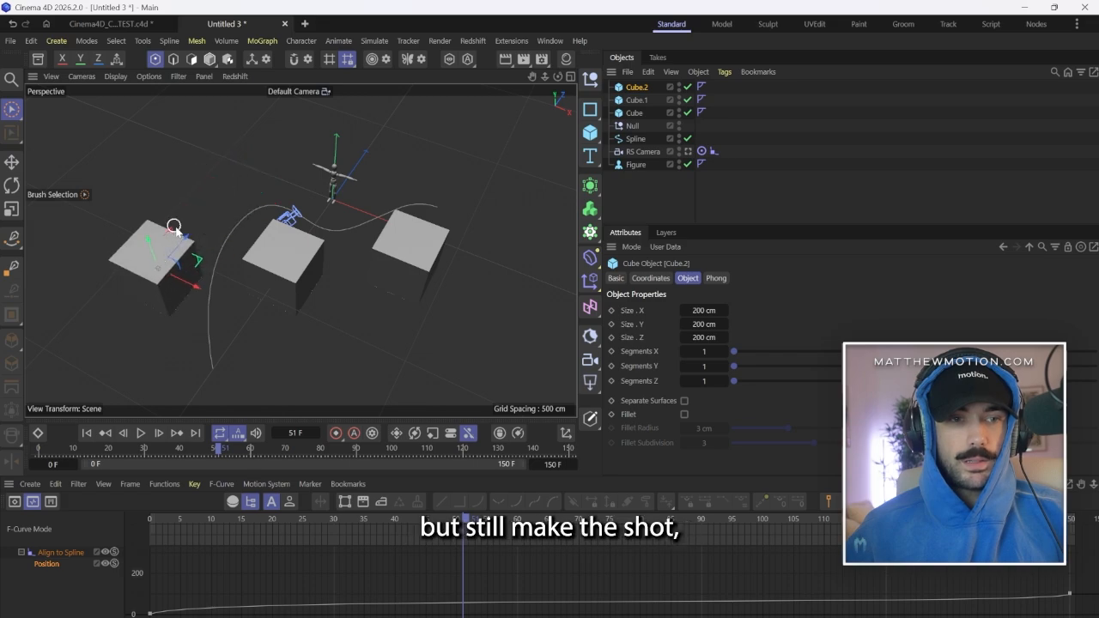
Look through the RS Camera and play the move from frame 0 past the cubes.
{"action": "left_click", "coordinate": [687, 151]}
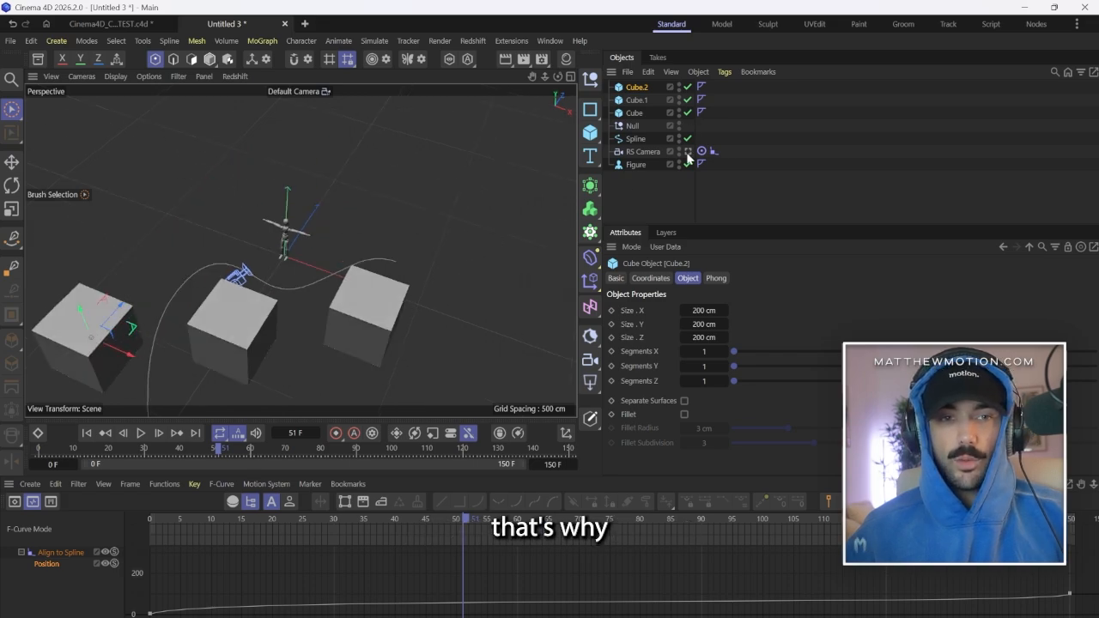
{"action": "left_click", "coordinate": [87, 433]}
{"action": "left_click", "coordinate": [141, 433]}
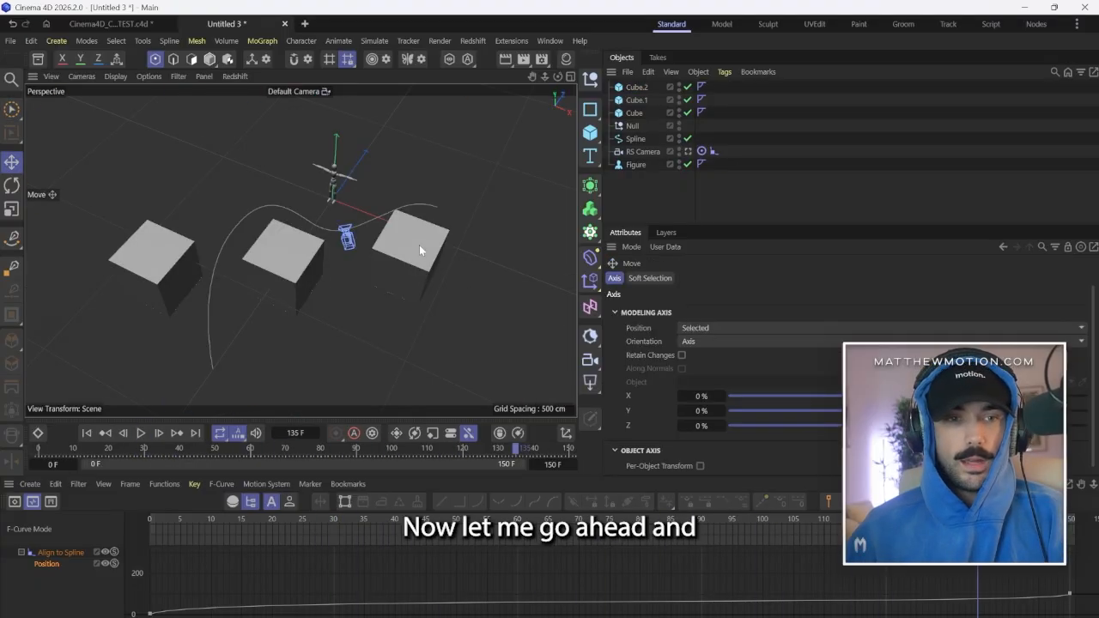
Delete all three cubes from the scene.
{"action": "left_click", "coordinate": [419, 244]}
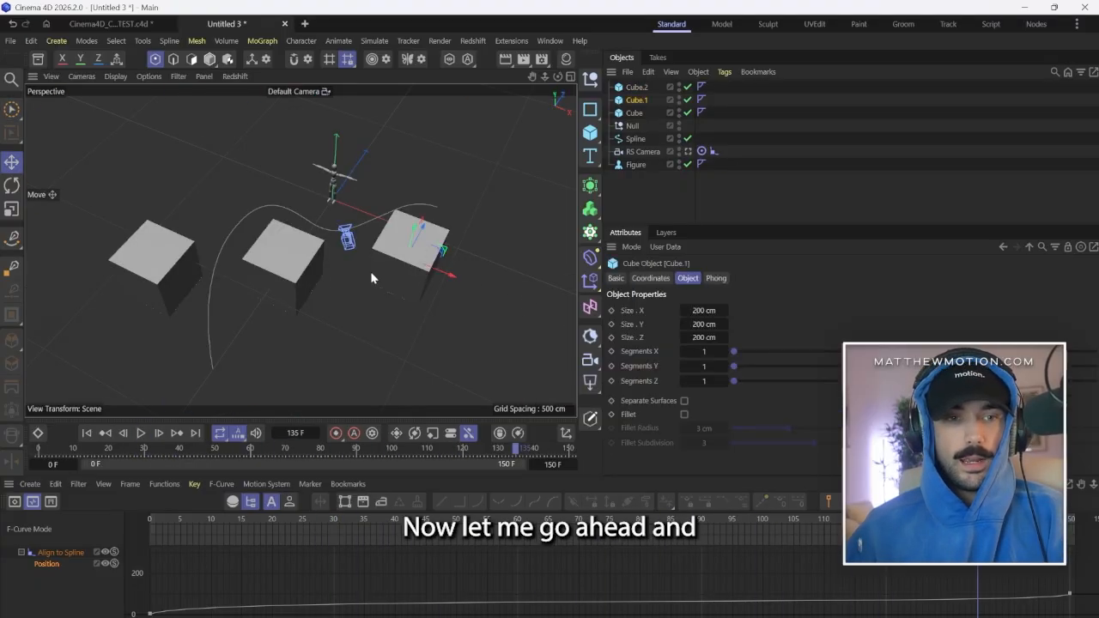
{"action": "left_click", "coordinate": [637, 103]}
{"action": "key", "text": "Delete"}
{"action": "left_click", "coordinate": [638, 90]}
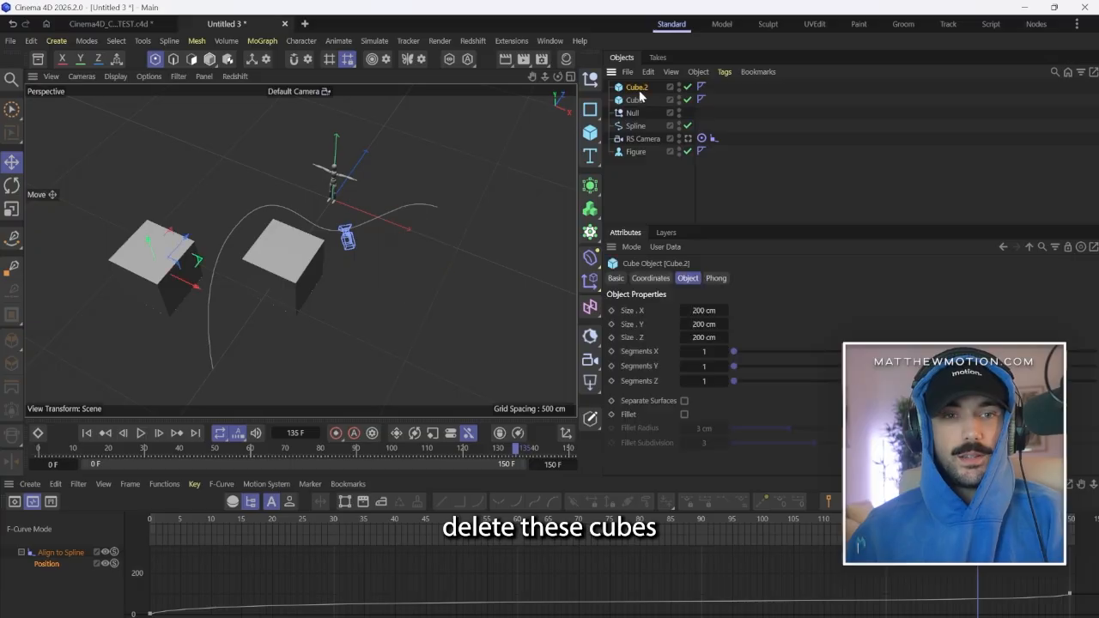
{"action": "key", "text": "Delete"}
{"action": "left_click", "coordinate": [634, 90]}
{"action": "key", "text": "Delete"}
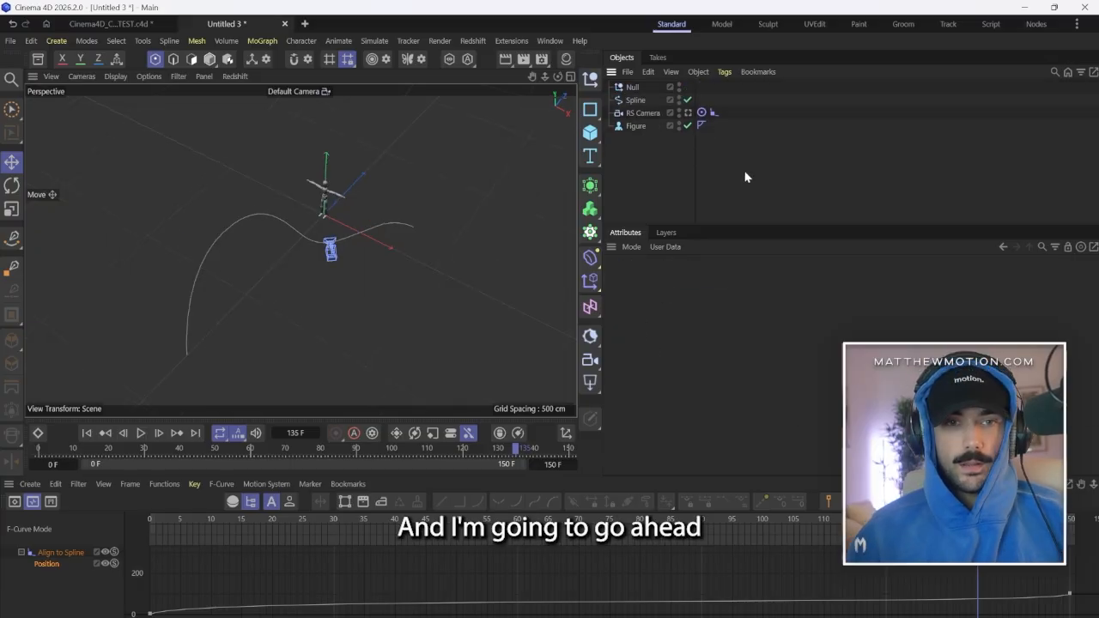
Create a null named 1 and group the existing Null, Spline and RS Camera inside it.
{"action": "left_click", "coordinate": [590, 79]}
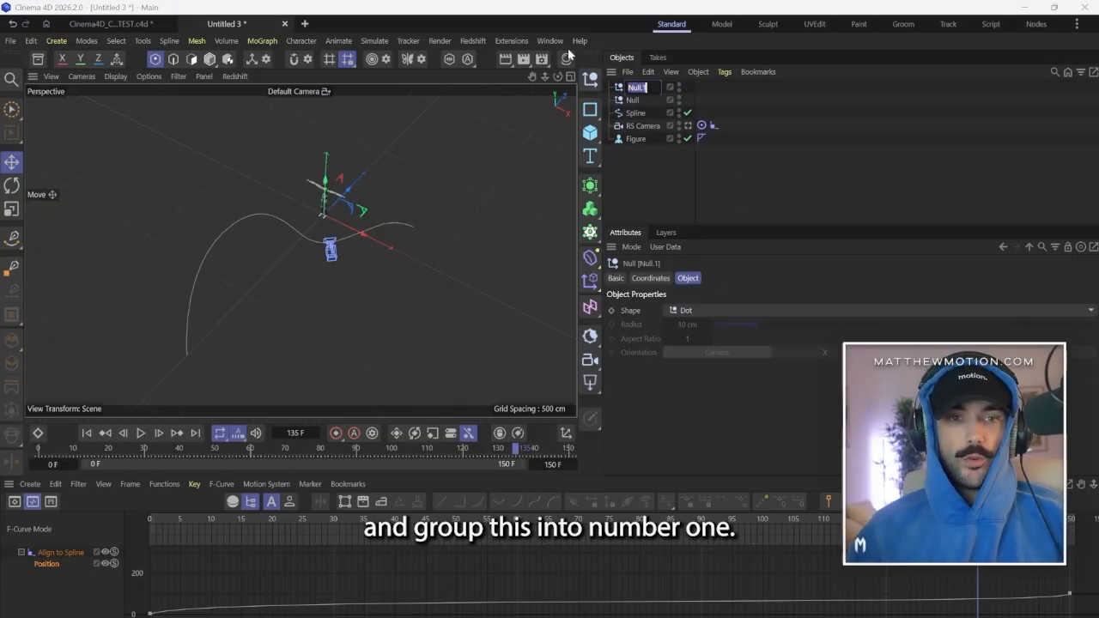
{"action": "type", "text": "1"}
{"action": "key", "text": "Return"}
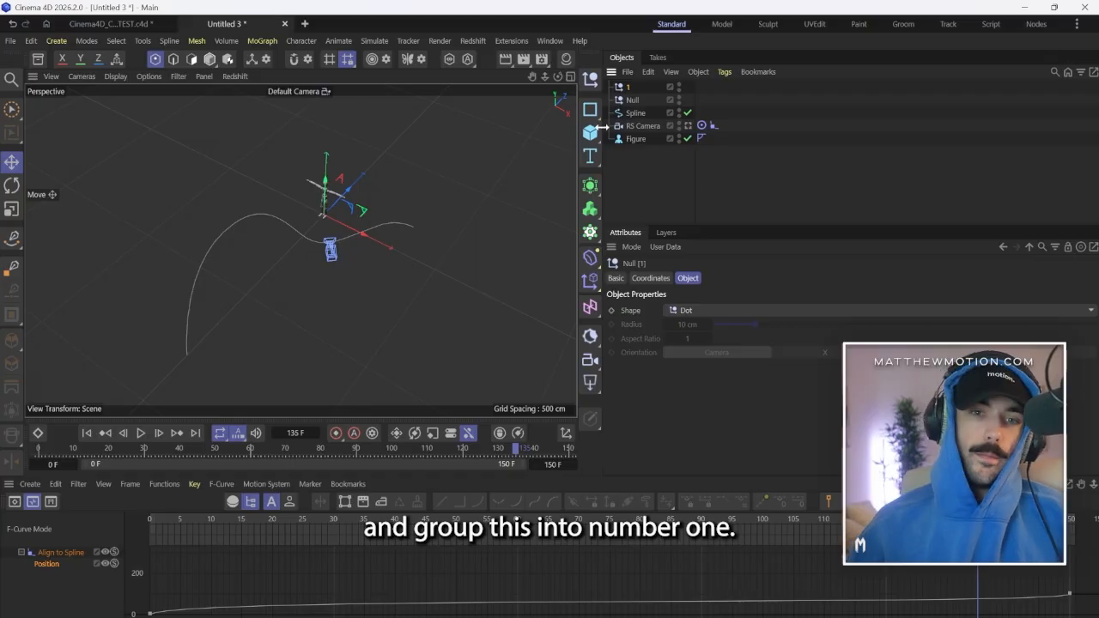
{"action": "left_click", "coordinate": [633, 100]}
{"action": "left_click", "coordinate": [635, 113], "text": "ctrl"}
{"action": "left_click", "coordinate": [642, 127], "text": "ctrl"}
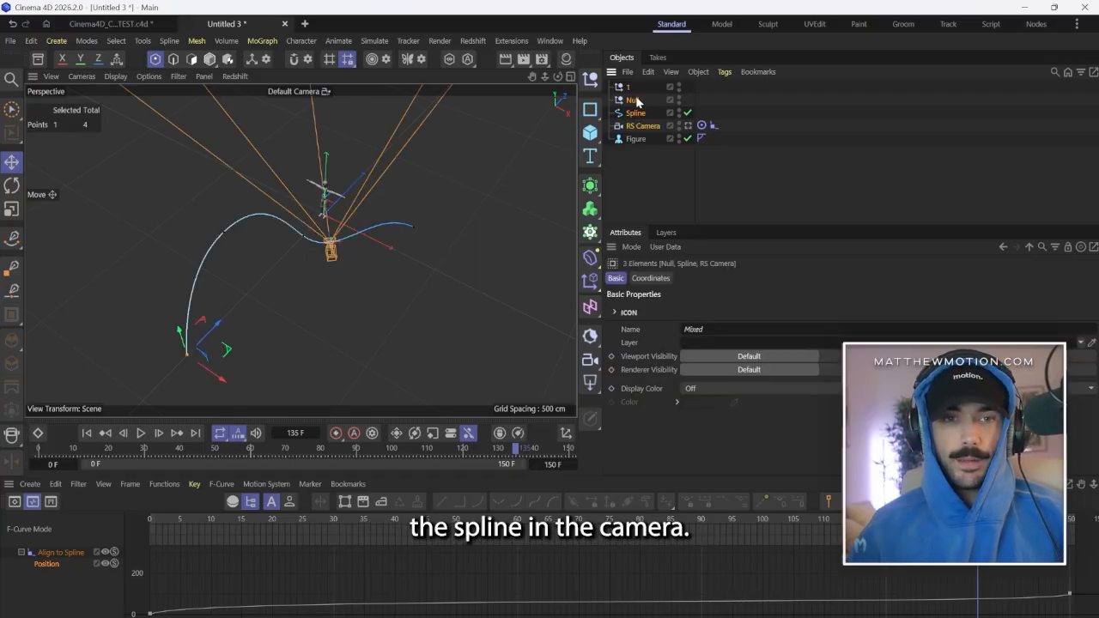
{"action": "left_click_drag", "start_coordinate": [633, 103], "coordinate": [628, 87]}
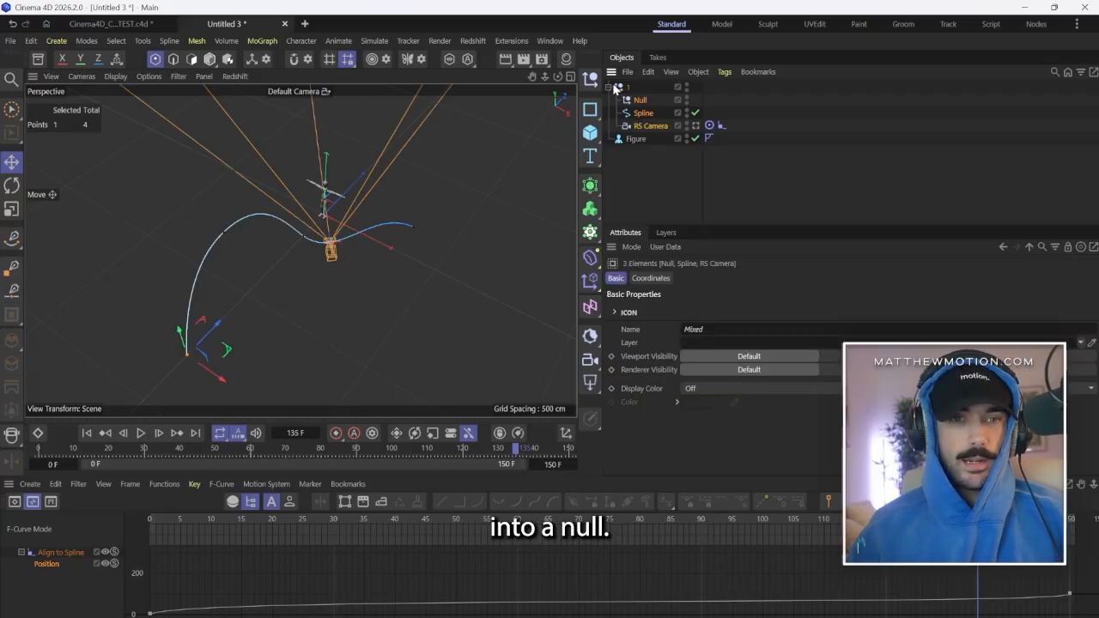
Hide group 1 in both the viewport and the renderer.
{"action": "left_click", "coordinate": [738, 97]}
{"action": "left_click", "coordinate": [664, 86]}
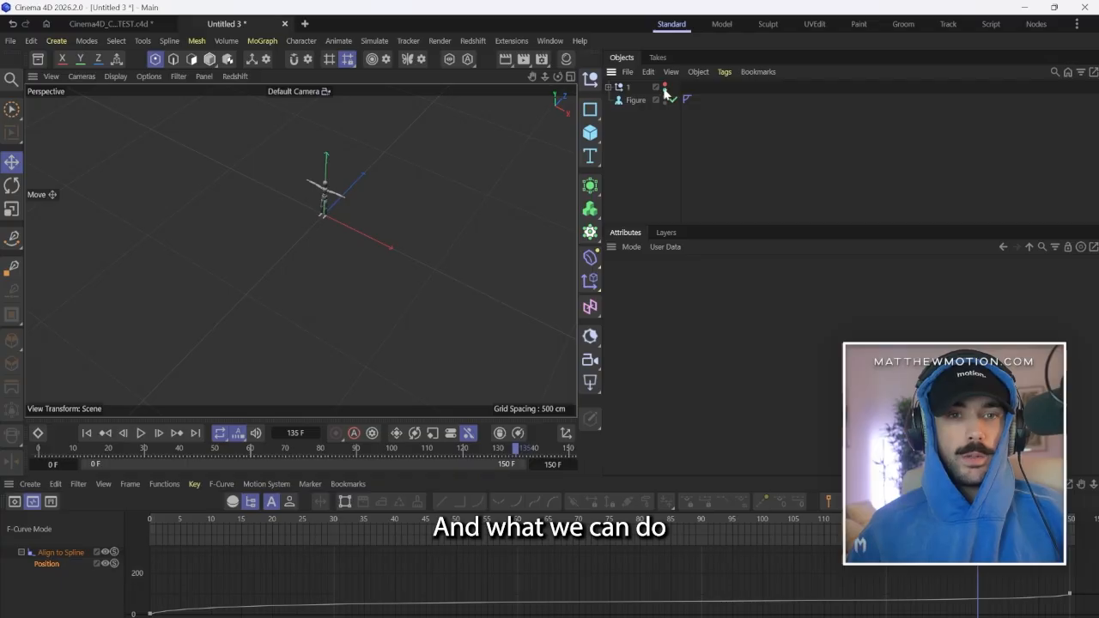
{"action": "left_click", "coordinate": [665, 89]}
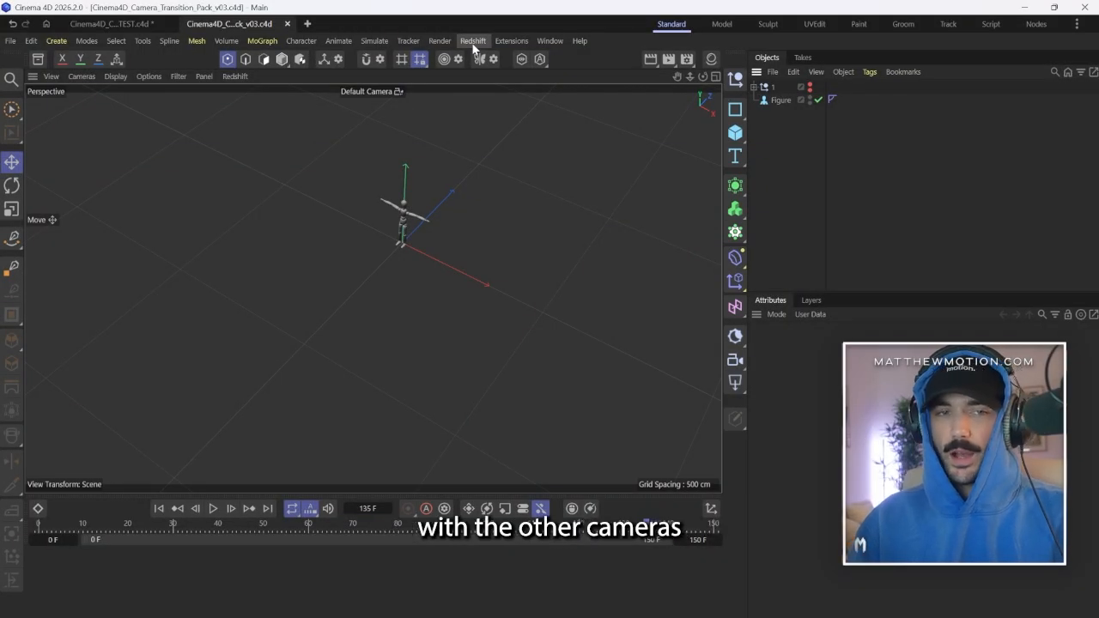
Add a second standard Redshift camera, look through it, and widen the area showing its attributes.
{"action": "left_click", "coordinate": [473, 41]}
{"action": "mouse_move", "coordinate": [498, 92]}
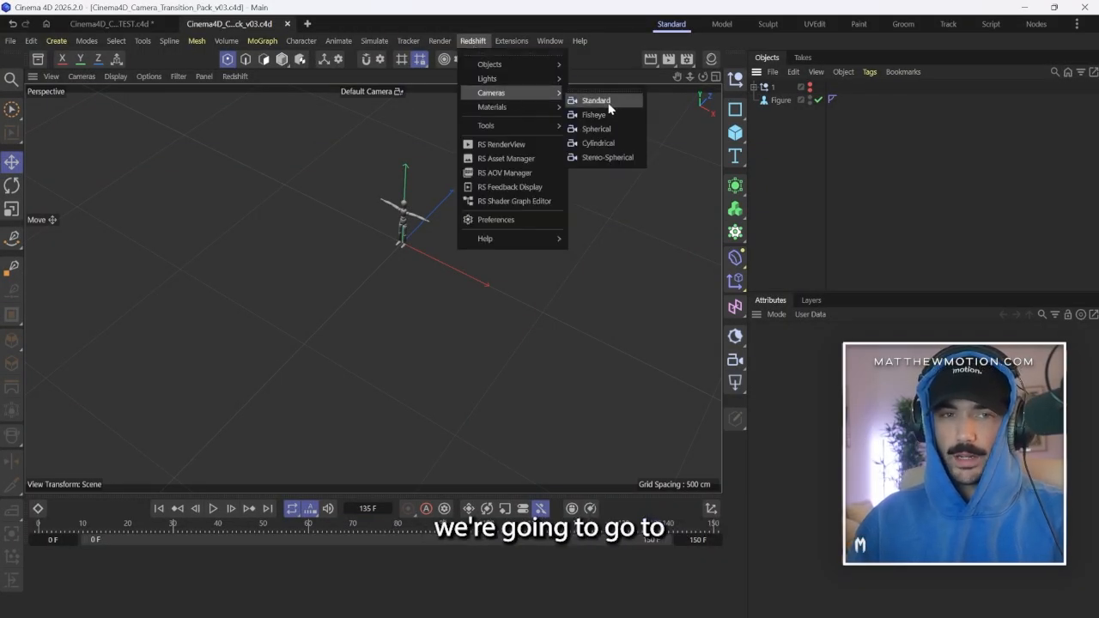
{"action": "left_click", "coordinate": [597, 101]}
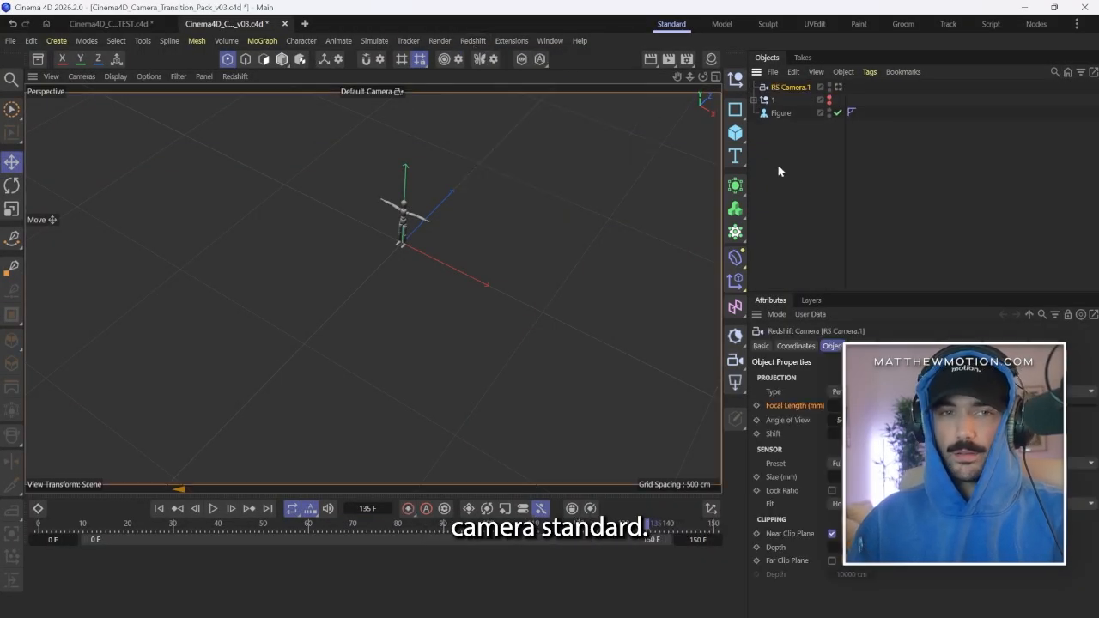
{"action": "left_click", "coordinate": [839, 87]}
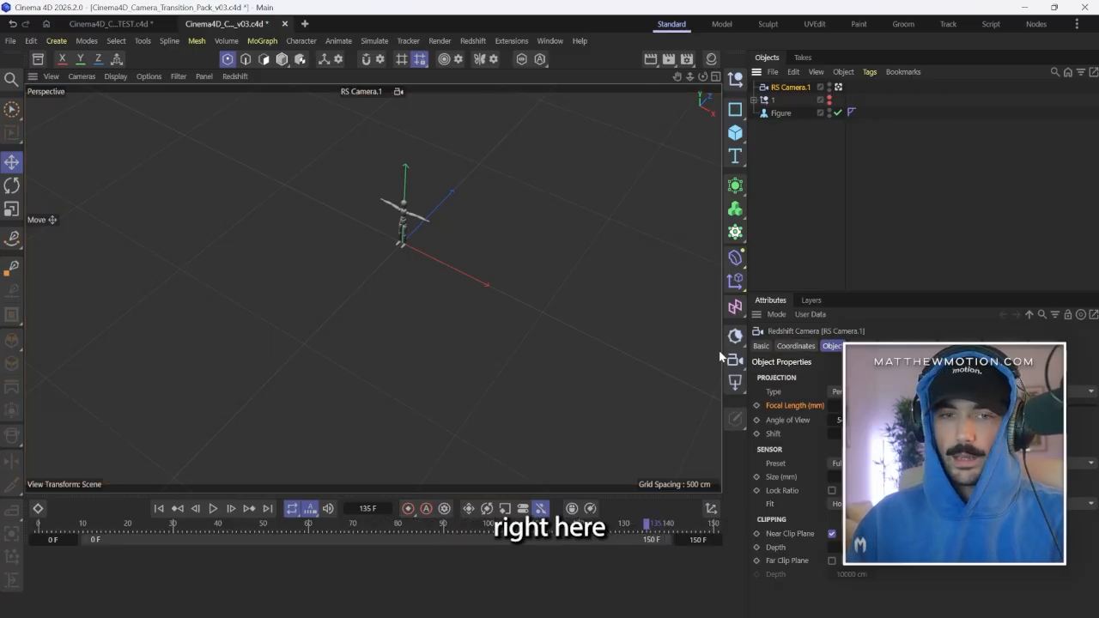
{"action": "left_click_drag", "start_coordinate": [726, 356], "coordinate": [604, 339]}
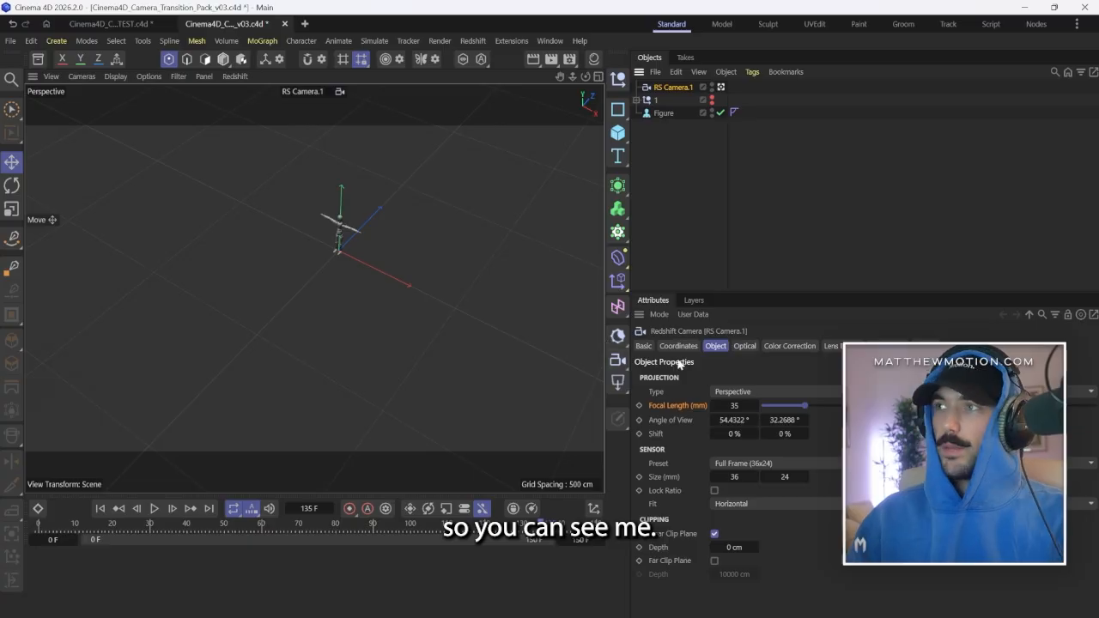
Set the new Redshift camera's focal length to 100 mm.
{"action": "double_click", "coordinate": [734, 406]}
{"action": "type", "text": "1"}
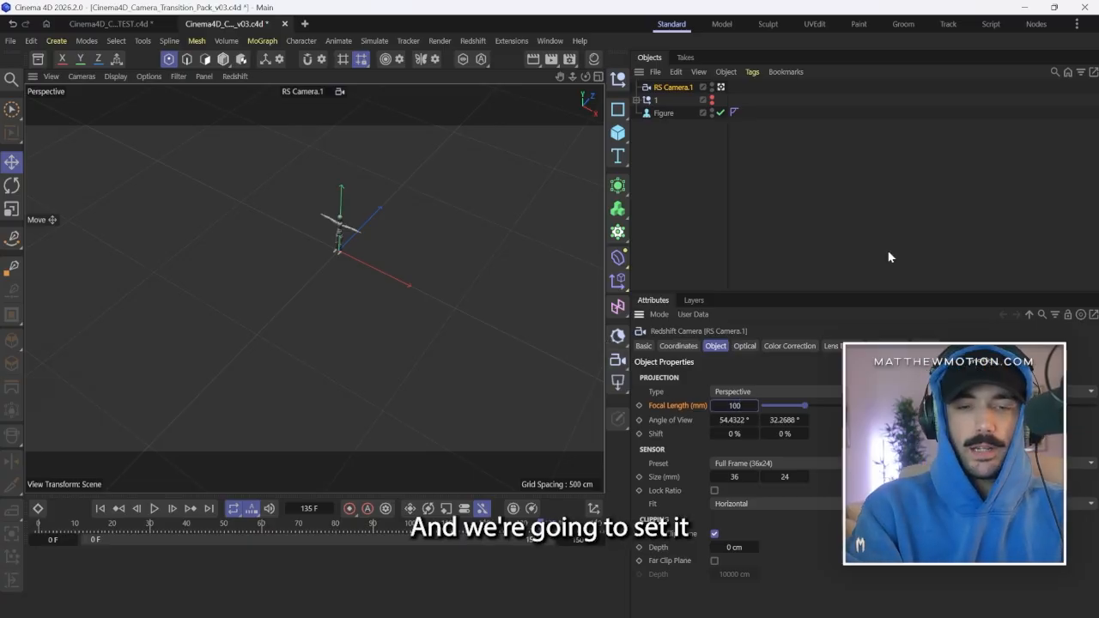
{"action": "type", "text": "00"}
{"action": "key", "text": "Return"}
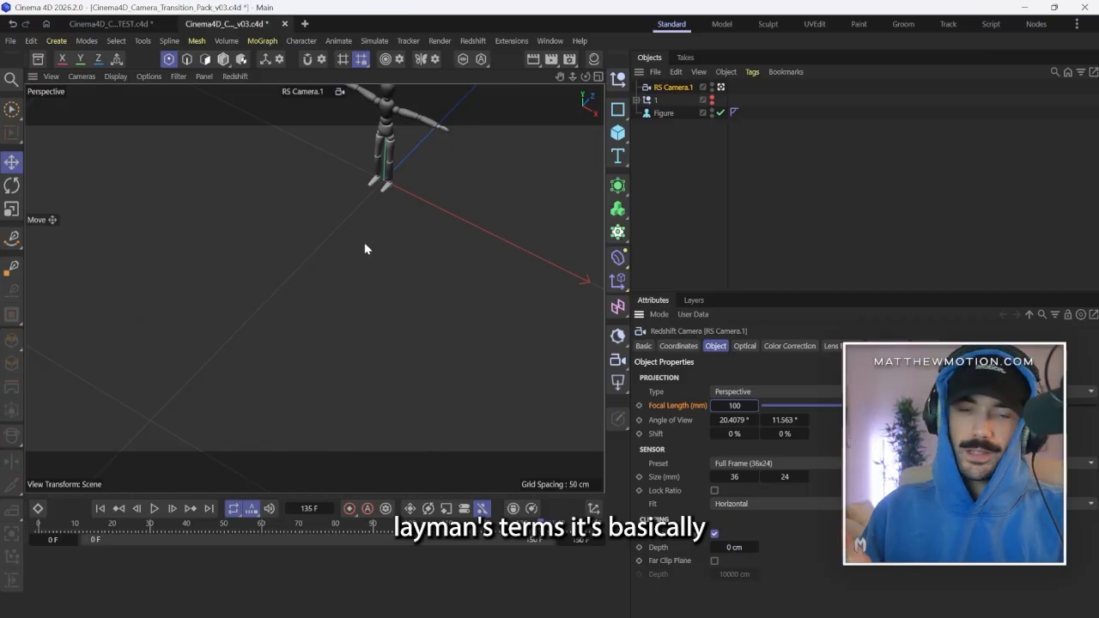
Zero the new camera's rotation and its X and Y positions, and set its Z position to -5000 cm.
{"action": "left_click", "coordinate": [683, 347]}
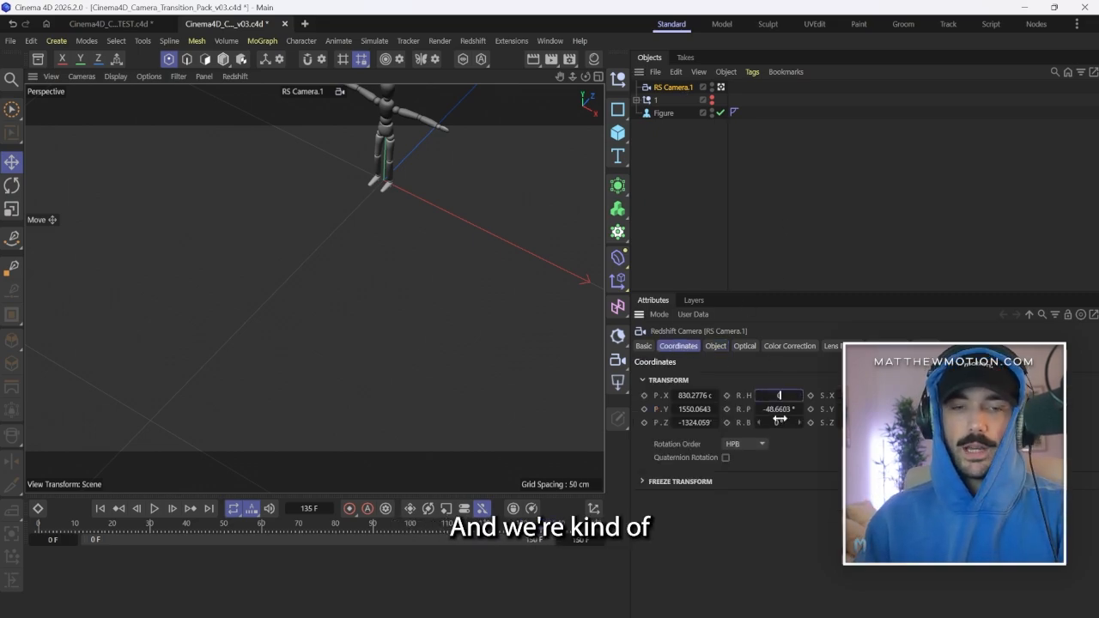
{"action": "key", "text": "Tab"}
{"action": "type", "text": "0"}
{"action": "key", "text": "Return"}
{"action": "left_click", "coordinate": [692, 395]}
{"action": "type", "text": "0"}
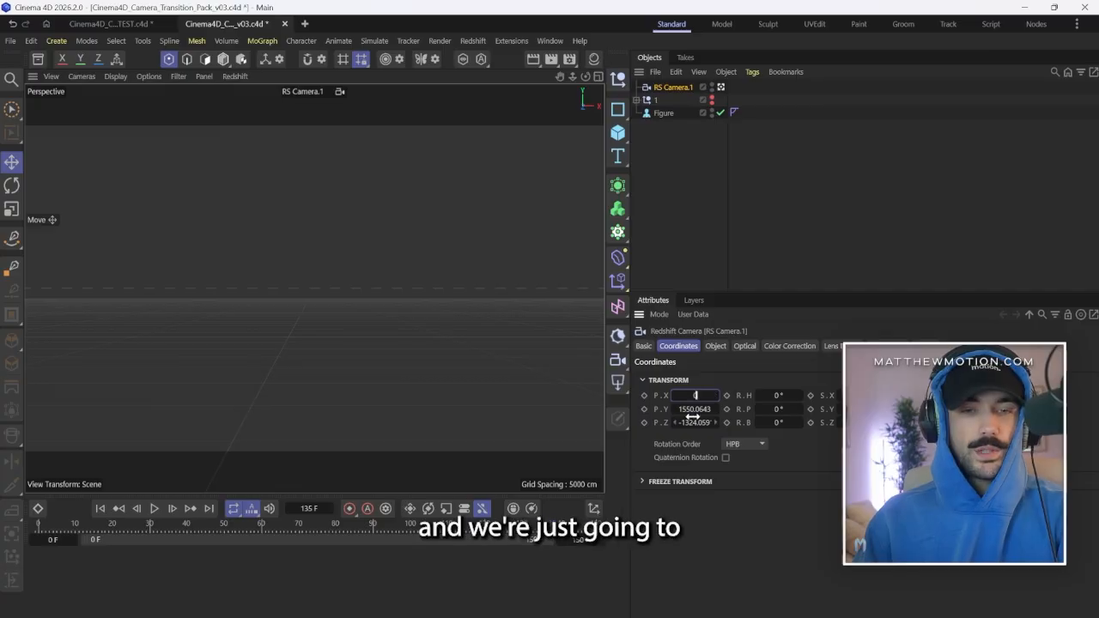
{"action": "key", "text": "Return"}
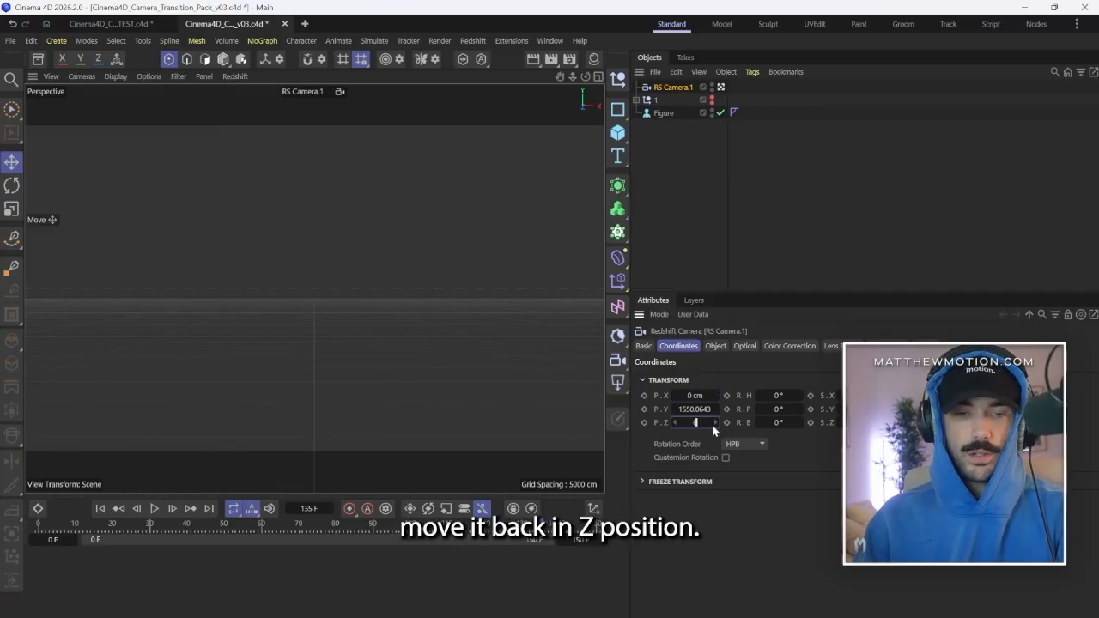
{"action": "left_click_drag", "start_coordinate": [715, 422], "coordinate": [480, 422]}
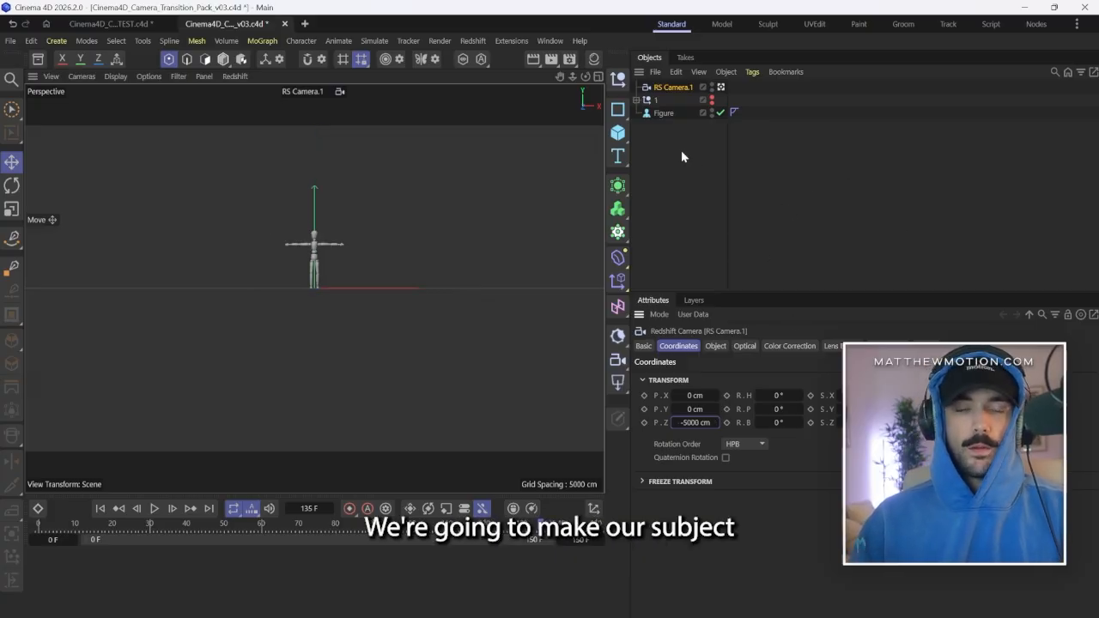
Set the new camera's Y position to 90 cm.
{"action": "left_click", "coordinate": [697, 410]}
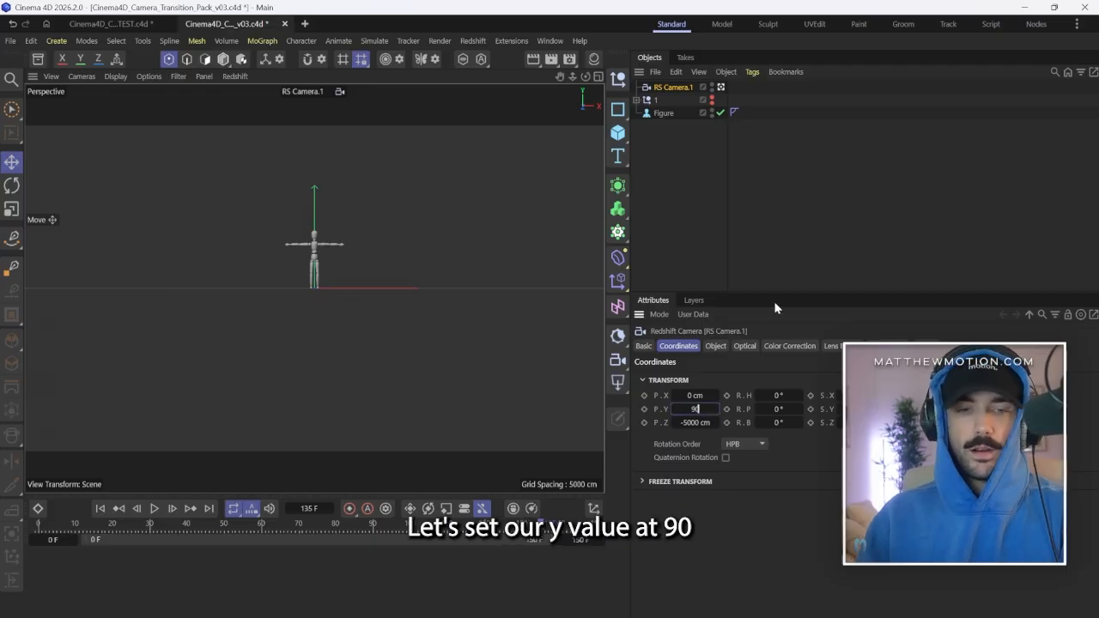
{"action": "key", "text": "Return"}
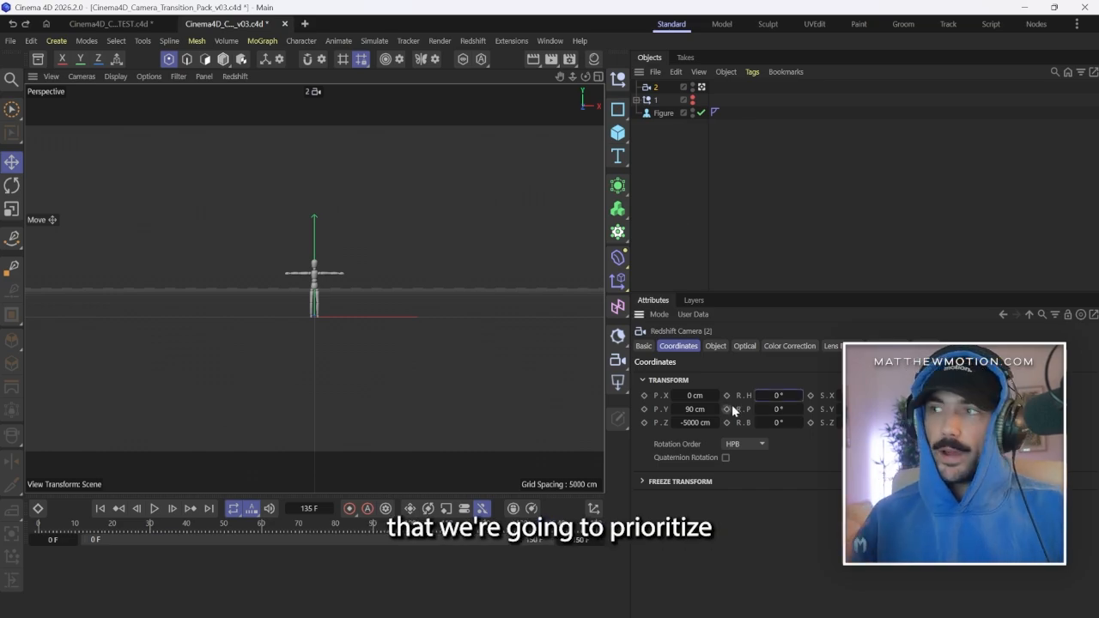
{"action": "left_click_drag", "start_coordinate": [753, 401], "coordinate": [785, 422]}
{"action": "key", "text": "ctrl+z"}
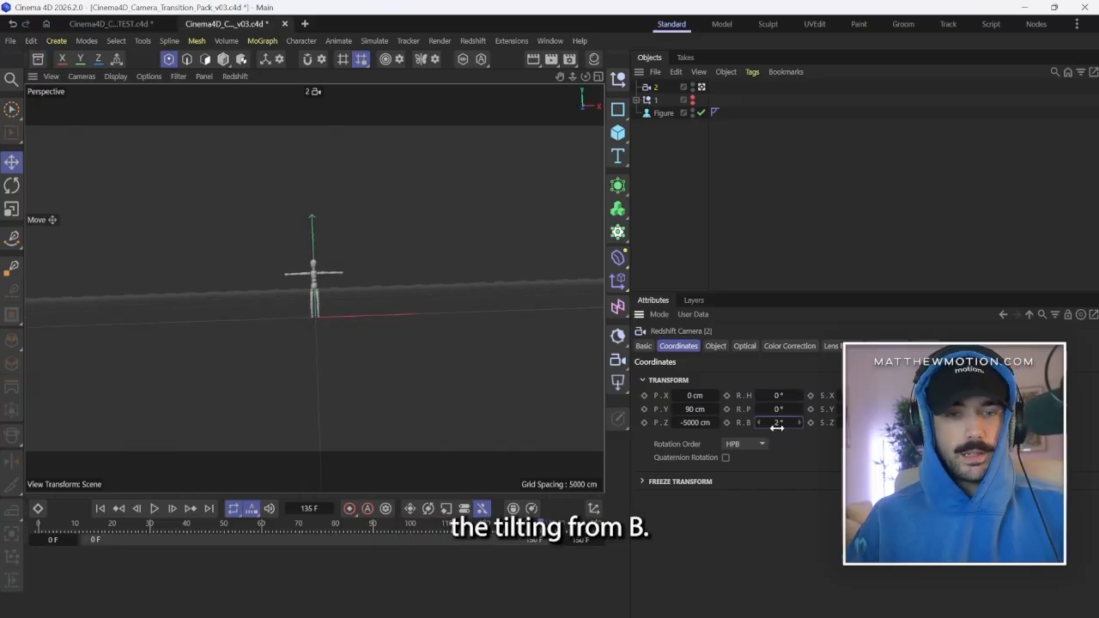
{"action": "key", "text": "ctrl+z"}
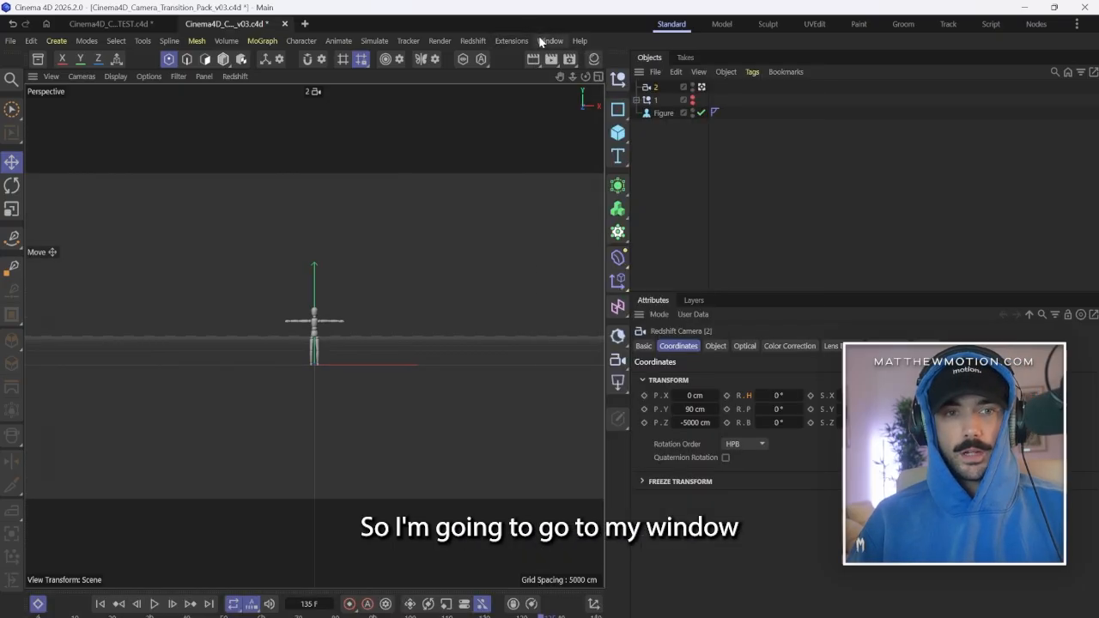
Open the F-Curve timeline docked below the viewport and limit it to the selected object's animation tracks.
{"action": "left_click", "coordinate": [549, 40]}
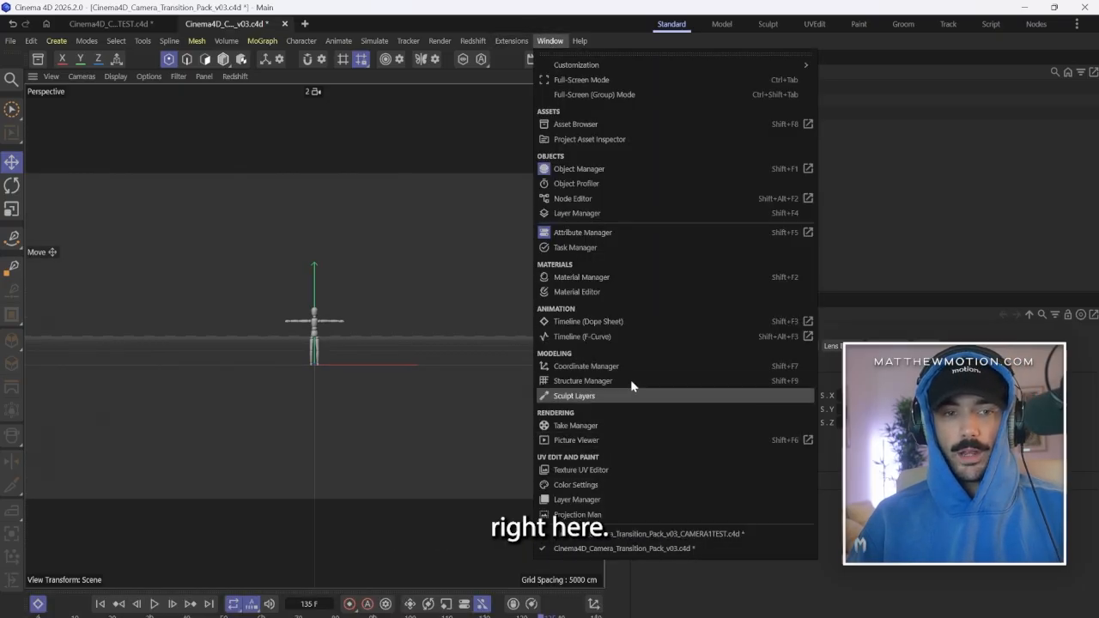
{"action": "left_click", "coordinate": [618, 336]}
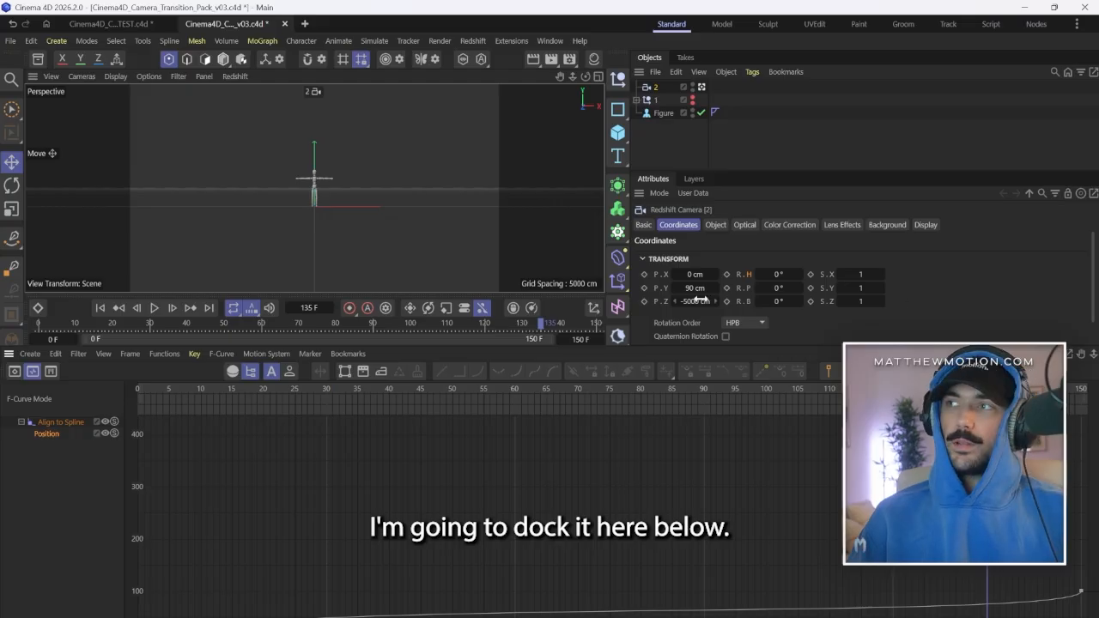
{"action": "left_click", "coordinate": [34, 448]}
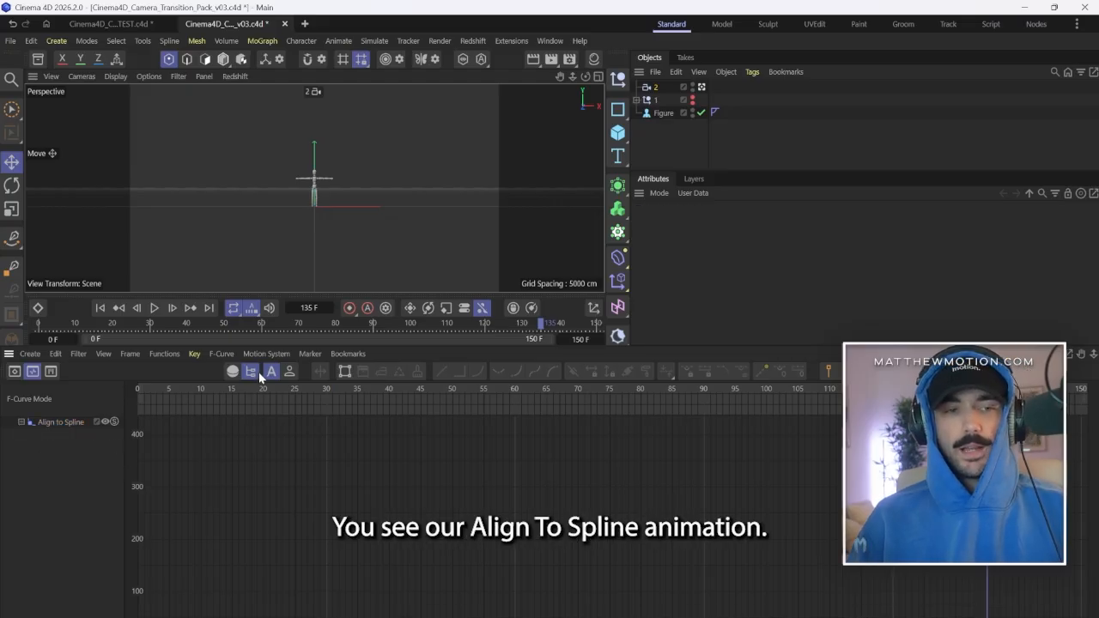
{"action": "left_click", "coordinate": [232, 371]}
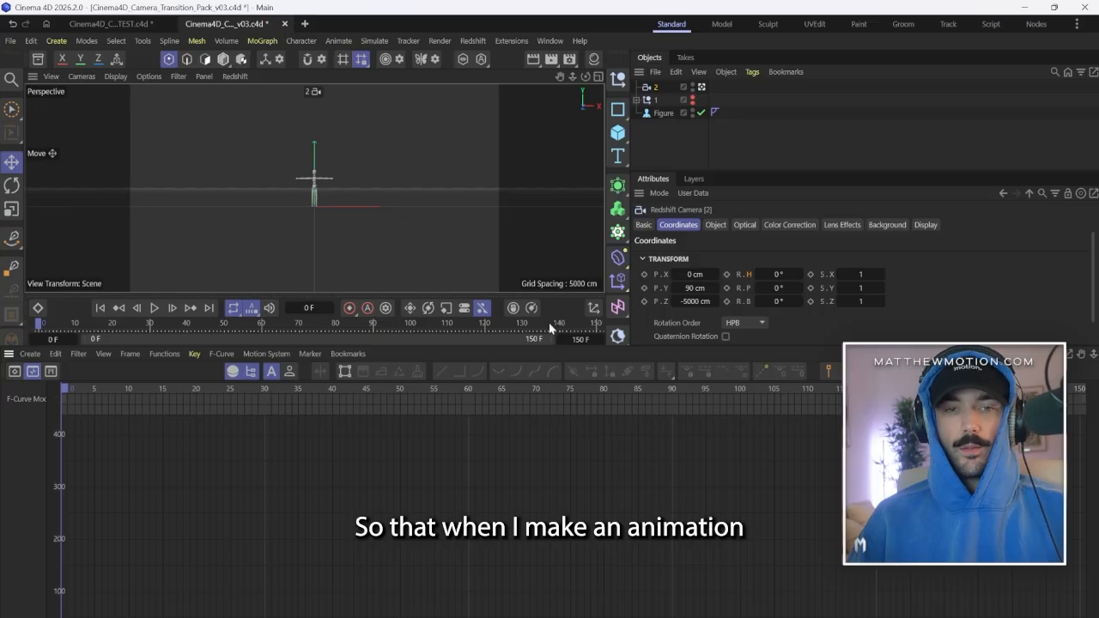
Keyframe camera 2's heading rotation at frame 0 and select its Rotation.H track in the timeline.
{"action": "left_click", "coordinate": [726, 275]}
{"action": "mouse_move", "coordinate": [779, 274]}
{"action": "left_mouse_down"}
{"action": "mouse_move", "coordinate": [792, 274]}
{"action": "mouse_move", "coordinate": [767, 273]}
{"action": "left_mouse_up"}
{"action": "left_click_drag", "start_coordinate": [767, 274], "coordinate": [775, 274]}
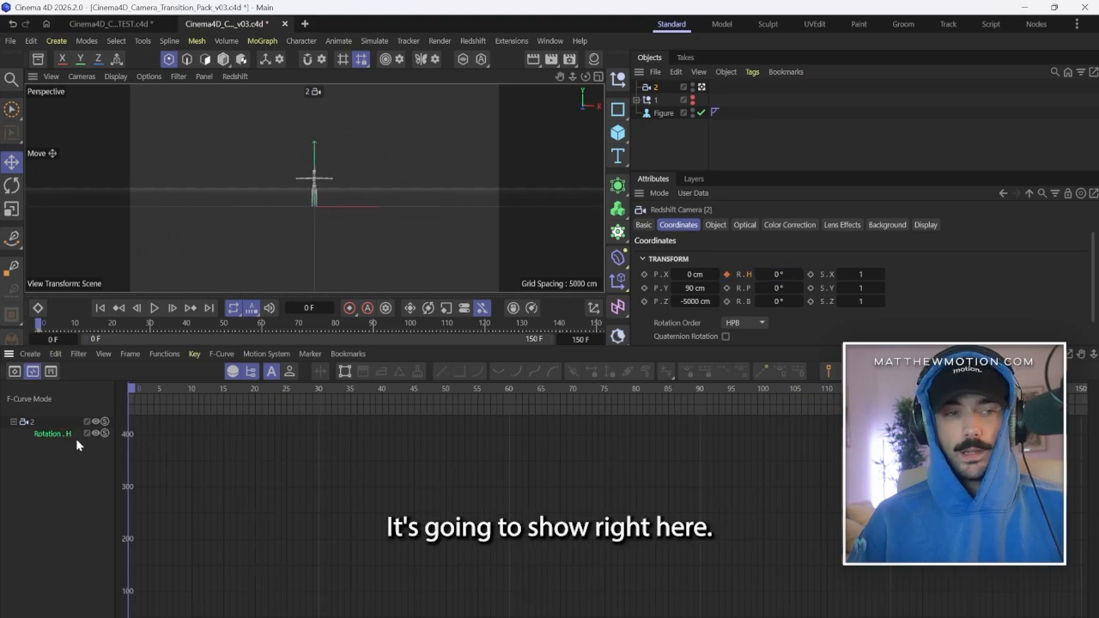
{"action": "left_click", "coordinate": [67, 435]}
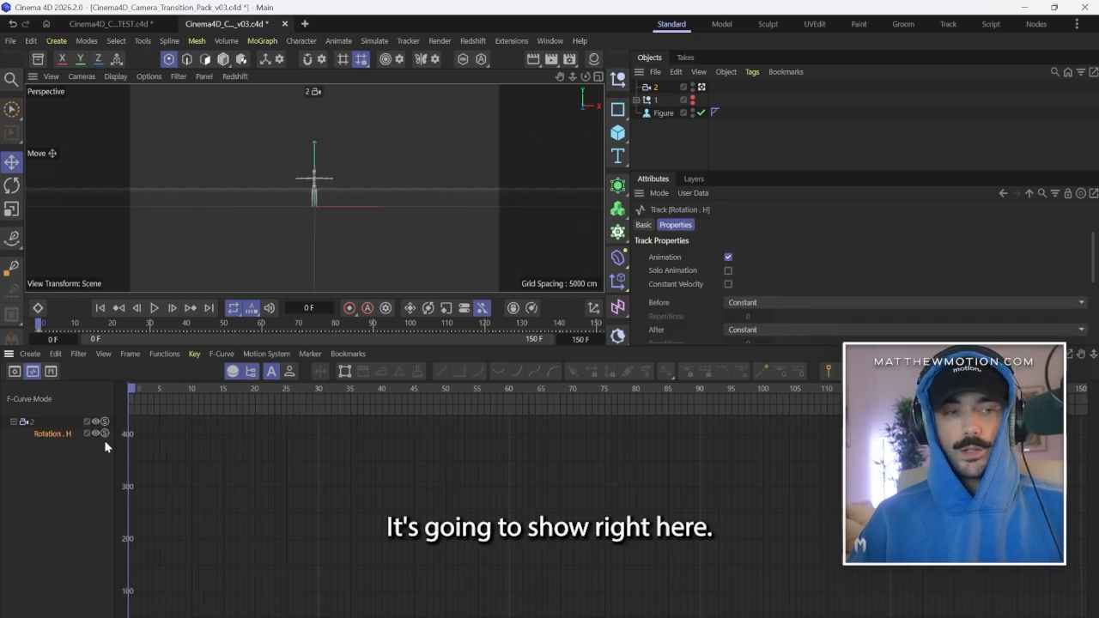
Set camera 2's heading rotation to 20° at frame 0 and update its keyframe.
{"action": "left_click", "coordinate": [655, 86]}
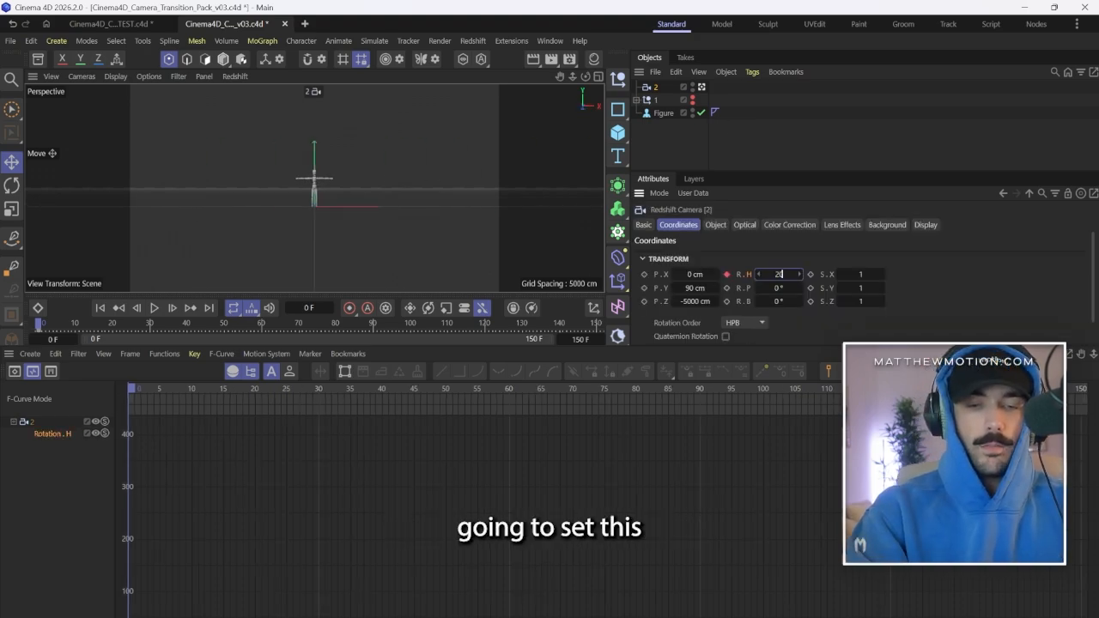
{"action": "left_click_drag", "start_coordinate": [777, 274], "coordinate": [773, 275]}
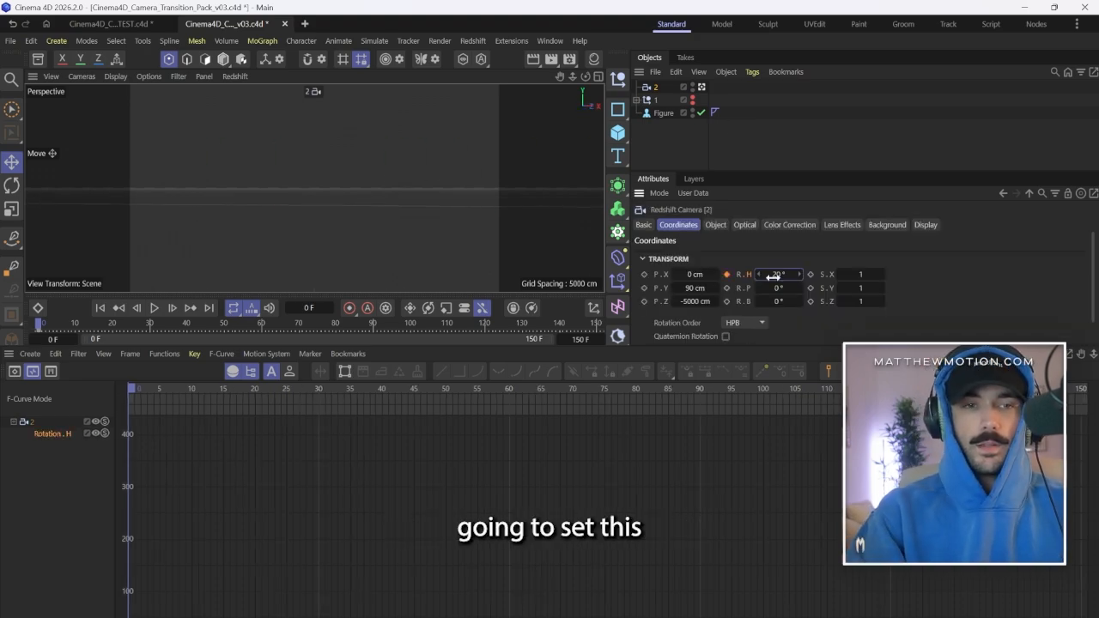
{"action": "left_click", "coordinate": [726, 275]}
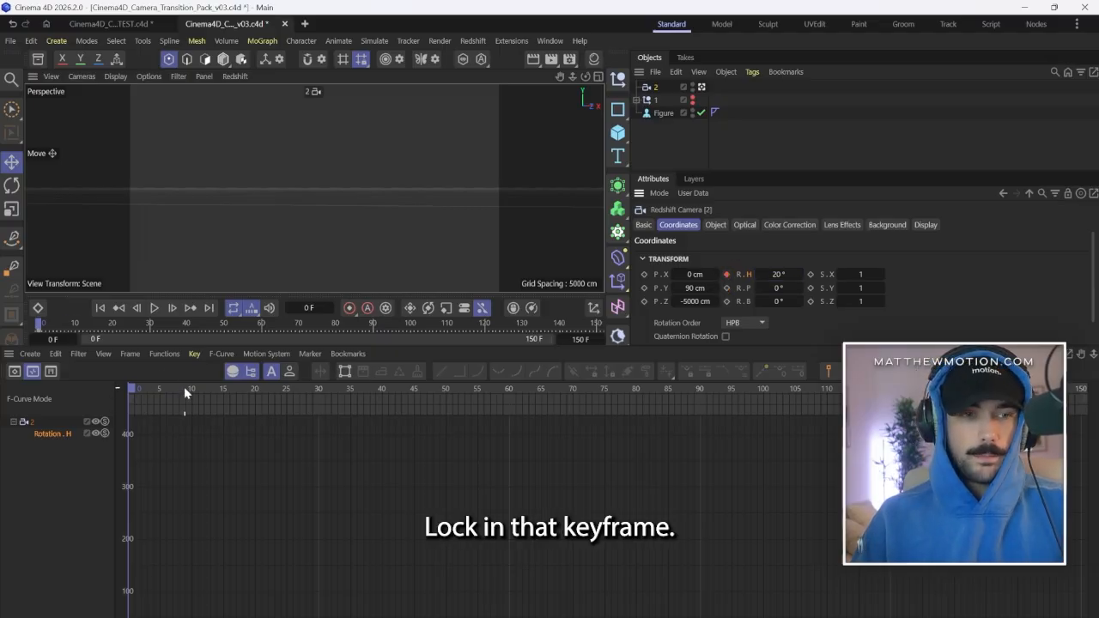
Keyframe the camera's heading rotation at -3° on frame 15 and at 0° on frame 40.
{"action": "left_click_drag", "start_coordinate": [184, 392], "coordinate": [224, 392]}
{"action": "left_click_drag", "start_coordinate": [779, 274], "coordinate": [758, 274]}
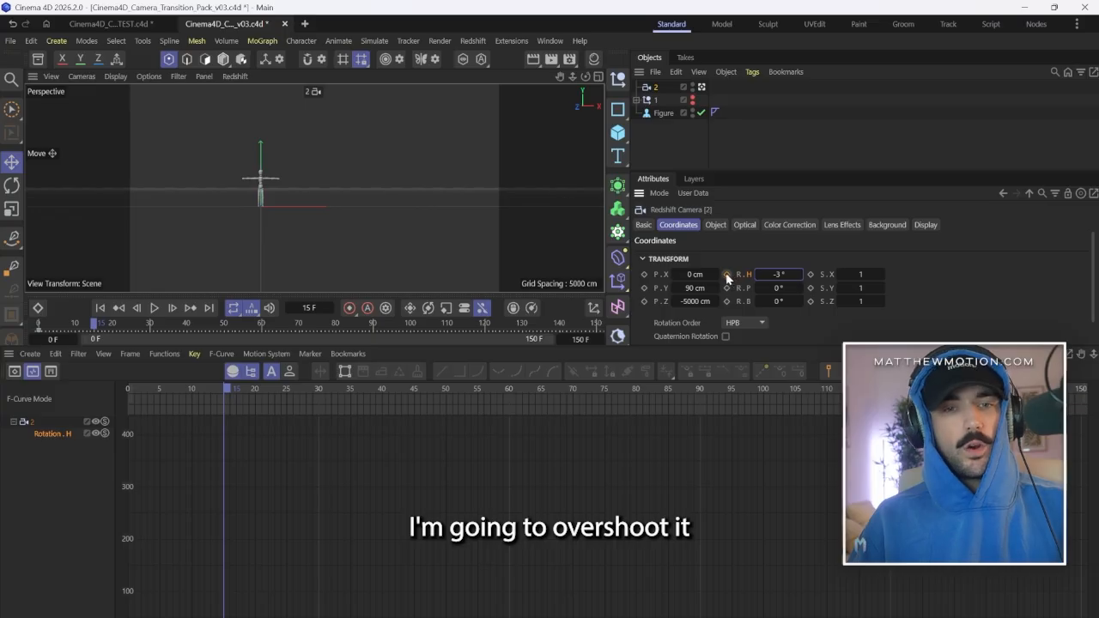
{"action": "left_click_drag", "start_coordinate": [277, 386], "coordinate": [383, 405]}
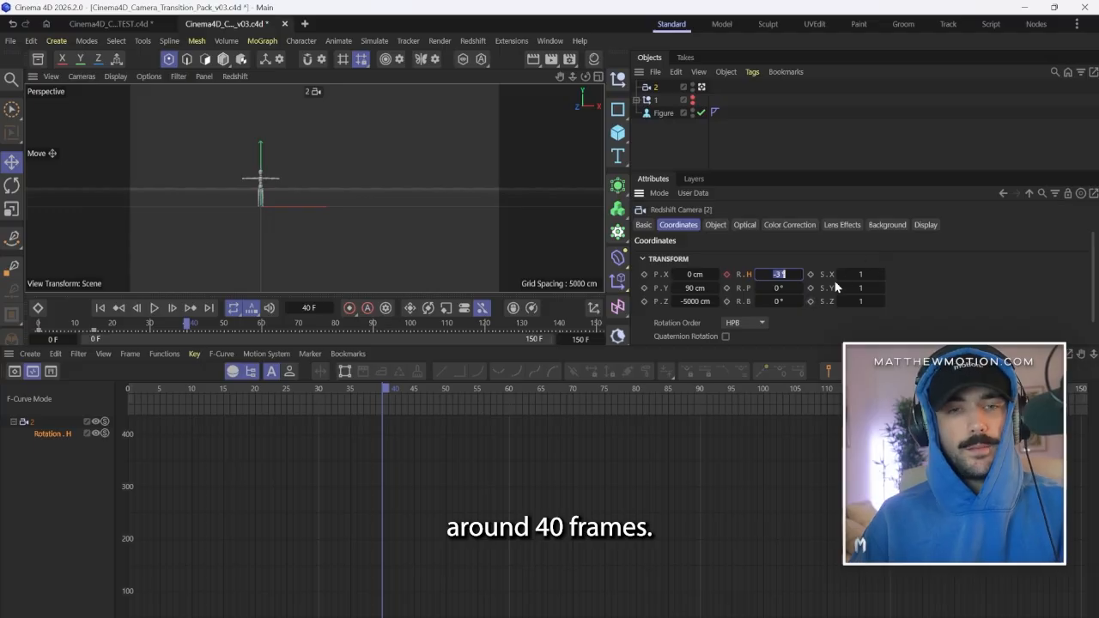
{"action": "type", "text": "0"}
{"action": "key", "text": "Return"}
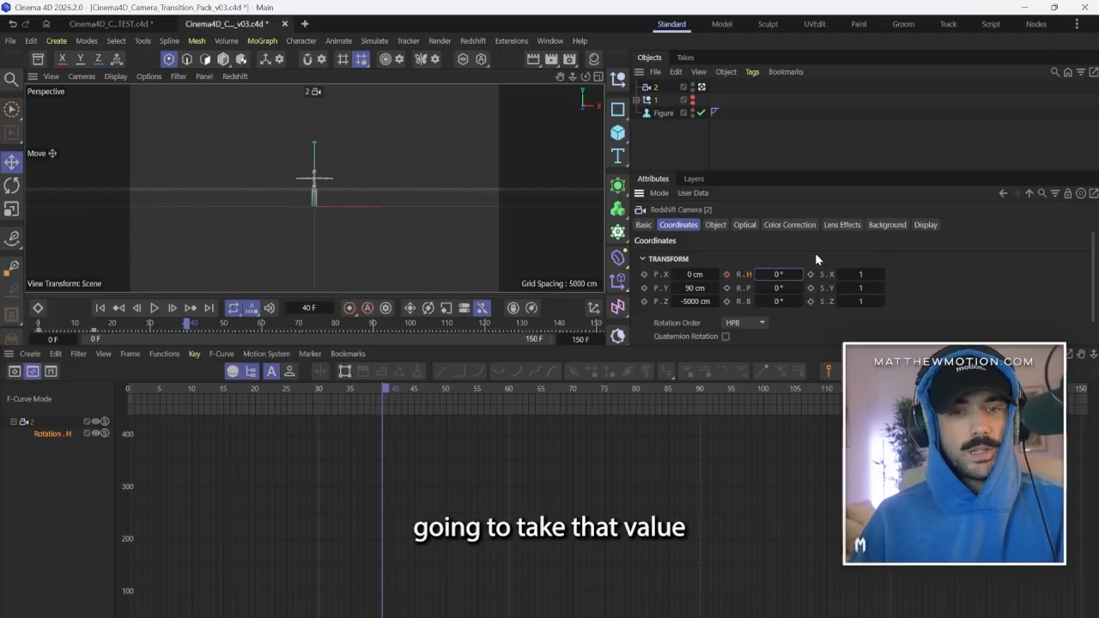
{"action": "left_click", "coordinate": [726, 273]}
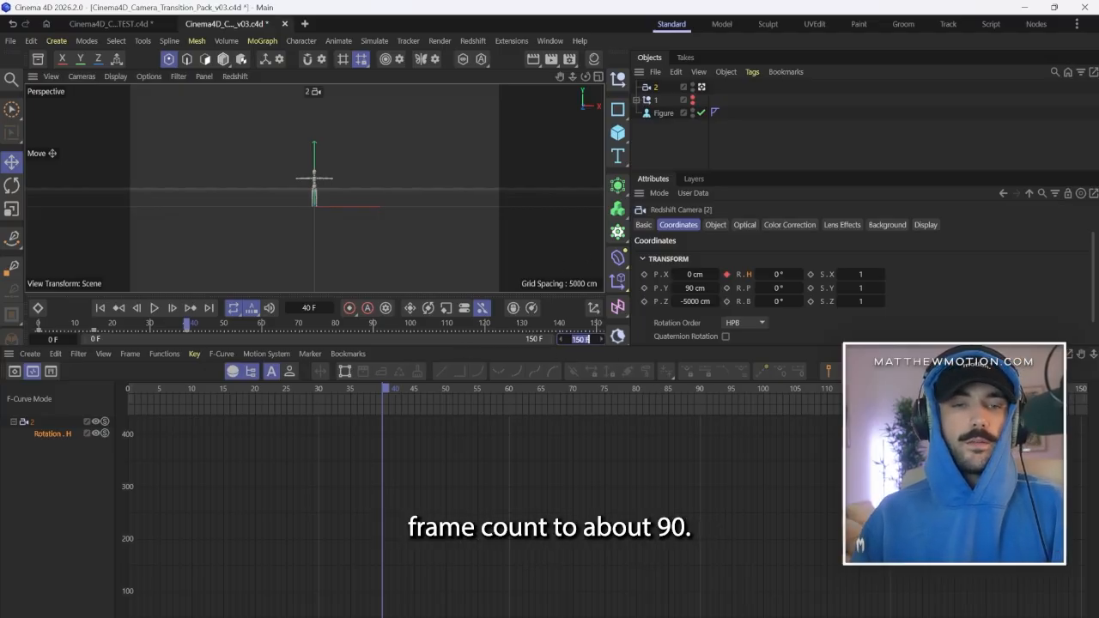
Shorten the project to end at frame 90 and play back the camera move.
{"action": "key", "text": "Return"}
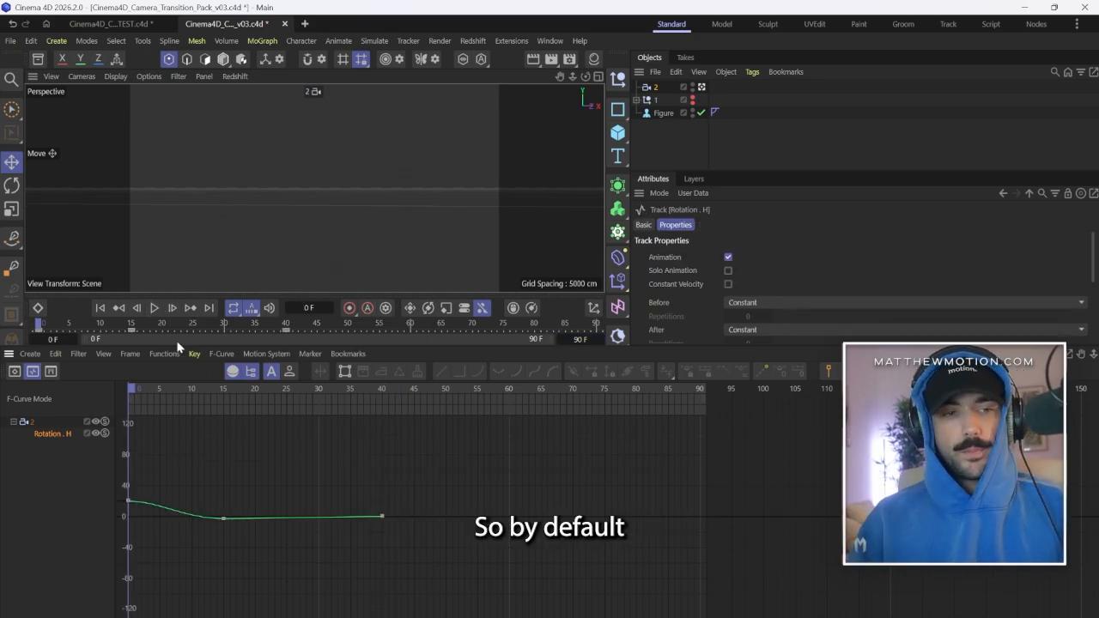
{"action": "left_click", "coordinate": [153, 309]}
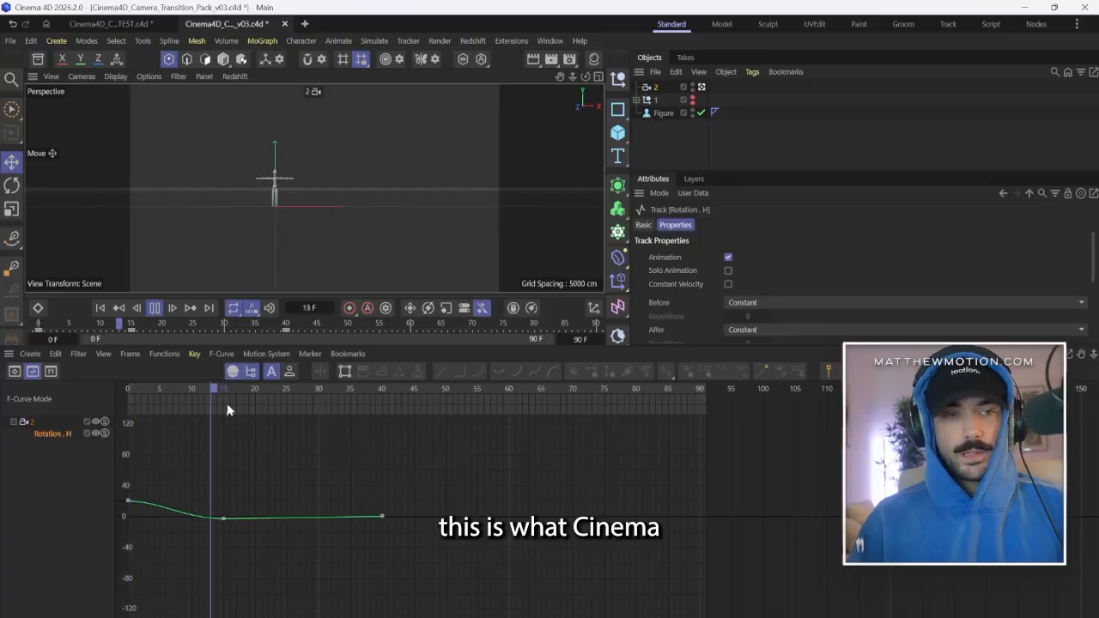
{"action": "left_click", "coordinate": [155, 309]}
Pull the frame 0 key's handle on the heading curve straight down for a fast start, and play the animation.
{"action": "left_click_drag", "start_coordinate": [153, 477], "coordinate": [117, 529]}
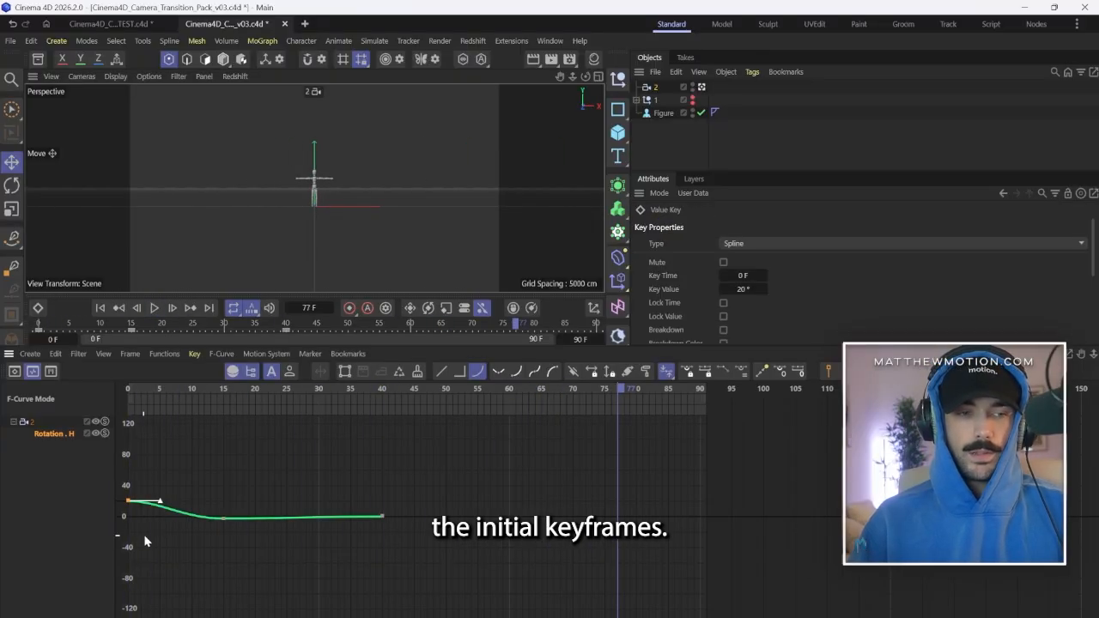
{"action": "scroll", "coordinate": [155, 508], "scroll_direction": "up", "scroll_amount": 6, "text": "shift"}
{"action": "left_click_drag", "start_coordinate": [159, 467], "coordinate": [244, 537]}
{"action": "key", "text": "F8"}
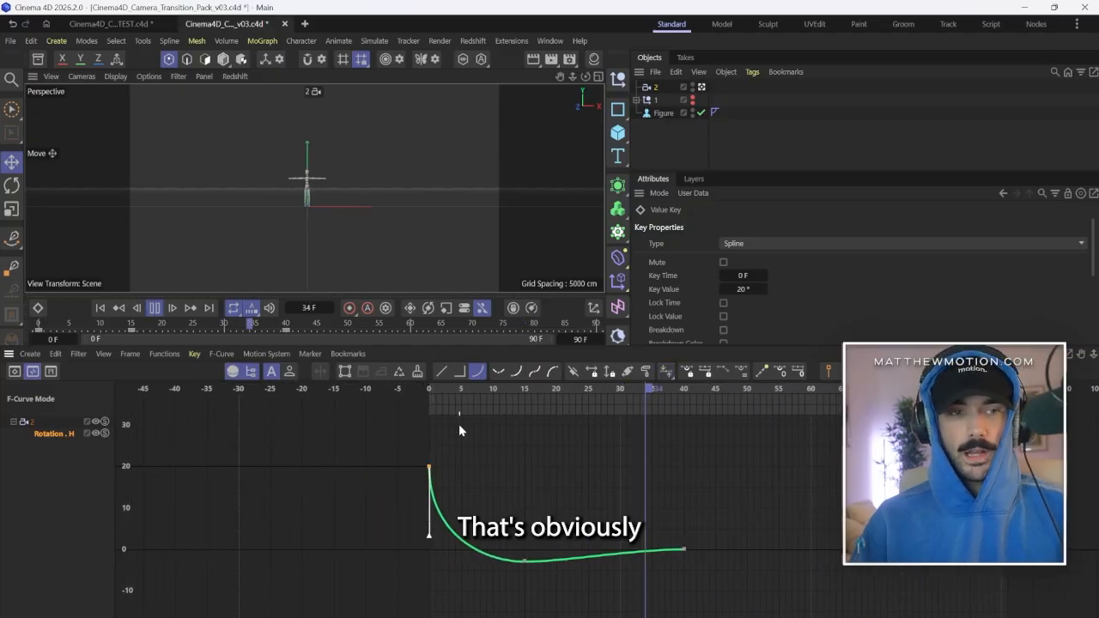
Lengthen the frame 40 key's incoming handle on the heading curve horizontally to about frame 21 for a softer settle.
{"action": "left_click", "coordinate": [684, 548]}
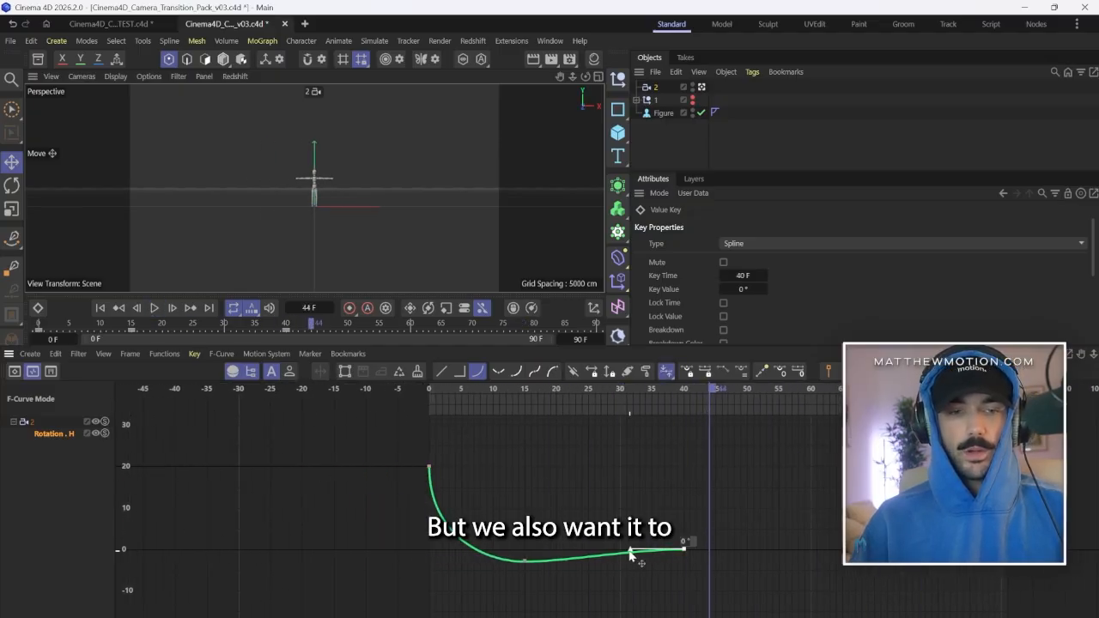
{"action": "left_click_drag", "start_coordinate": [631, 550], "coordinate": [562, 549]}
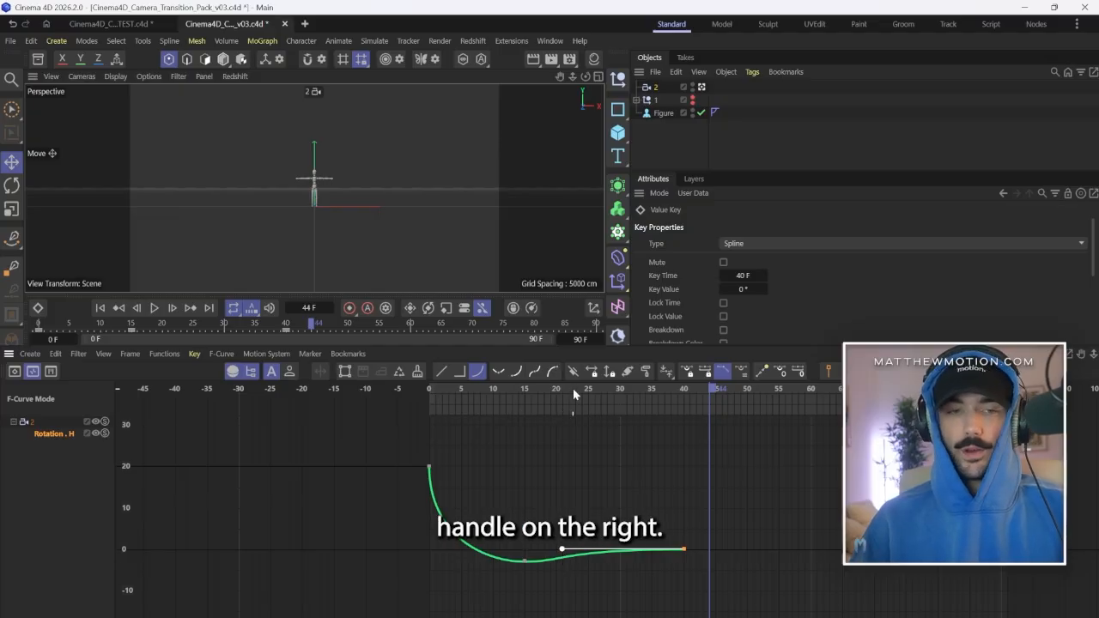
Keyframe camera 2's bank rotation at 2° on frame 15.
{"action": "left_click_drag", "start_coordinate": [573, 389], "coordinate": [525, 401]}
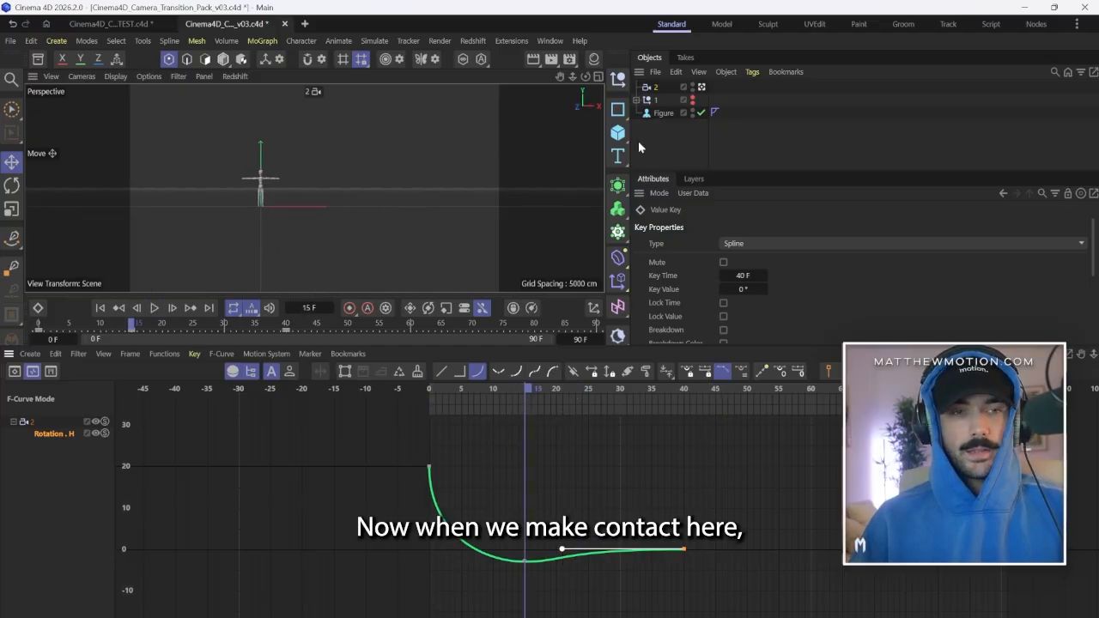
{"action": "left_click", "coordinate": [660, 88]}
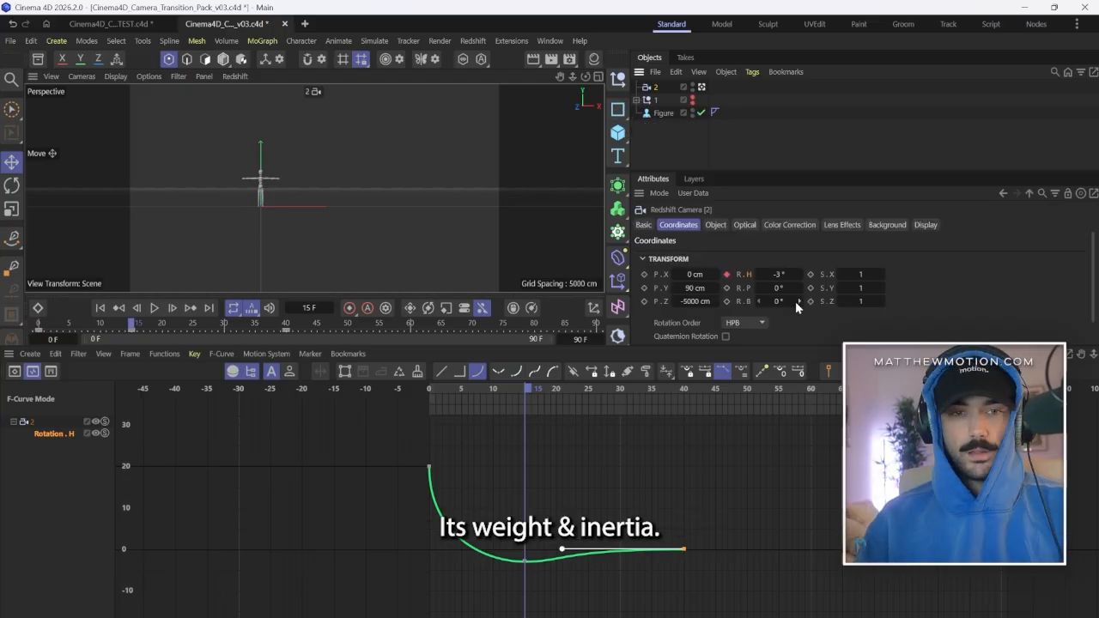
{"action": "left_click", "coordinate": [726, 301]}
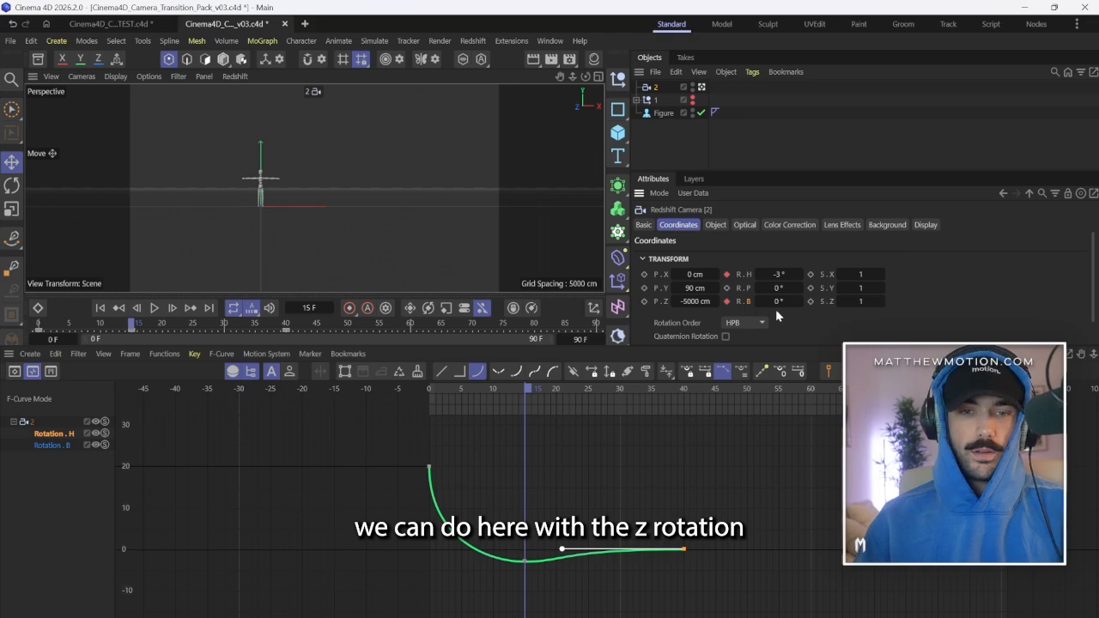
{"action": "left_click", "coordinate": [799, 302]}
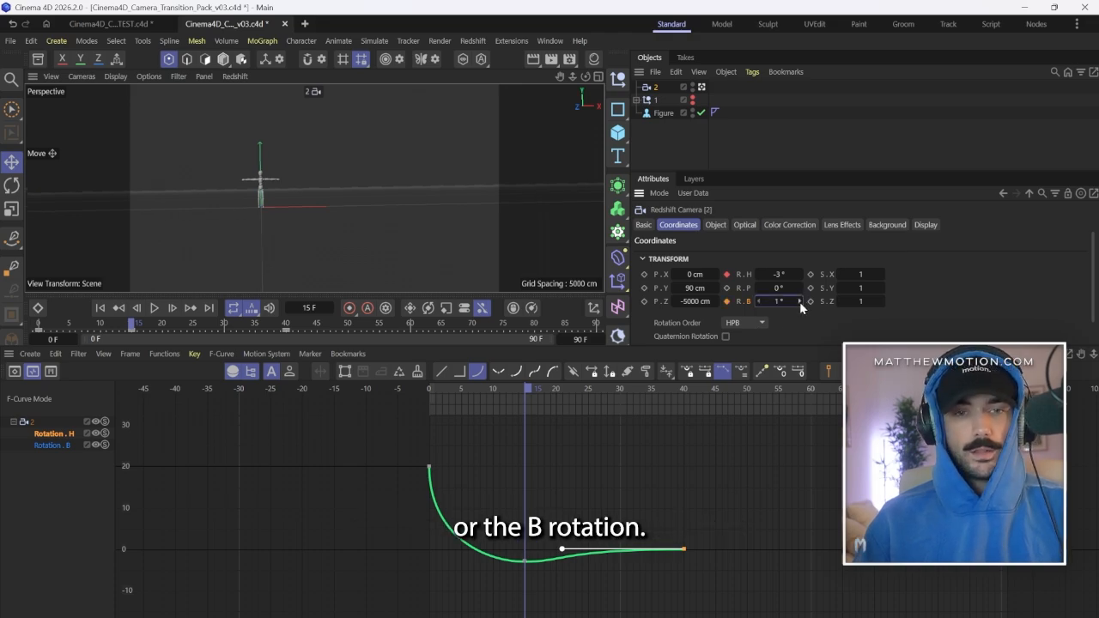
{"action": "left_click", "coordinate": [800, 301]}
{"action": "left_click", "coordinate": [728, 302]}
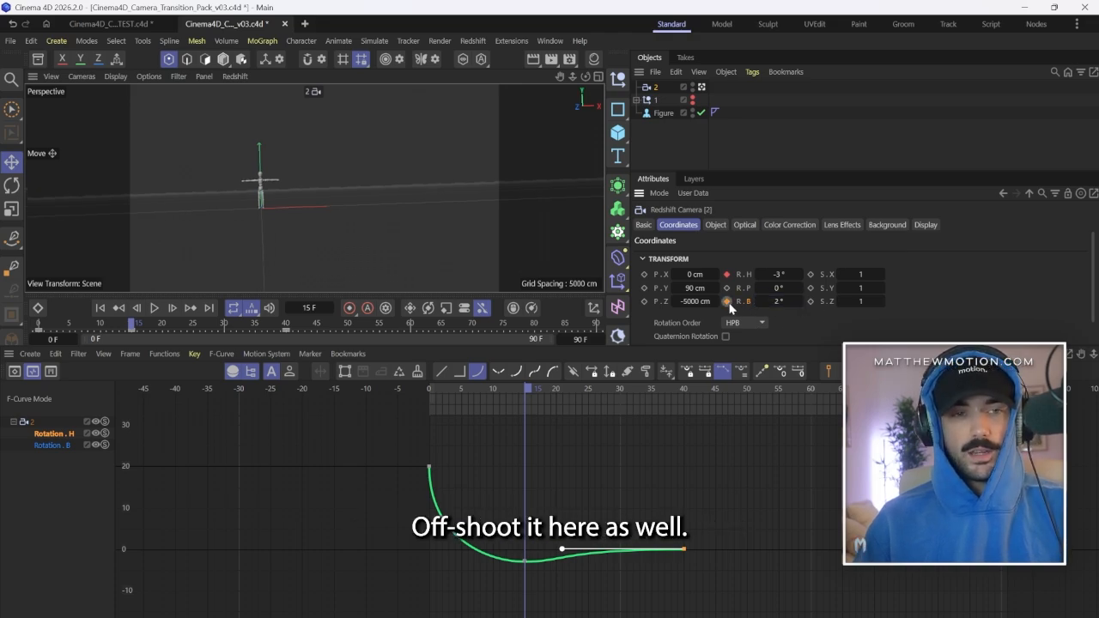
Keyframe the camera's bank rotation at -2° on frame 0.
{"action": "left_click", "coordinate": [405, 392]}
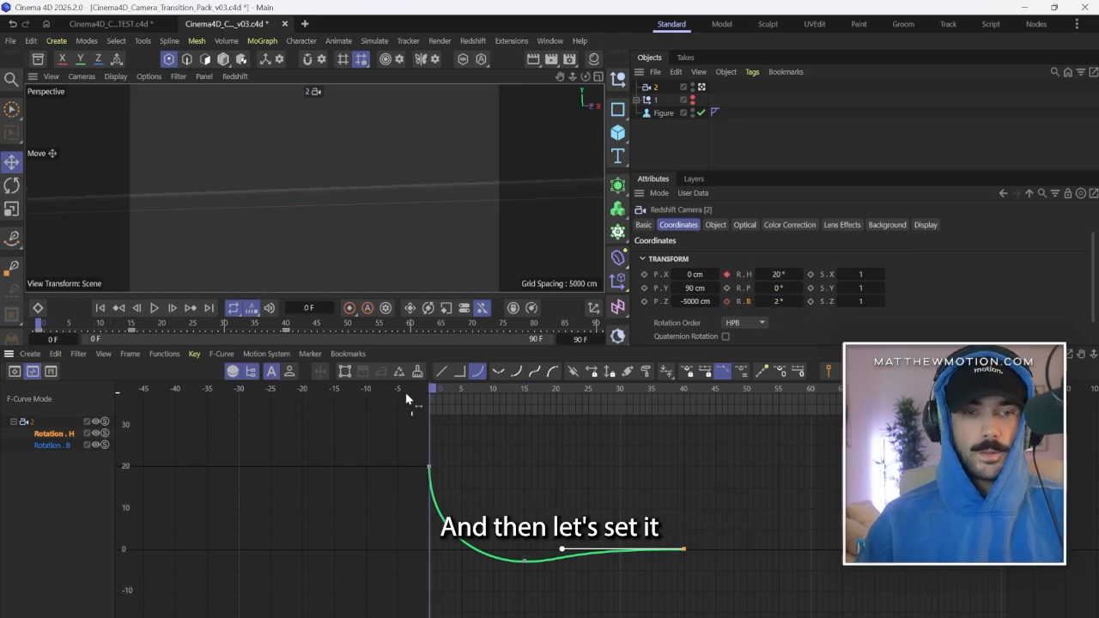
{"action": "left_click", "coordinate": [760, 301]}
{"action": "left_click", "coordinate": [760, 301]}
{"action": "left_click", "coordinate": [759, 301]}
{"action": "left_click", "coordinate": [760, 301]}
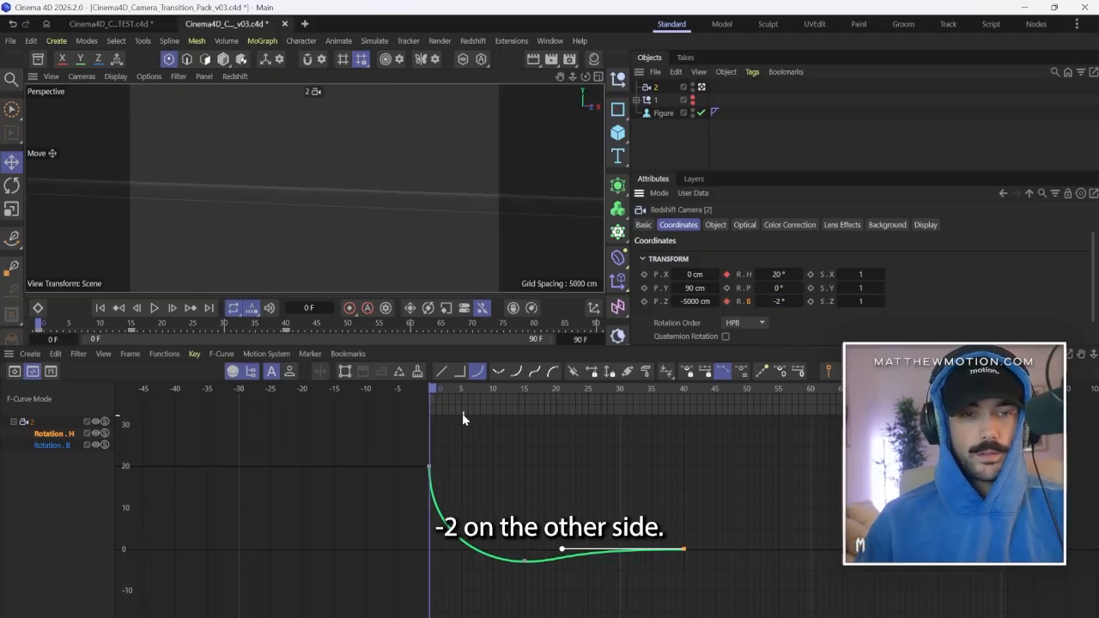
Show the Rotation.B curve and pull its frame 0 key's handle straight up for a fast start.
{"action": "left_click", "coordinate": [53, 445]}
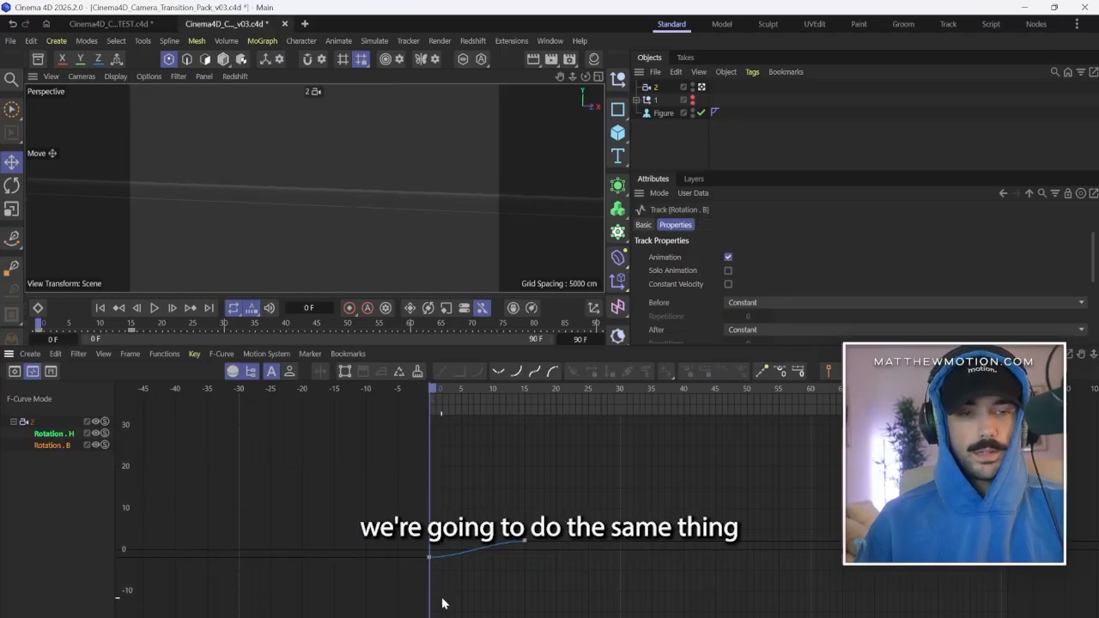
{"action": "left_click_drag", "start_coordinate": [443, 581], "coordinate": [404, 527]}
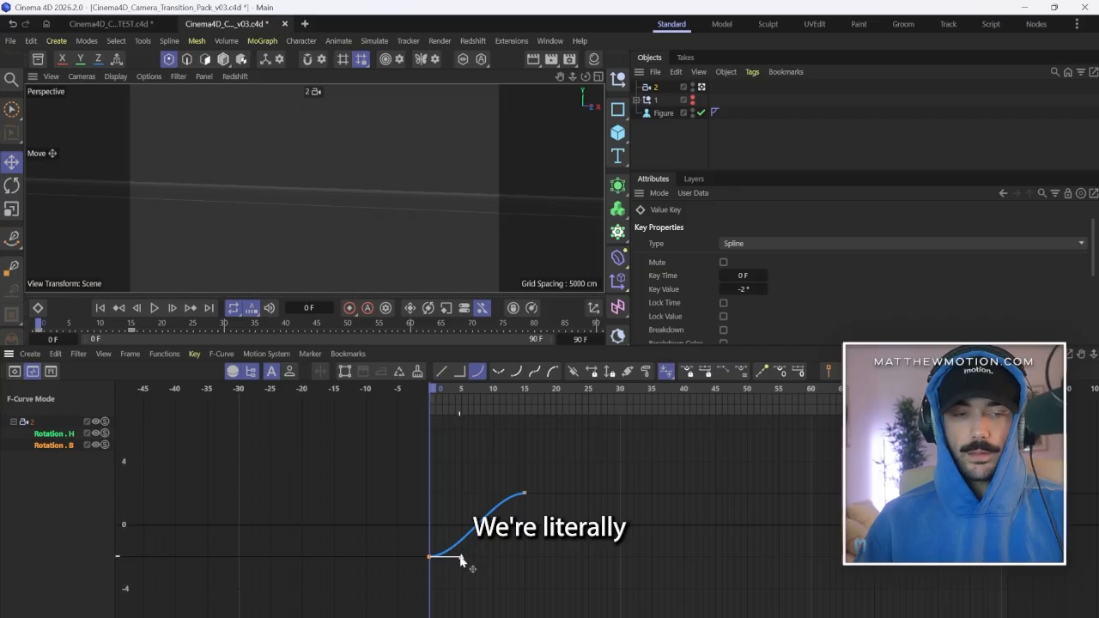
{"action": "left_click_drag", "start_coordinate": [461, 559], "coordinate": [426, 511]}
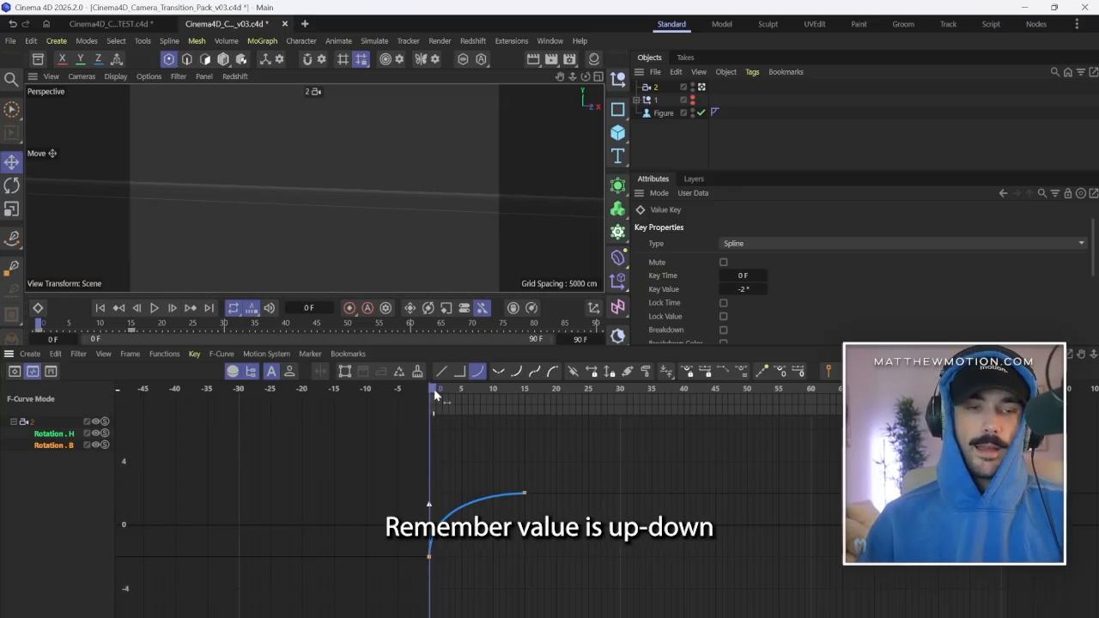
Copy the Rotation.B key from frame 15 to frame 30 and lower the copy slightly below 0°.
{"action": "left_click_drag", "start_coordinate": [435, 393], "coordinate": [526, 413]}
{"action": "left_click", "coordinate": [524, 494]}
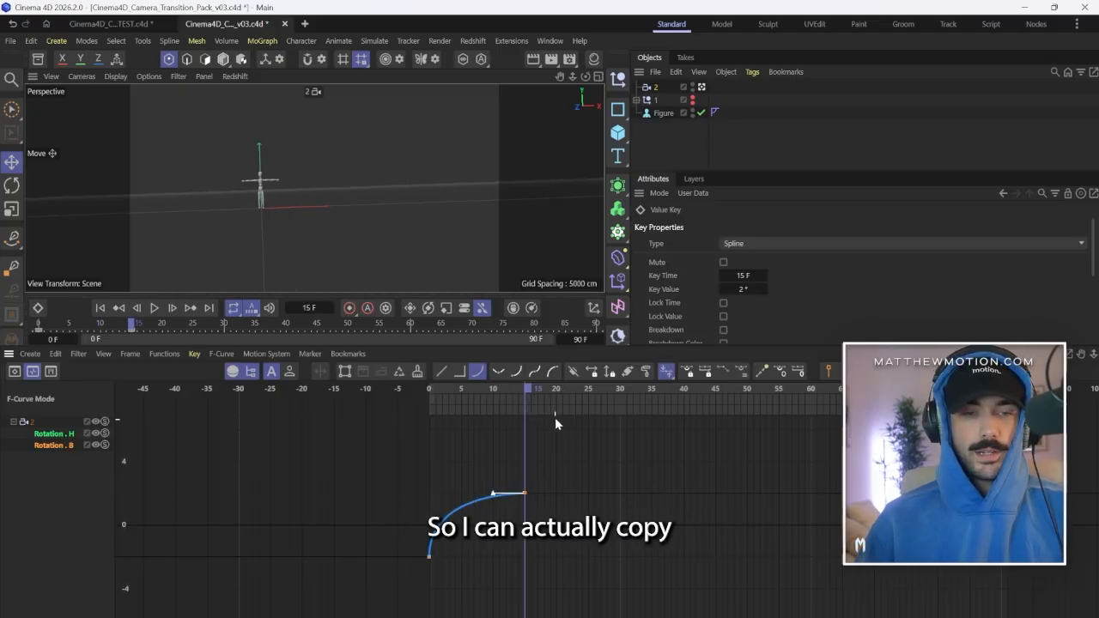
{"action": "left_click_drag", "start_coordinate": [547, 386], "coordinate": [621, 393]}
{"action": "key", "text": "ctrl+v"}
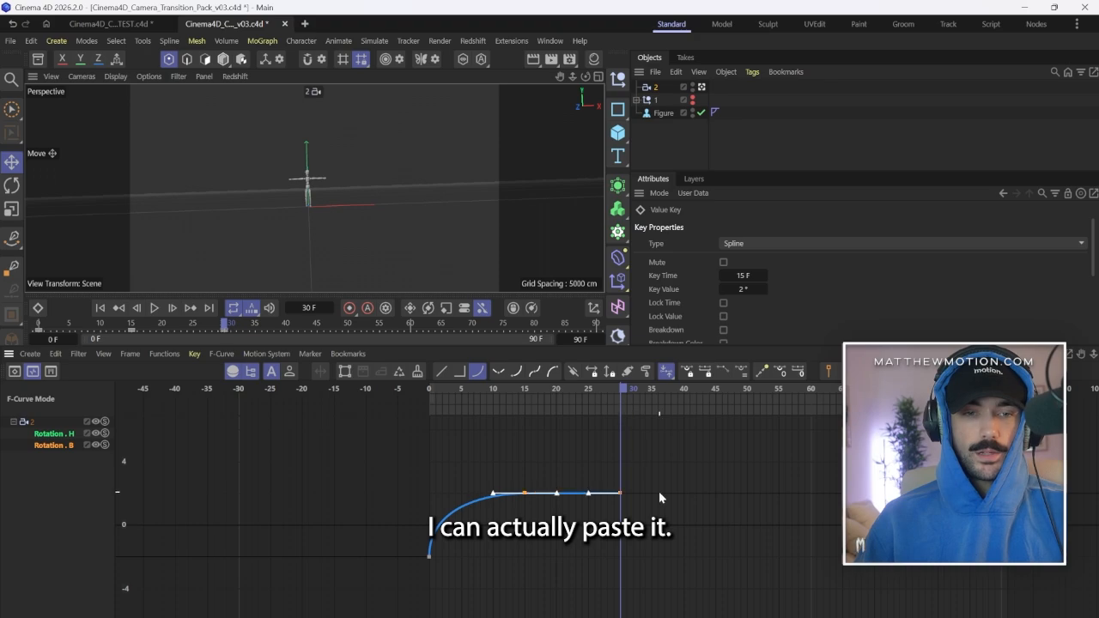
{"action": "left_click", "coordinate": [659, 492]}
{"action": "left_click_drag", "start_coordinate": [620, 493], "coordinate": [620, 532]}
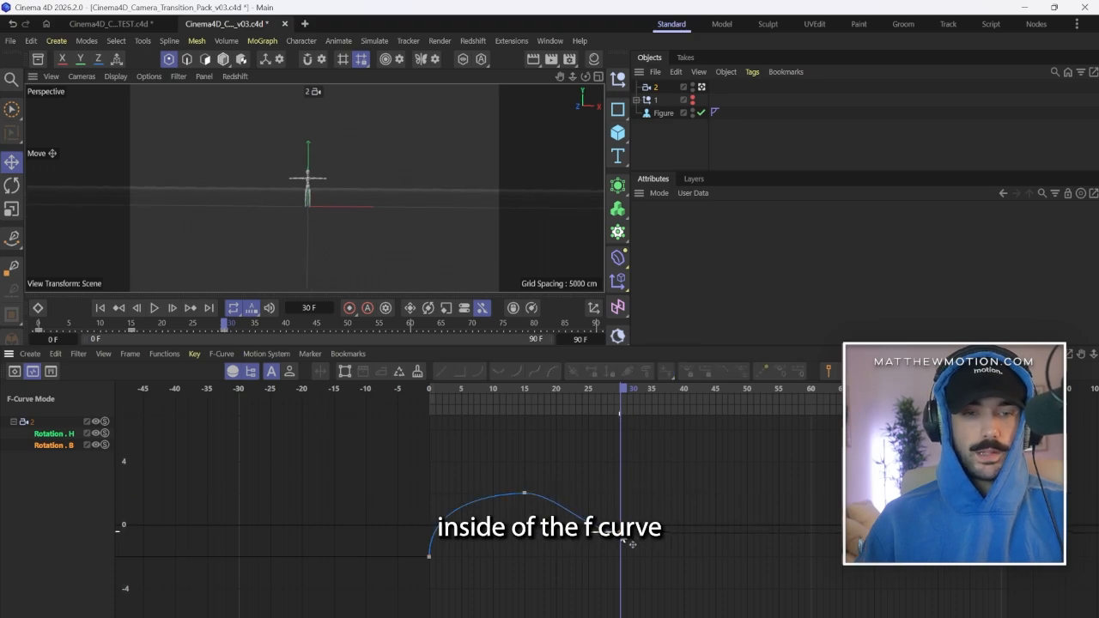
Move the last Rotation.B key to frame 40 at 0° so it lines up with the end of the heading curve.
{"action": "left_click", "coordinate": [631, 543]}
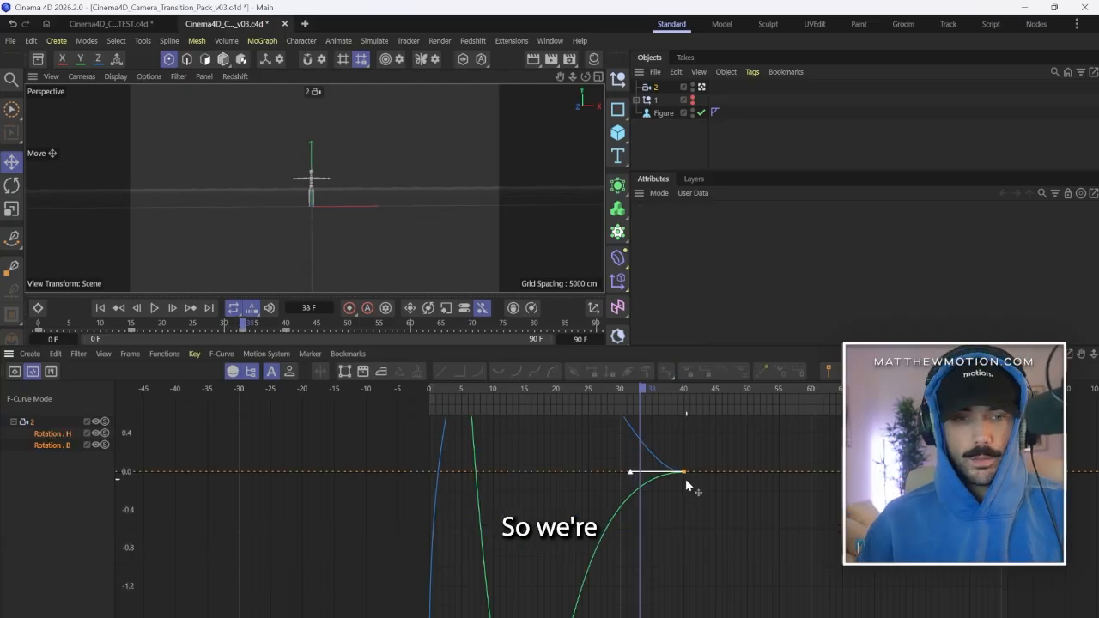
{"action": "left_click", "coordinate": [685, 478]}
{"action": "scroll", "coordinate": [669, 496], "scroll_direction": "down", "scroll_amount": 5}
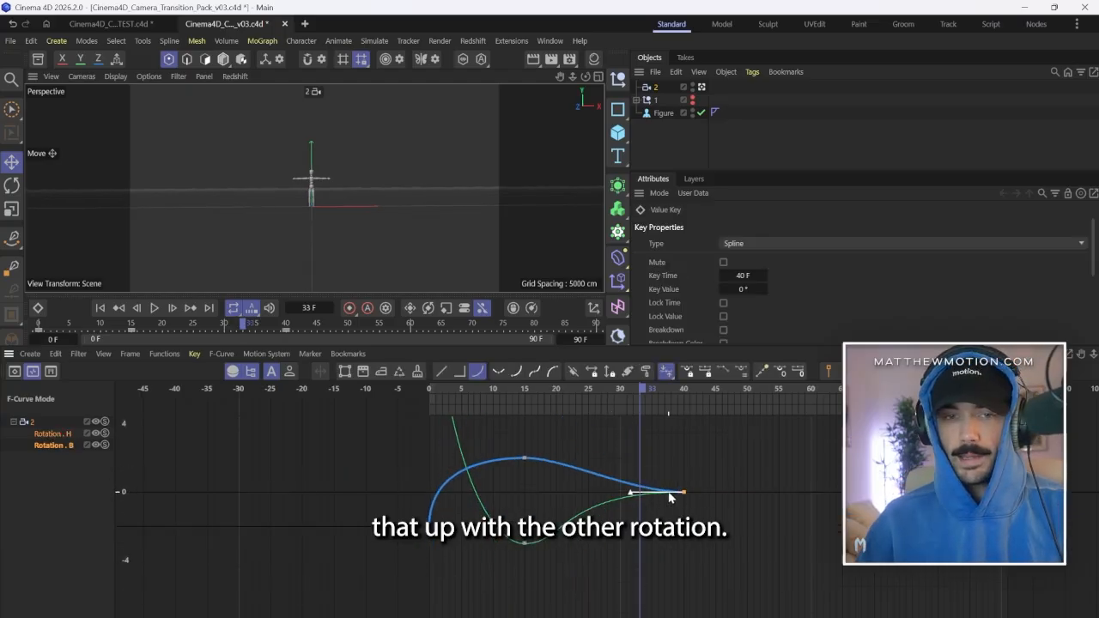
Lower the Rotation.B key at frame 15 to about 0.54° and play the animation from frame 0.
{"action": "scroll", "coordinate": [669, 495], "scroll_direction": "down", "scroll_amount": 1}
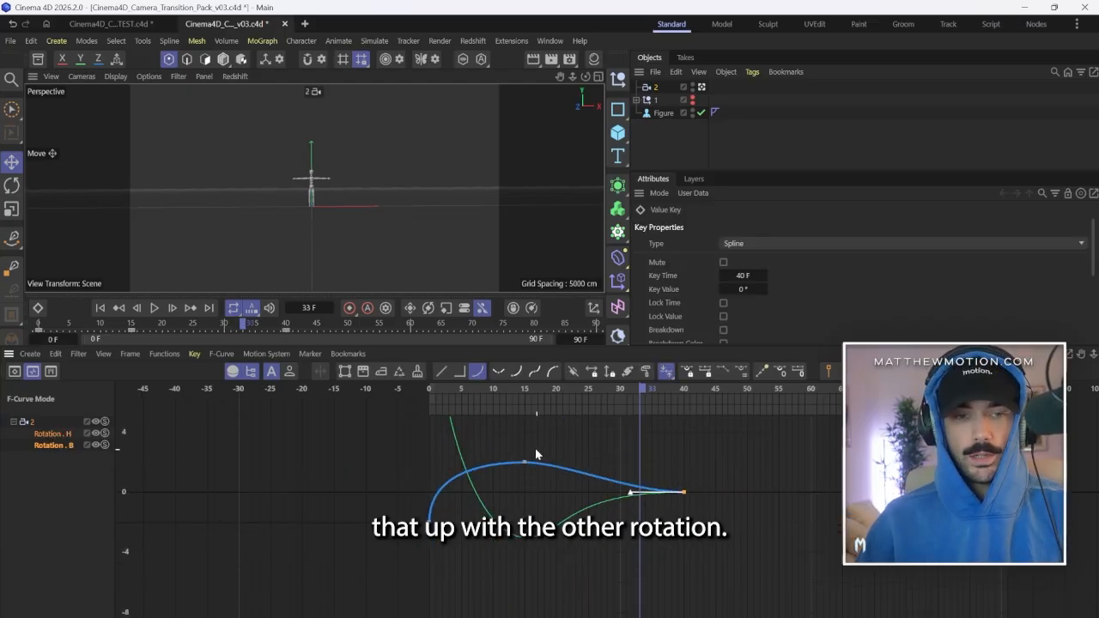
{"action": "left_click", "coordinate": [523, 461]}
{"action": "left_click_drag", "start_coordinate": [524, 462], "coordinate": [522, 485]}
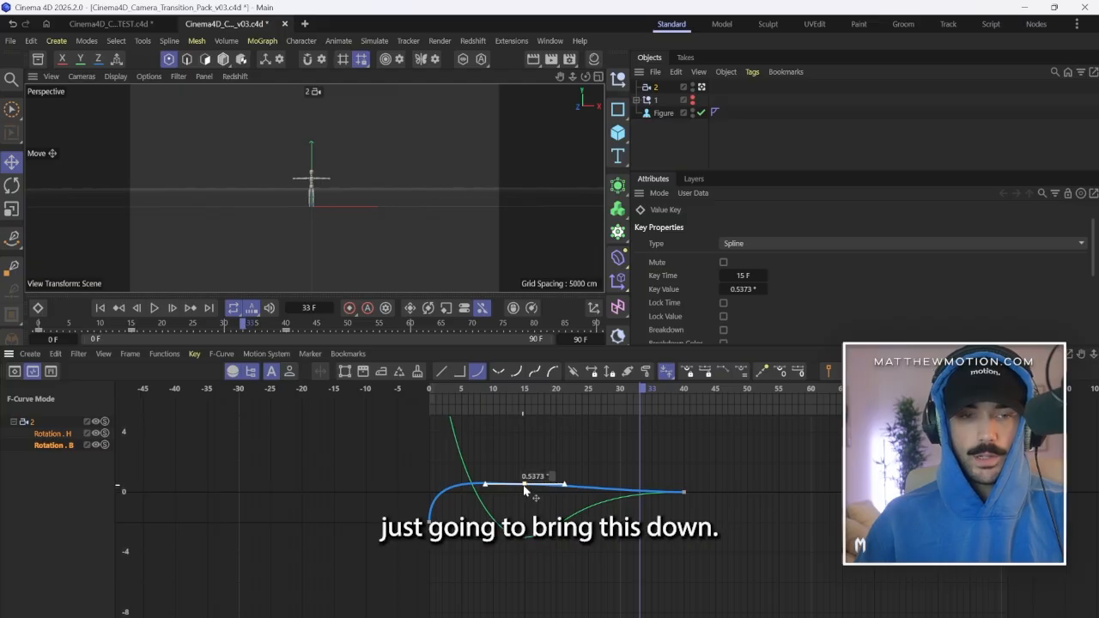
{"action": "left_click_drag", "start_coordinate": [521, 398], "coordinate": [388, 419]}
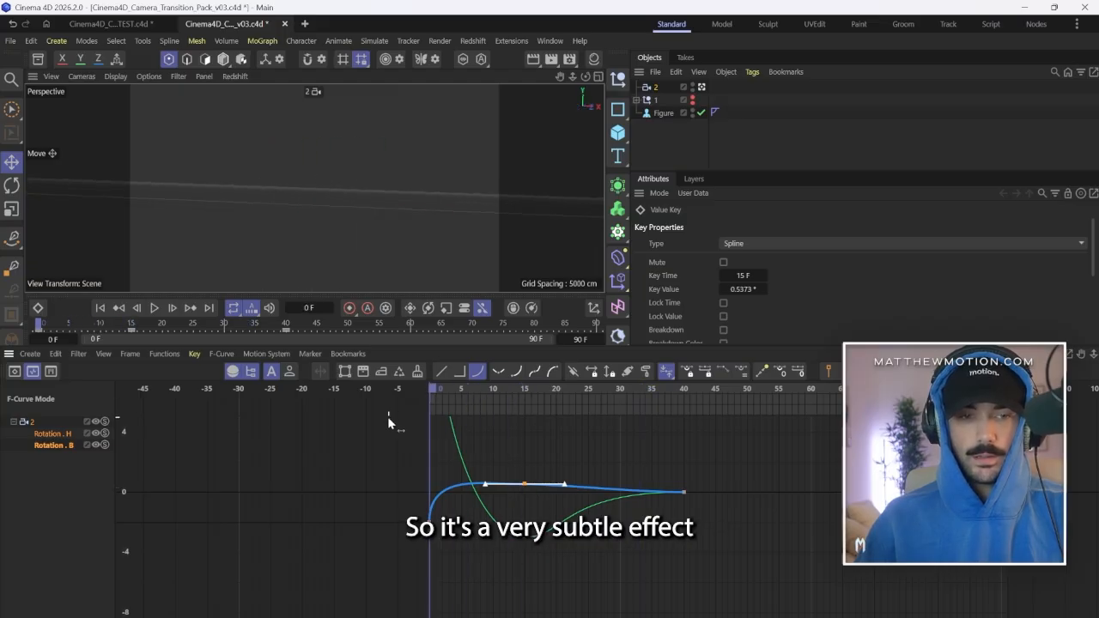
{"action": "key", "text": "F8"}
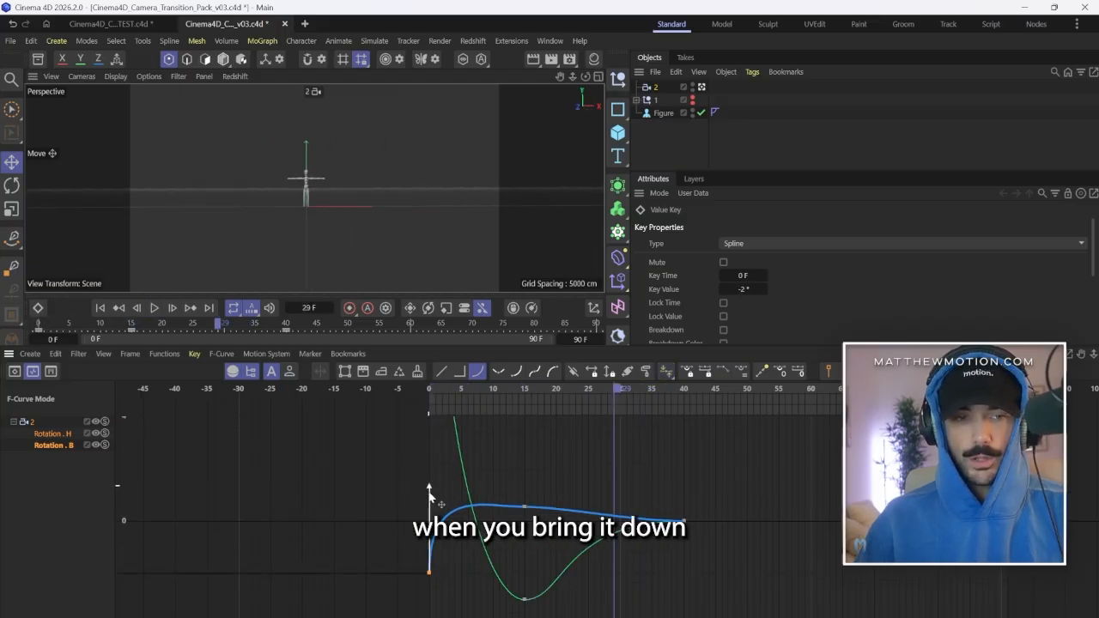
Shorten the handle of the Rotation.B key at frame 0 and tilt it slightly forward to soften the start.
{"action": "left_click_drag", "start_coordinate": [430, 496], "coordinate": [443, 551]}
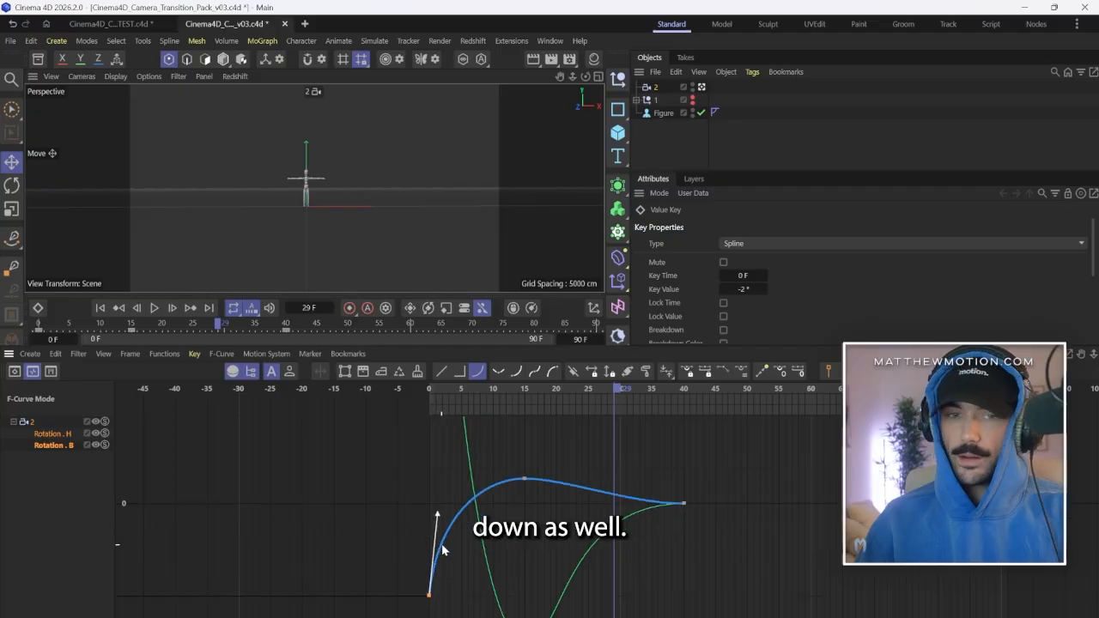
{"action": "scroll", "coordinate": [456, 532], "scroll_direction": "up", "scroll_amount": 4}
{"action": "scroll", "coordinate": [575, 487], "scroll_direction": "down", "scroll_amount": 4}
{"action": "scroll", "coordinate": [534, 495], "scroll_direction": "up", "scroll_amount": 2}
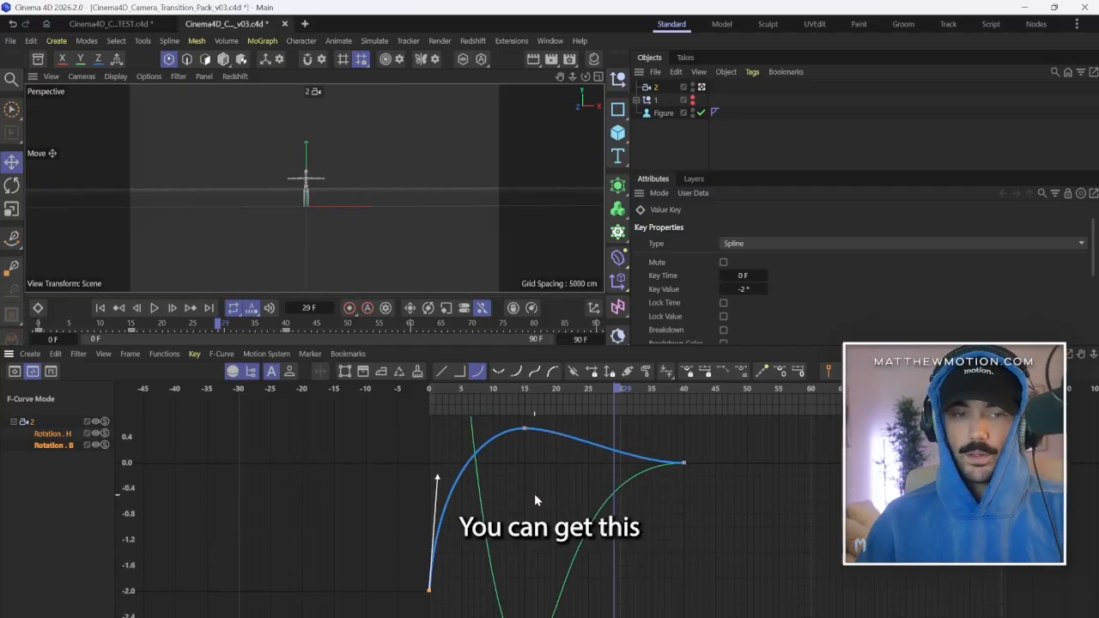
{"action": "scroll", "coordinate": [533, 494], "scroll_direction": "down", "scroll_amount": 2}
Angle the handle of the Rotation.B key at frame 15 steeply downward to add a dip for overlap and follow-through.
{"action": "left_click_drag", "start_coordinate": [460, 393], "coordinate": [362, 400]}
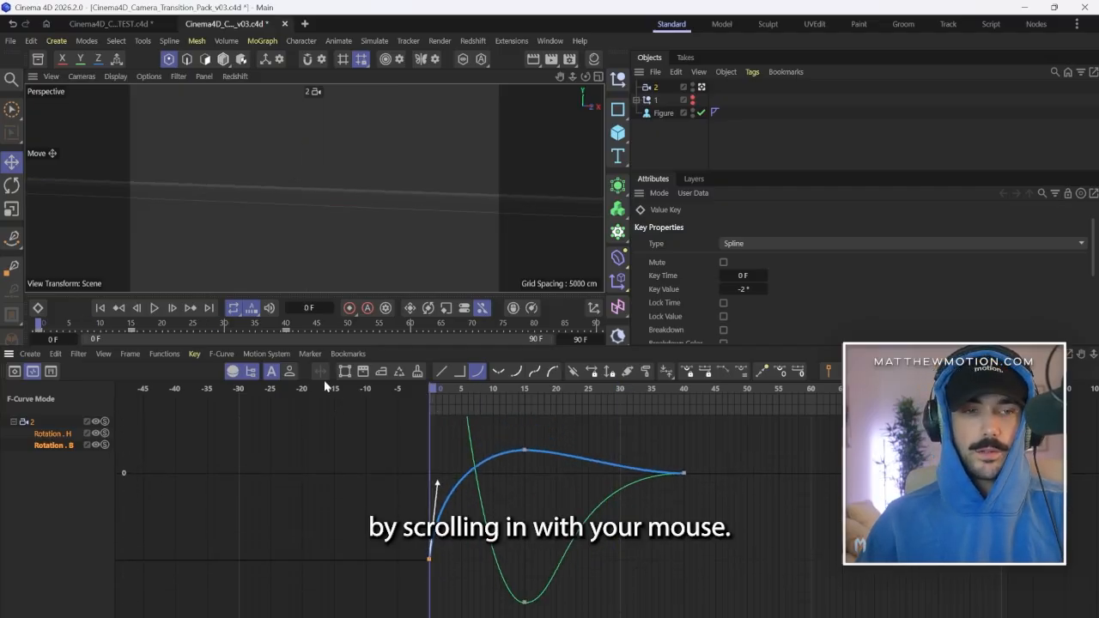
{"action": "left_click_drag", "start_coordinate": [562, 451], "coordinate": [554, 498]}
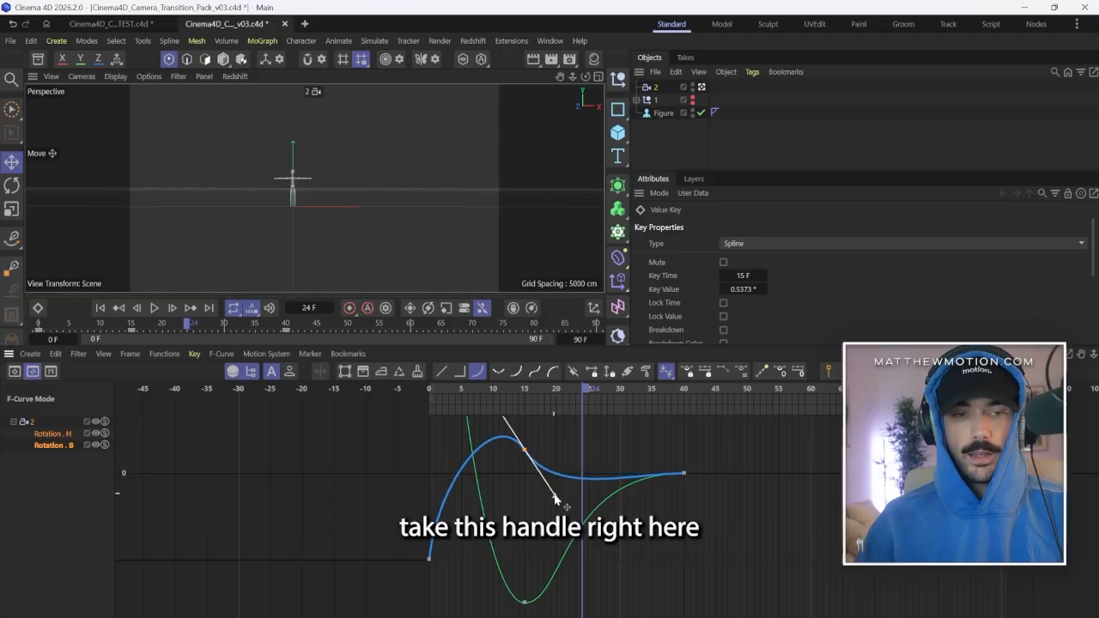
{"action": "left_click_drag", "start_coordinate": [584, 393], "coordinate": [227, 384]}
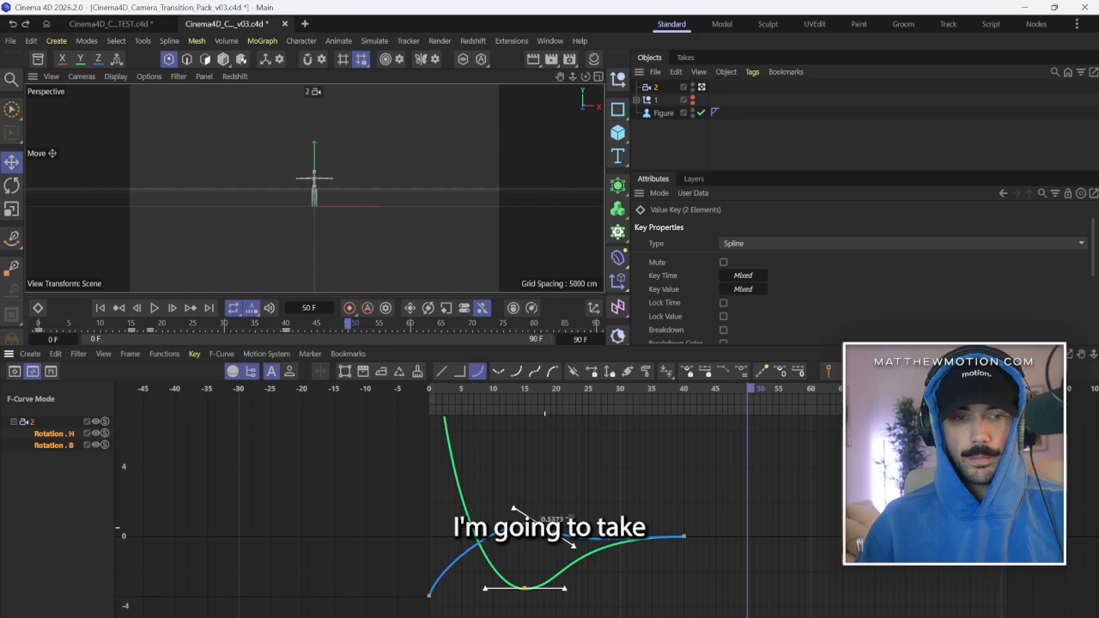
Shift the middle keys of both rotation curves later, with heading at frame 18 and bank at about frame 21.
{"action": "left_click_drag", "start_coordinate": [556, 519], "coordinate": [580, 542]}
{"action": "key", "text": "F8"}
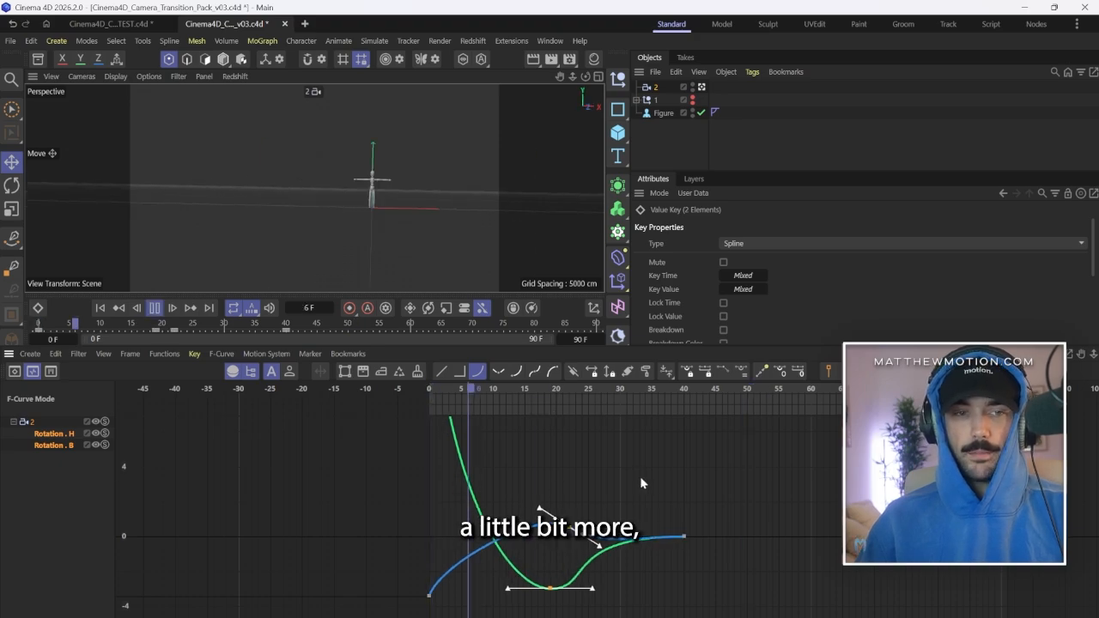
{"action": "key", "text": "F8"}
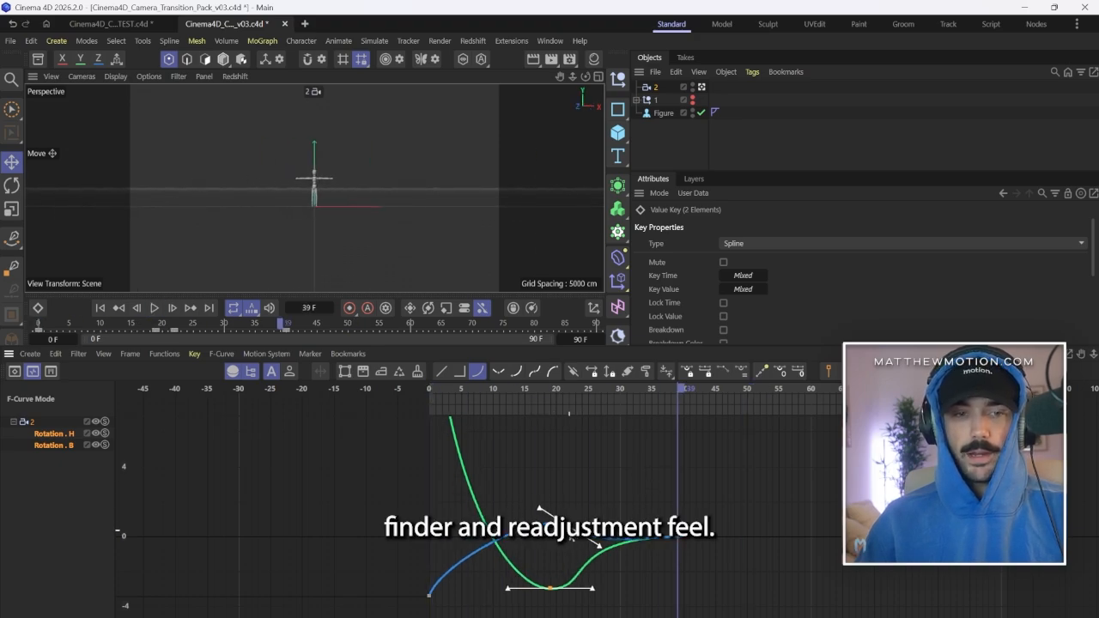
{"action": "left_click_drag", "start_coordinate": [581, 543], "coordinate": [575, 541]}
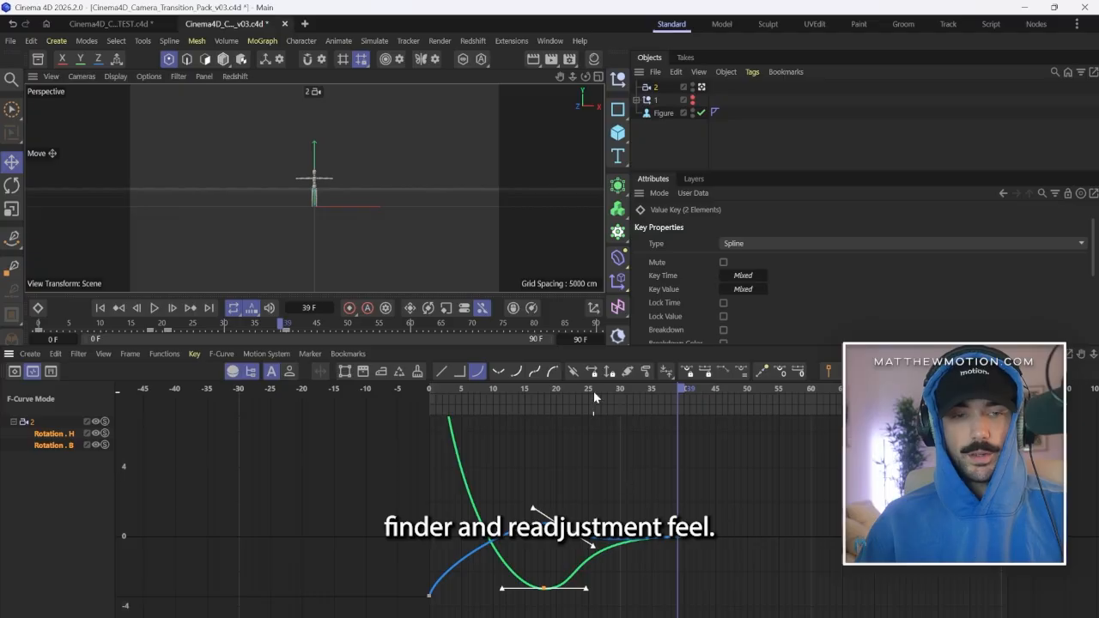
Move the end keys of the heading and bank curves to frame 45 and play back the motion.
{"action": "left_click_drag", "start_coordinate": [667, 540], "coordinate": [717, 542]}
{"action": "left_click", "coordinate": [654, 485]}
{"action": "left_click", "coordinate": [574, 408]}
{"action": "key", "text": "F8"}
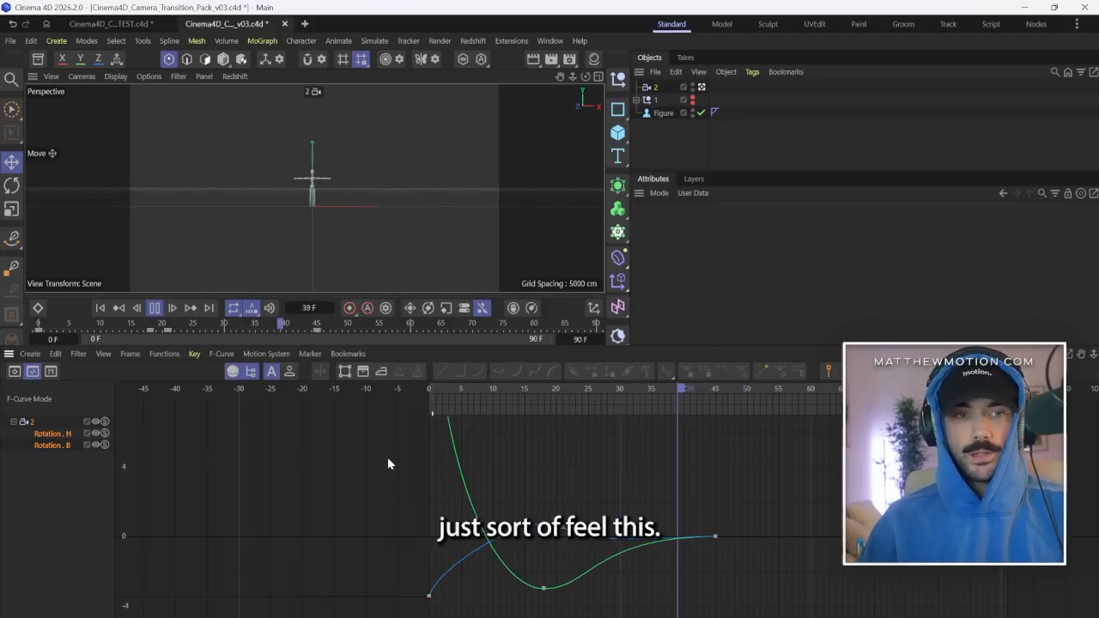
{"action": "key", "text": "F8"}
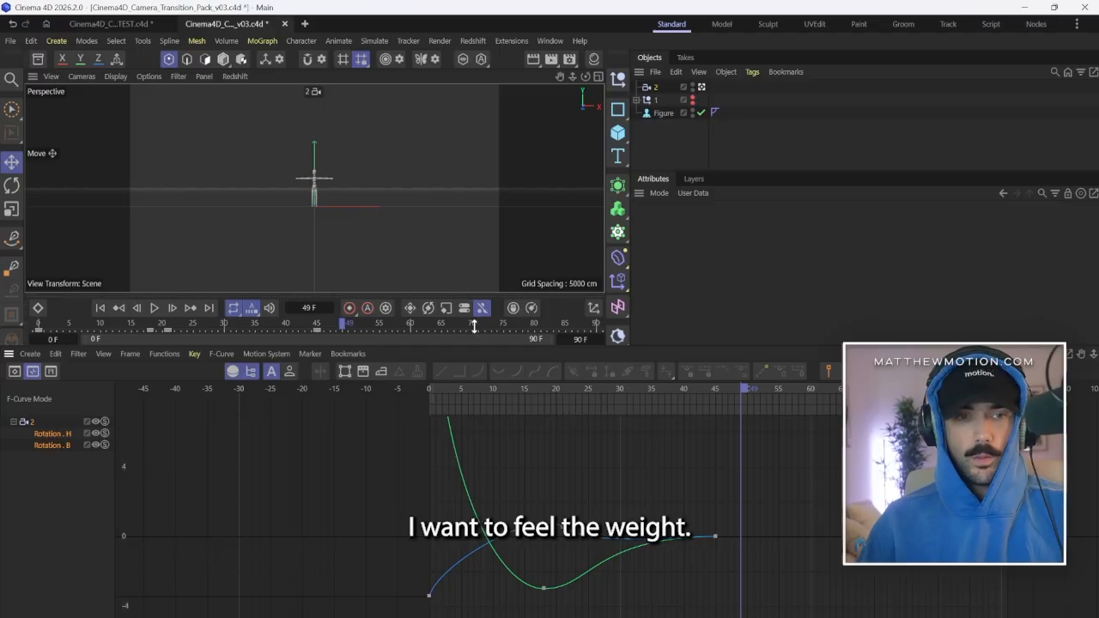
Enlarge the viewport and lengthen the incoming handle of the Rotation.H key at frame 45 for a smoother ending.
{"action": "left_click_drag", "start_coordinate": [478, 347], "coordinate": [478, 458]}
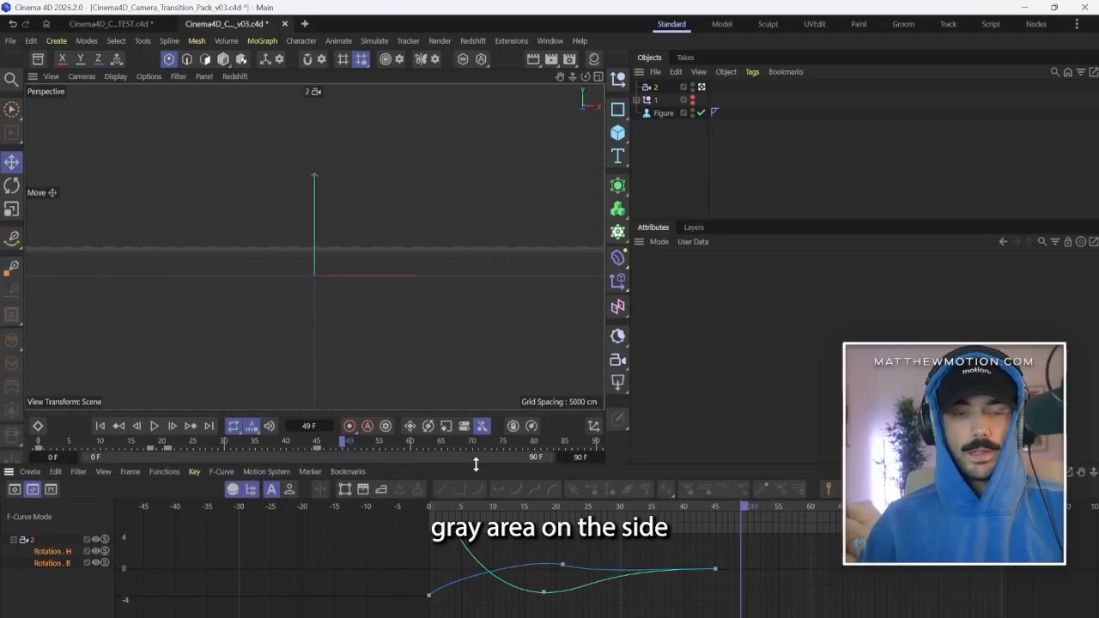
{"action": "left_click_drag", "start_coordinate": [435, 509], "coordinate": [412, 509]}
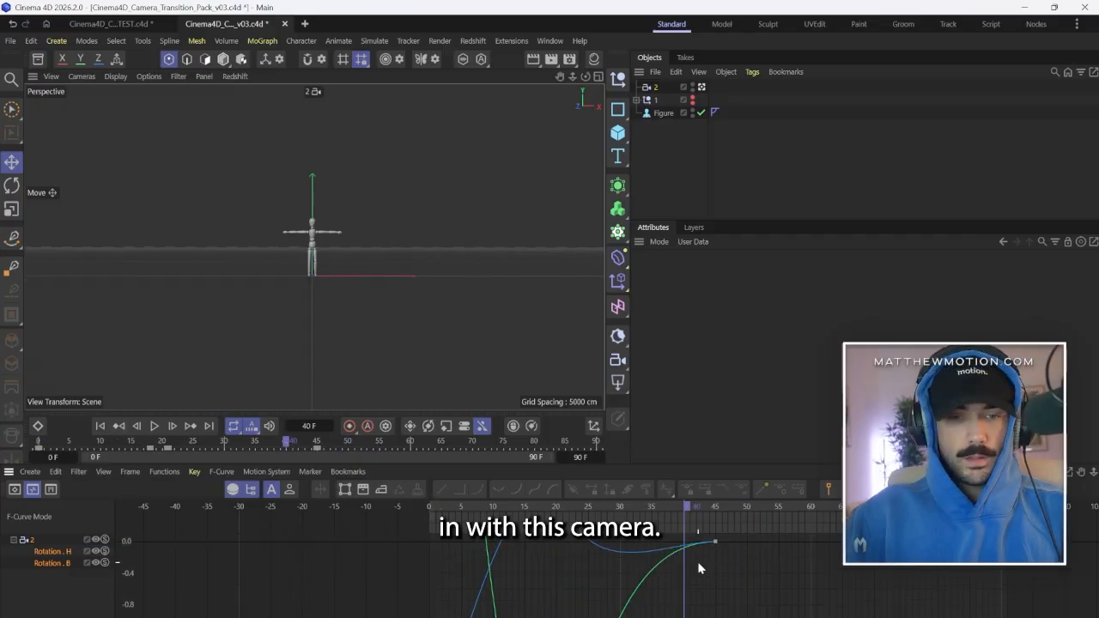
{"action": "left_click", "coordinate": [714, 542]}
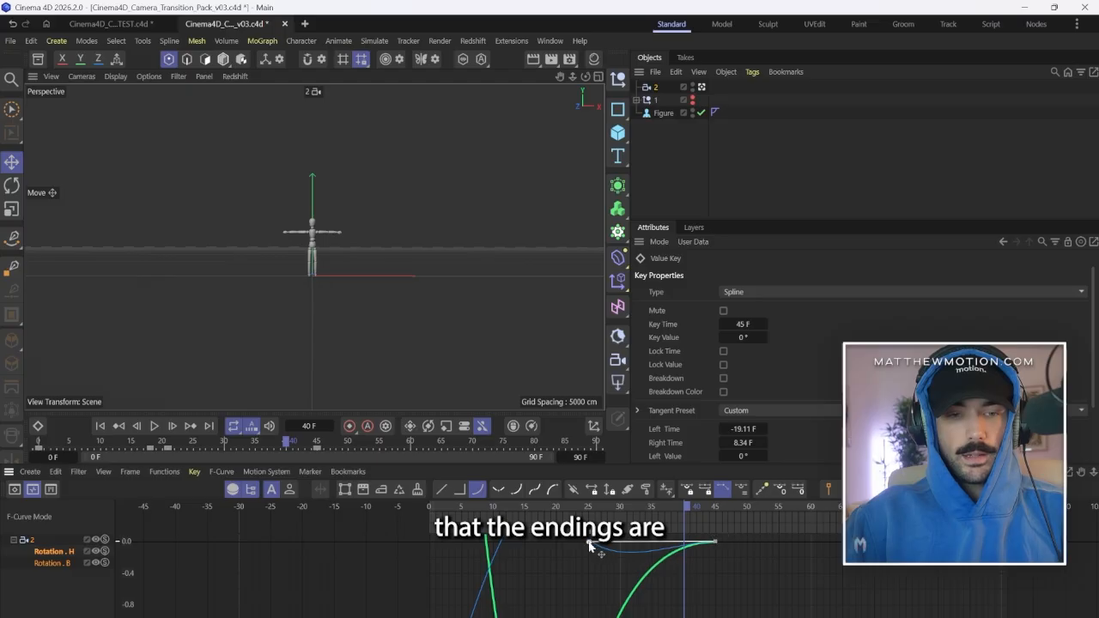
{"action": "left_click_drag", "start_coordinate": [589, 544], "coordinate": [554, 547]}
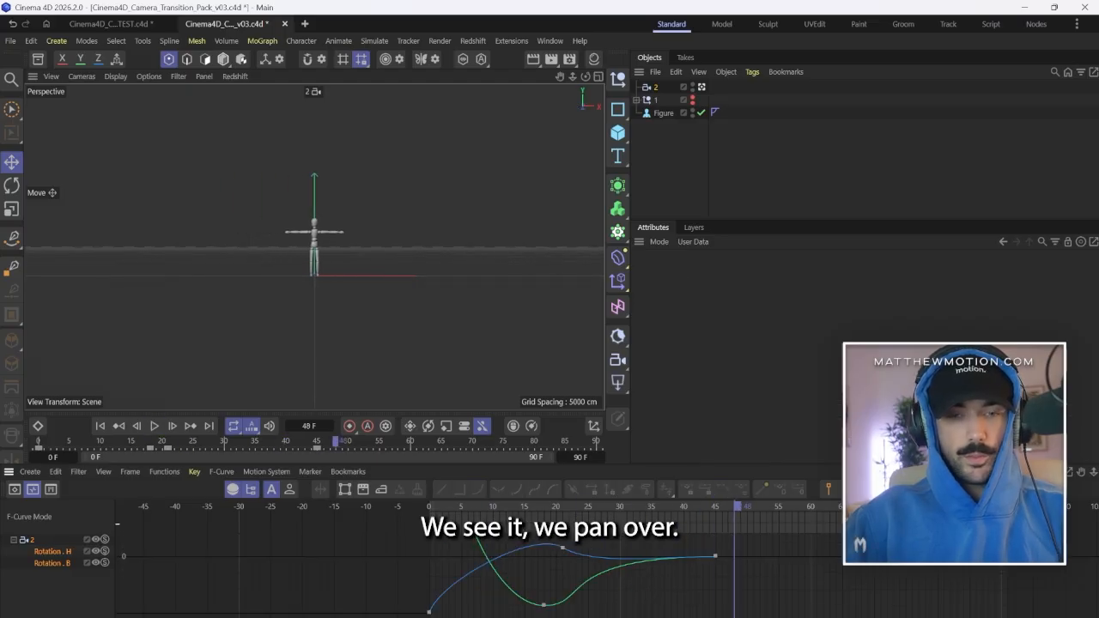
Keyframe camera 2's focal length at 100 mm on frame 40 and at 200 mm on frame 60.
{"action": "left_click", "coordinate": [684, 506]}
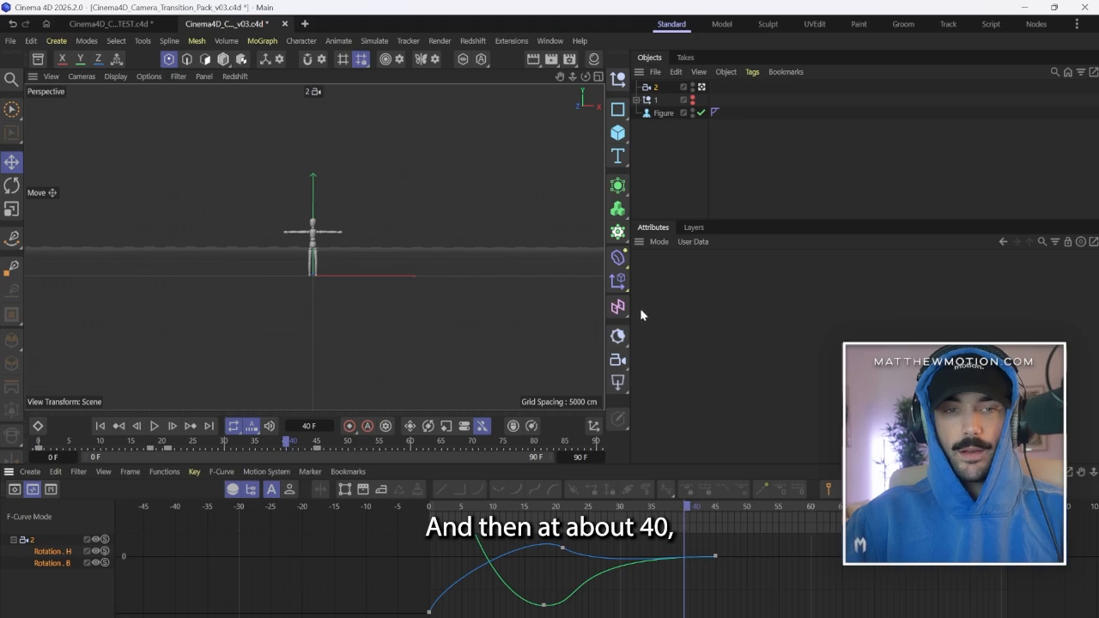
{"action": "left_click", "coordinate": [658, 88]}
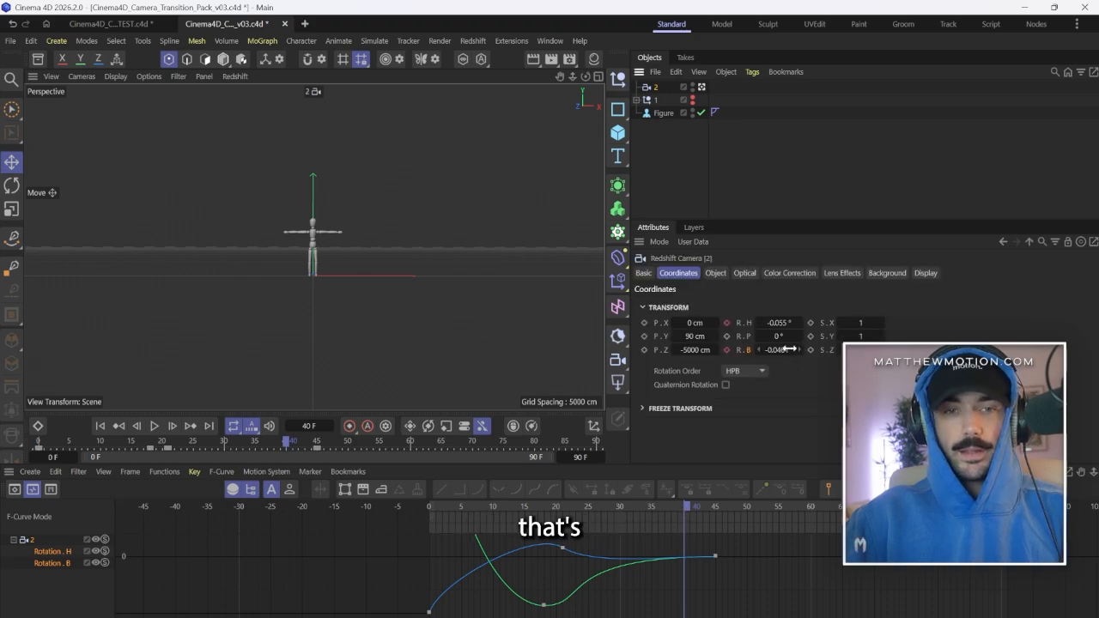
{"action": "left_click", "coordinate": [715, 272]}
{"action": "left_click", "coordinate": [638, 332]}
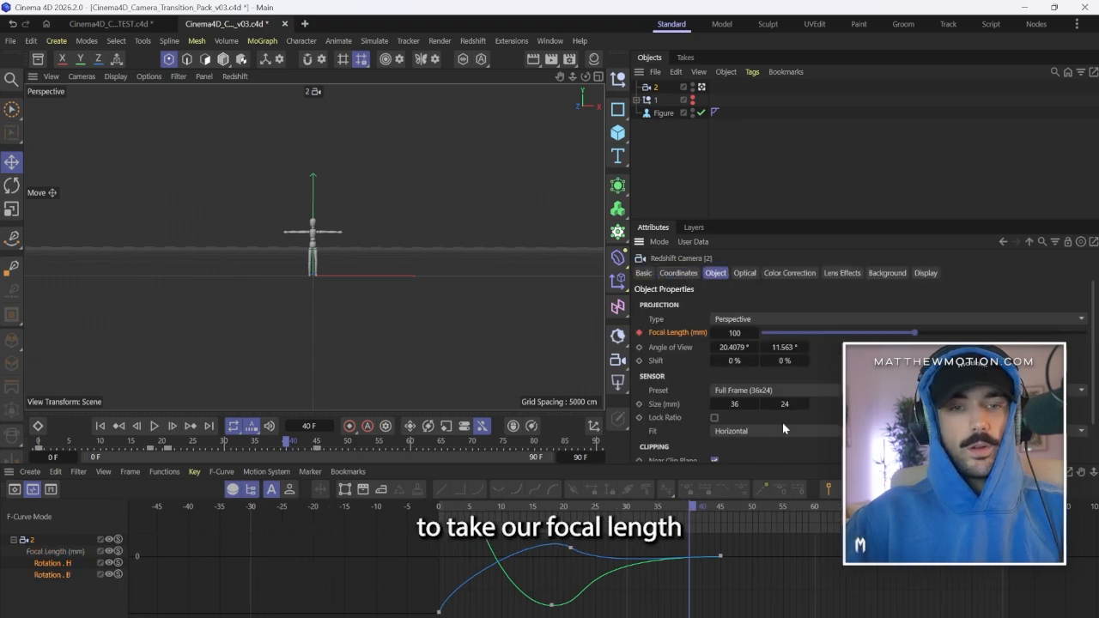
{"action": "left_click", "coordinate": [815, 506]}
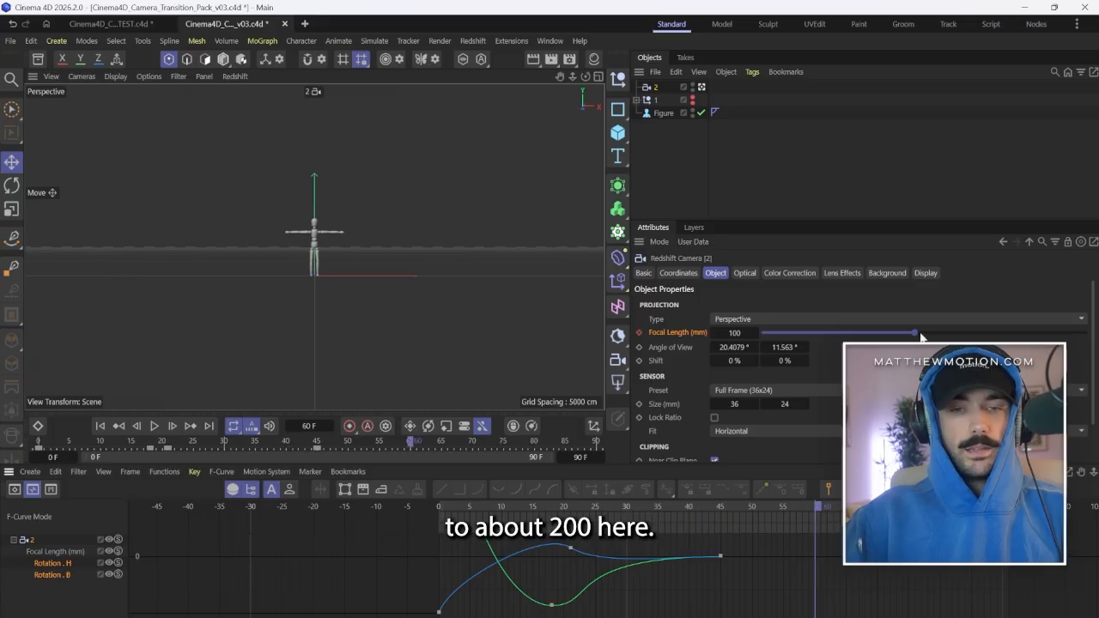
{"action": "left_click_drag", "start_coordinate": [920, 334], "coordinate": [1084, 333]}
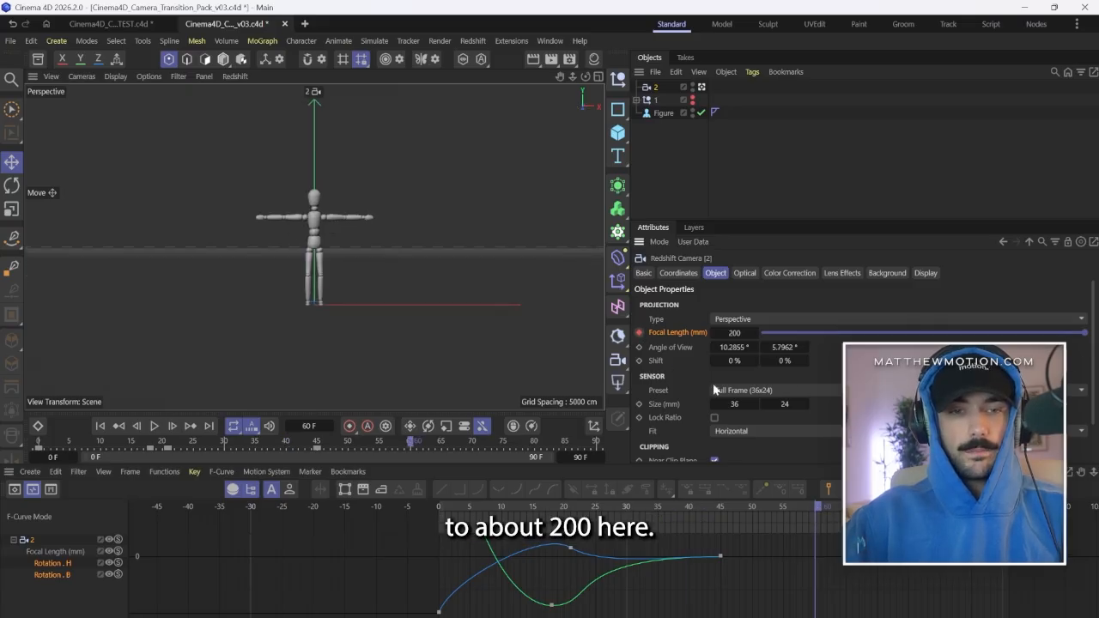
Show the Focal Length curve and stretch the frame 60 key's incoming handle back by about 19 frames for a long ease.
{"action": "left_click", "coordinate": [59, 551]}
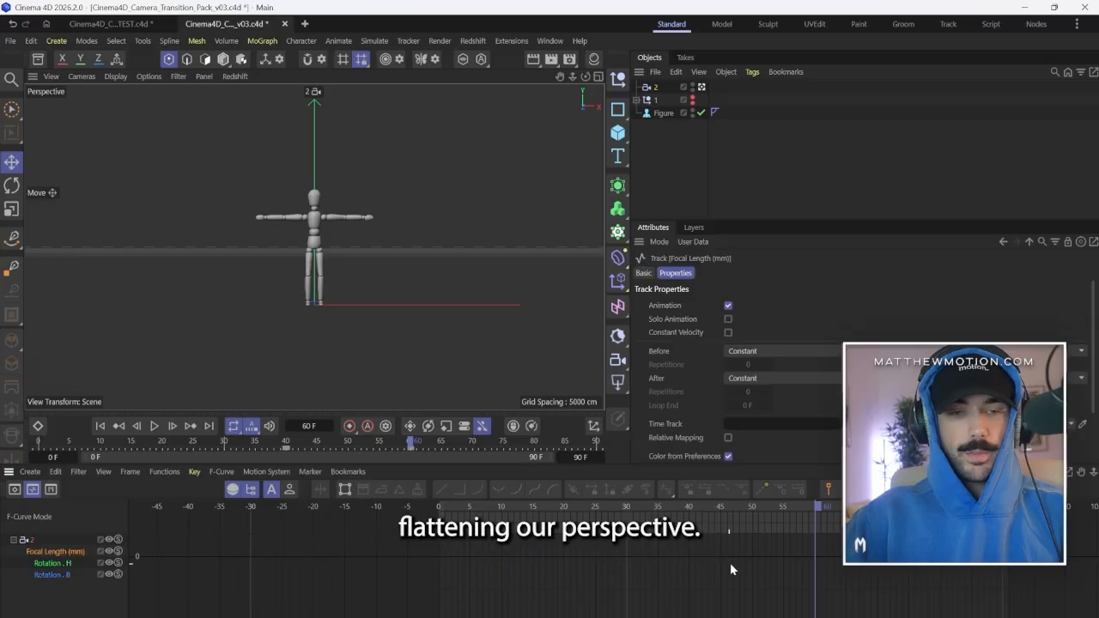
{"action": "key", "text": "h"}
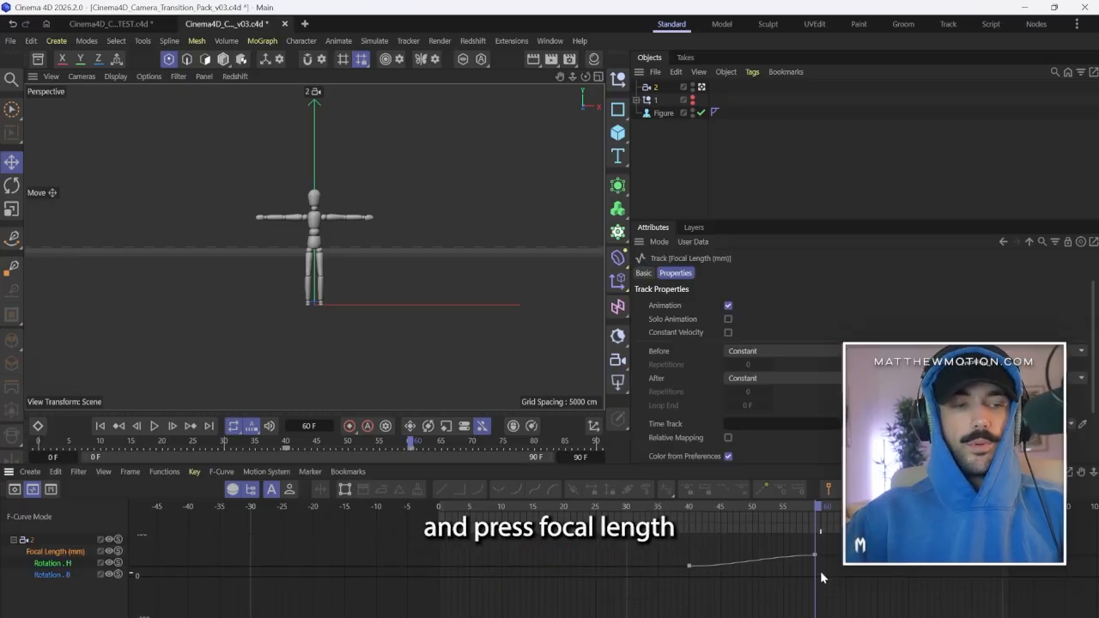
{"action": "left_click", "coordinate": [816, 552]}
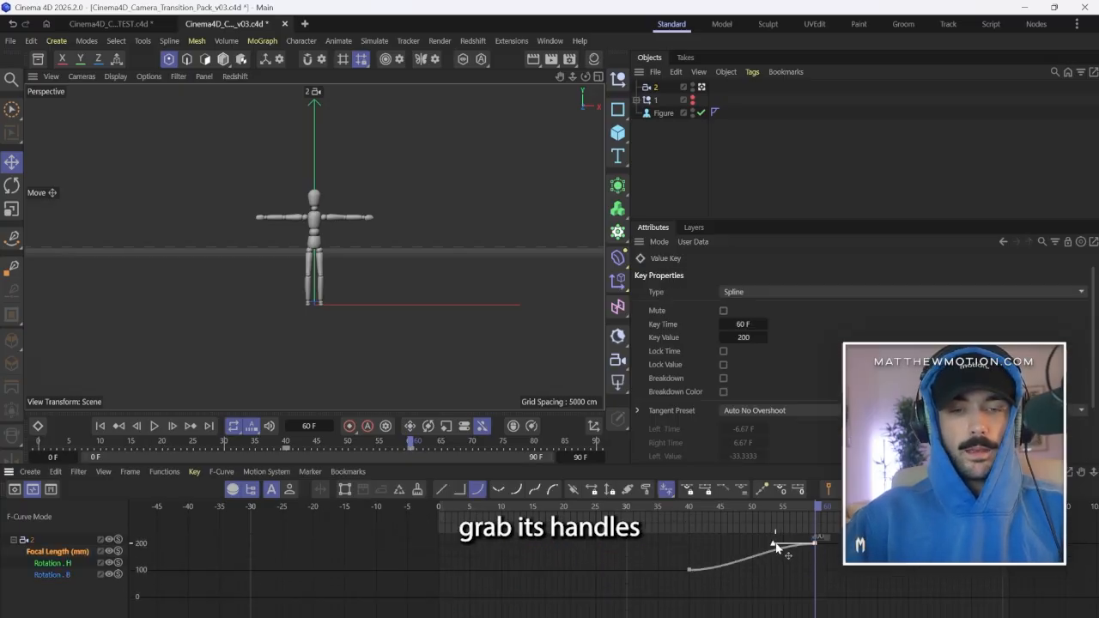
{"action": "left_click_drag", "start_coordinate": [700, 555], "coordinate": [692, 566]}
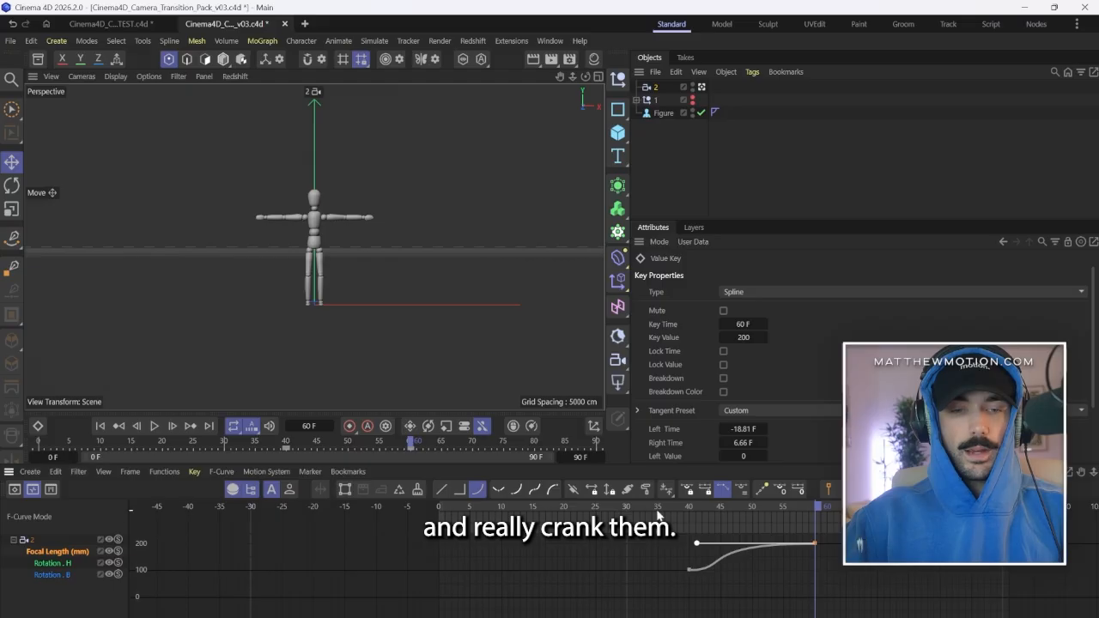
Set the focal length key at frame 60 to 250 mm and return to frame 40.
{"action": "left_click_drag", "start_coordinate": [658, 513], "coordinate": [891, 541]}
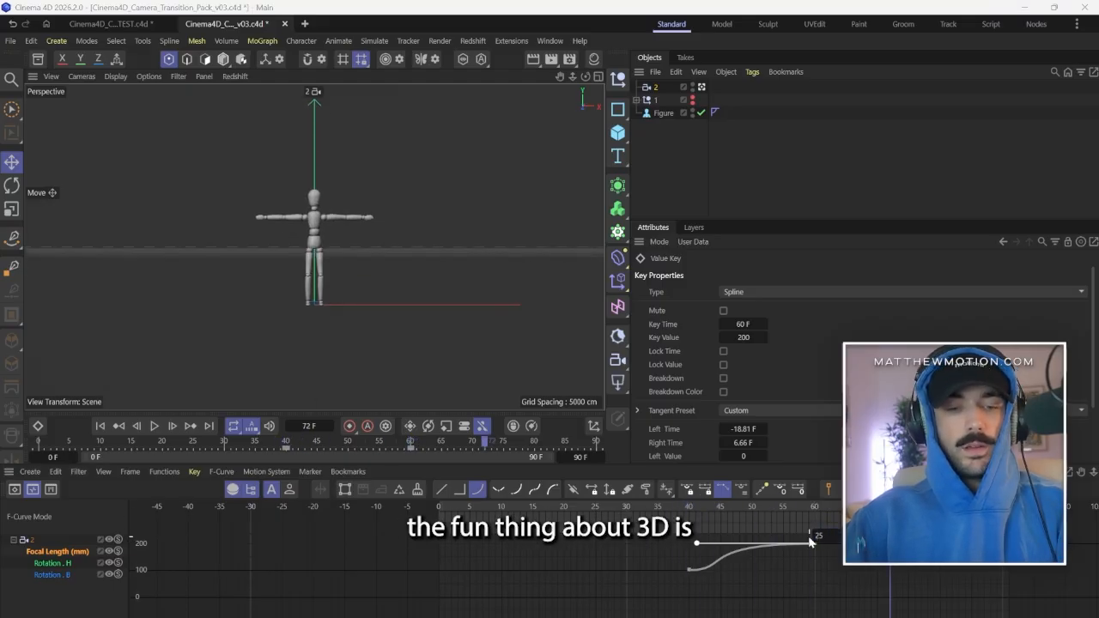
{"action": "key", "text": "Return"}
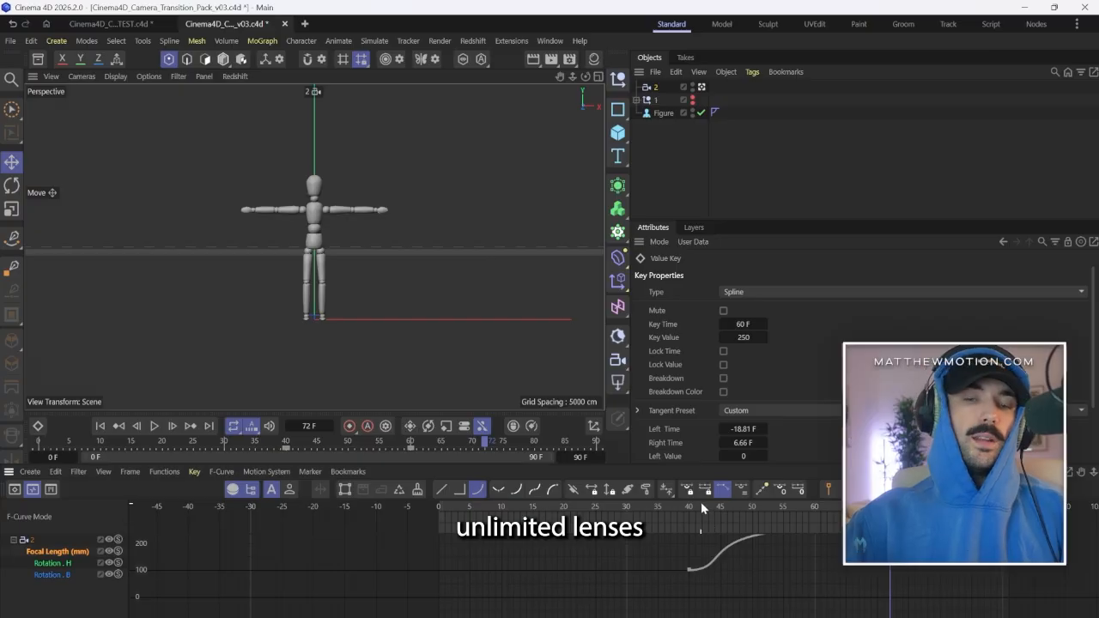
{"action": "left_click_drag", "start_coordinate": [689, 506], "coordinate": [692, 533]}
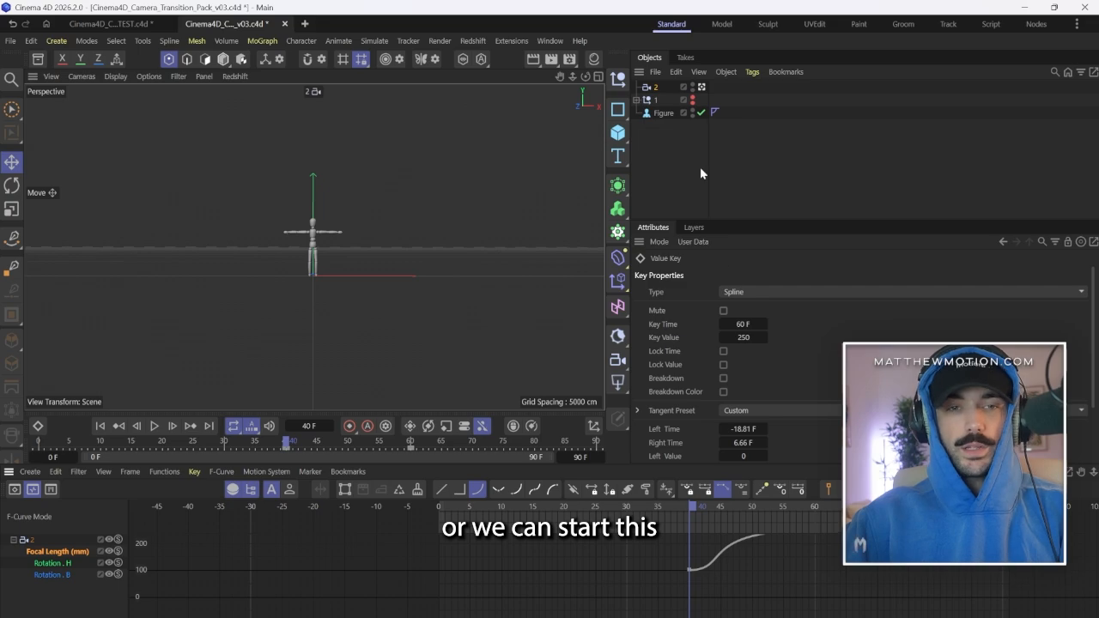
Set camera 2's Z position to -4000 cm and play the animation to check the framing.
{"action": "left_click", "coordinate": [655, 88]}
{"action": "left_click", "coordinate": [678, 273]}
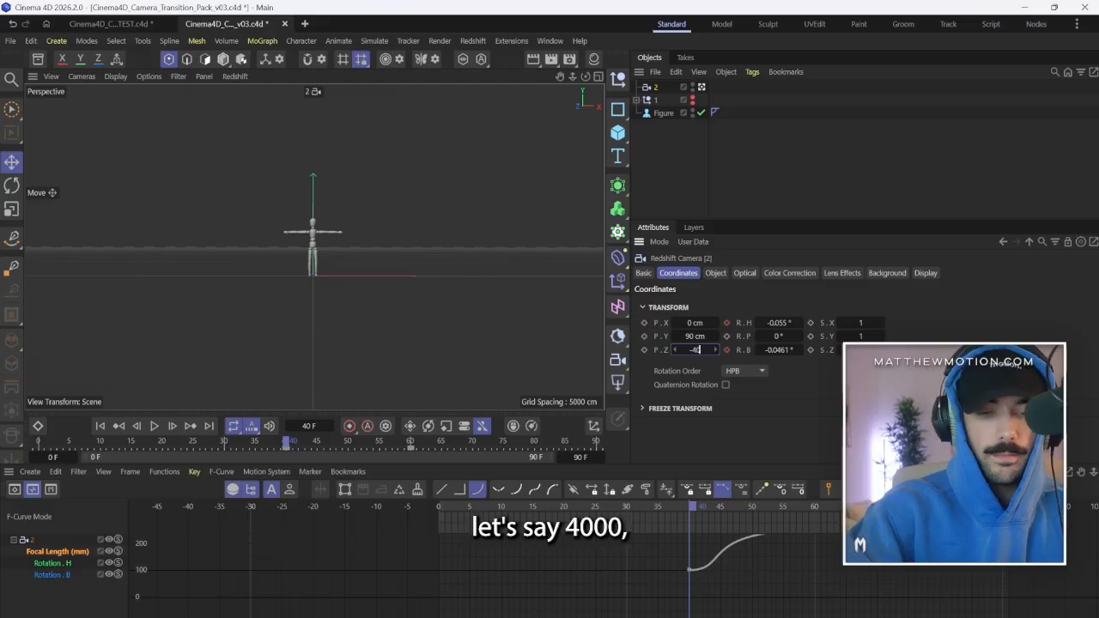
{"action": "type", "text": "-4000"}
{"action": "key", "text": "Return"}
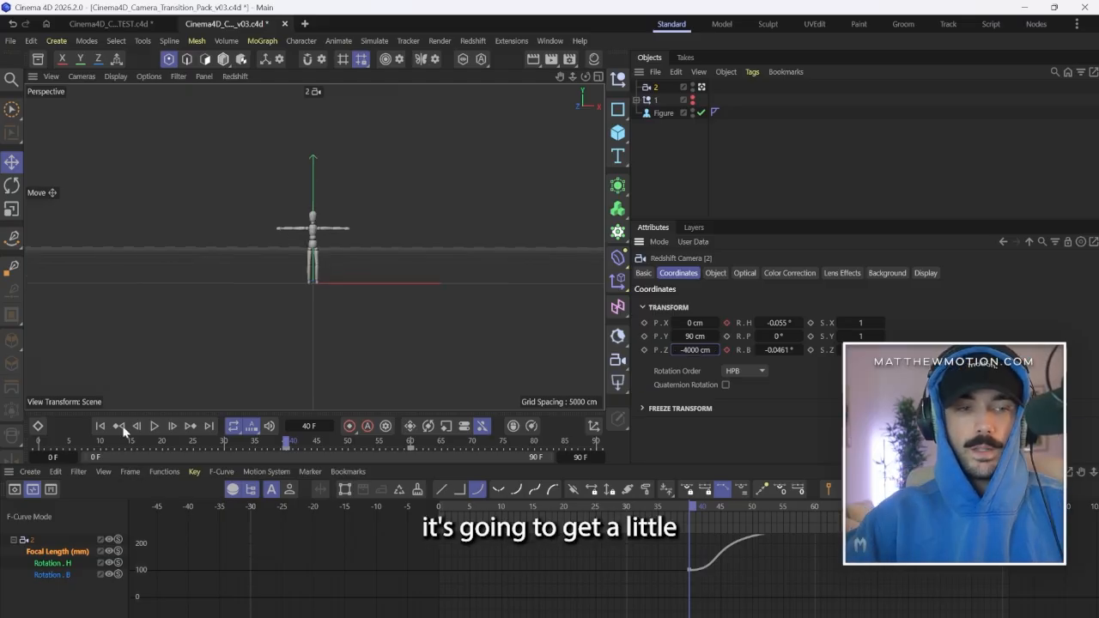
{"action": "left_click", "coordinate": [121, 426]}
{"action": "left_click", "coordinate": [154, 426]}
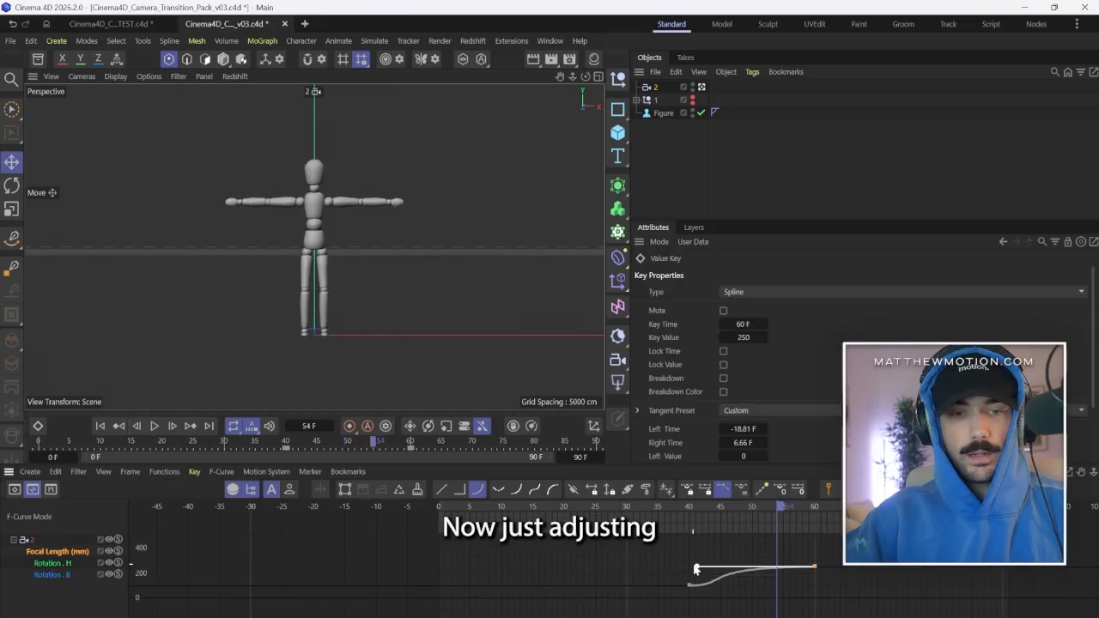
Extend the outgoing handle of the Focal Length key at frame 40 to about 10 frames and play back the zoom.
{"action": "left_click", "coordinate": [689, 584]}
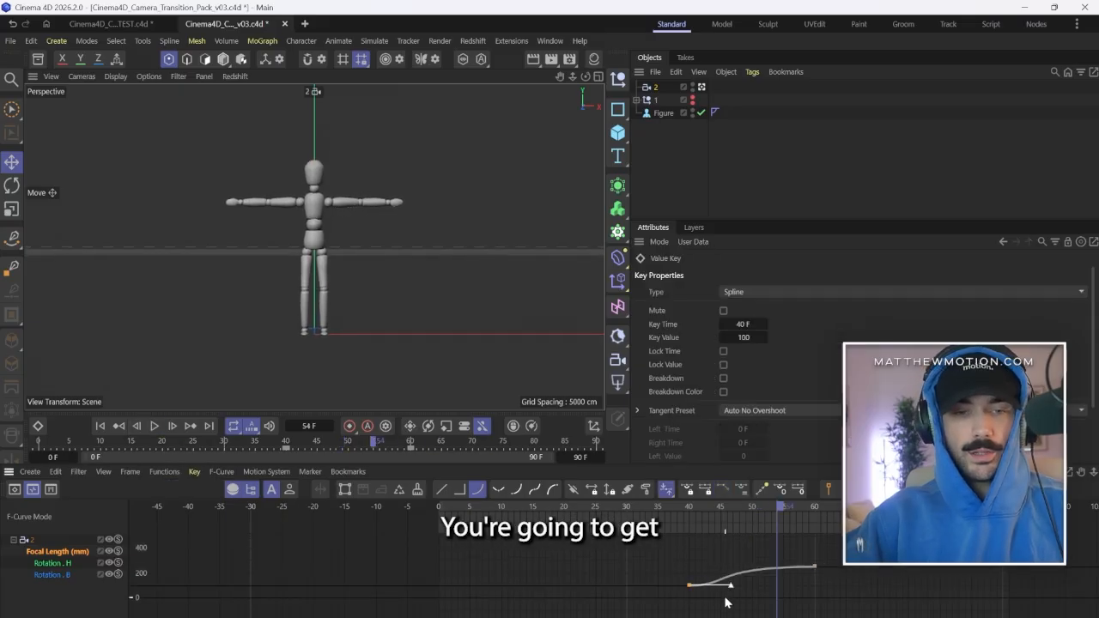
{"action": "left_click_drag", "start_coordinate": [731, 588], "coordinate": [752, 587]}
{"action": "left_click", "coordinate": [700, 506]}
{"action": "key", "text": "F8"}
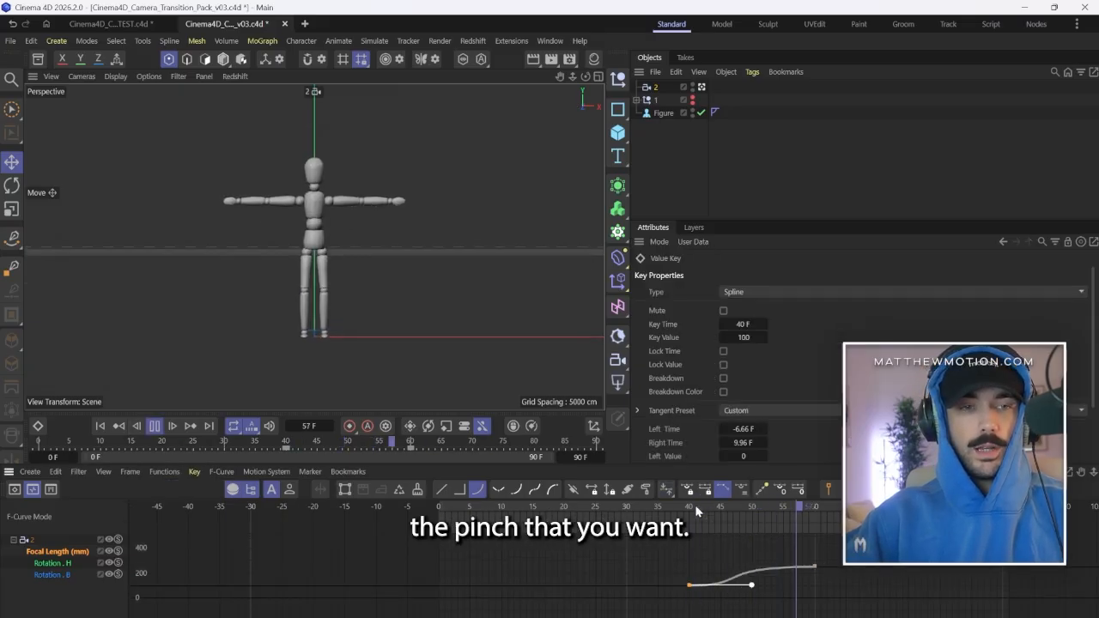
{"action": "key", "text": "F8"}
{"action": "left_click", "coordinate": [806, 507]}
{"action": "left_click_drag", "start_coordinate": [806, 505], "coordinate": [803, 507]}
Keyframe camera 2's heading at -10° on frame 90 for a whip-pan exit and scrub back to check the motion.
{"action": "left_click", "coordinate": [655, 93]}
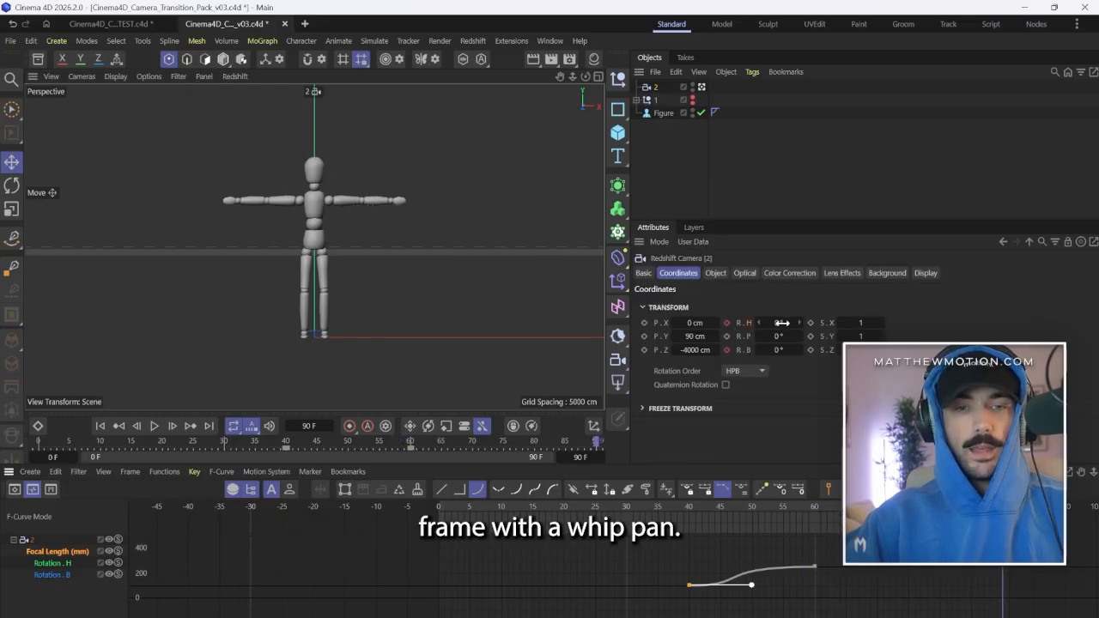
{"action": "left_click_drag", "start_coordinate": [781, 323], "coordinate": [764, 324]}
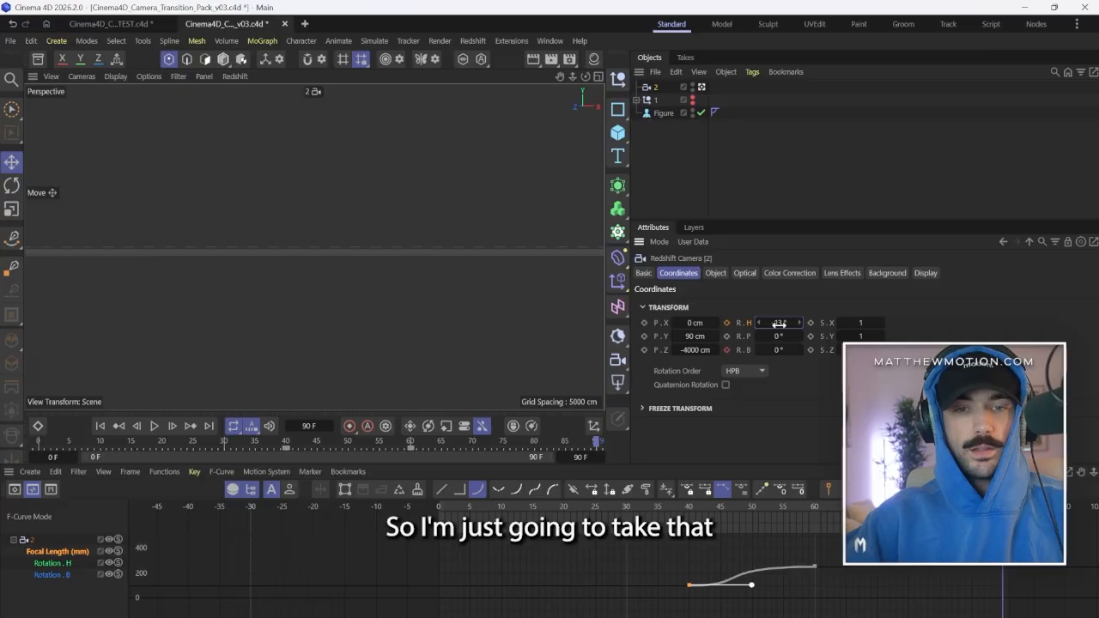
{"action": "left_click_drag", "start_coordinate": [759, 324], "coordinate": [734, 323]}
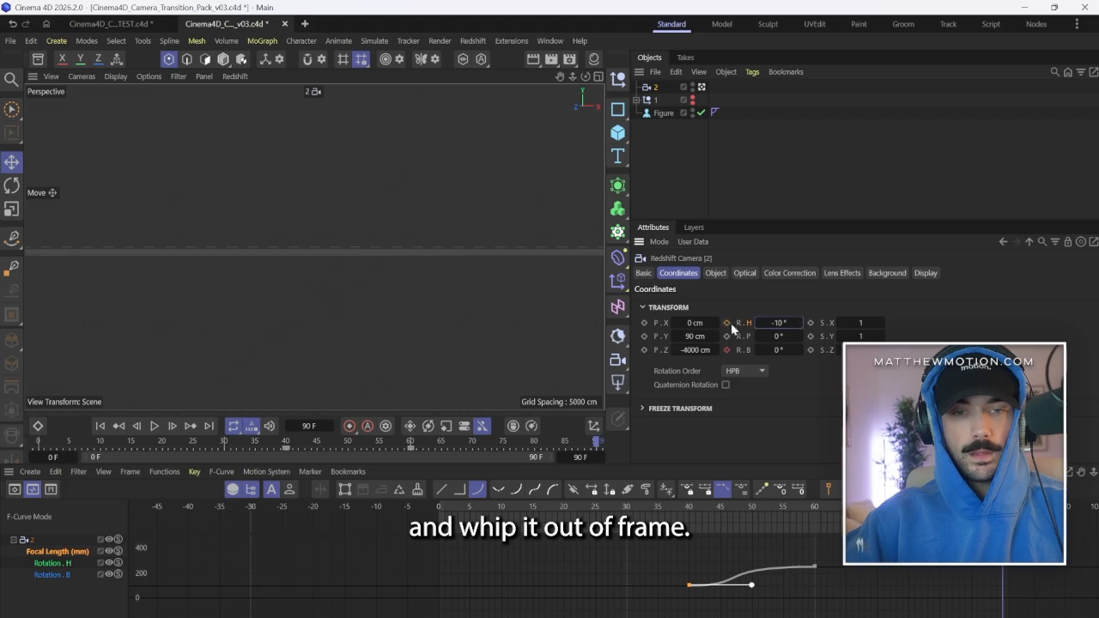
{"action": "left_click", "coordinate": [727, 322]}
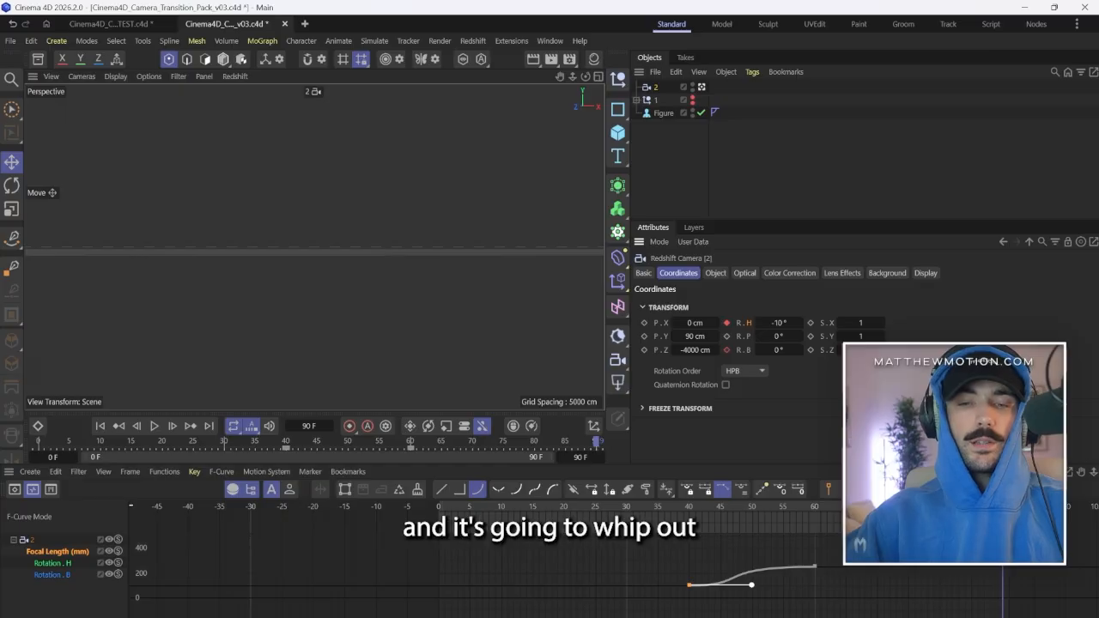
{"action": "left_click_drag", "start_coordinate": [1003, 507], "coordinate": [984, 506]}
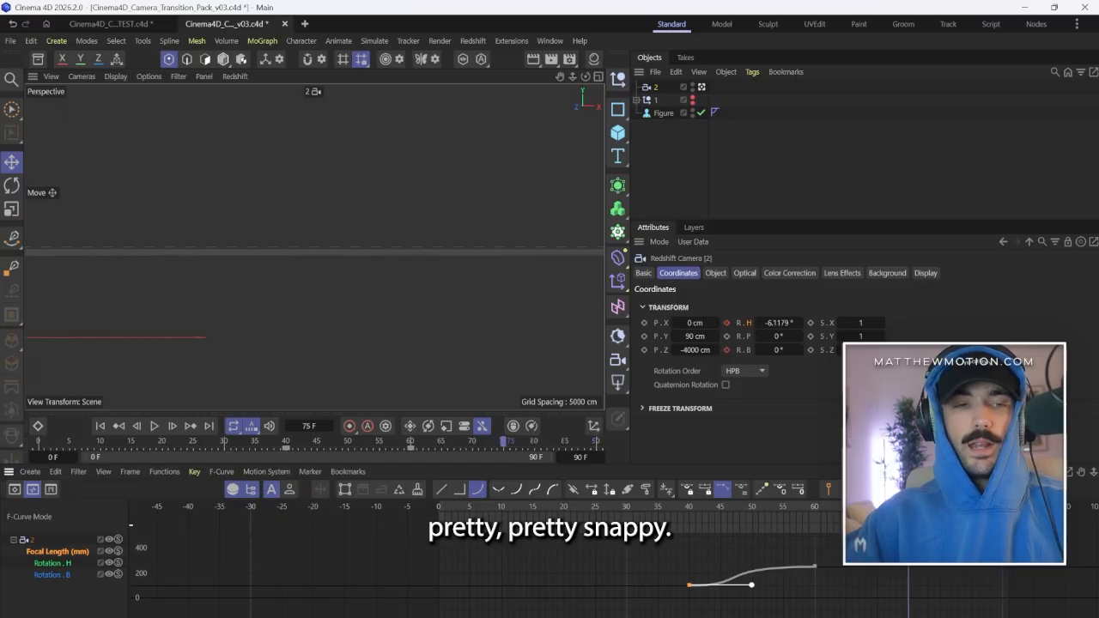
{"action": "left_click_drag", "start_coordinate": [908, 507], "coordinate": [840, 507]}
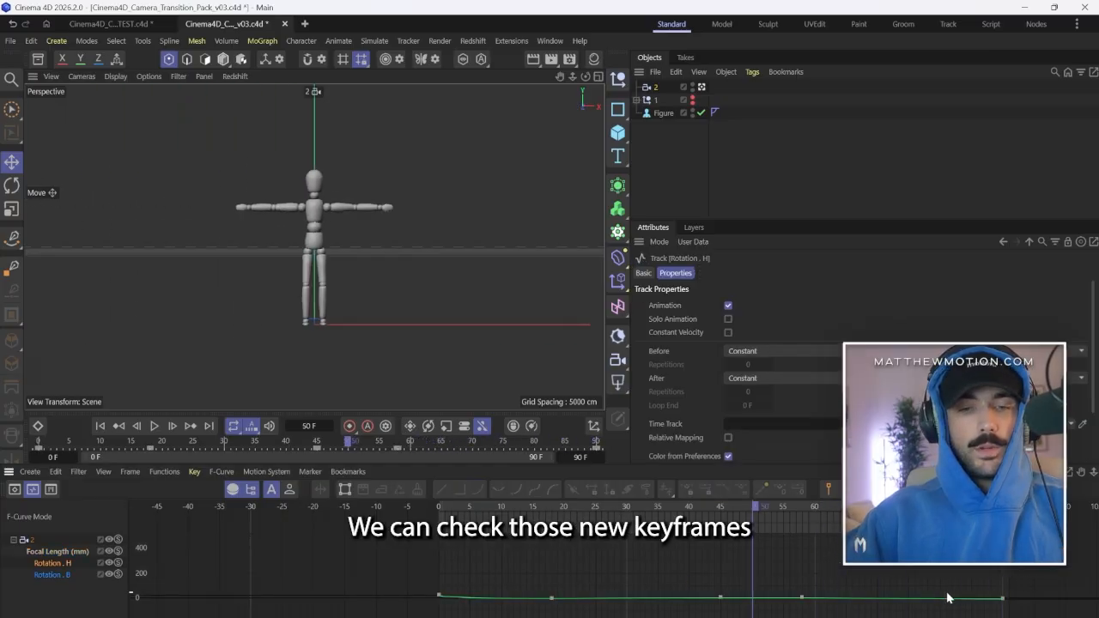
Stretch the outgoing handle of the Rotation.H key at frame 58 to about 29 frames to delay the exit, and play it back.
{"action": "scroll", "coordinate": [935, 601], "scroll_direction": "up", "scroll_amount": 6}
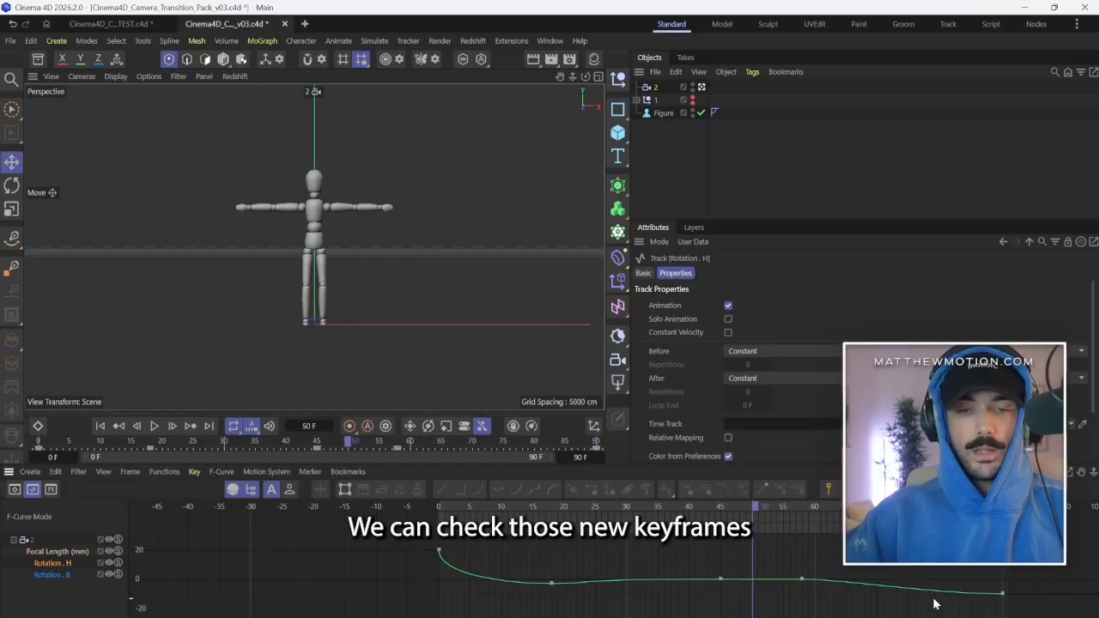
{"action": "scroll", "coordinate": [934, 603], "scroll_direction": "up", "scroll_amount": 3}
{"action": "left_click", "coordinate": [800, 568]}
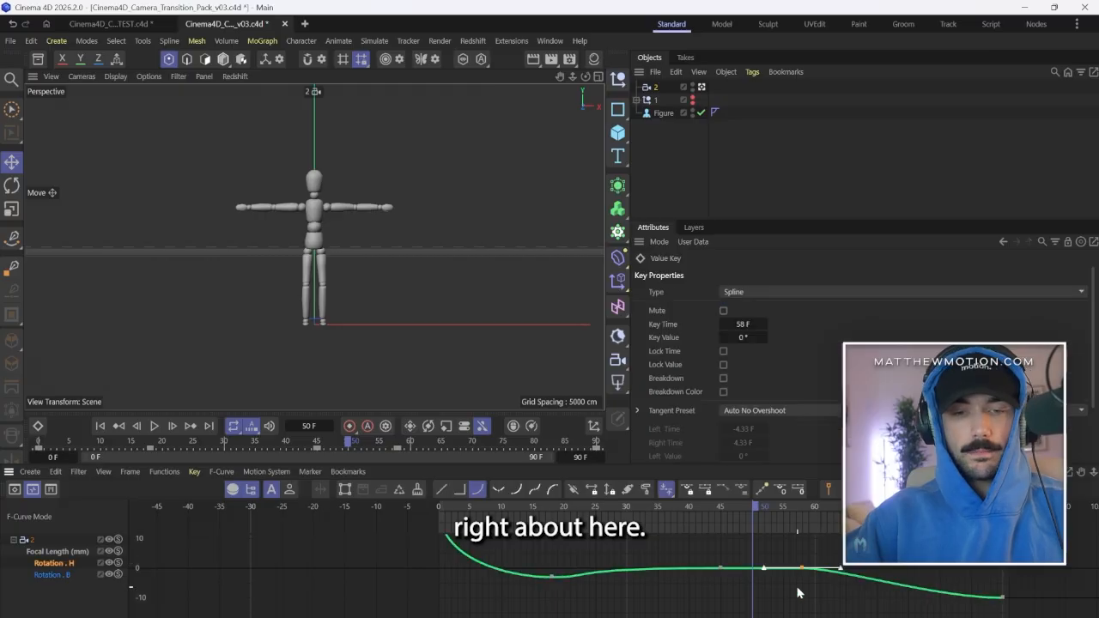
{"action": "left_click_drag", "start_coordinate": [841, 571], "coordinate": [985, 598]}
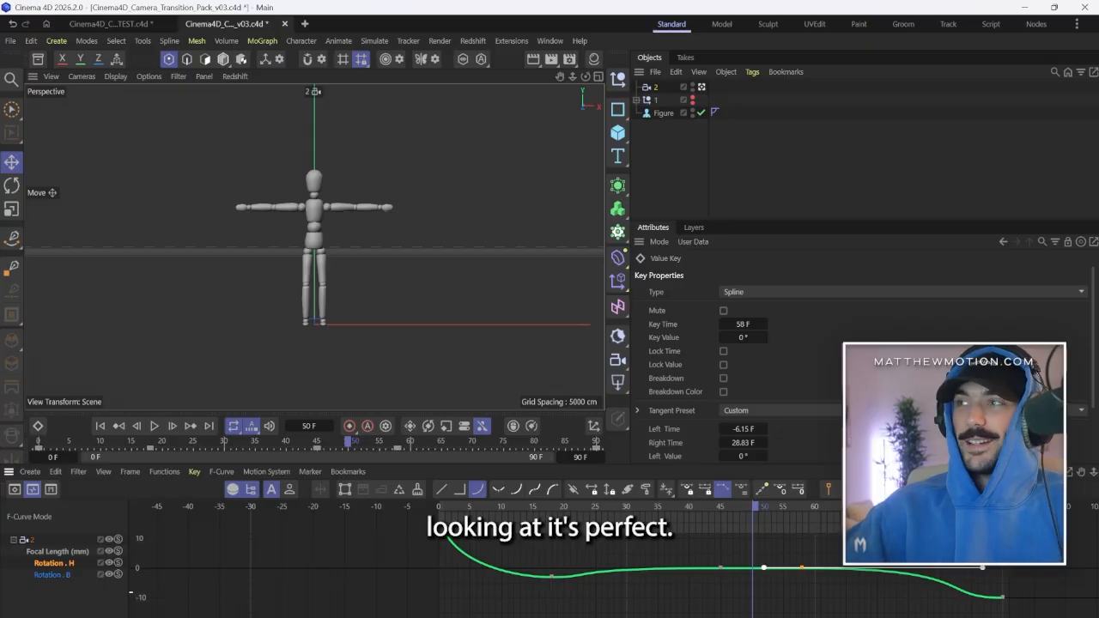
{"action": "key", "text": "space"}
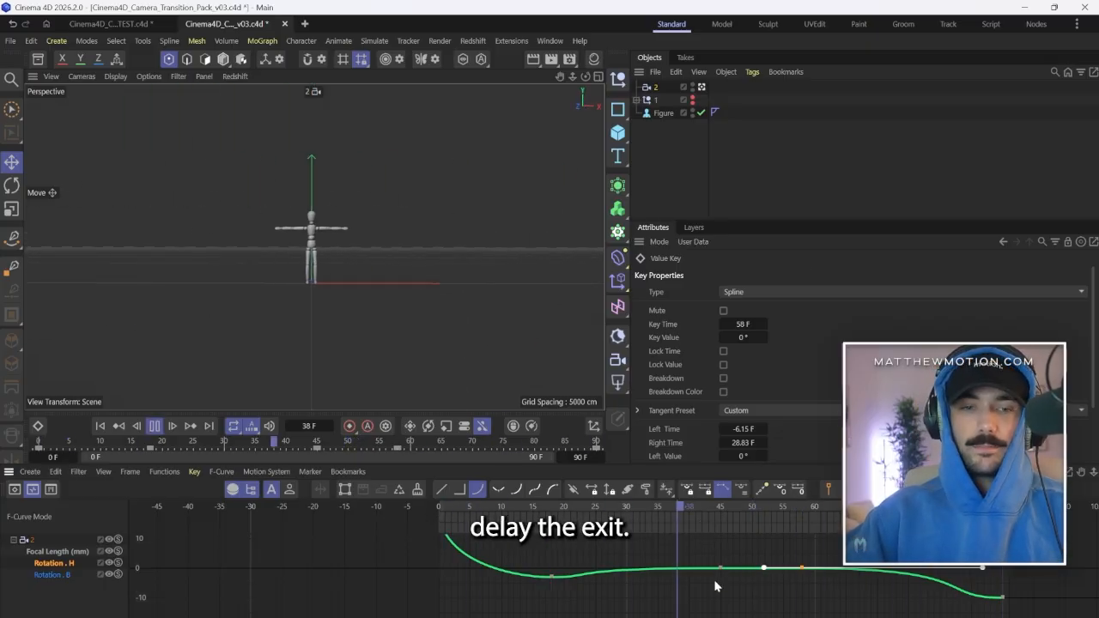
{"action": "left_click", "coordinate": [714, 581]}
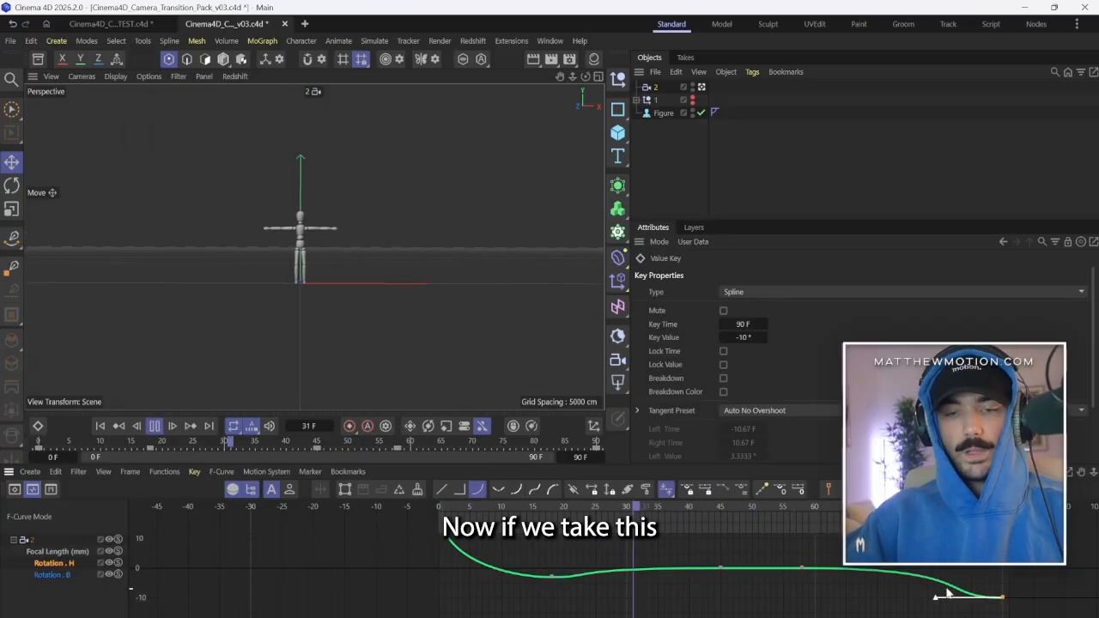
{"action": "key", "text": "space"}
Pull the incoming handle of the Rotation.H key at frame 90 steeply upward by about 4° for a sharper exit, and play it back.
{"action": "left_click_drag", "start_coordinate": [938, 604], "coordinate": [1000, 591]}
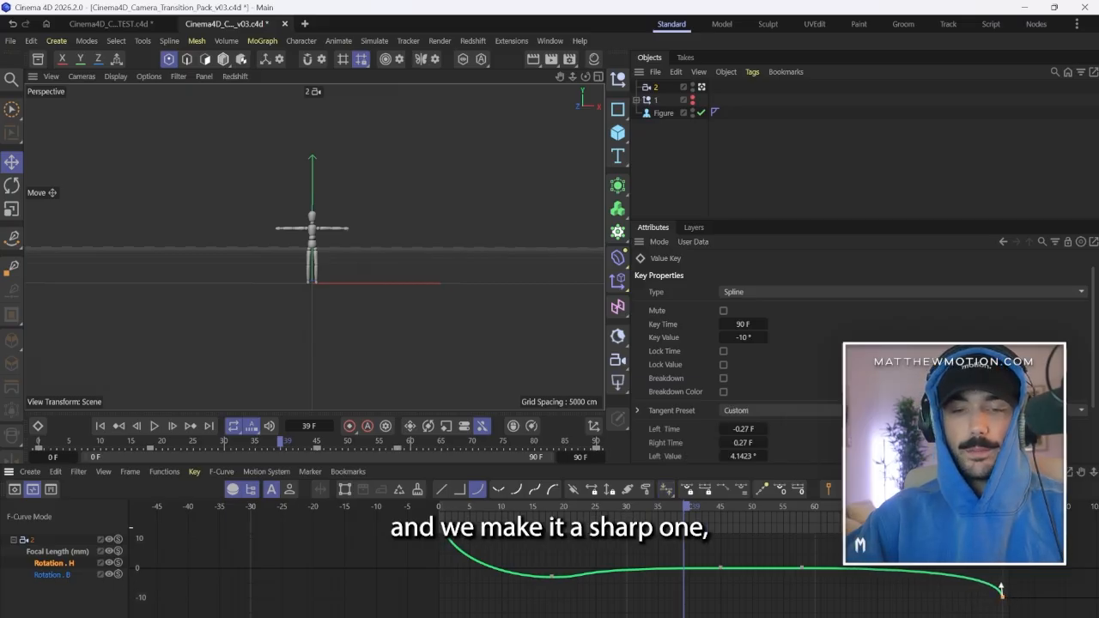
{"action": "key", "text": "space"}
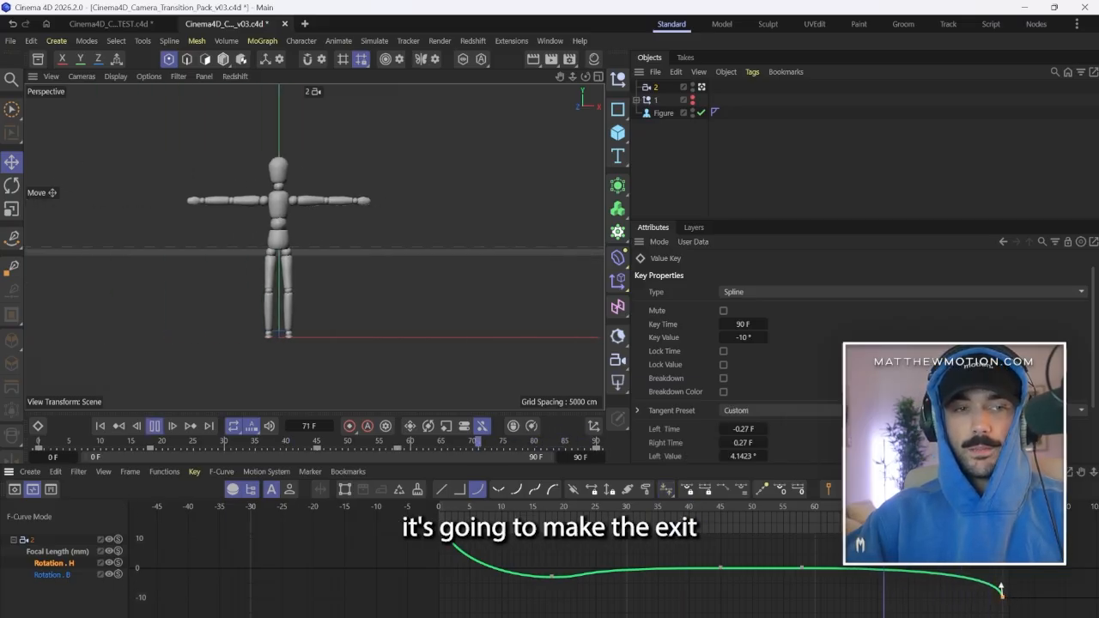
{"action": "key", "text": "space"}
{"action": "left_click", "coordinate": [1011, 603]}
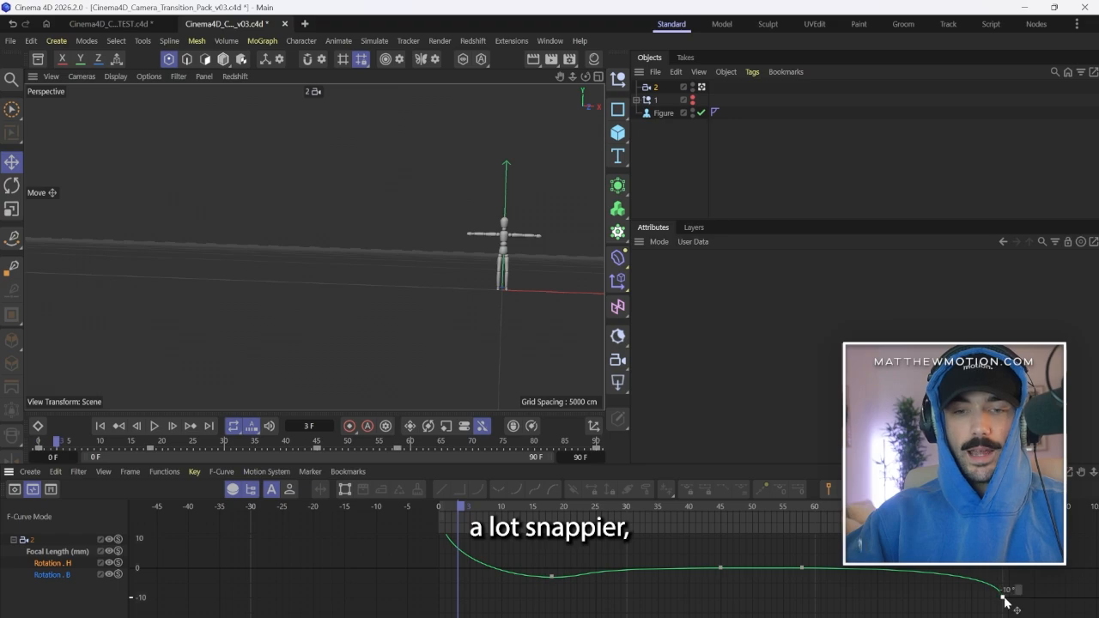
Move the Rotation.H key at frame 58 to frame 68 and trim its outgoing handle to about 22 frames.
{"action": "left_click", "coordinate": [801, 568]}
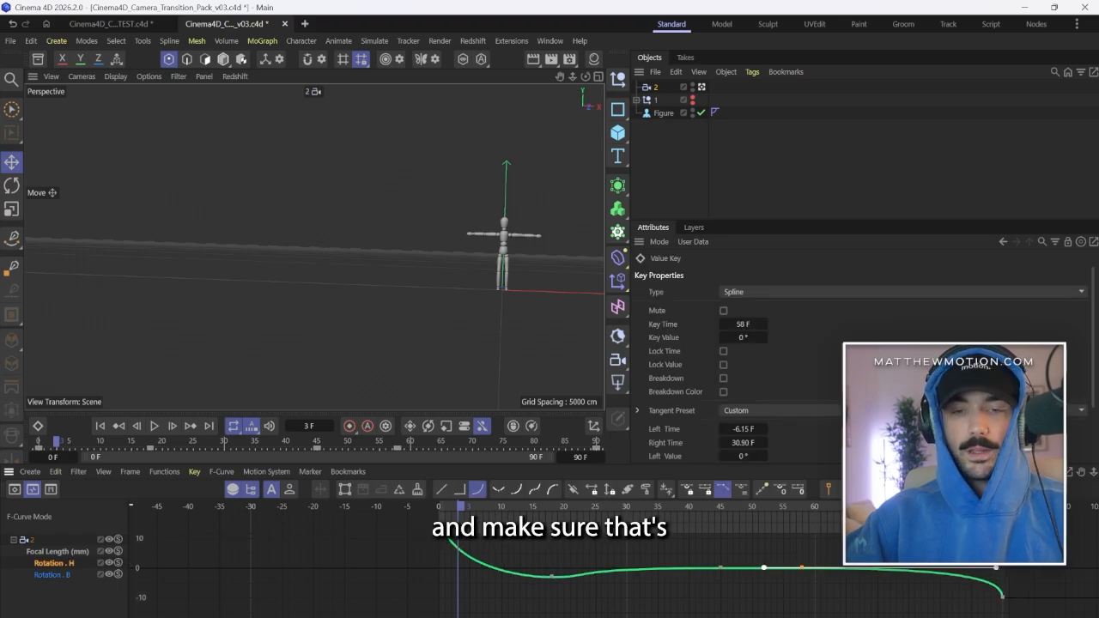
{"action": "key", "text": "space"}
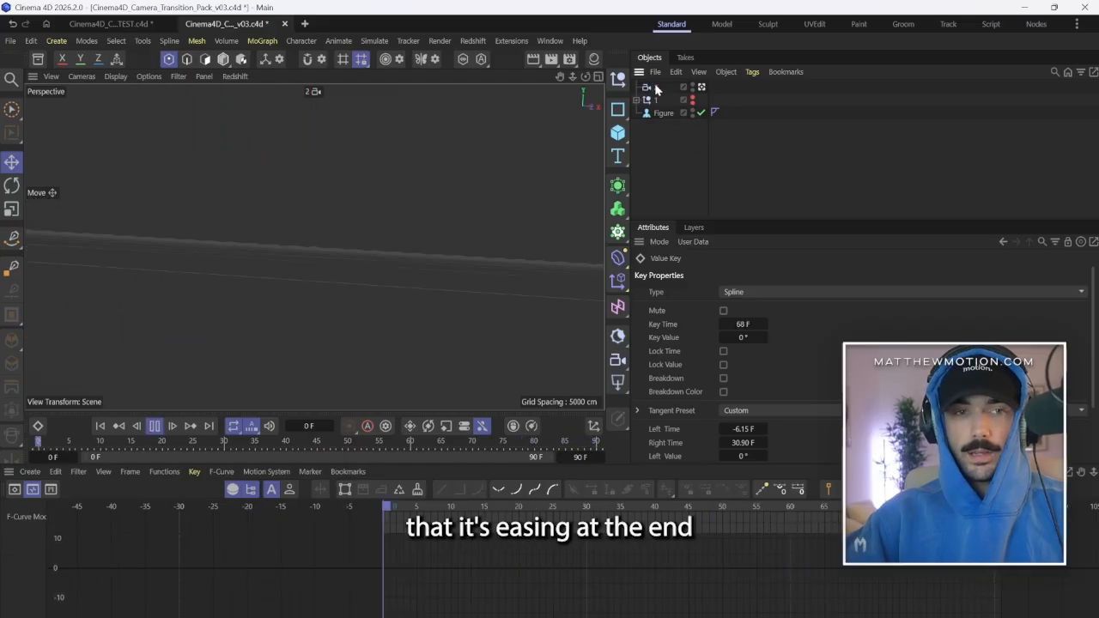
{"action": "left_click", "coordinate": [657, 88]}
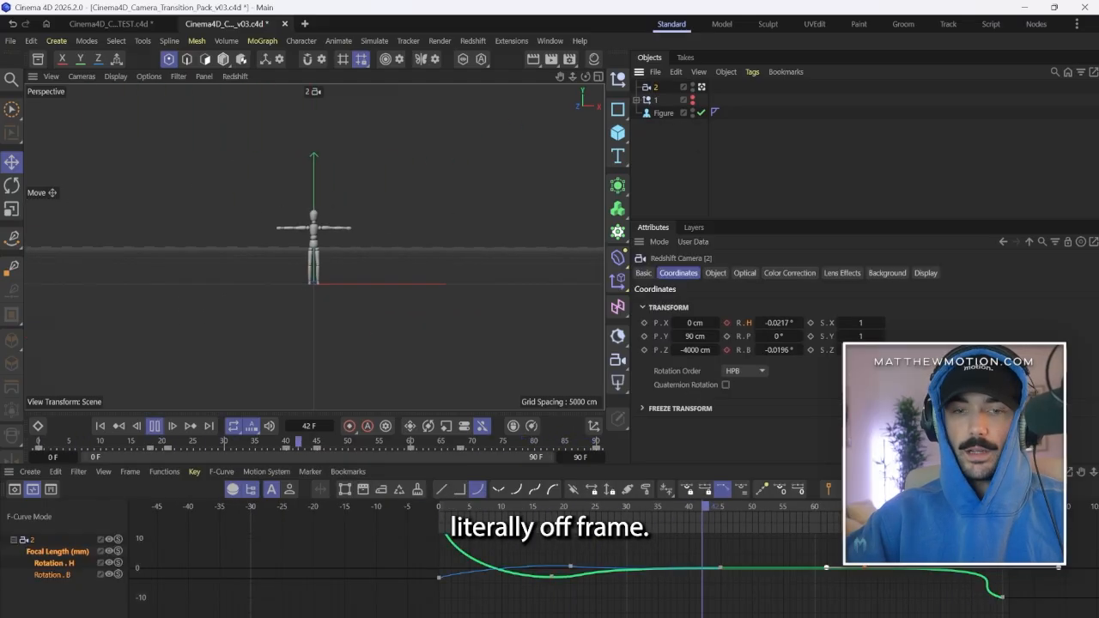
{"action": "left_click", "coordinate": [1014, 596]}
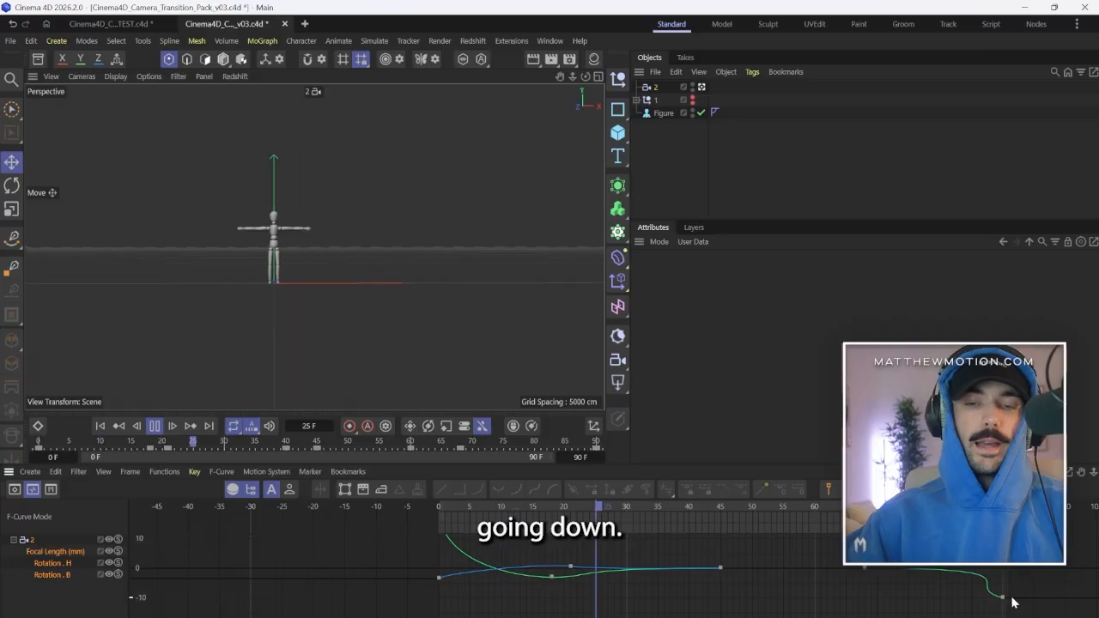
{"action": "left_click", "coordinate": [1003, 596]}
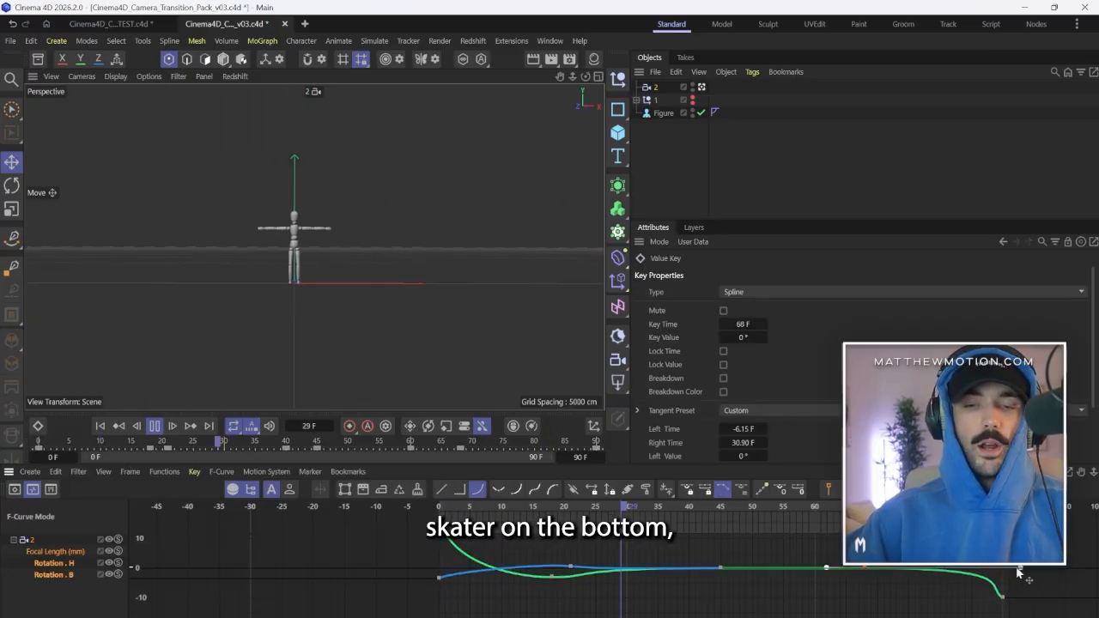
{"action": "left_click_drag", "start_coordinate": [1003, 568], "coordinate": [1002, 568]}
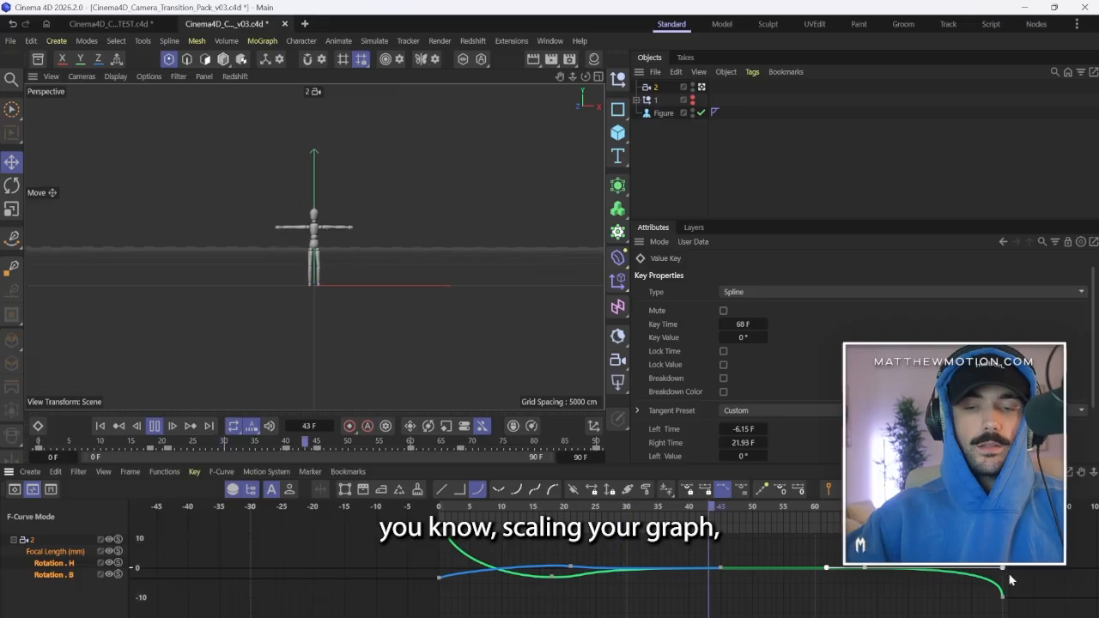
Shift the Rotation.H key at frame 68 to frame 70 for a longer pause and play the animation from the start.
{"action": "left_click", "coordinate": [1014, 599]}
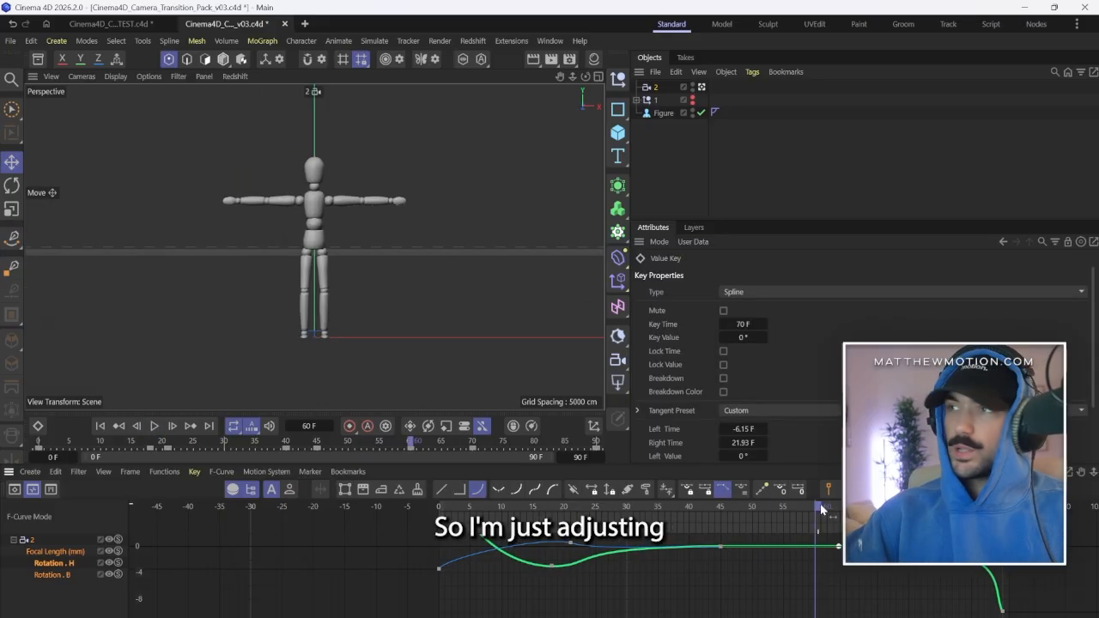
{"action": "left_click_drag", "start_coordinate": [821, 507], "coordinate": [846, 507]}
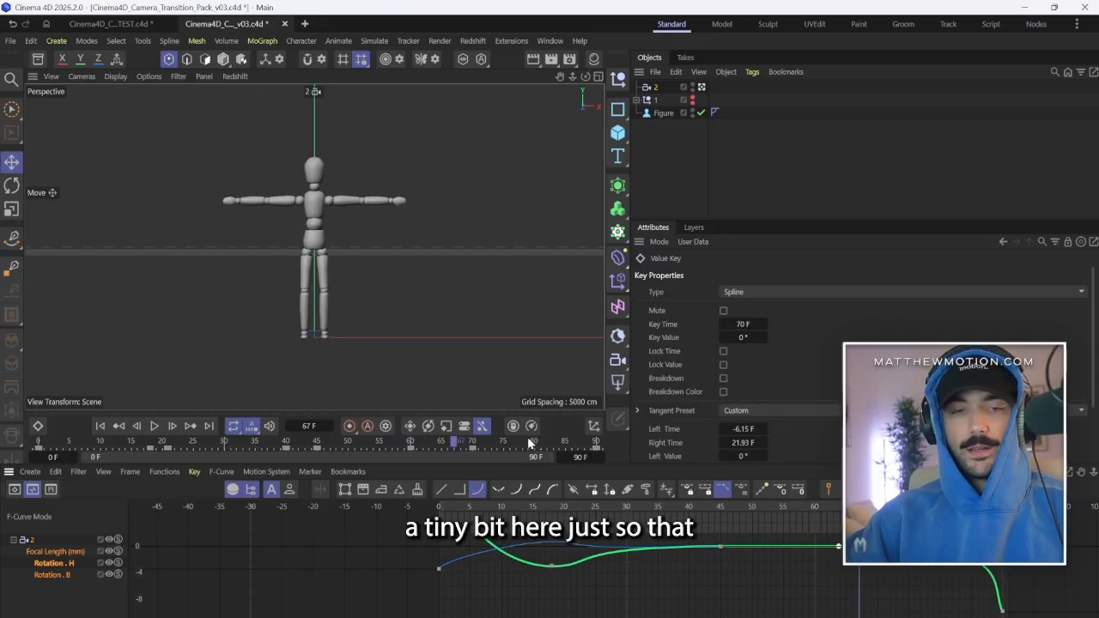
{"action": "left_click_drag", "start_coordinate": [820, 508], "coordinate": [437, 503]}
{"action": "key", "text": "F8"}
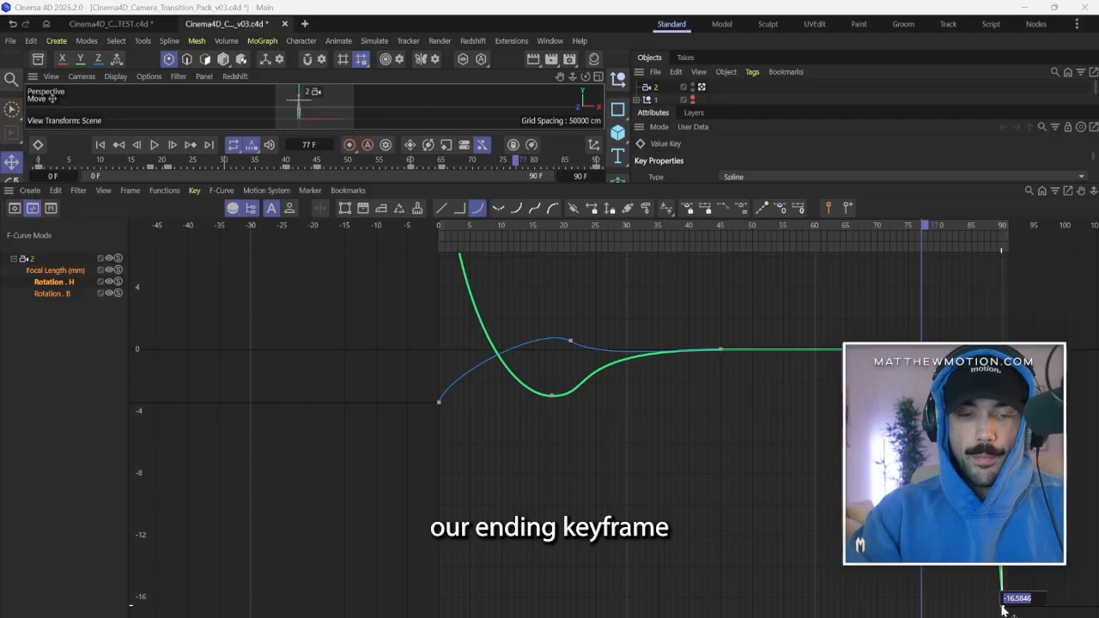
Set the Rotation.H key at frame 90 to -20° and play back the exit.
{"action": "key", "text": "BackSpace"}
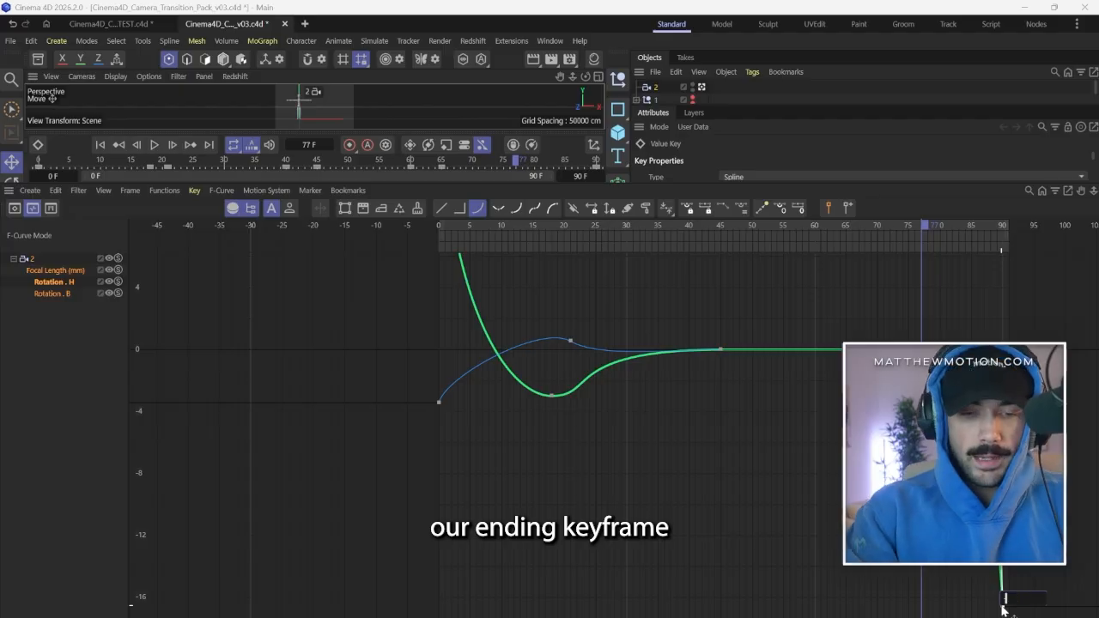
{"action": "type", "text": "-20"}
{"action": "key", "text": "Return"}
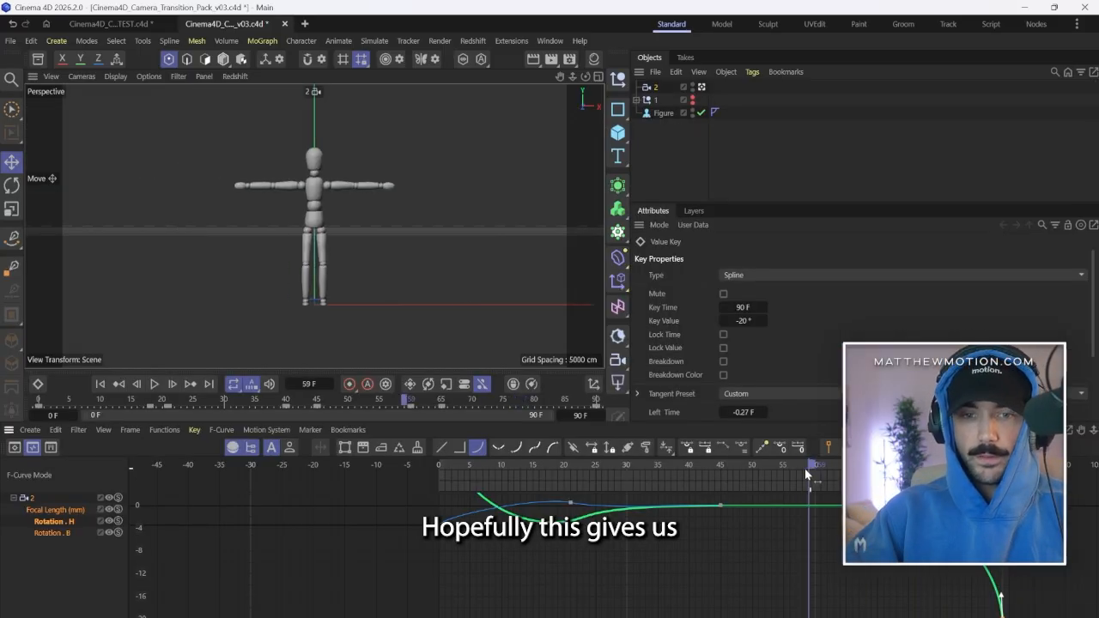
{"action": "left_click_drag", "start_coordinate": [810, 475], "coordinate": [723, 478]}
{"action": "key", "text": "F8"}
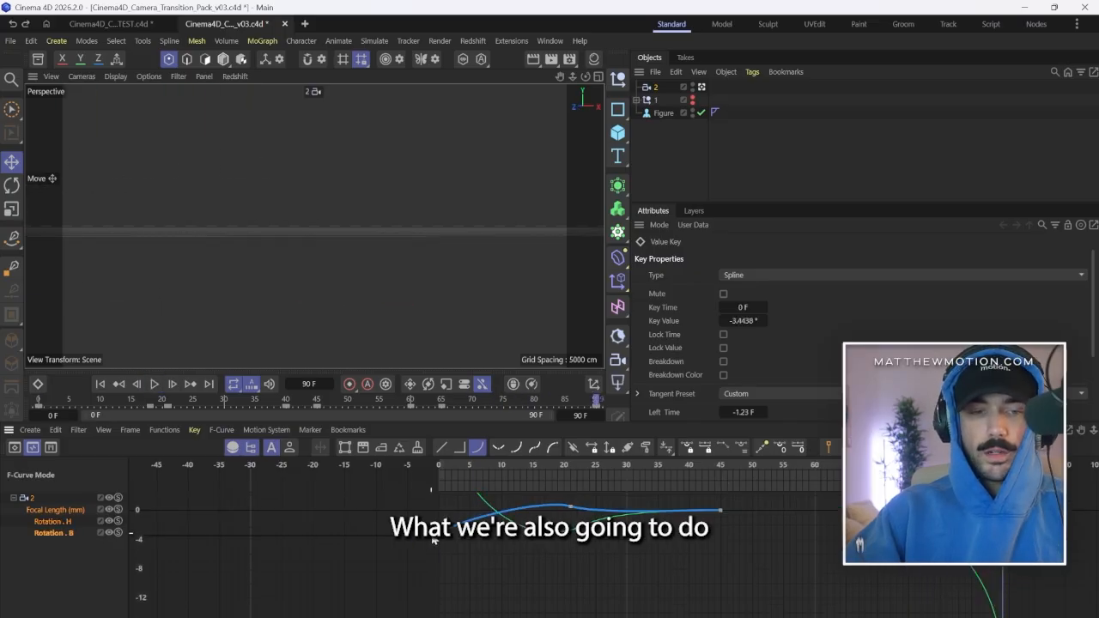
On the Rotation.B curve, copy the frame 45 key to frame 60 and the frame 0 key to frame 90.
{"action": "left_click_drag", "start_coordinate": [731, 505], "coordinate": [705, 527]}
{"action": "left_click", "coordinate": [50, 533]}
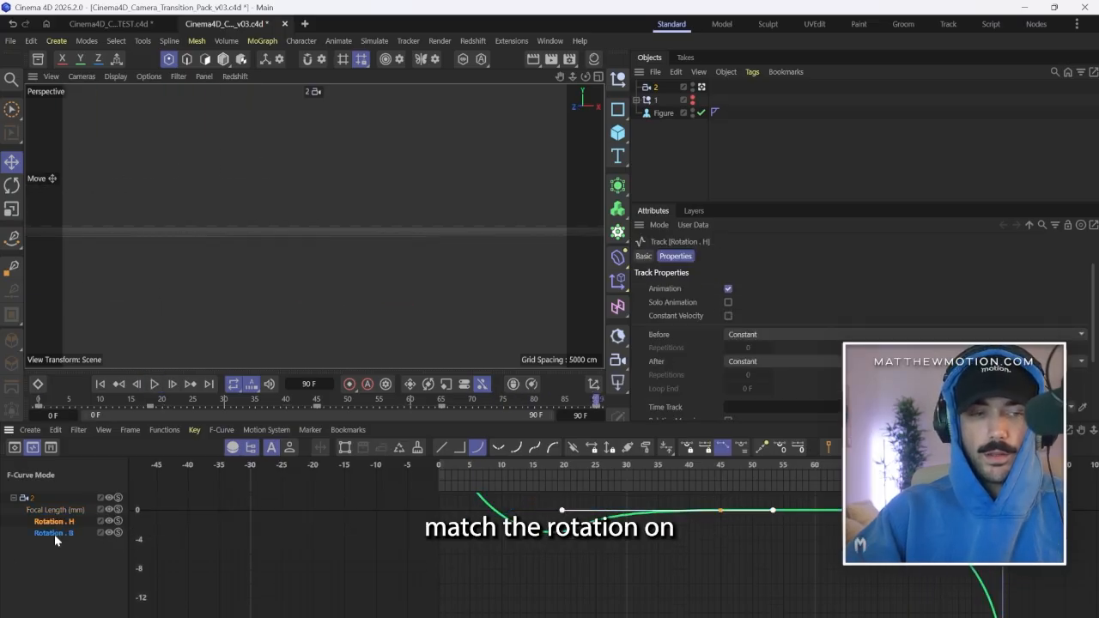
{"action": "left_click", "coordinate": [51, 533]}
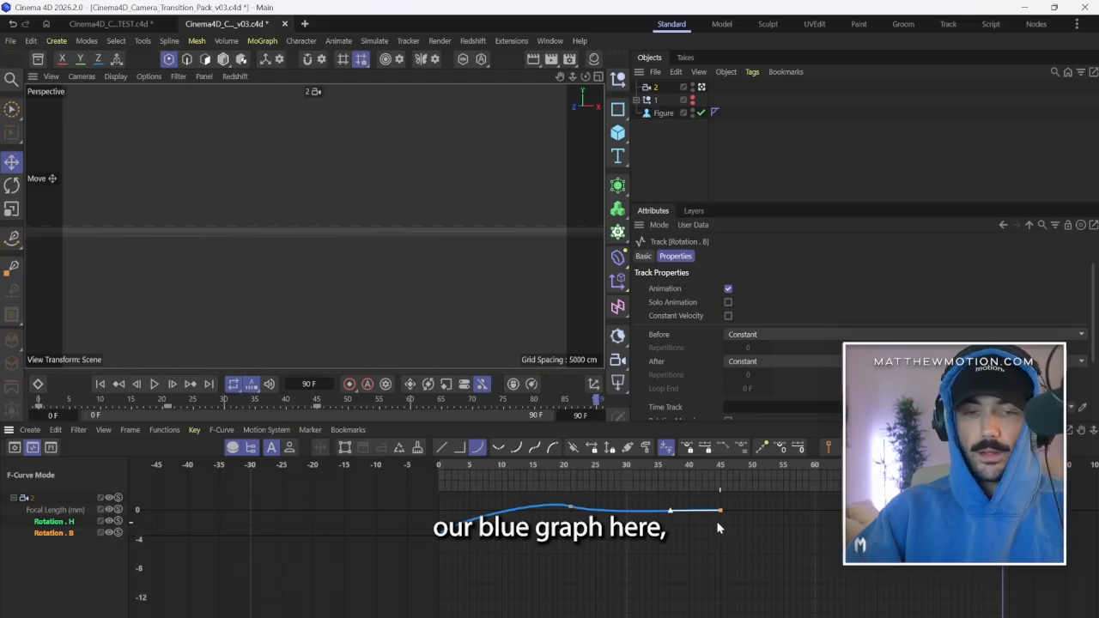
{"action": "left_click_drag", "start_coordinate": [700, 529], "coordinate": [722, 533]}
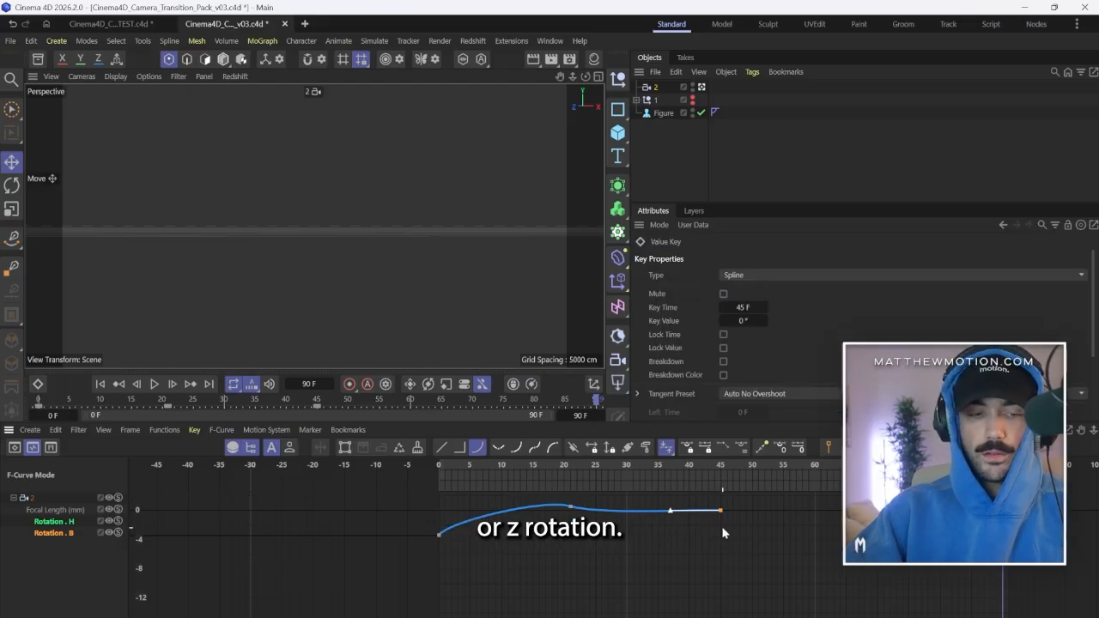
{"action": "left_click", "coordinate": [815, 470]}
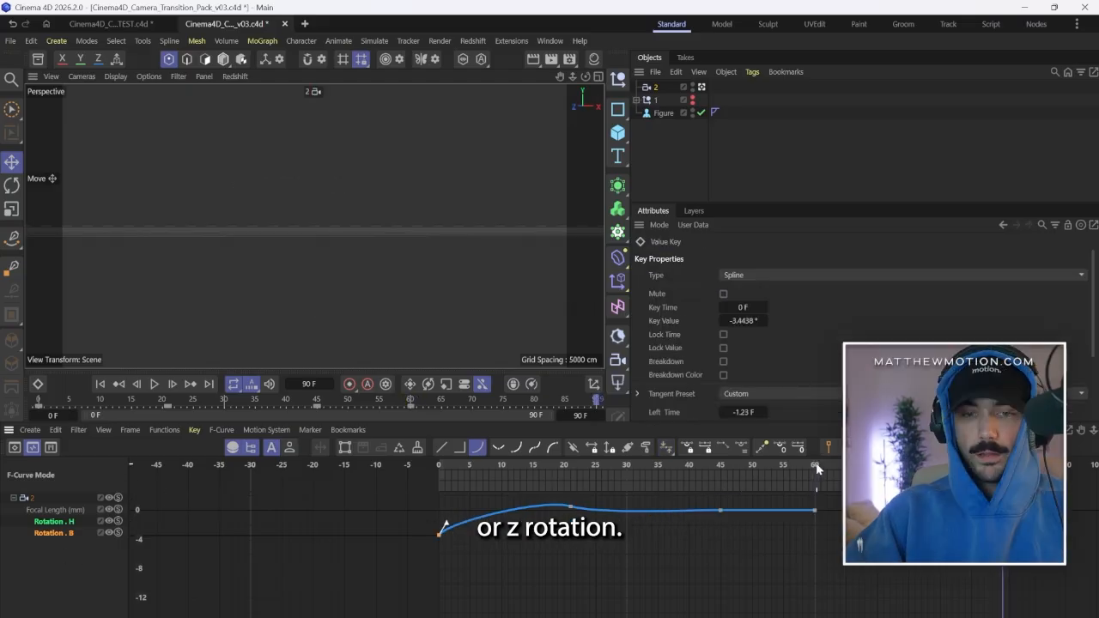
{"action": "key", "text": "ctrl+v"}
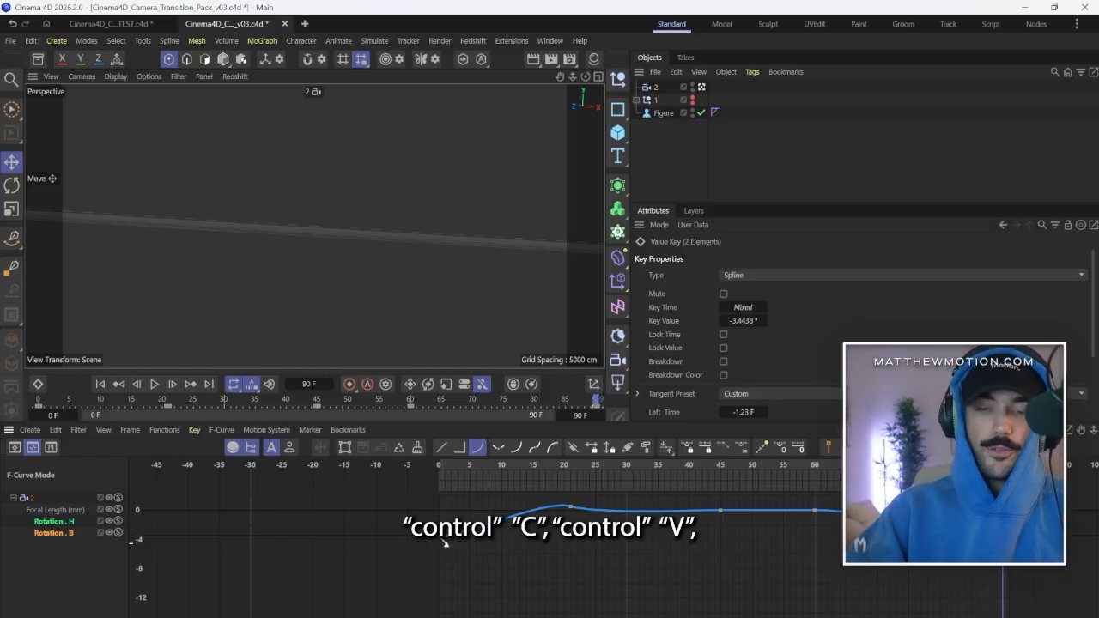
{"action": "left_click_drag", "start_coordinate": [445, 543], "coordinate": [444, 549]}
{"action": "key", "text": "ctrl+z"}
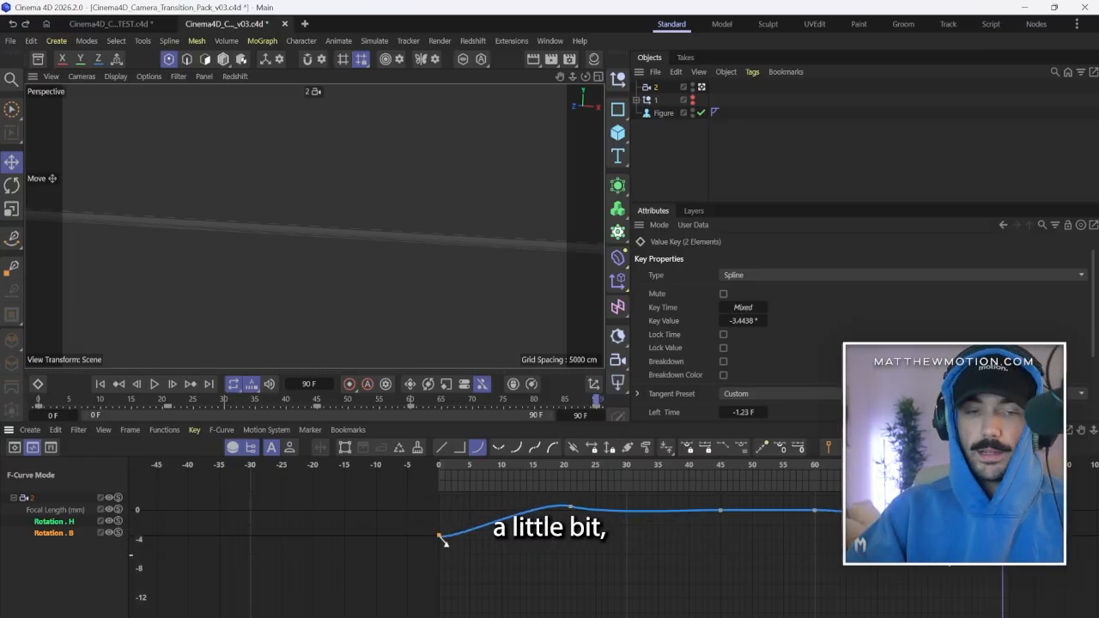
{"action": "key", "text": "ctrl+z"}
{"action": "key", "text": "ctrl+z"}
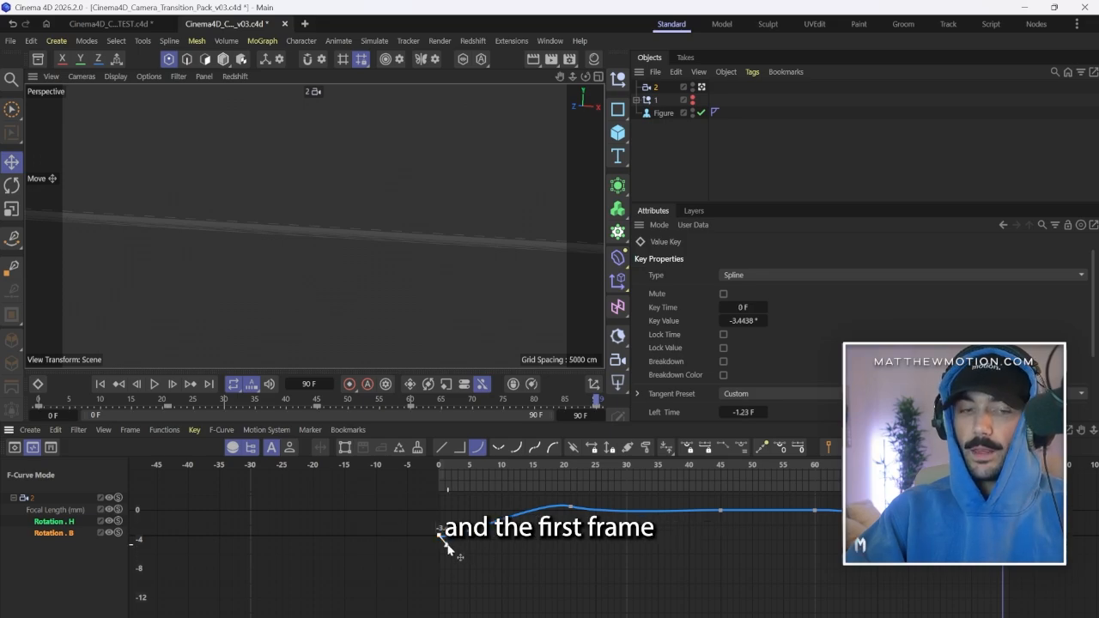
Adjust the handle of the Rotation.B key at frame 0 for a steeper start and play back the animation.
{"action": "left_click_drag", "start_coordinate": [440, 531], "coordinate": [444, 549]}
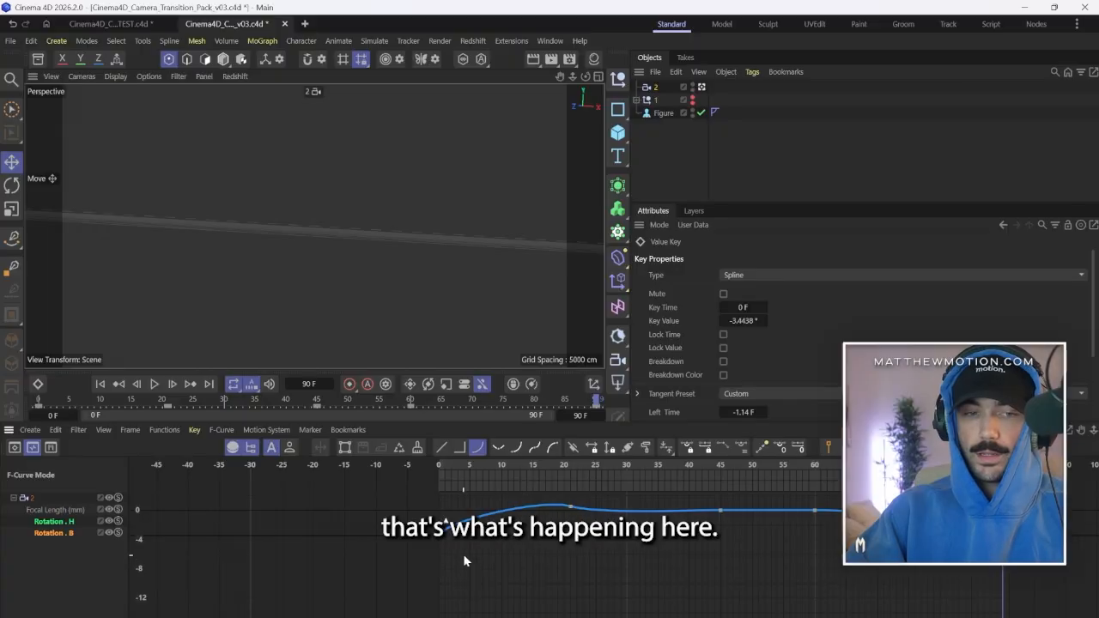
{"action": "scroll", "coordinate": [537, 550], "scroll_direction": "up", "scroll_amount": 2}
{"action": "scroll", "coordinate": [490, 562], "scroll_direction": "down", "scroll_amount": 2}
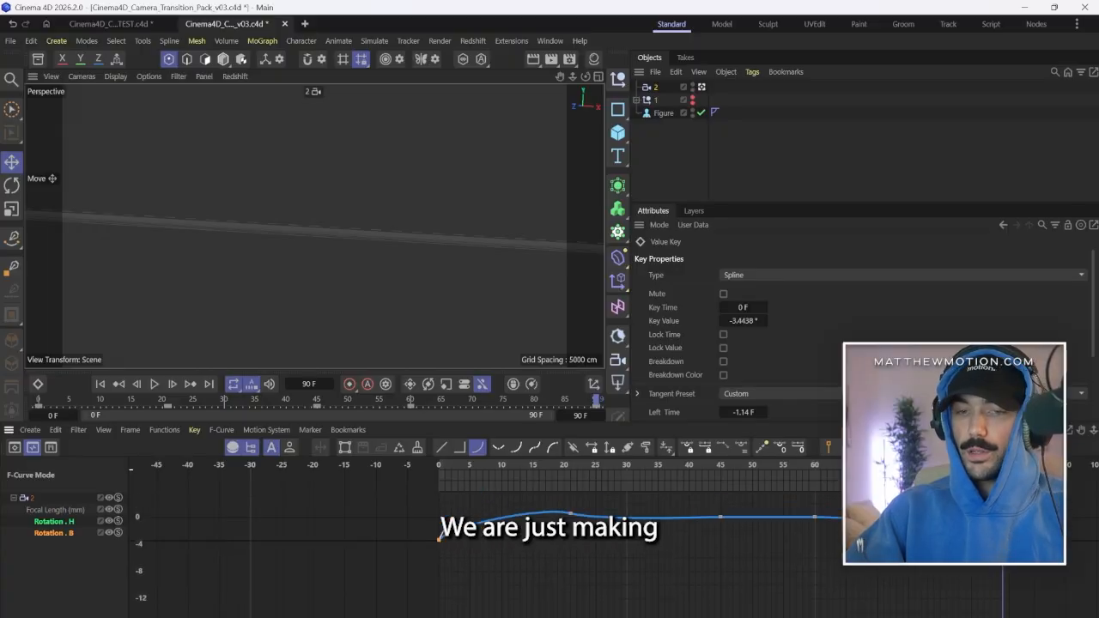
{"action": "mouse_move", "coordinate": [1003, 465]}
{"action": "left_mouse_down"}
{"action": "mouse_move", "coordinate": [864, 465]}
{"action": "mouse_move", "coordinate": [991, 465]}
{"action": "left_mouse_up"}
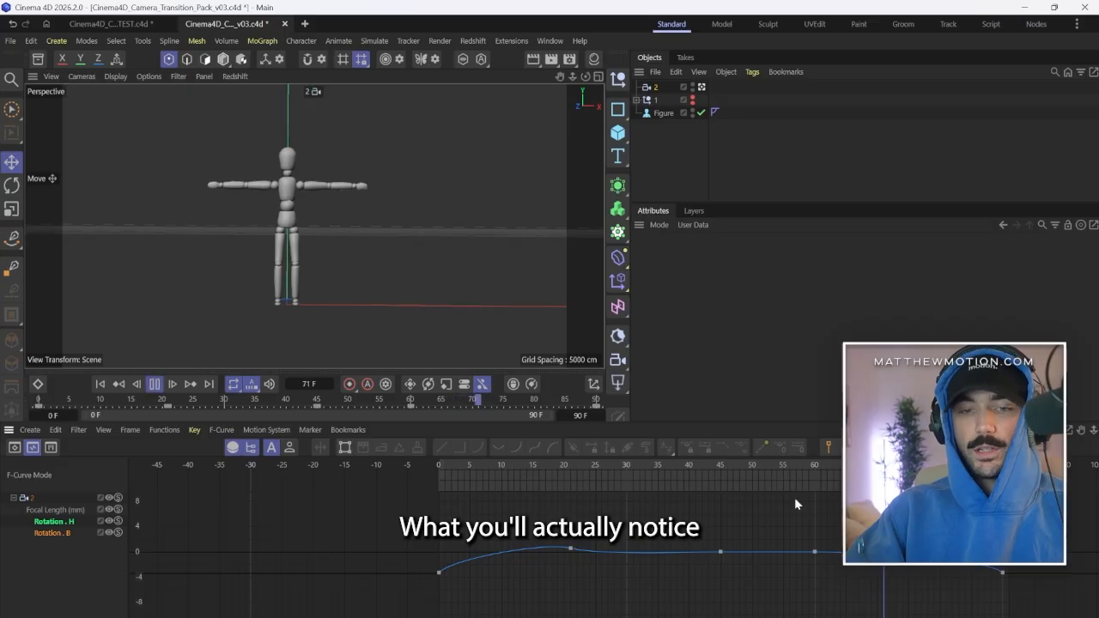
Raise the Rotation.B key at frame 90 to 2.8215° and adjust its handle so the curve ramps up steeply at the end.
{"action": "left_click", "coordinate": [154, 384]}
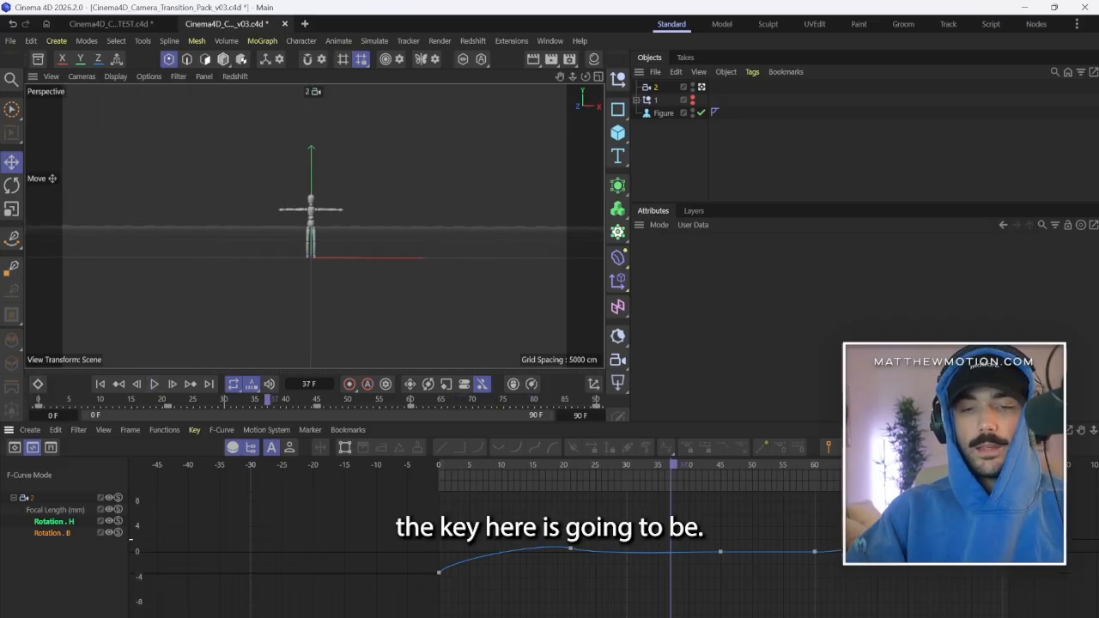
{"action": "left_click", "coordinate": [1002, 534]}
{"action": "left_click_drag", "start_coordinate": [768, 211], "coordinate": [764, 107]}
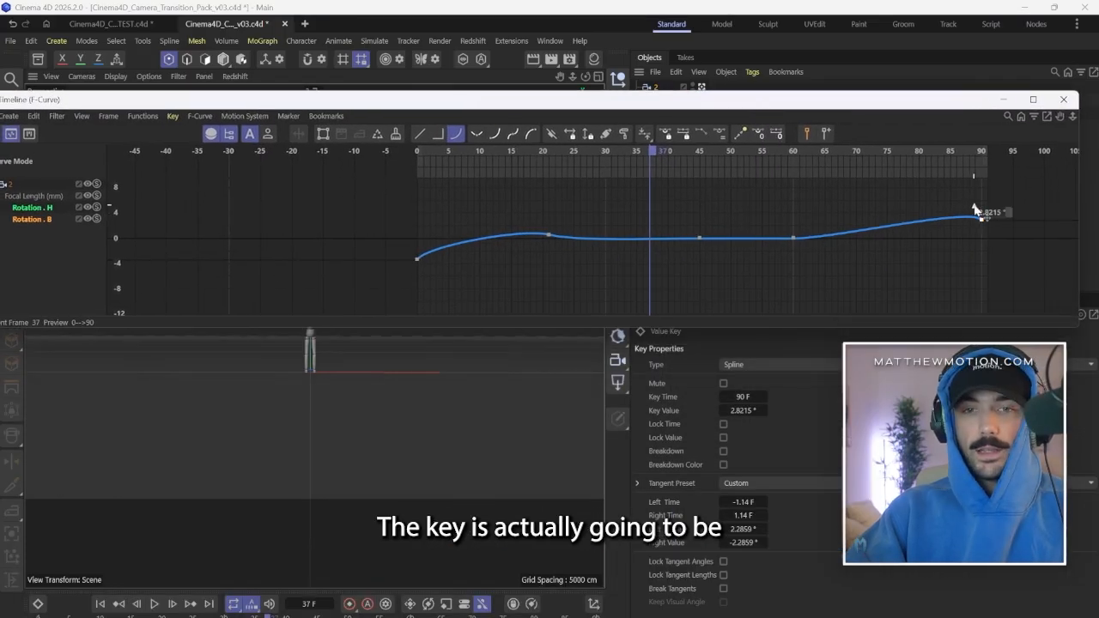
{"action": "scroll", "coordinate": [999, 202], "scroll_direction": "up", "scroll_amount": 3}
{"action": "scroll", "coordinate": [1000, 203], "scroll_direction": "up", "scroll_amount": 2}
{"action": "left_click_drag", "start_coordinate": [974, 221], "coordinate": [979, 281]}
{"action": "scroll", "coordinate": [910, 225], "scroll_direction": "down", "scroll_amount": 3}
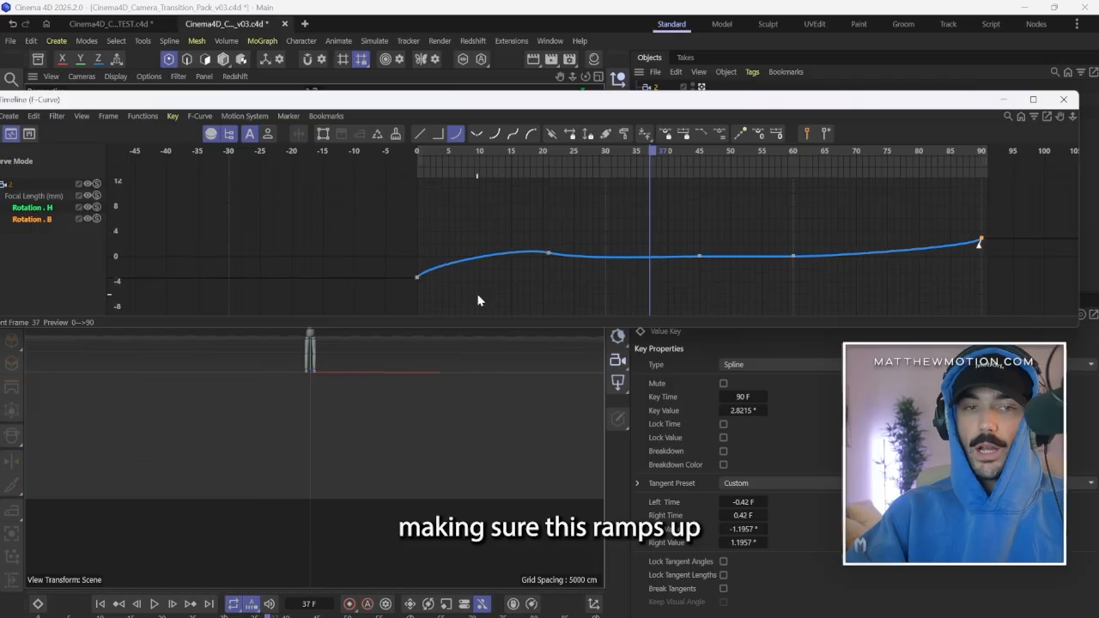
Examine the slopes at the Rotation.B keys on frames 0, 60 and 21 while scrubbing through the bank move.
{"action": "left_click", "coordinate": [416, 275]}
{"action": "left_click_drag", "start_coordinate": [466, 146], "coordinate": [838, 279]}
{"action": "left_click_drag", "start_coordinate": [812, 280], "coordinate": [776, 238]}
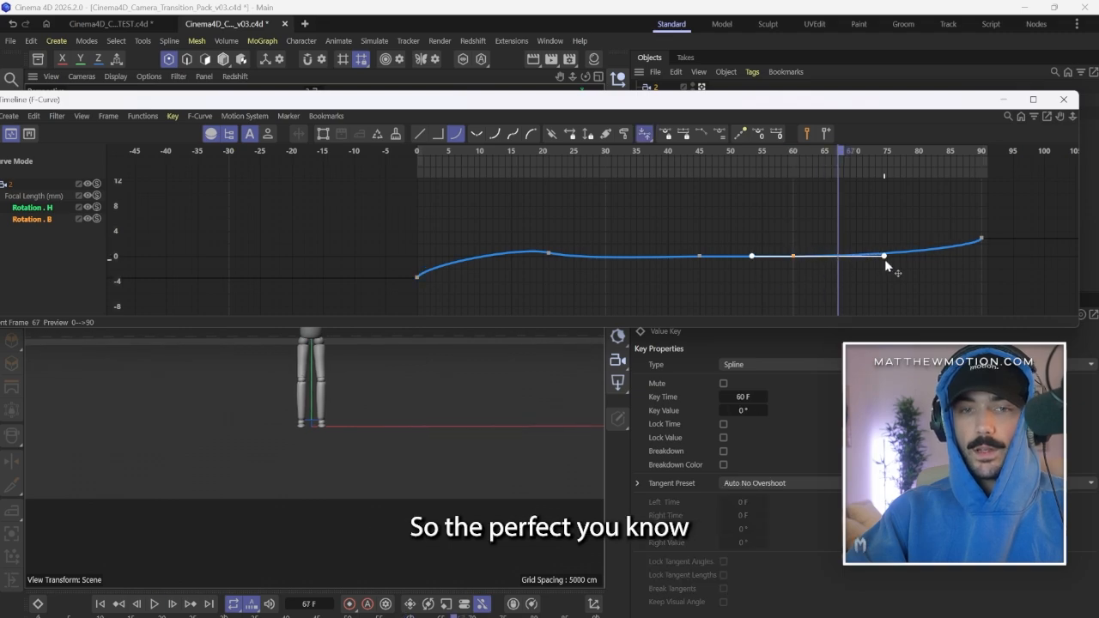
{"action": "left_click", "coordinate": [887, 272]}
{"action": "left_click_drag", "start_coordinate": [481, 150], "coordinate": [415, 198]}
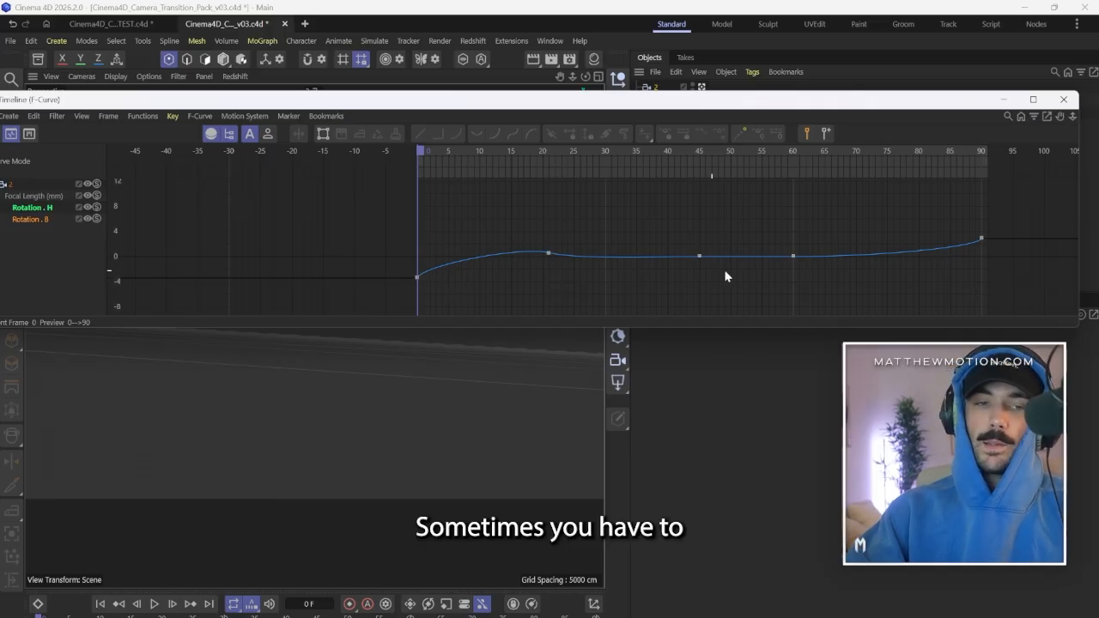
{"action": "scroll", "coordinate": [1003, 258], "scroll_direction": "up", "scroll_amount": 4}
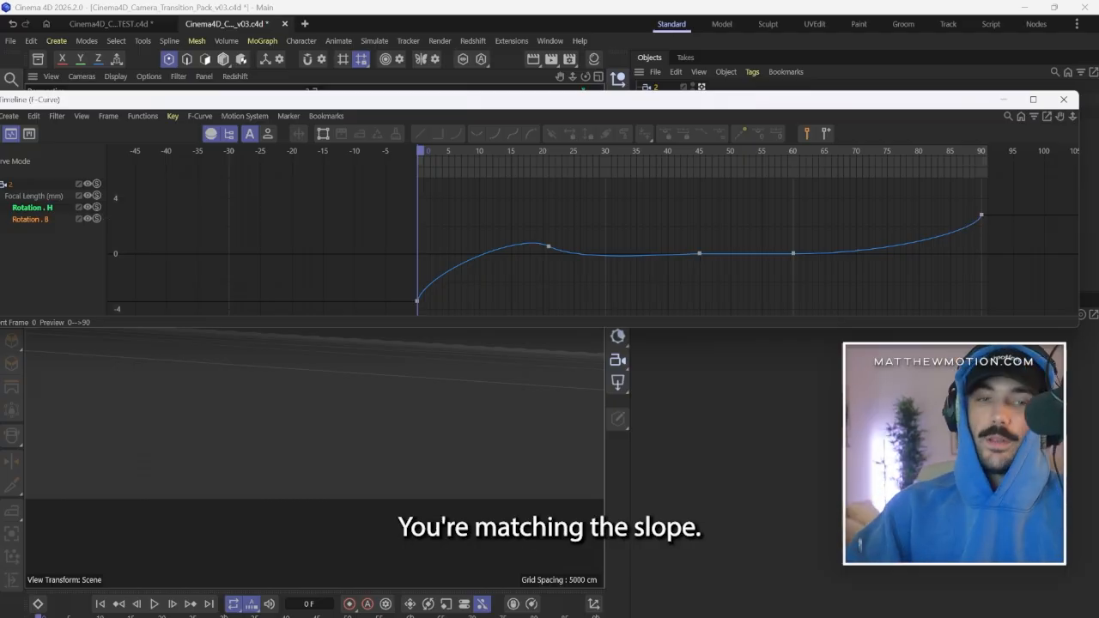
{"action": "left_click", "coordinate": [549, 247]}
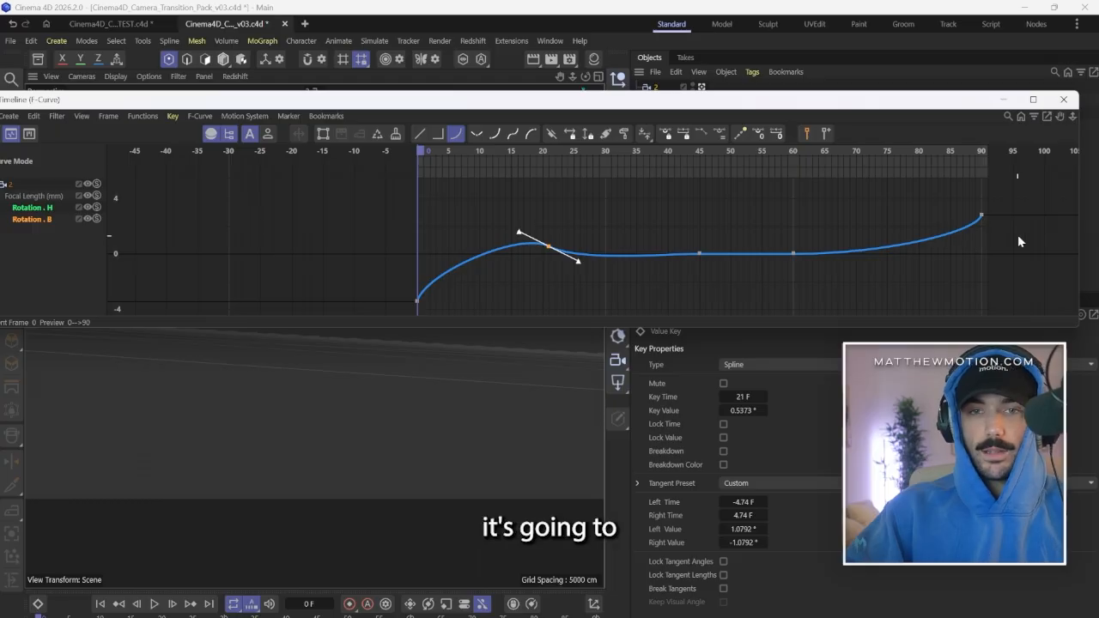
{"action": "left_click", "coordinate": [1005, 100]}
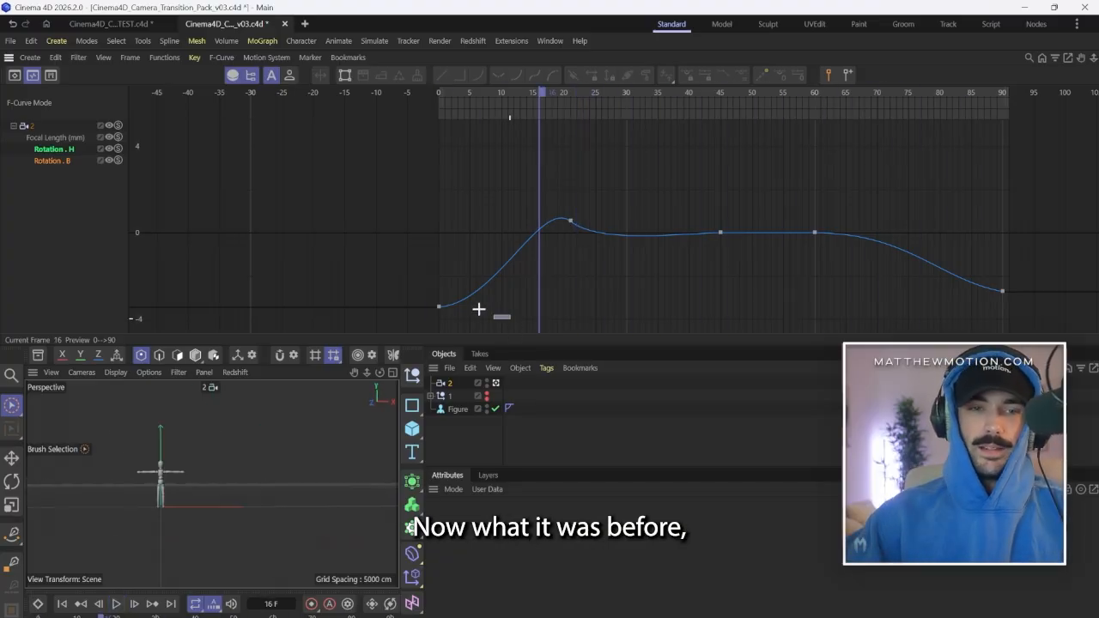
Play back the second camera's animation to compare the bank motion with the Rotation.B curve.
{"action": "left_click", "coordinate": [498, 309]}
{"action": "left_click_drag", "start_coordinate": [497, 307], "coordinate": [452, 212]}
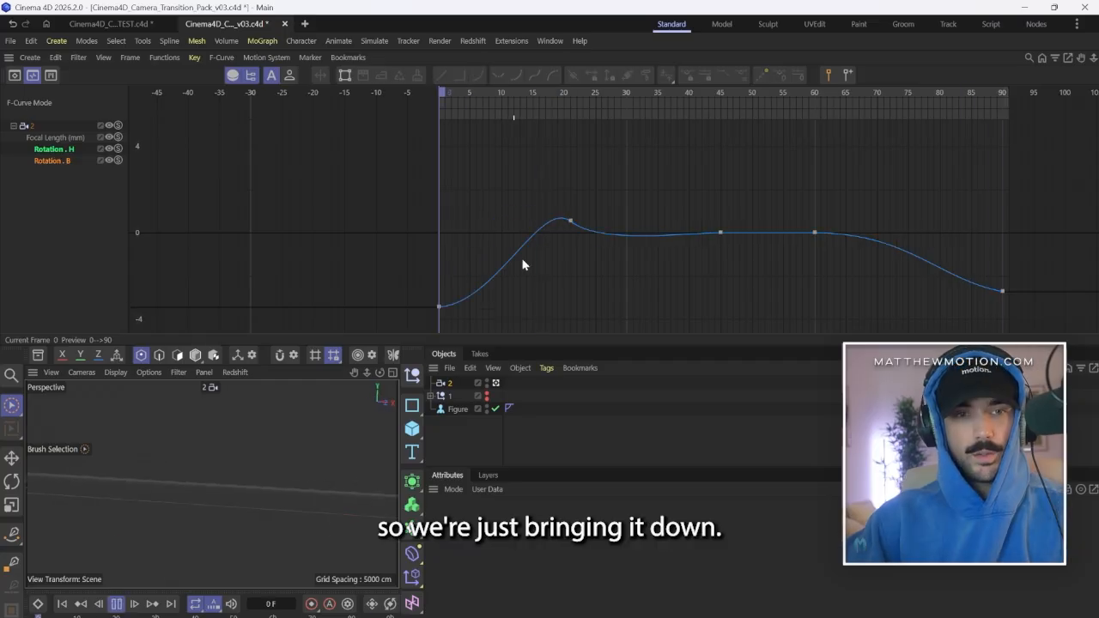
{"action": "key", "text": "F8"}
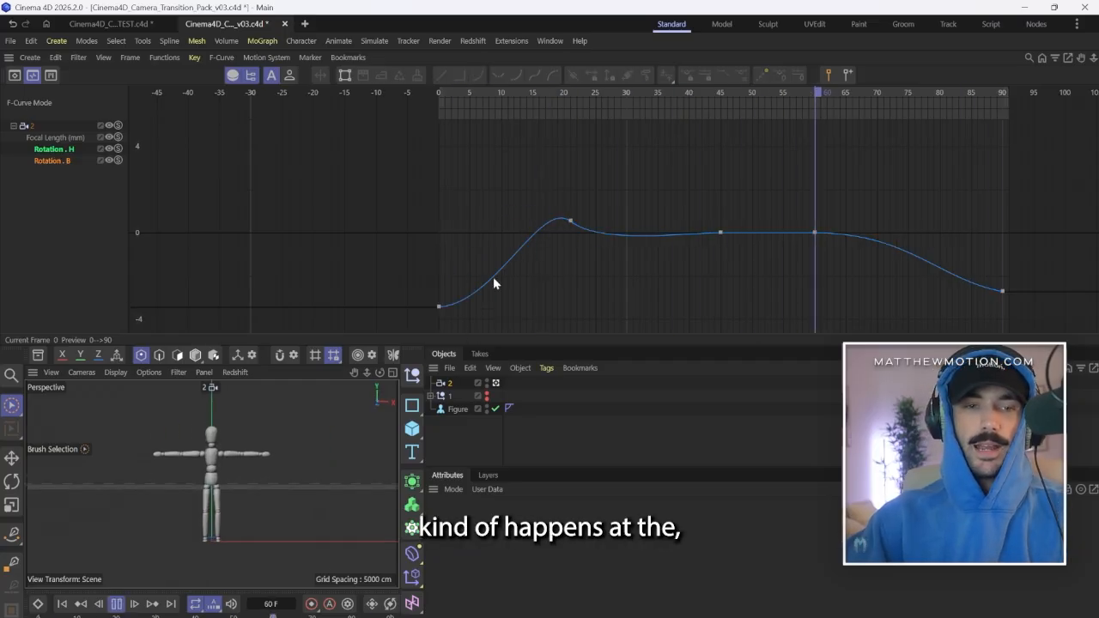
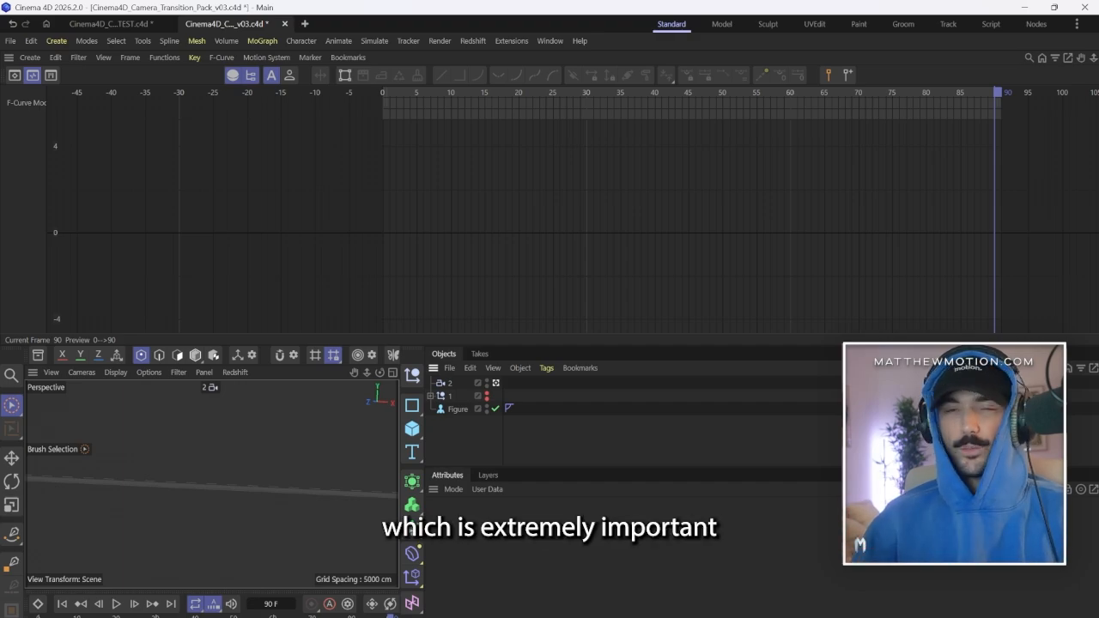
{"action": "key", "text": "F8"}
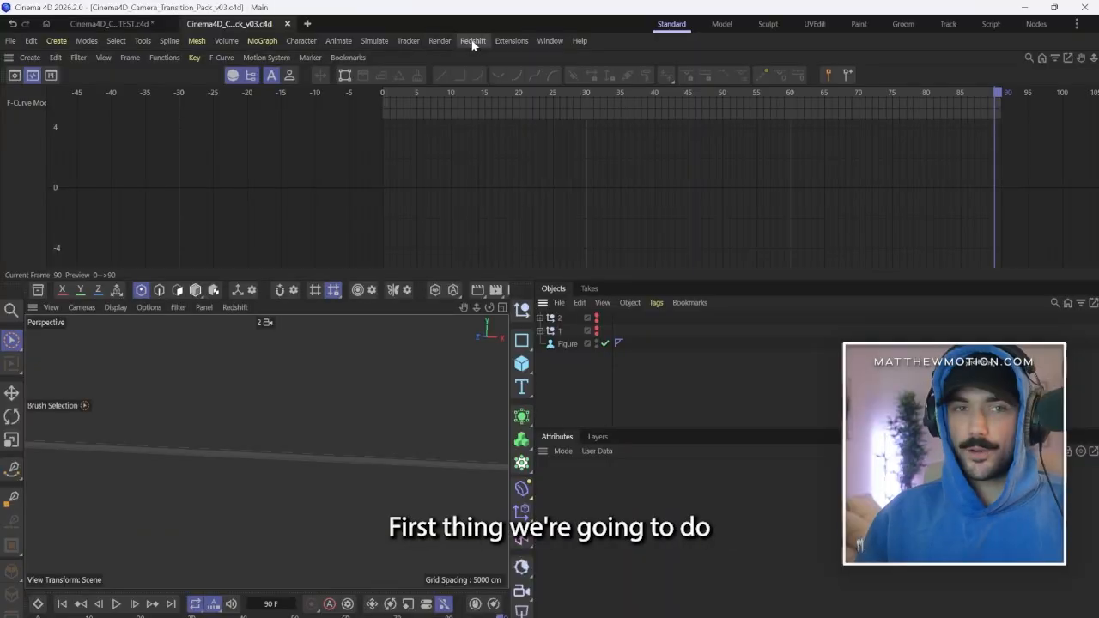
Add a standard Redshift camera to the scene and look through it.
{"action": "left_click", "coordinate": [473, 41]}
{"action": "mouse_move", "coordinate": [529, 93]}
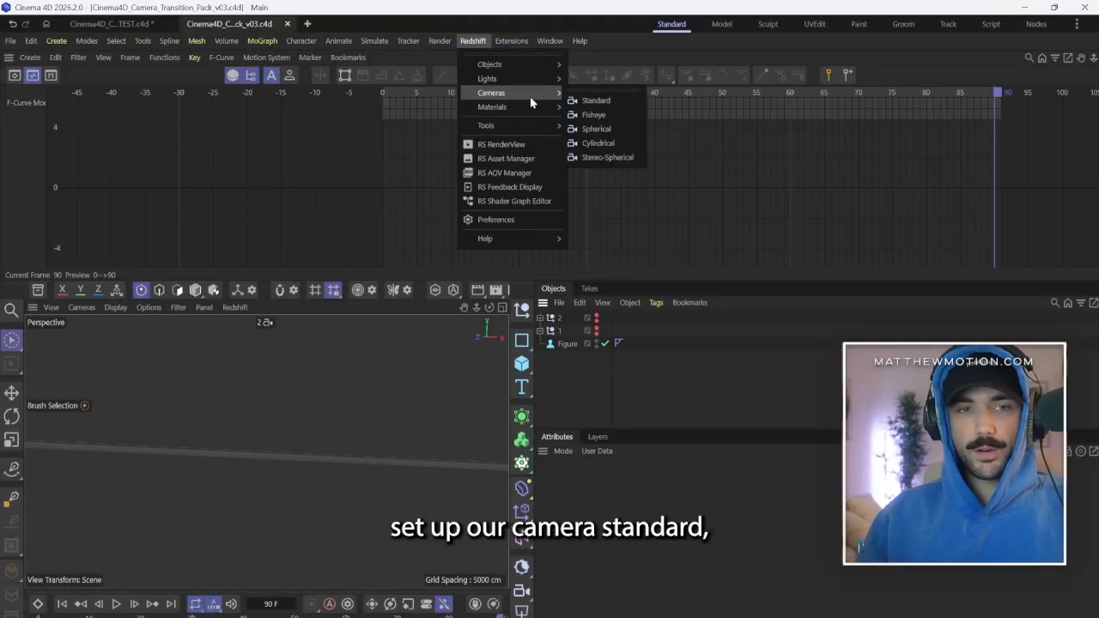
{"action": "left_click", "coordinate": [622, 103]}
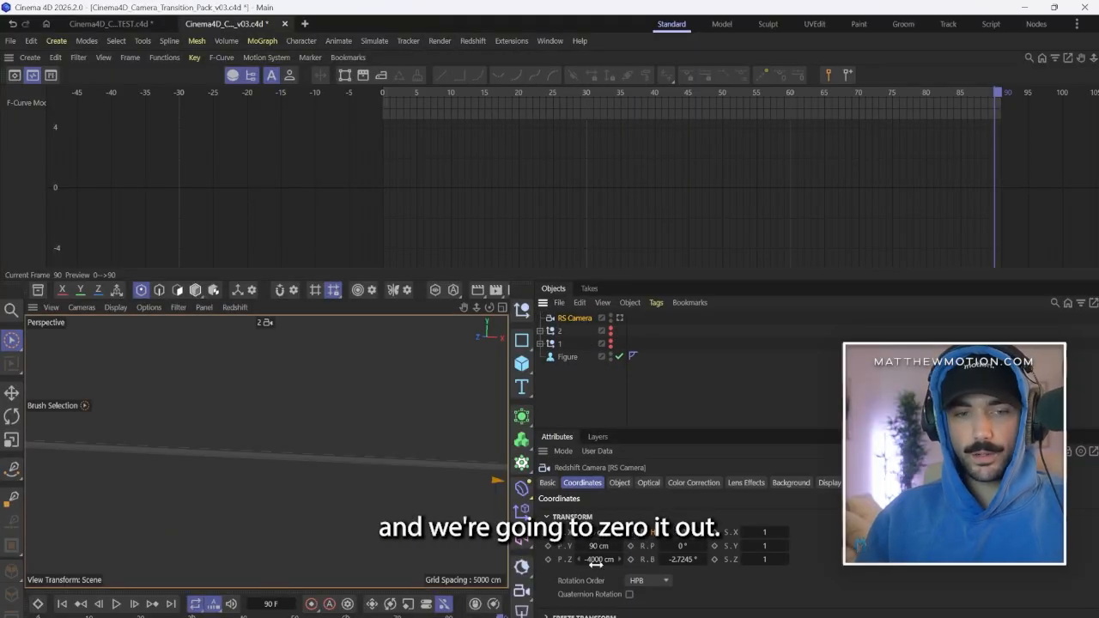
{"action": "left_click", "coordinate": [620, 318]}
Zero out the new camera's rotation and set its Z position to -1500 cm.
{"action": "double_click", "coordinate": [599, 559]}
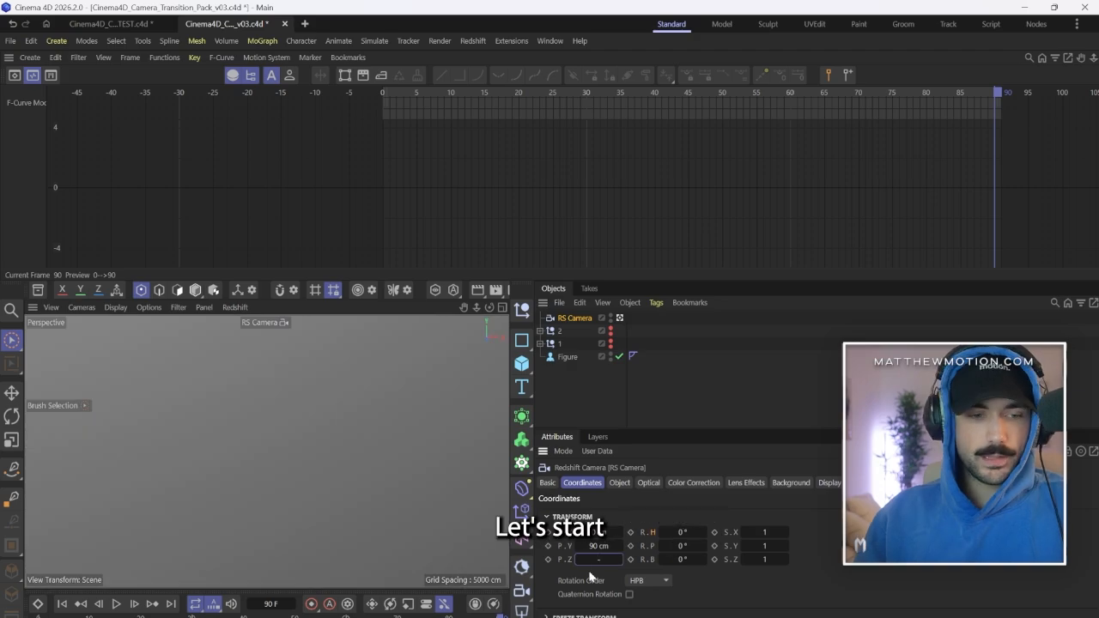
{"action": "type", "text": "-15"}
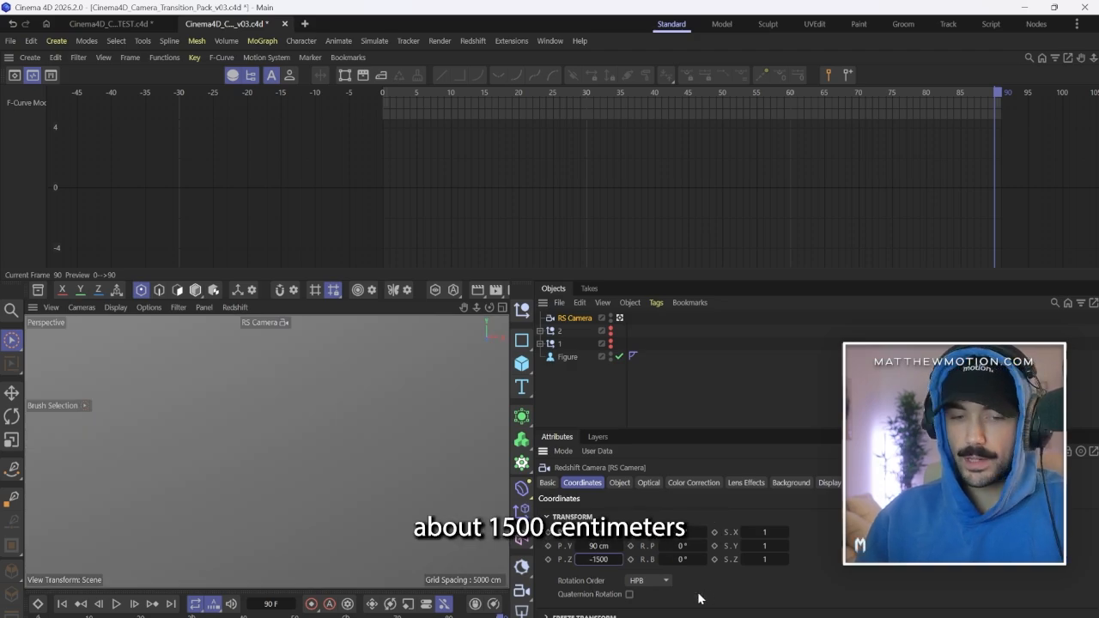
{"action": "type", "text": "00"}
{"action": "key", "text": "Return"}
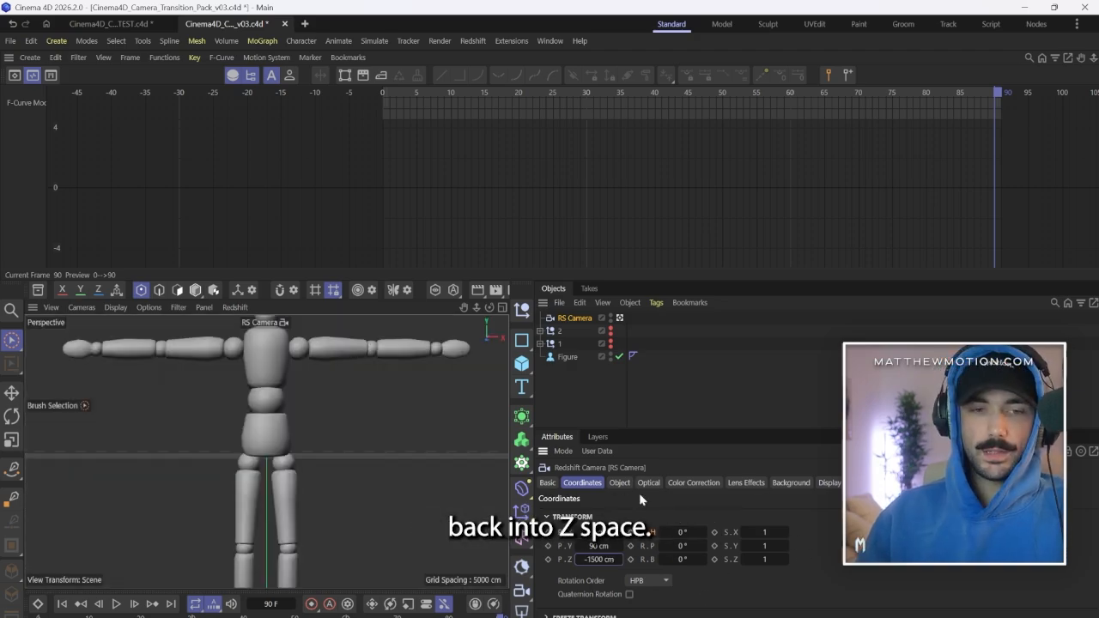
Set the new camera's focal length to 24 mm.
{"action": "left_click", "coordinate": [620, 482]}
{"action": "type", "text": "24"}
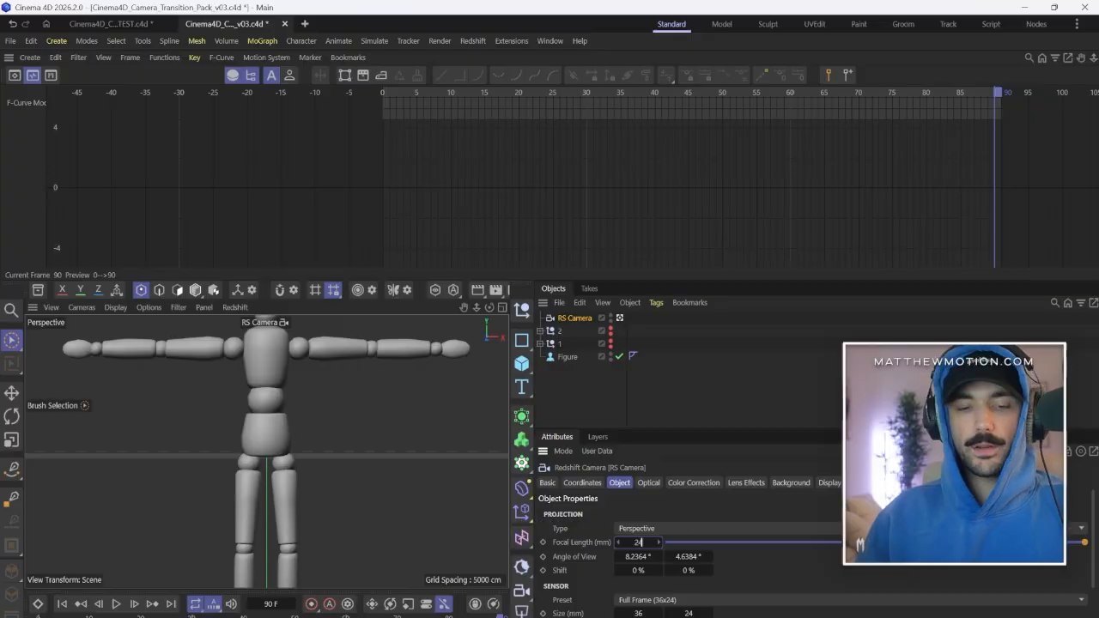
{"action": "key", "text": "Return"}
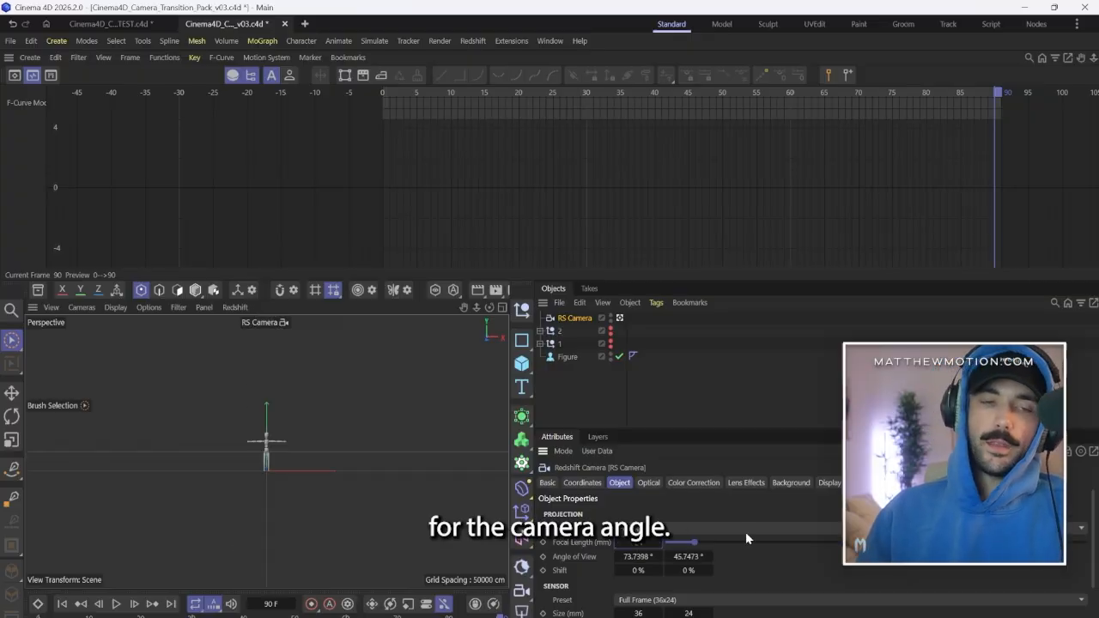
Keyframe the camera's heading, pitch and bank rotations at 0° on frame 0.
{"action": "key", "text": "shift+f"}
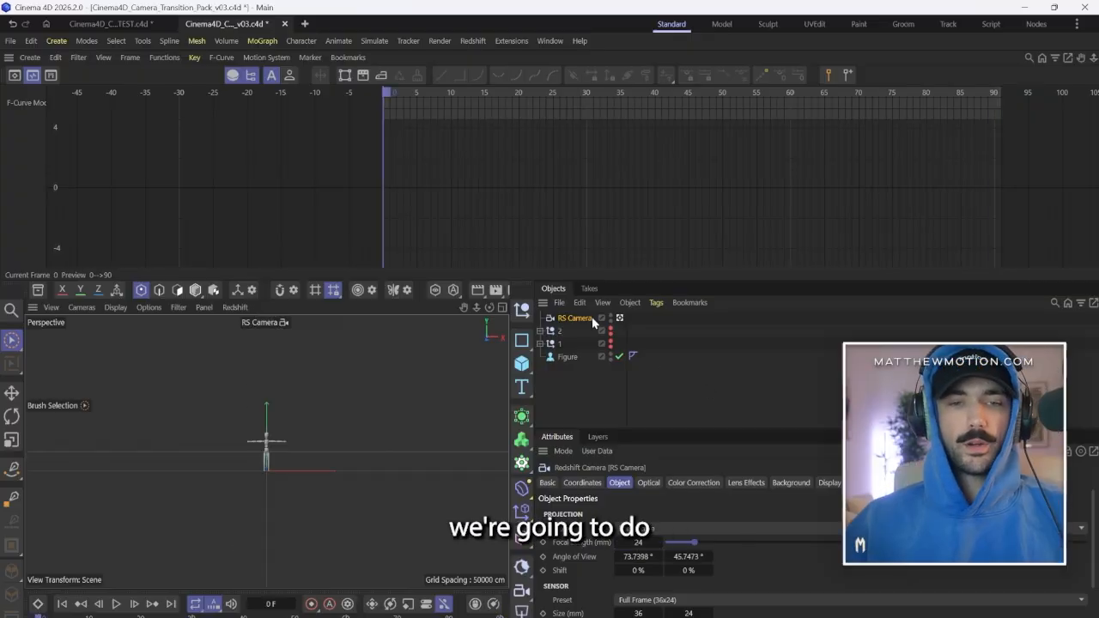
{"action": "left_click", "coordinate": [645, 483]}
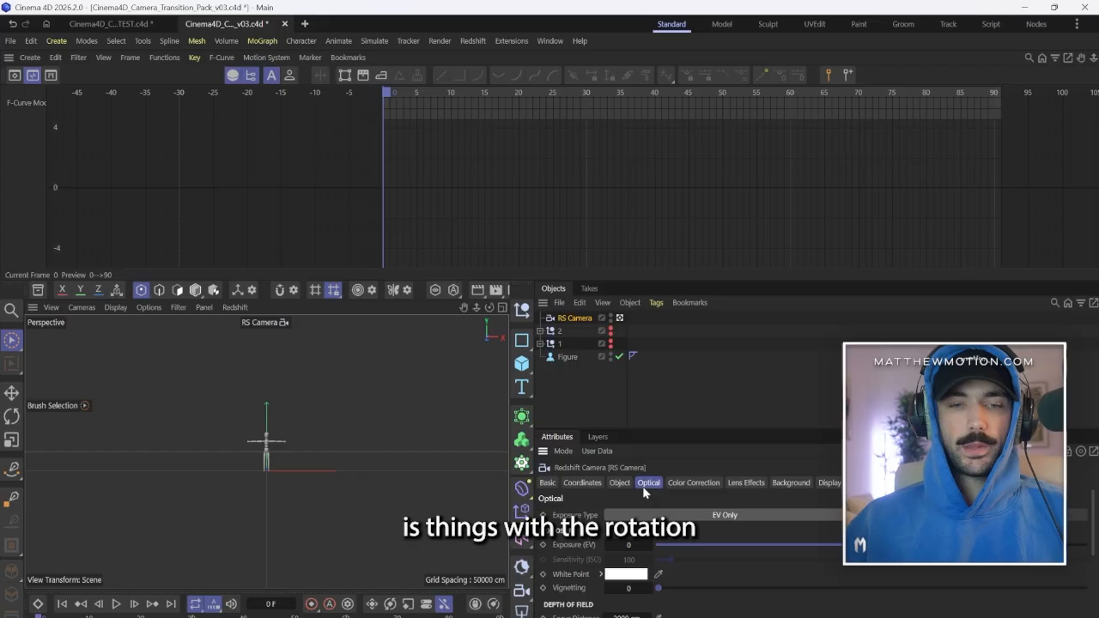
{"action": "left_click", "coordinate": [592, 485]}
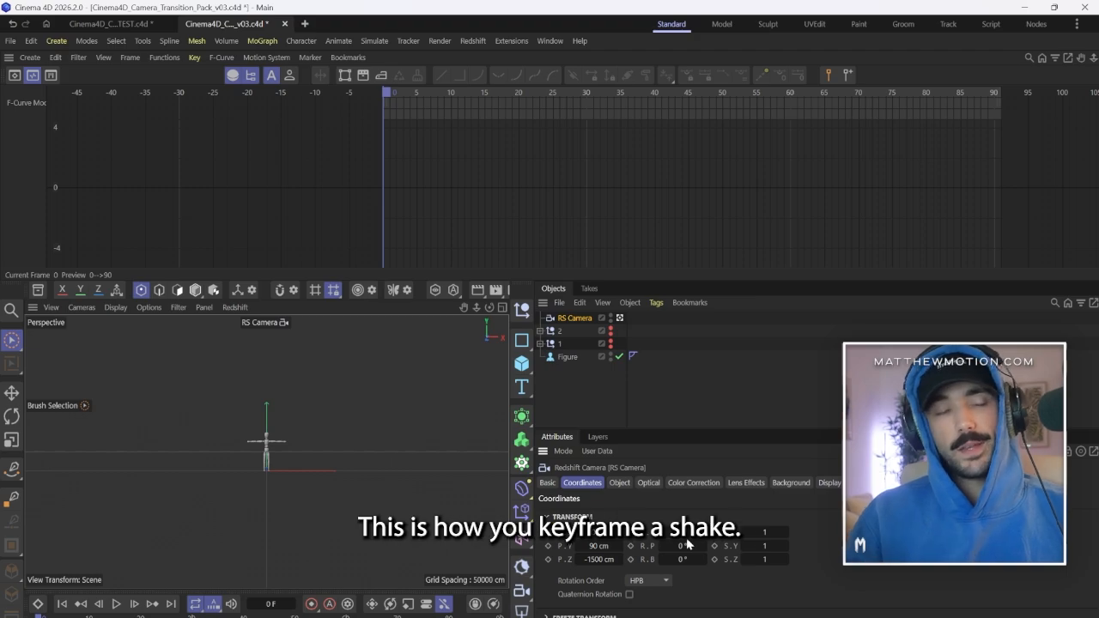
{"action": "left_click_drag", "start_coordinate": [631, 533], "coordinate": [632, 557]}
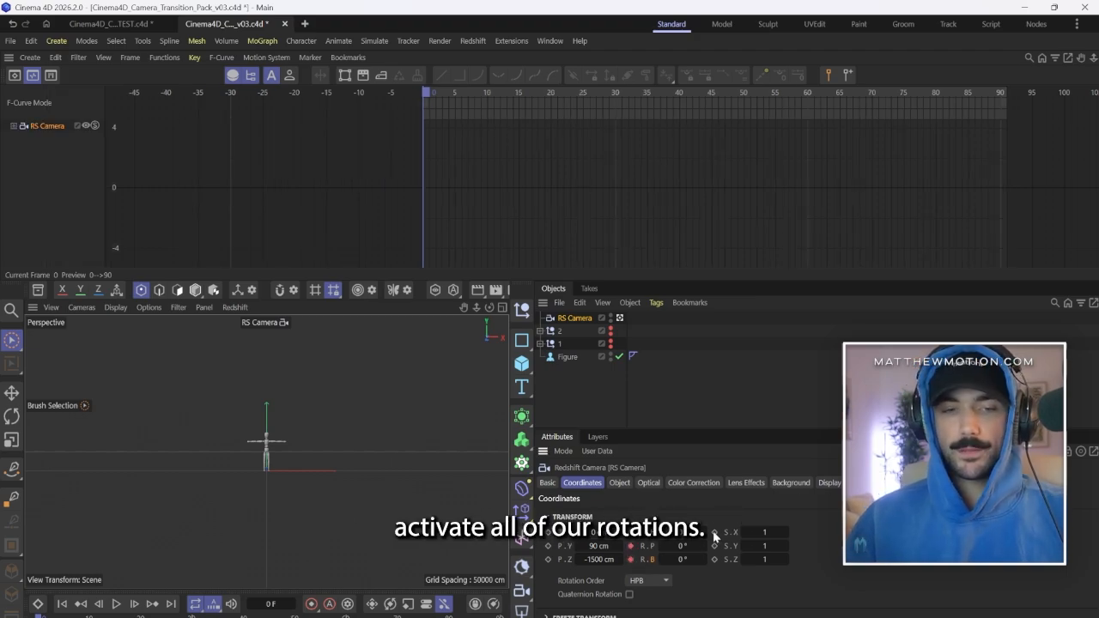
At frame 2, keyframe the camera's heading at -2° and its pitch at -1°.
{"action": "left_click", "coordinate": [134, 603]}
{"action": "left_click", "coordinate": [134, 603]}
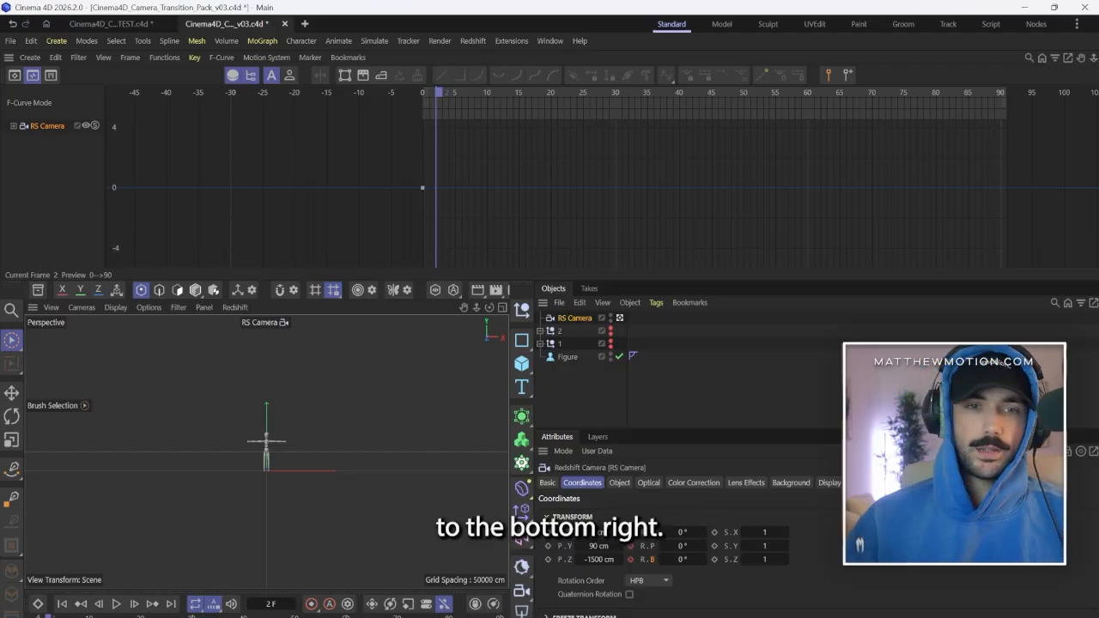
{"action": "left_click_drag", "start_coordinate": [666, 533], "coordinate": [660, 533]}
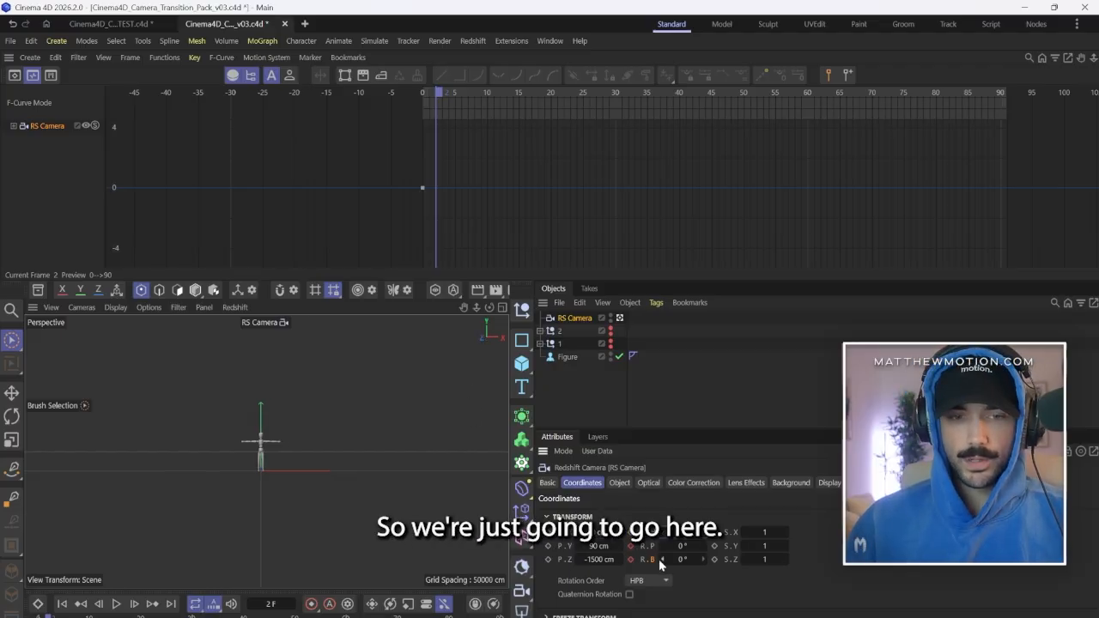
{"action": "left_click", "coordinate": [660, 560]}
{"action": "key", "text": "ctrl+z"}
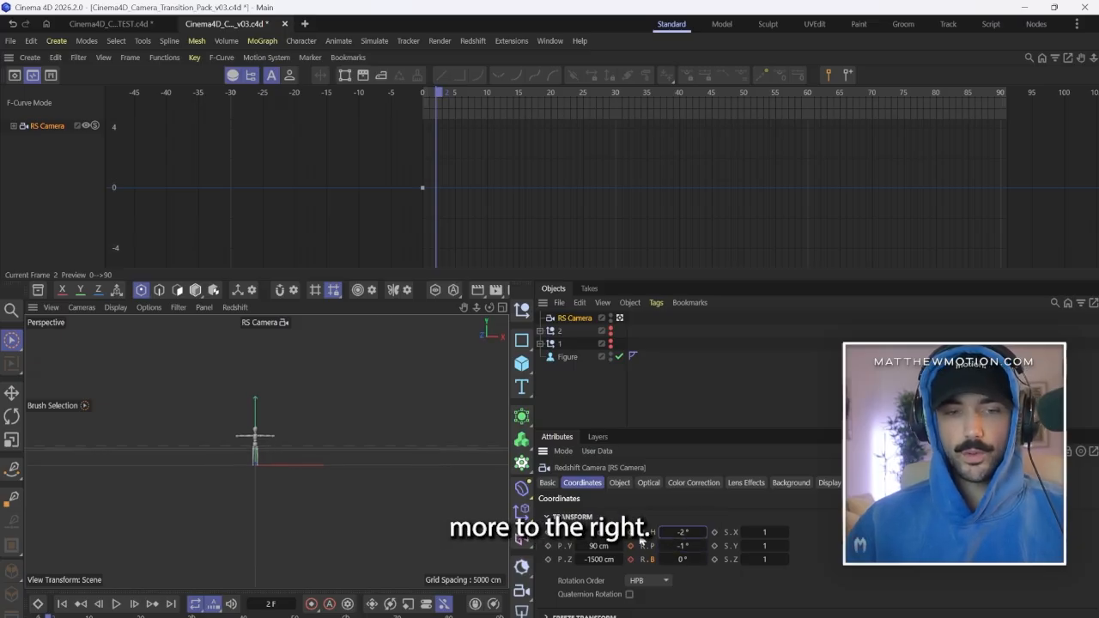
{"action": "left_click", "coordinate": [632, 546]}
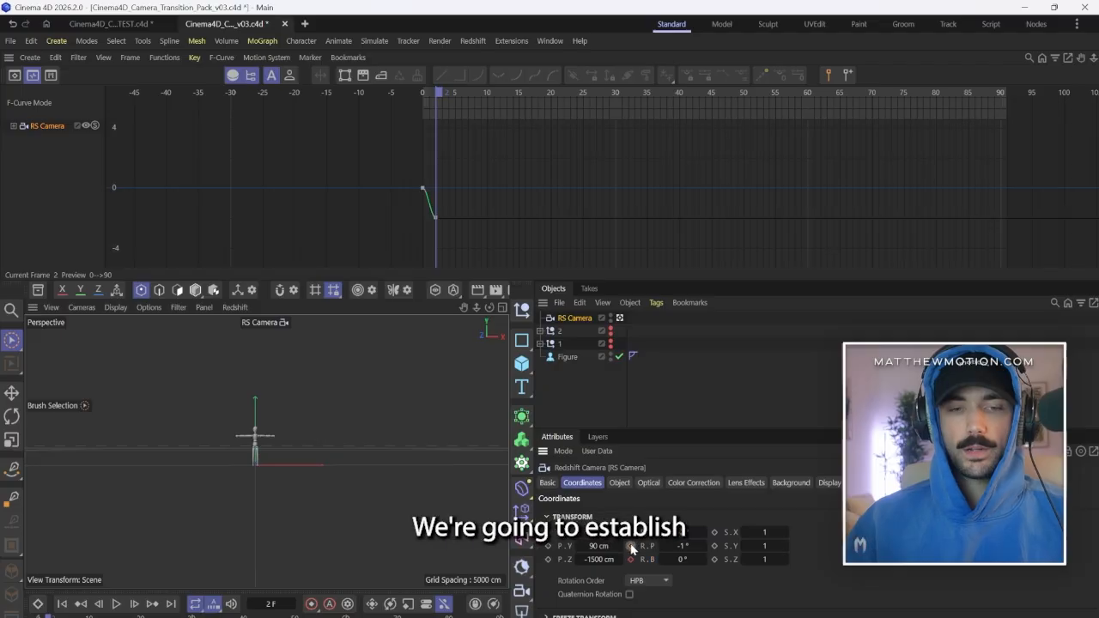
At frame 4, keyframe the opposite jerk with heading at 2° and pitch at 1°.
{"action": "left_click", "coordinate": [134, 604]}
{"action": "left_click", "coordinate": [134, 604]}
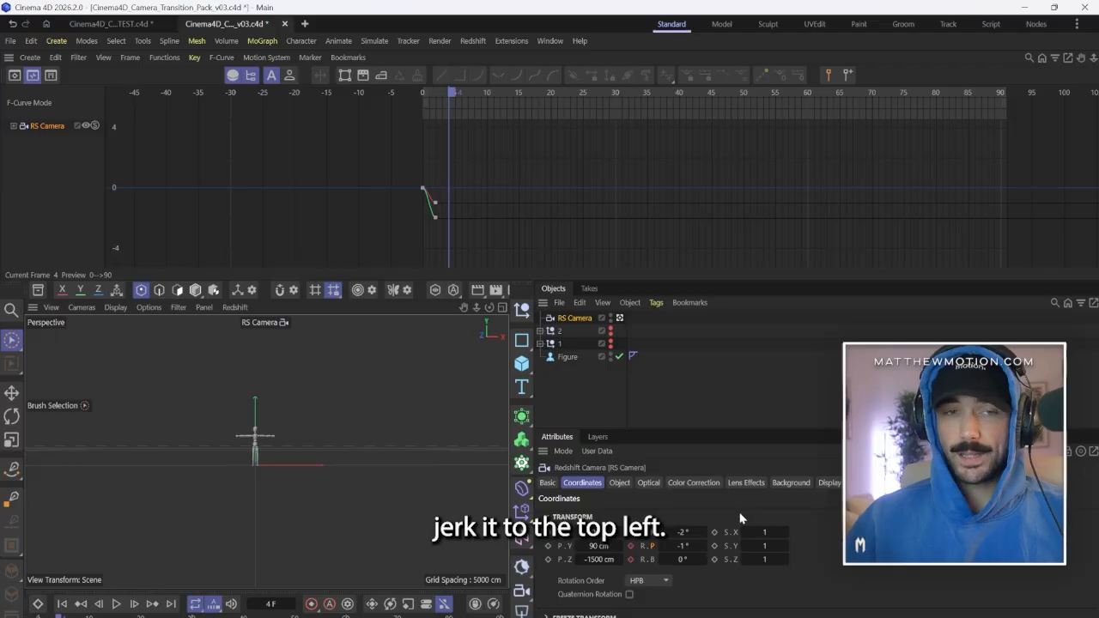
{"action": "left_click", "coordinate": [663, 533]}
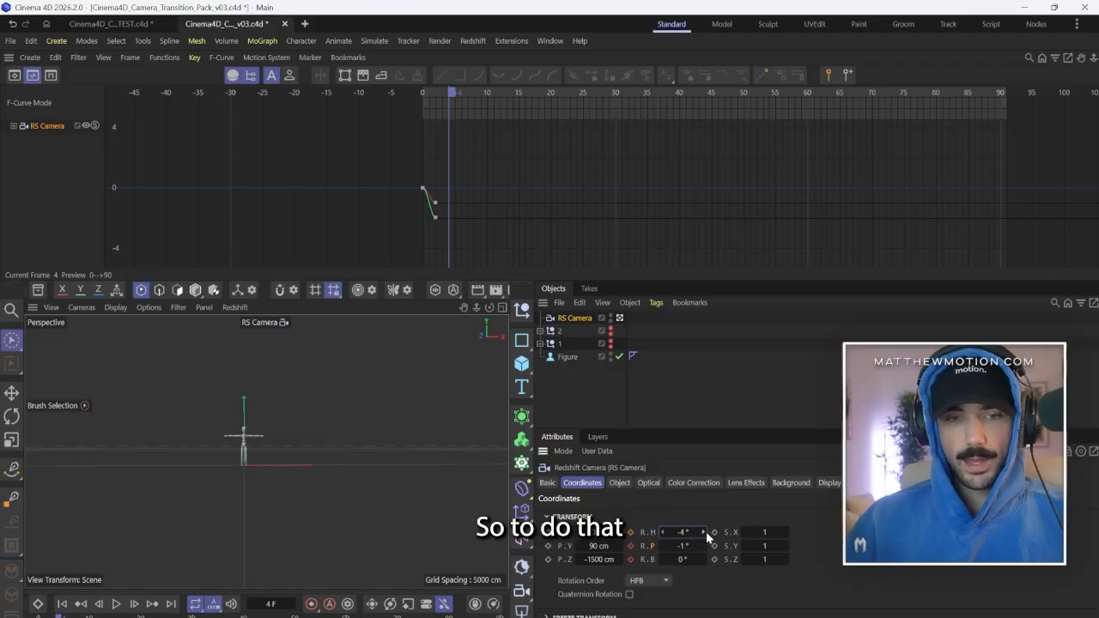
{"action": "left_click_drag", "start_coordinate": [705, 534], "coordinate": [707, 537]}
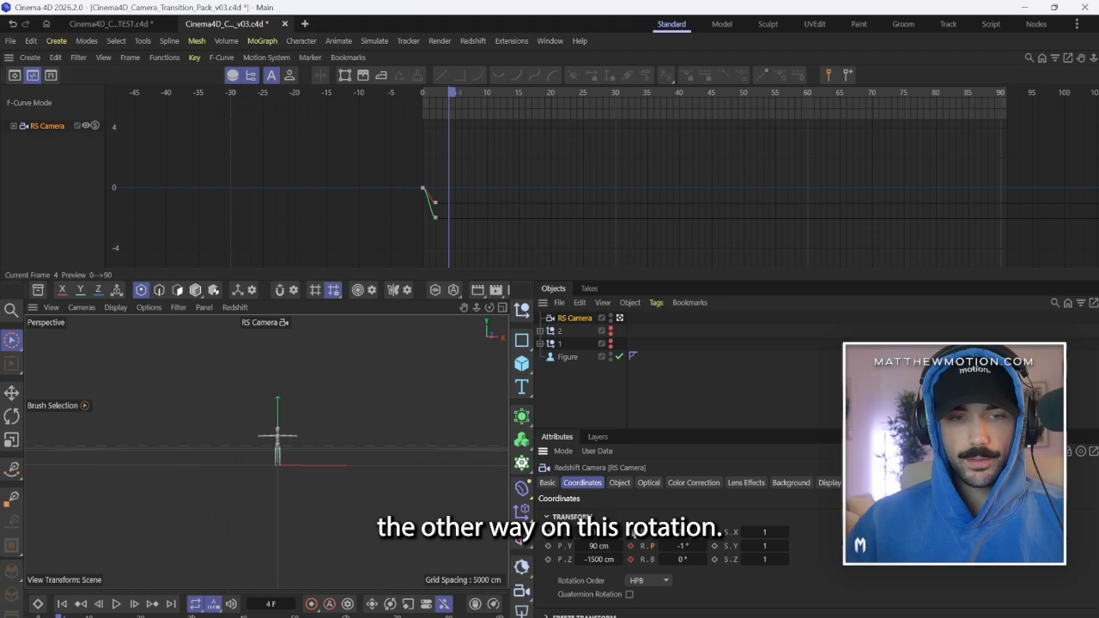
{"action": "left_click", "coordinate": [631, 534]}
{"action": "left_click", "coordinate": [704, 546]}
{"action": "left_click", "coordinate": [703, 546]}
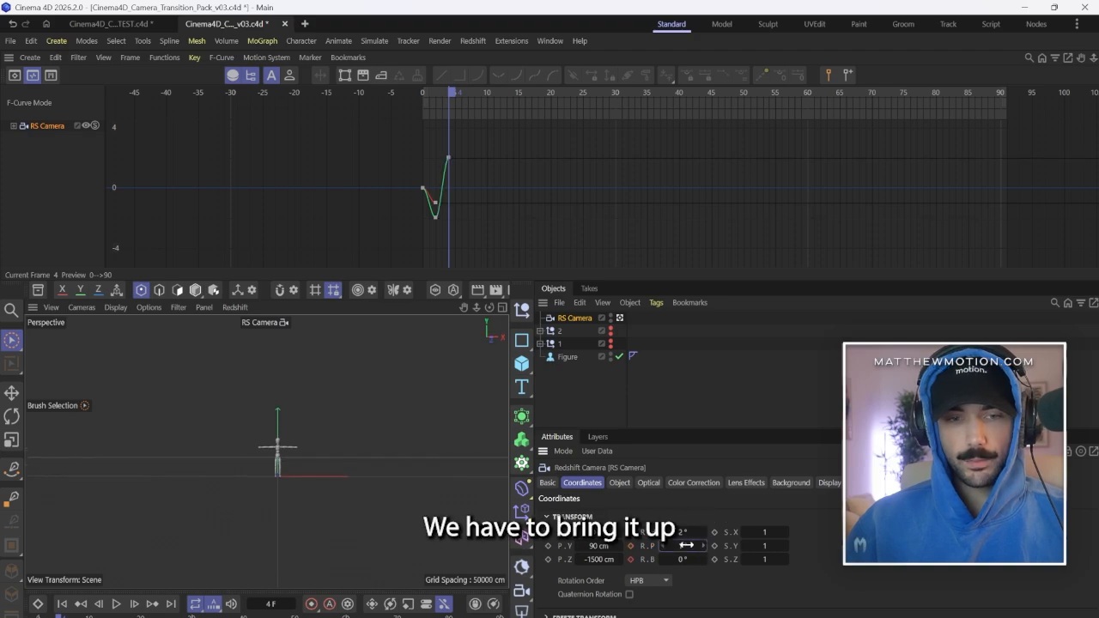
{"action": "left_click", "coordinate": [632, 546]}
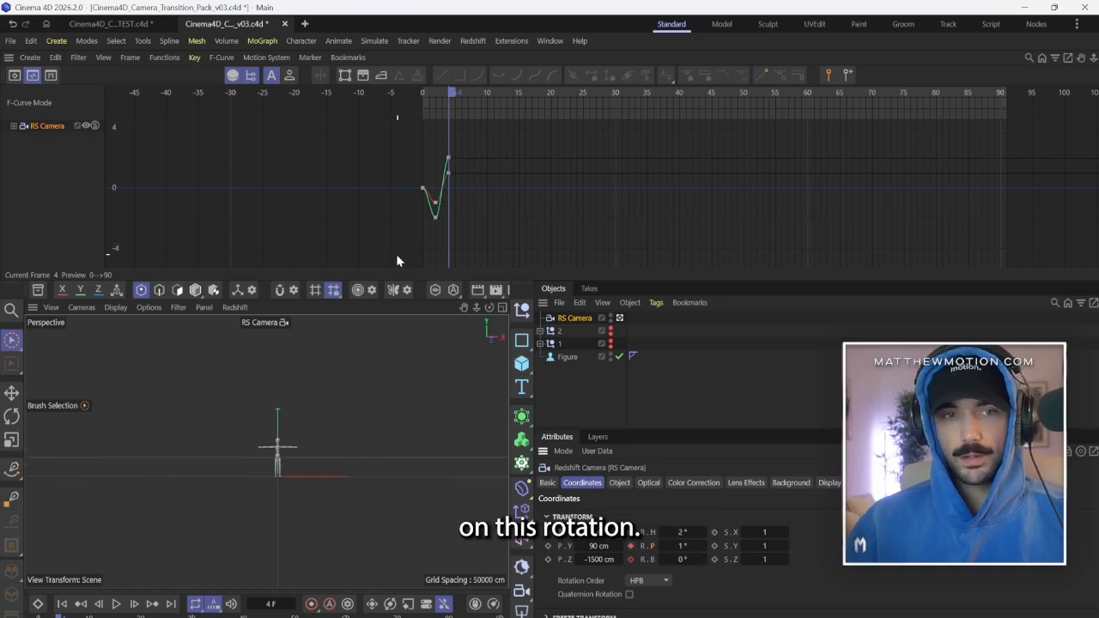
At frame 18, keyframe the camera's heading and pitch back at 0° to settle the shake.
{"action": "left_click_drag", "start_coordinate": [451, 92], "coordinate": [520, 91]}
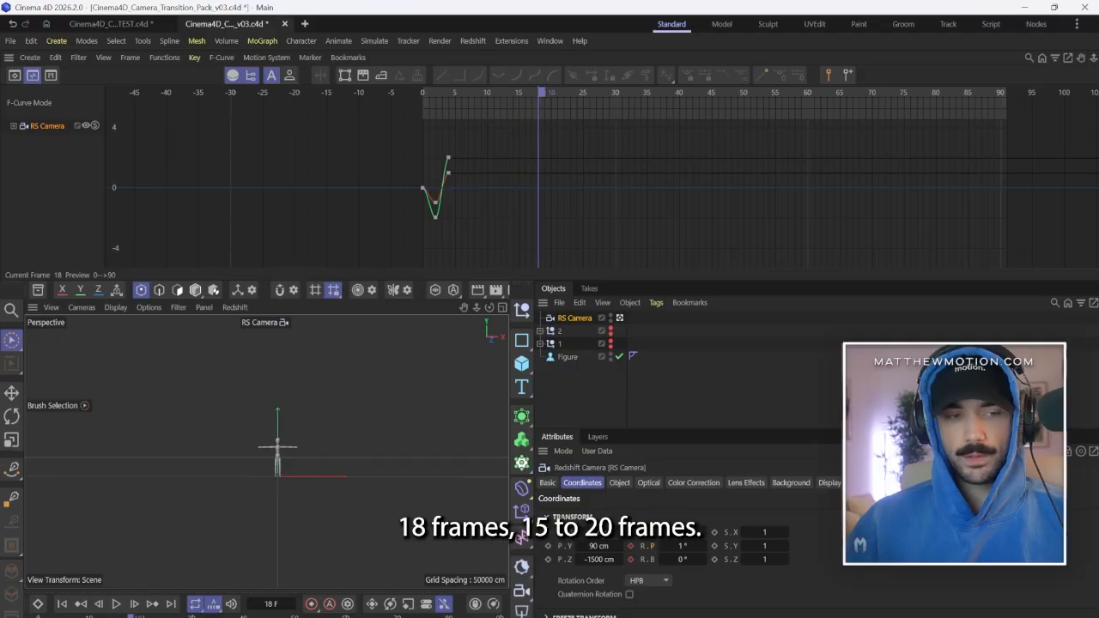
{"action": "double_click", "coordinate": [682, 532]}
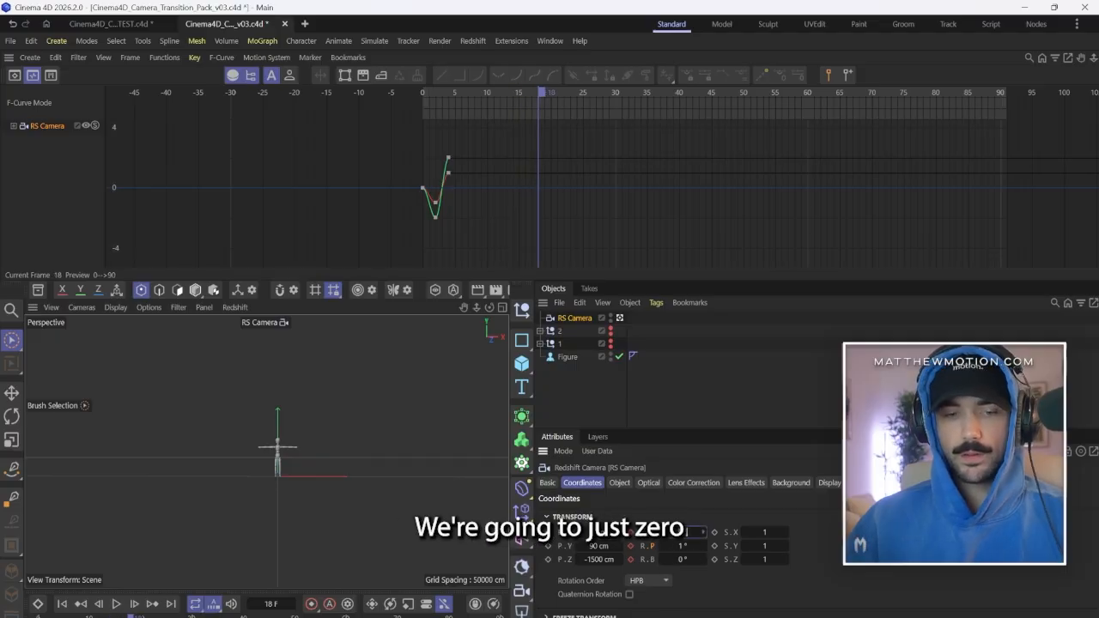
{"action": "type", "text": "0"}
{"action": "key", "text": "Tab"}
{"action": "type", "text": "0"}
{"action": "key", "text": "Return"}
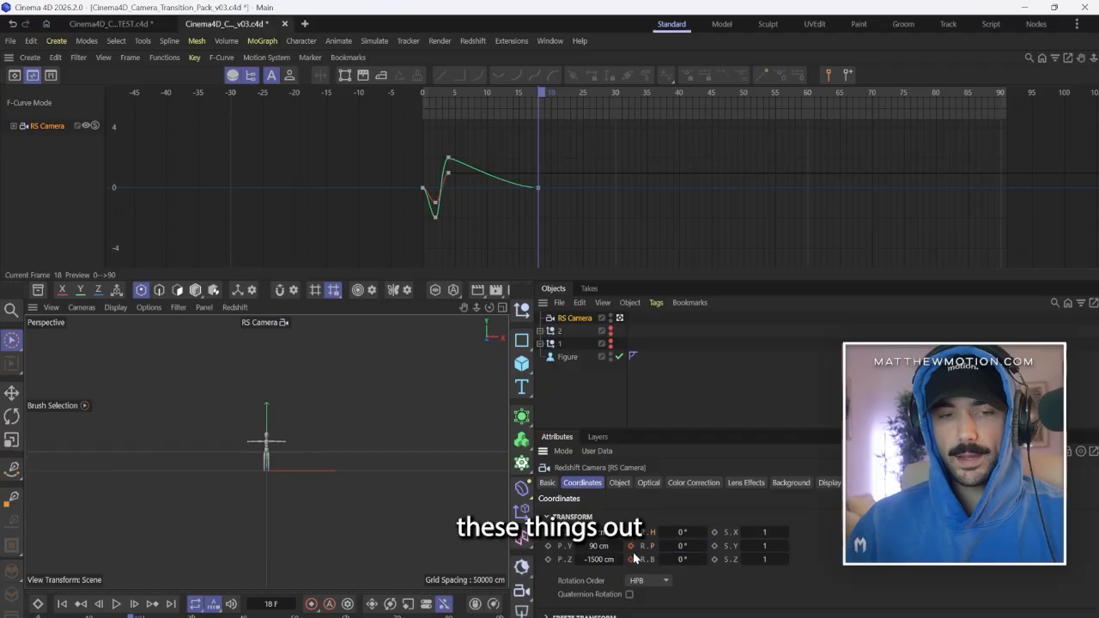
{"action": "left_click", "coordinate": [630, 546]}
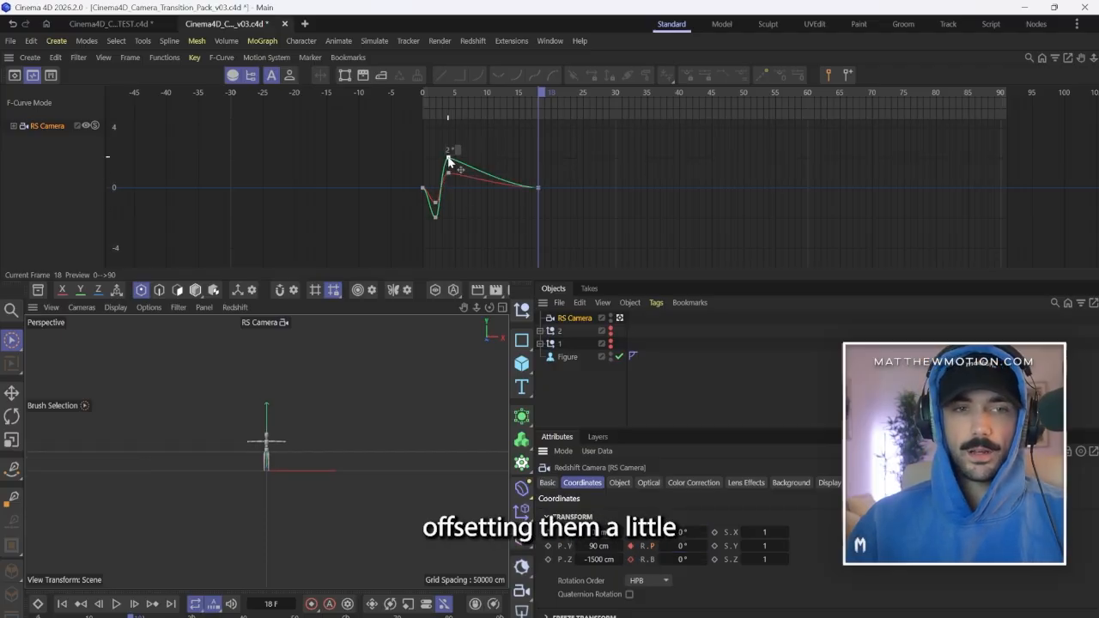
Move the heading curve's peak to frame 5 at 1.7726° and soften the pitch keys at frames 2 and 4 to -0.8419° and 0.7589°.
{"action": "left_click_drag", "start_coordinate": [456, 164], "coordinate": [458, 164]}
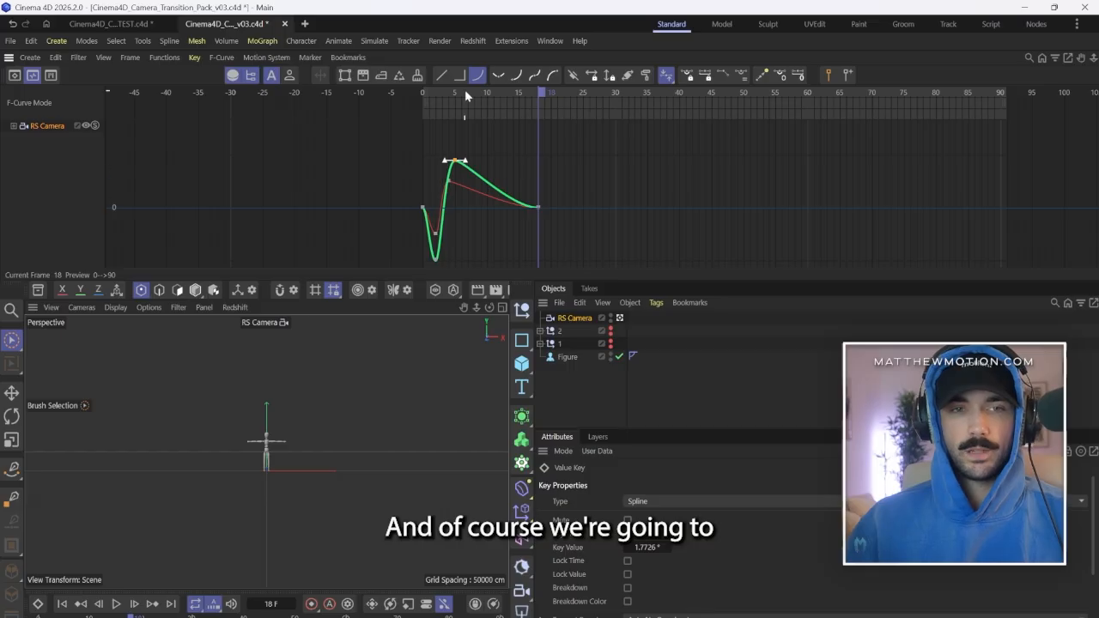
{"action": "left_click_drag", "start_coordinate": [471, 93], "coordinate": [398, 95]}
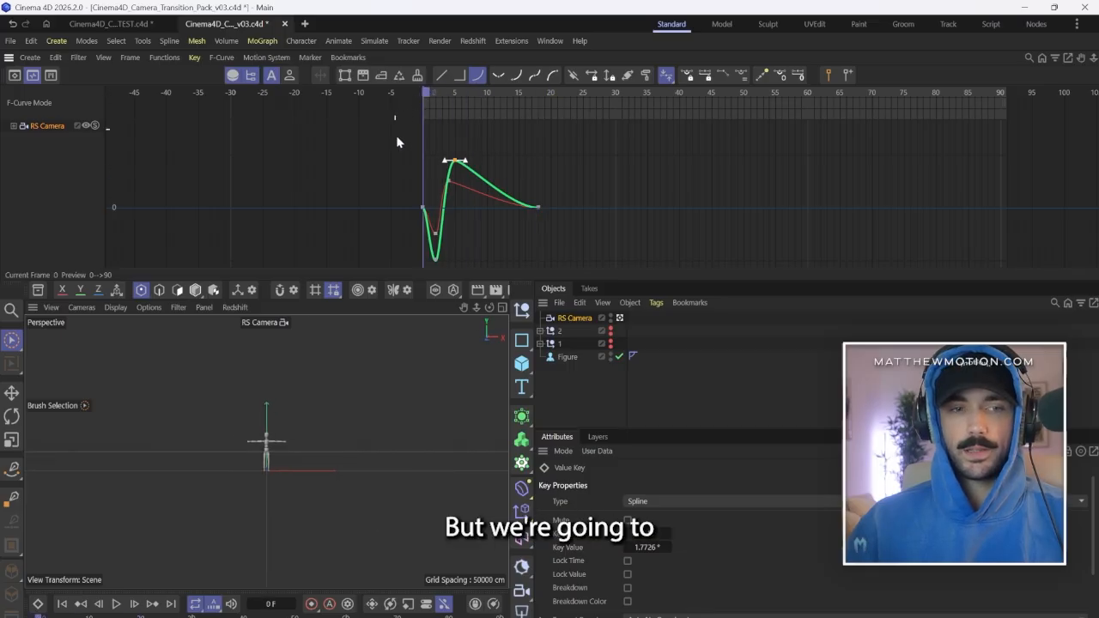
{"action": "left_click_drag", "start_coordinate": [437, 259], "coordinate": [437, 234]}
{"action": "left_click_drag", "start_coordinate": [447, 188], "coordinate": [448, 184]}
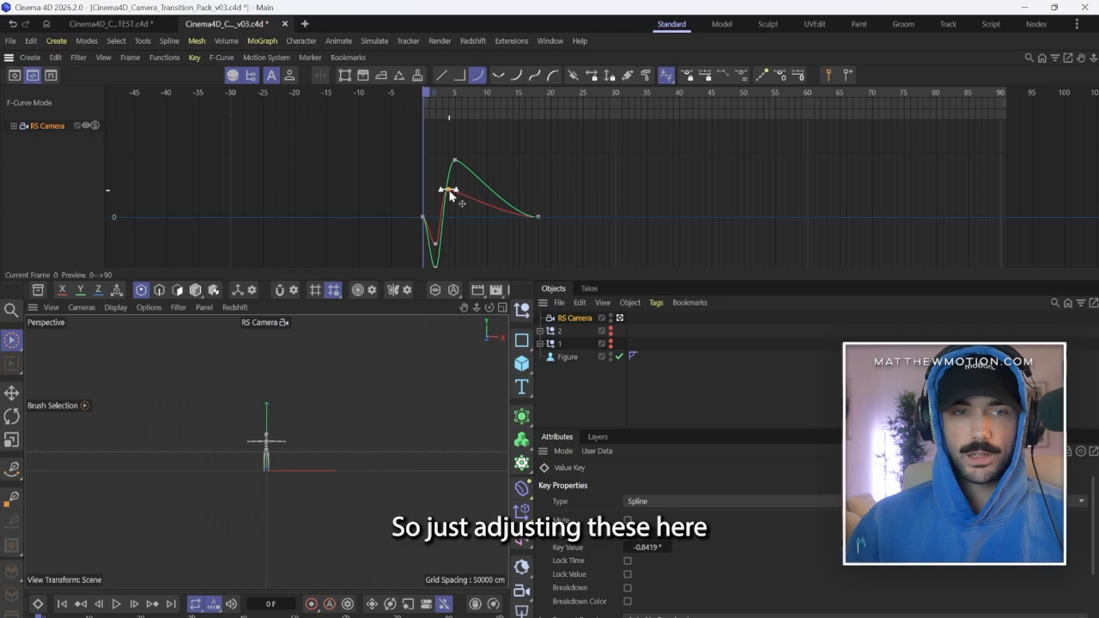
{"action": "left_click", "coordinate": [448, 192]}
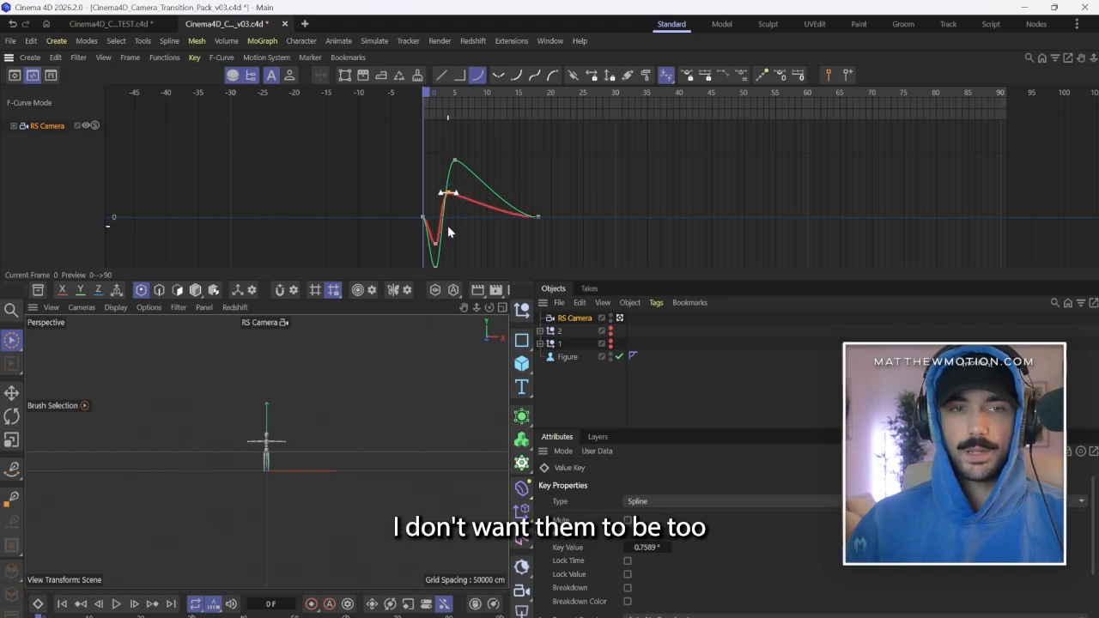
Lower the heading curve's peak key to 1.5716° and offset it to frame 6.
{"action": "left_click", "coordinate": [454, 161]}
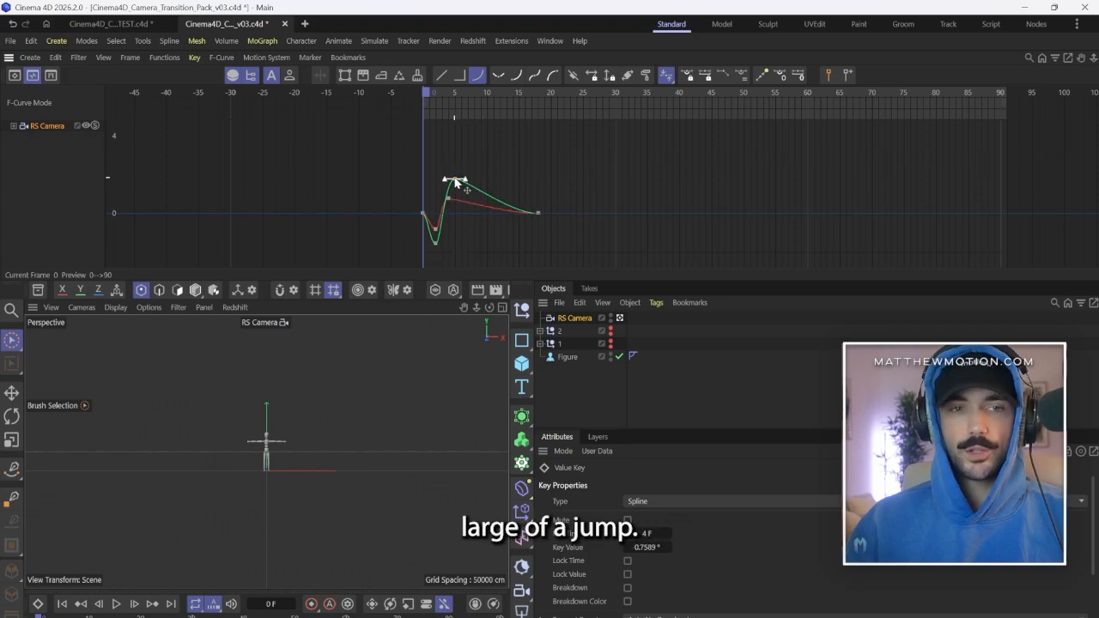
{"action": "left_click", "coordinate": [456, 182]}
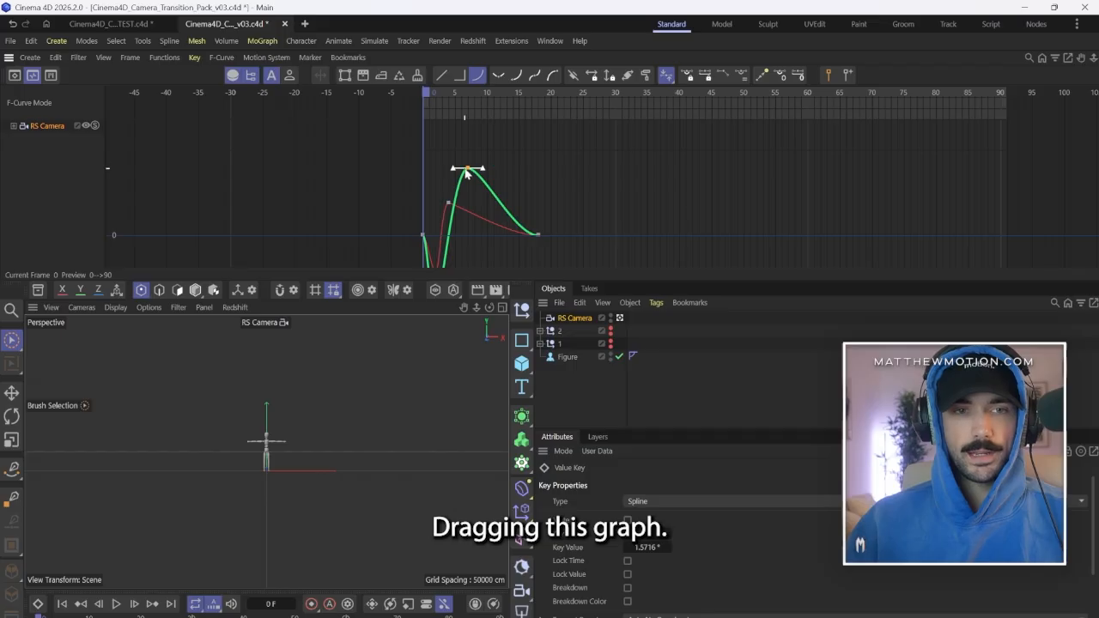
{"action": "scroll", "coordinate": [439, 189], "scroll_direction": "down", "scroll_amount": 4, "text": "shift"}
{"action": "key", "text": "ctrl+z"}
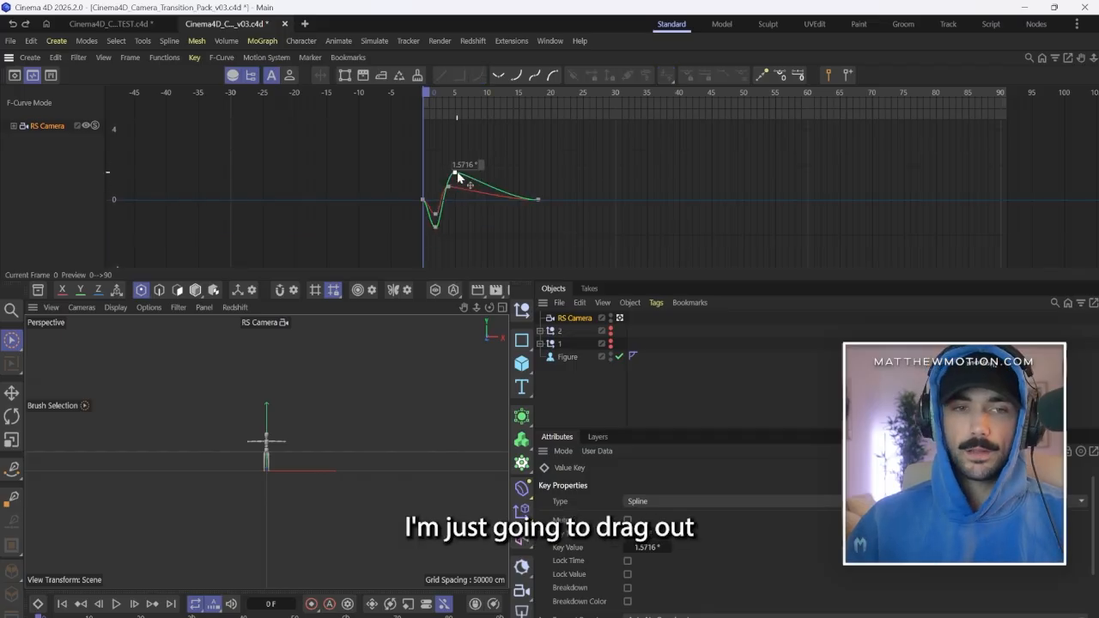
{"action": "left_click", "coordinate": [467, 181]}
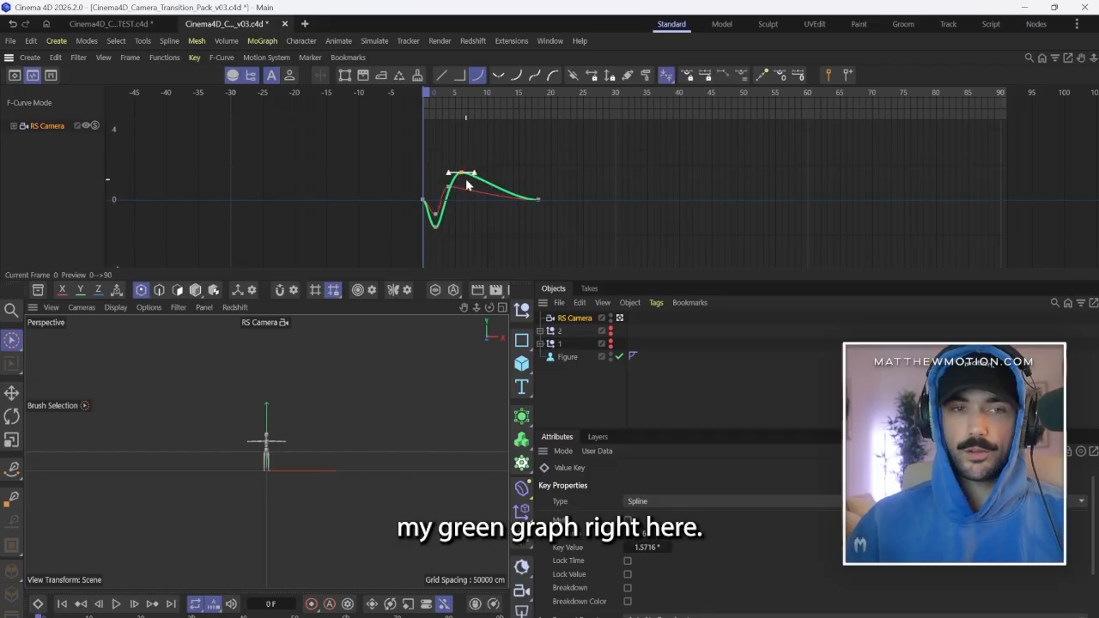
{"action": "left_click", "coordinate": [572, 318]}
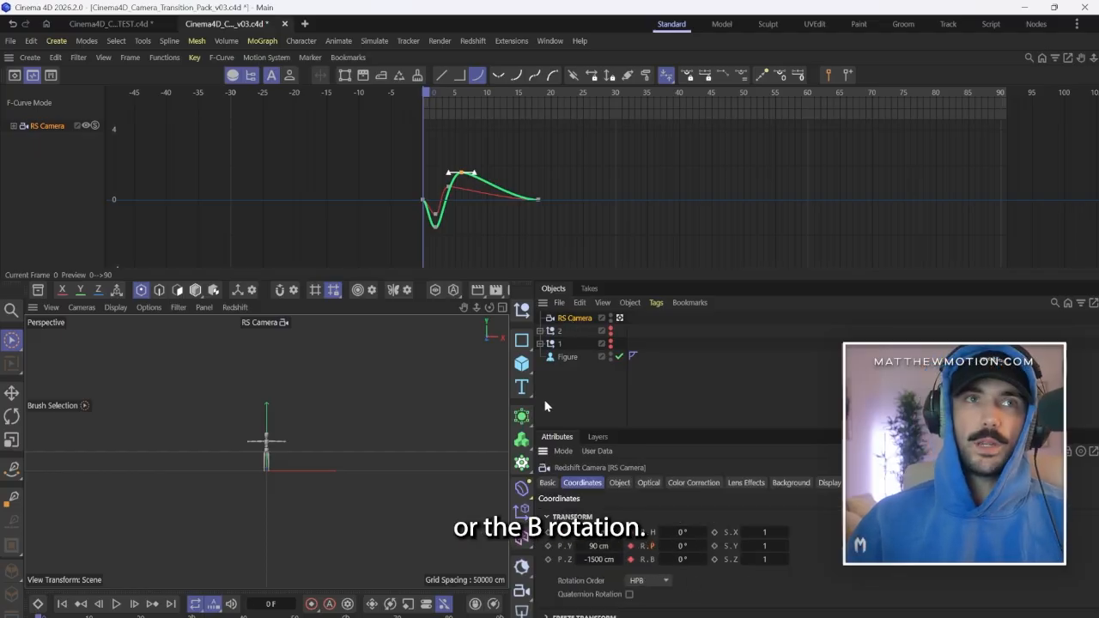
{"action": "left_click", "coordinate": [517, 132]}
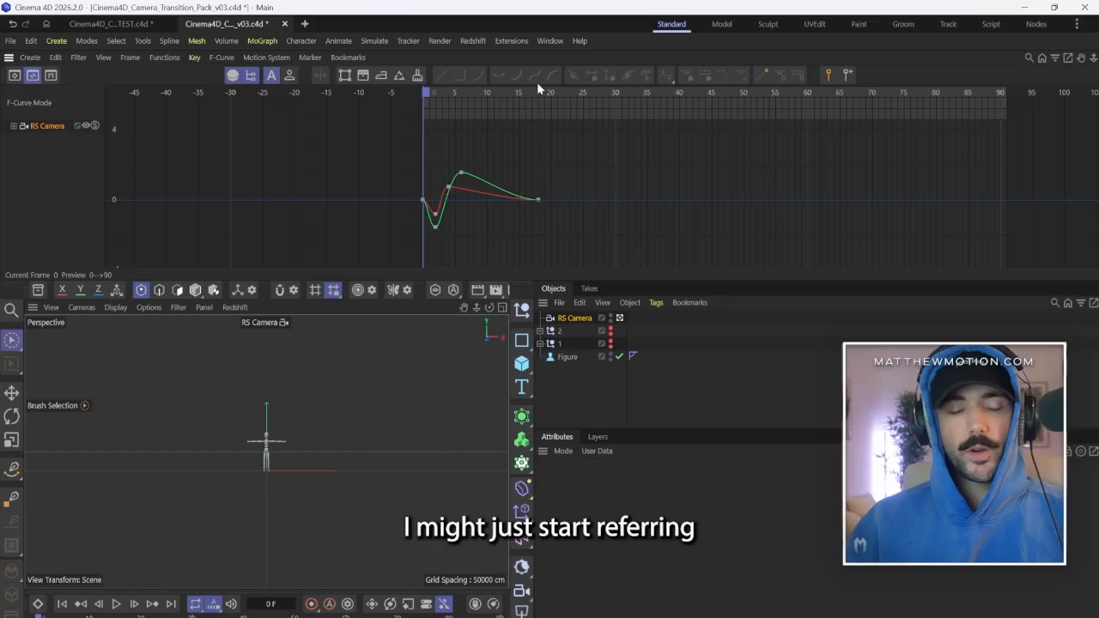
At frame 5, keyframe the camera's bank rotation at 1° to add a slight tilt.
{"action": "left_click", "coordinate": [13, 129]}
{"action": "left_click", "coordinate": [14, 127]}
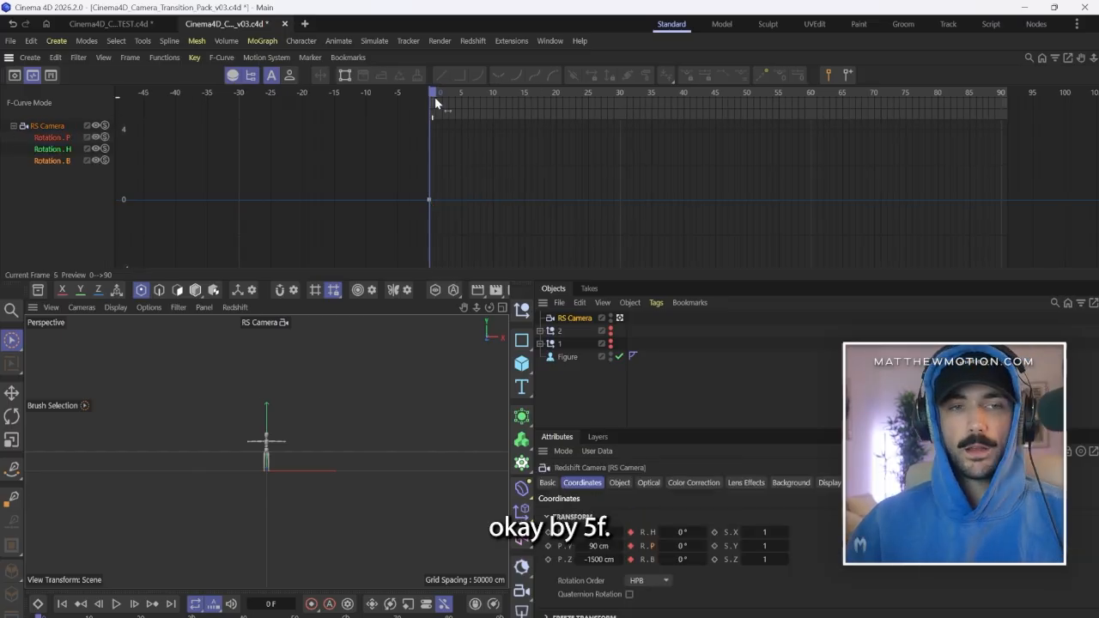
{"action": "left_click_drag", "start_coordinate": [433, 98], "coordinate": [461, 100]}
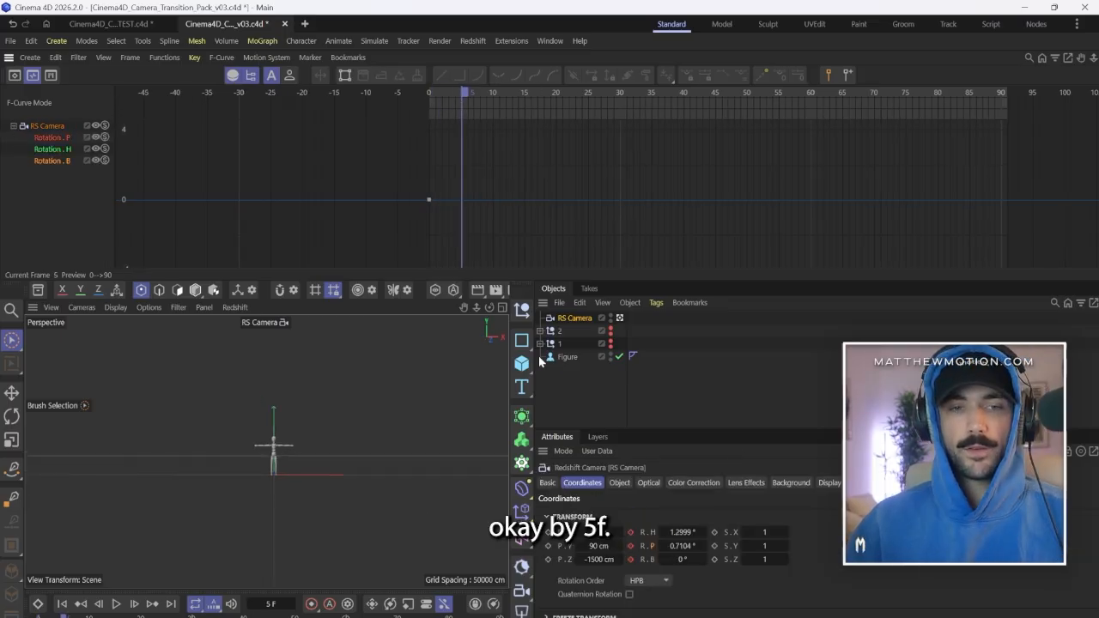
{"action": "left_click", "coordinate": [705, 556]}
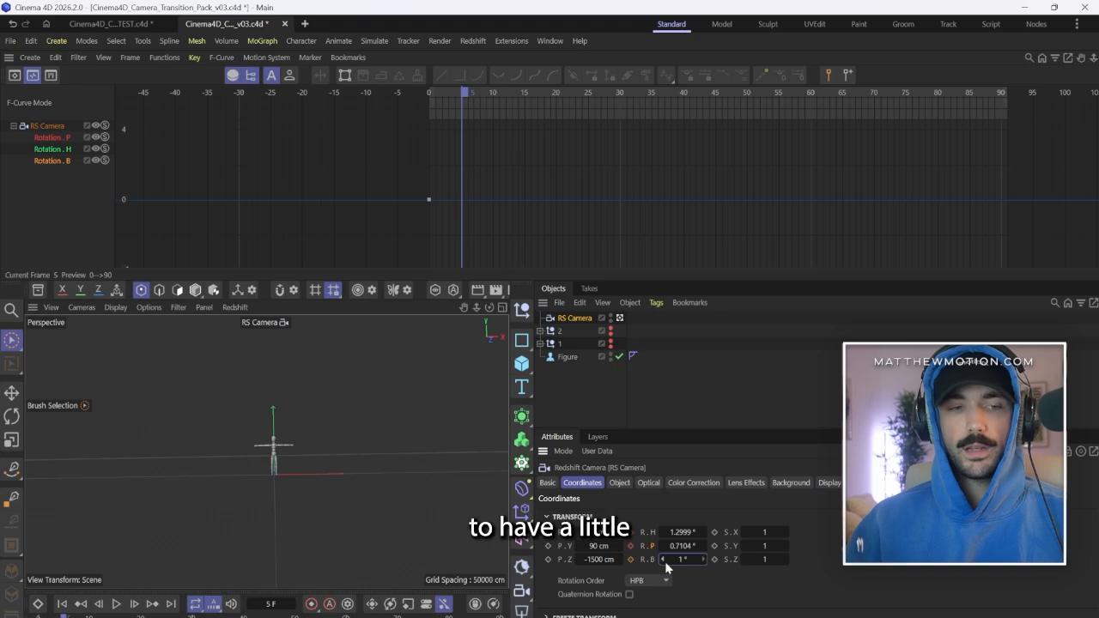
{"action": "left_click", "coordinate": [631, 559]}
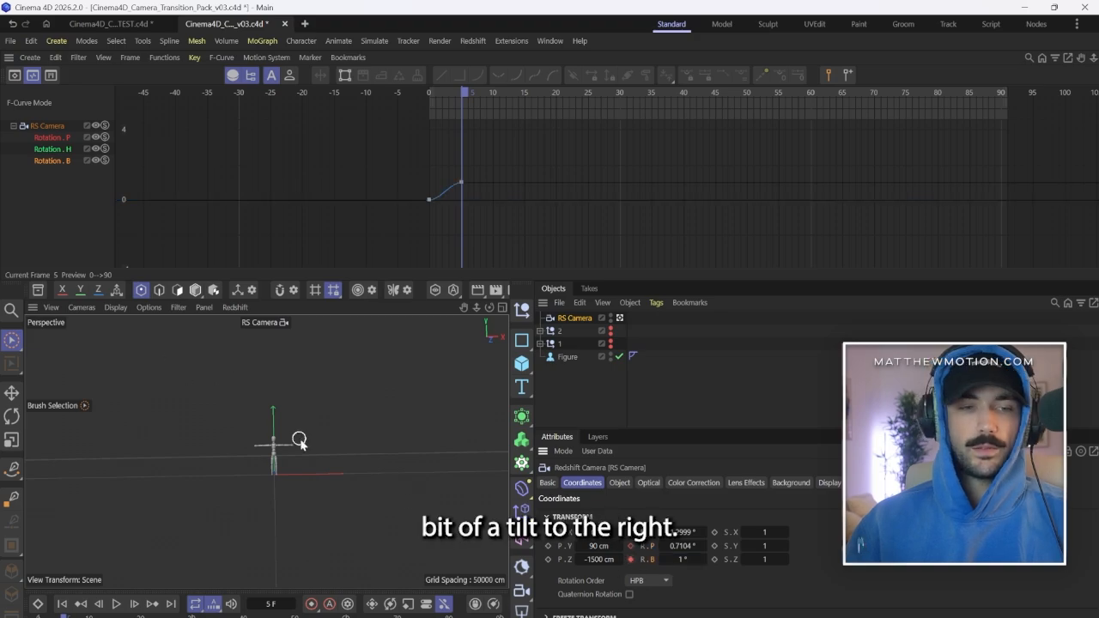
At frame 10, keyframe the camera's bank rotation at -1° for the opposite tilt.
{"action": "left_click", "coordinate": [495, 93]}
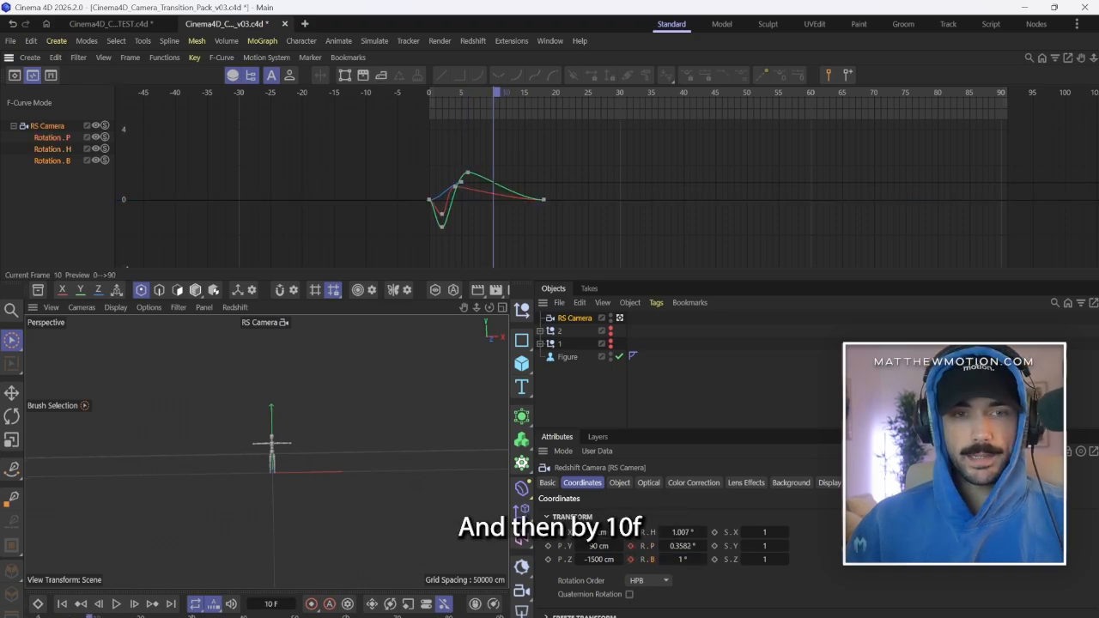
{"action": "left_click", "coordinate": [682, 559]}
{"action": "type", "text": "-1"}
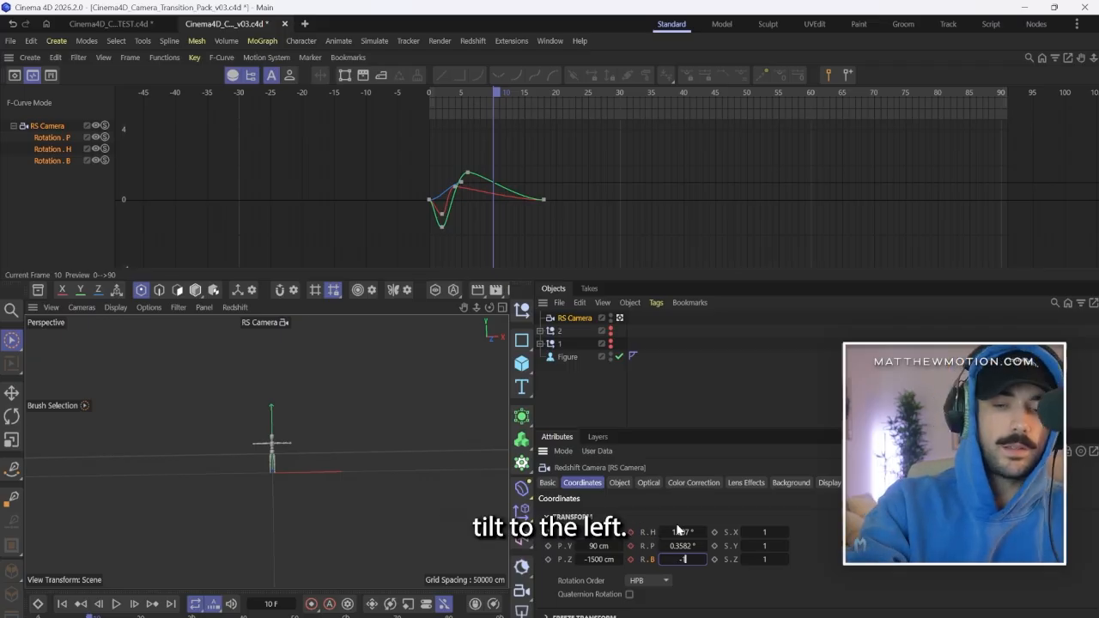
{"action": "key", "text": "Return"}
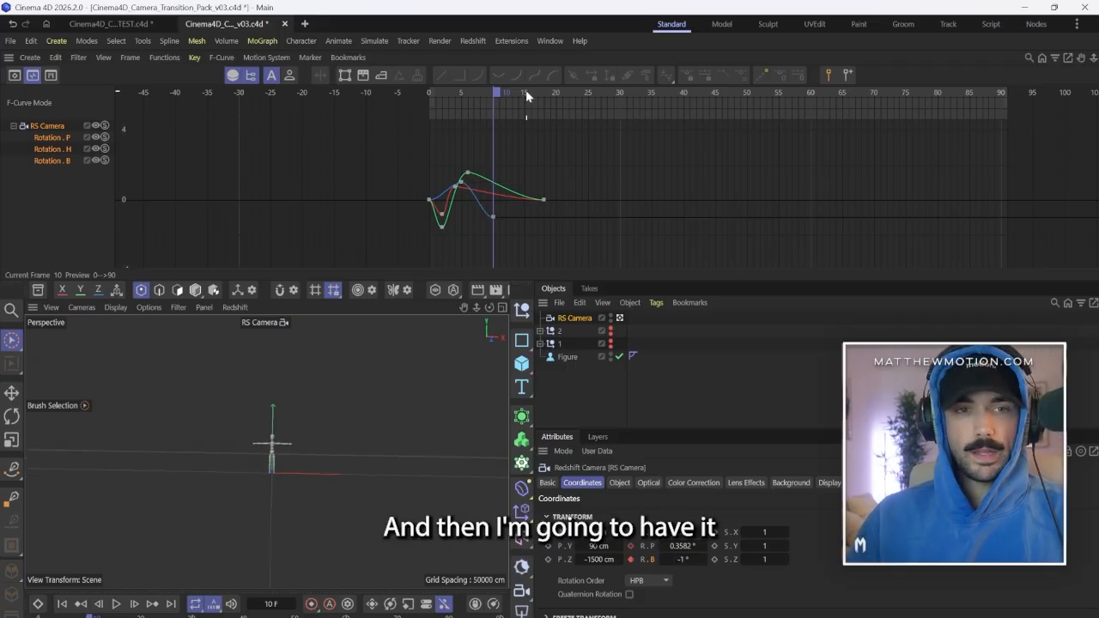
At frame 18, keyframe the camera's bank back at 0° and preview the shake from the start.
{"action": "left_click_drag", "start_coordinate": [530, 95], "coordinate": [550, 96]}
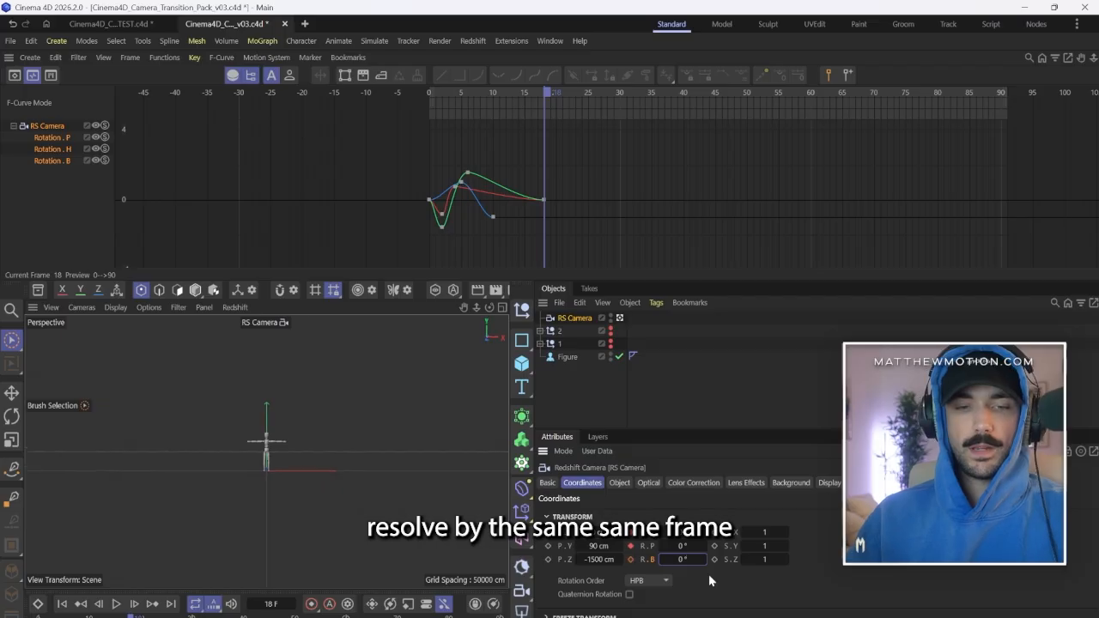
{"action": "key", "text": "Return"}
{"action": "left_click_drag", "start_coordinate": [546, 93], "coordinate": [334, 113]}
{"action": "left_click", "coordinate": [116, 603]}
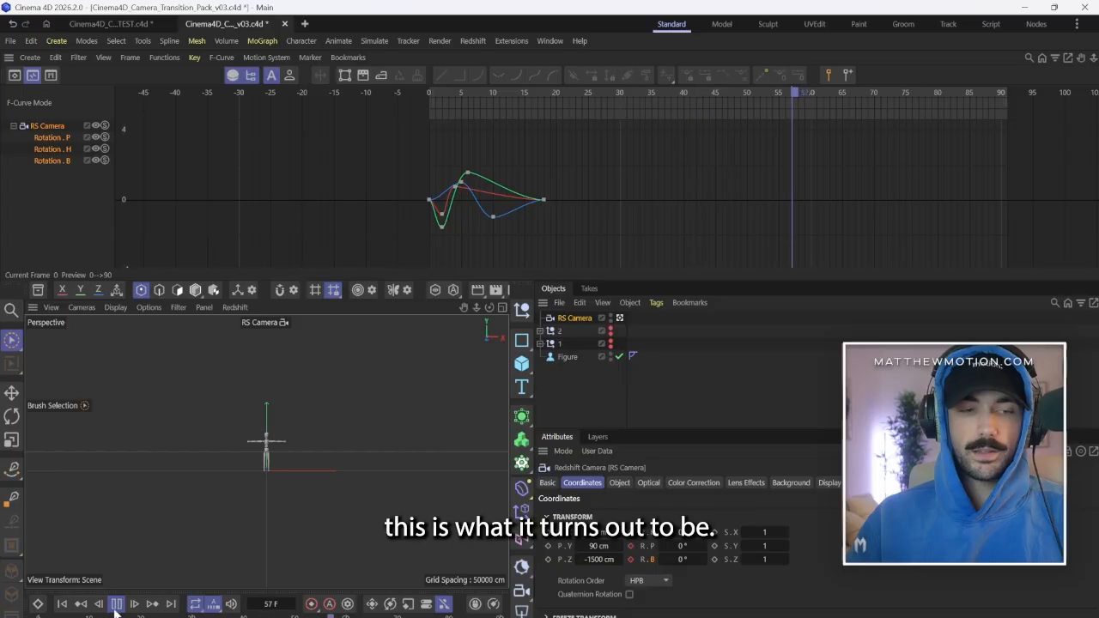
{"action": "left_click", "coordinate": [116, 603]}
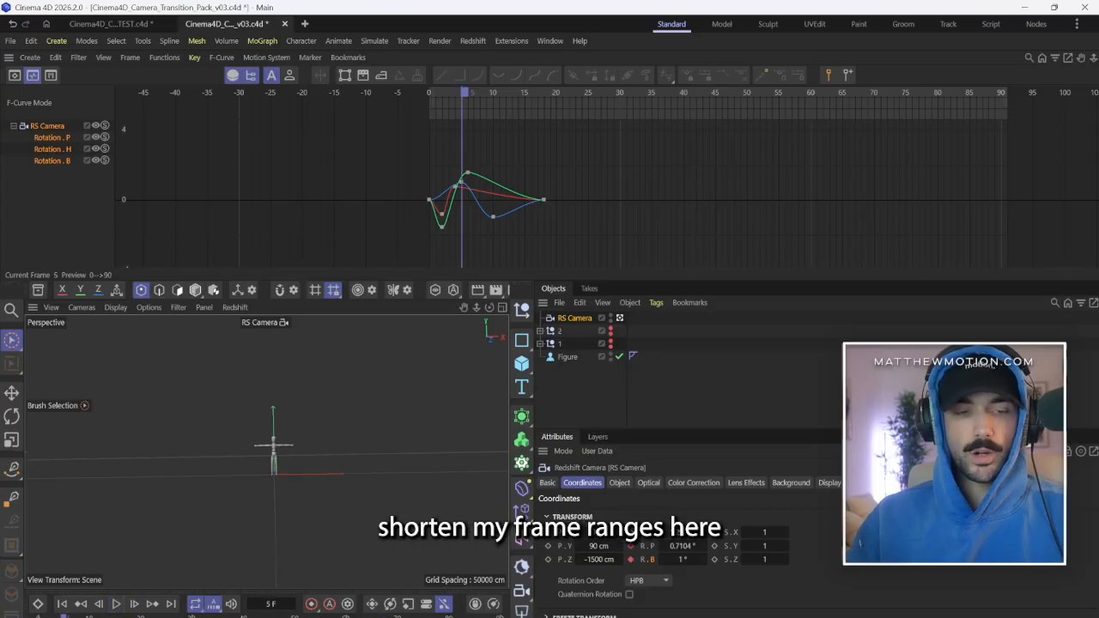
Shorten the animation range to end at frame 45 and play the shake from frame 0.
{"action": "type", "text": "45"}
{"action": "key", "text": "Return"}
{"action": "left_click", "coordinate": [62, 604]}
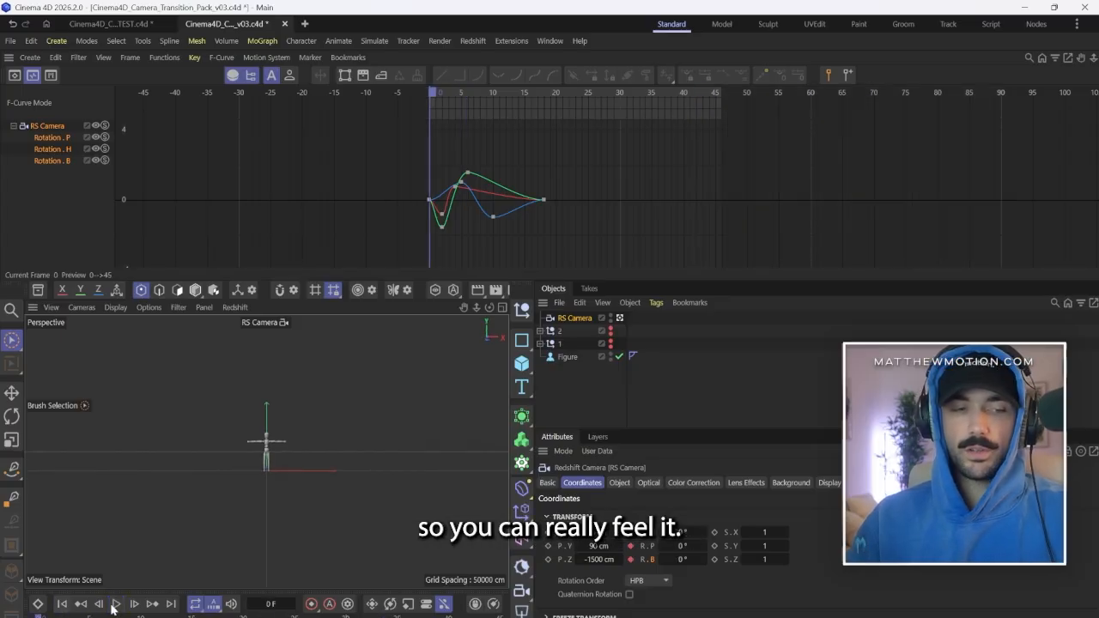
{"action": "left_click", "coordinate": [115, 604]}
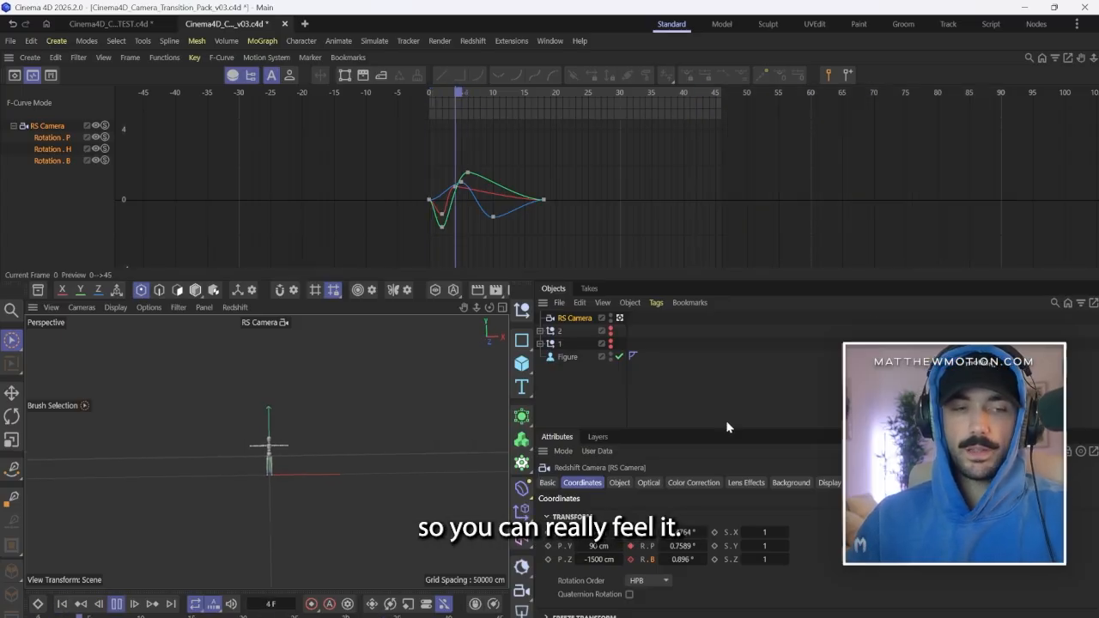
Rename the camera to 3, extend the handles of the bank curve's key at frame 5, and play the result.
{"action": "left_click", "coordinate": [805, 387]}
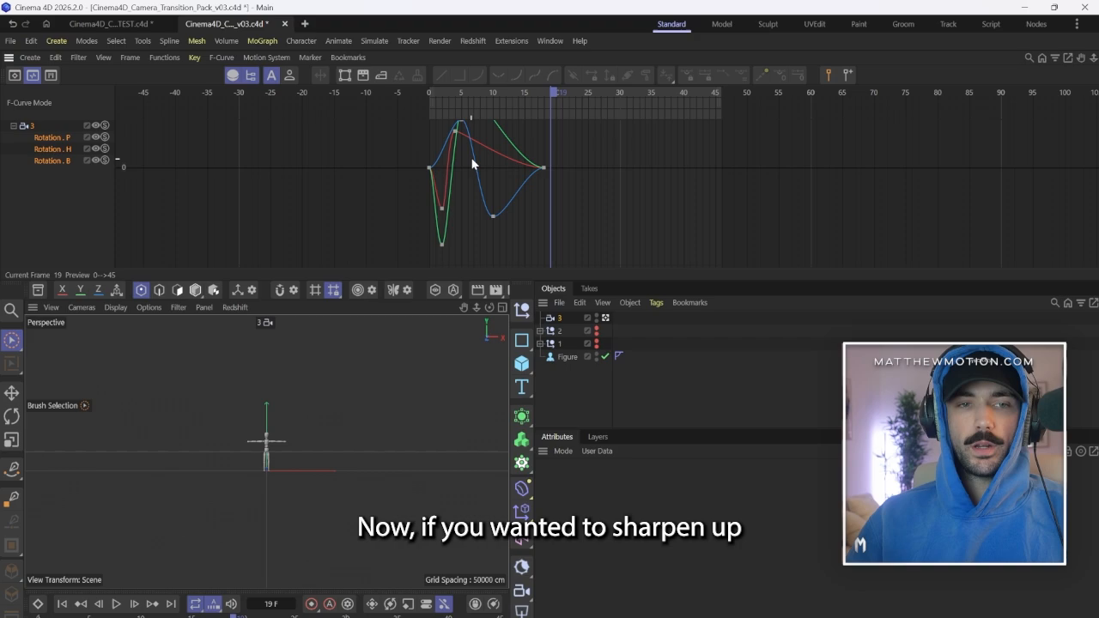
{"action": "left_click", "coordinate": [461, 158]}
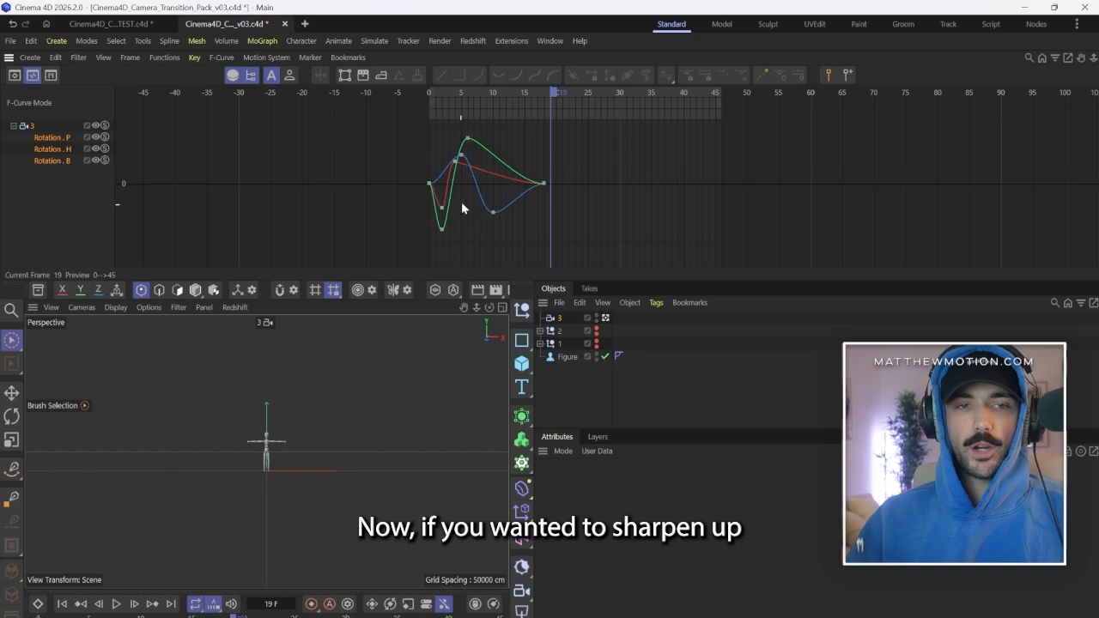
{"action": "left_click", "coordinate": [460, 157]}
{"action": "left_click_drag", "start_coordinate": [450, 157], "coordinate": [446, 156]}
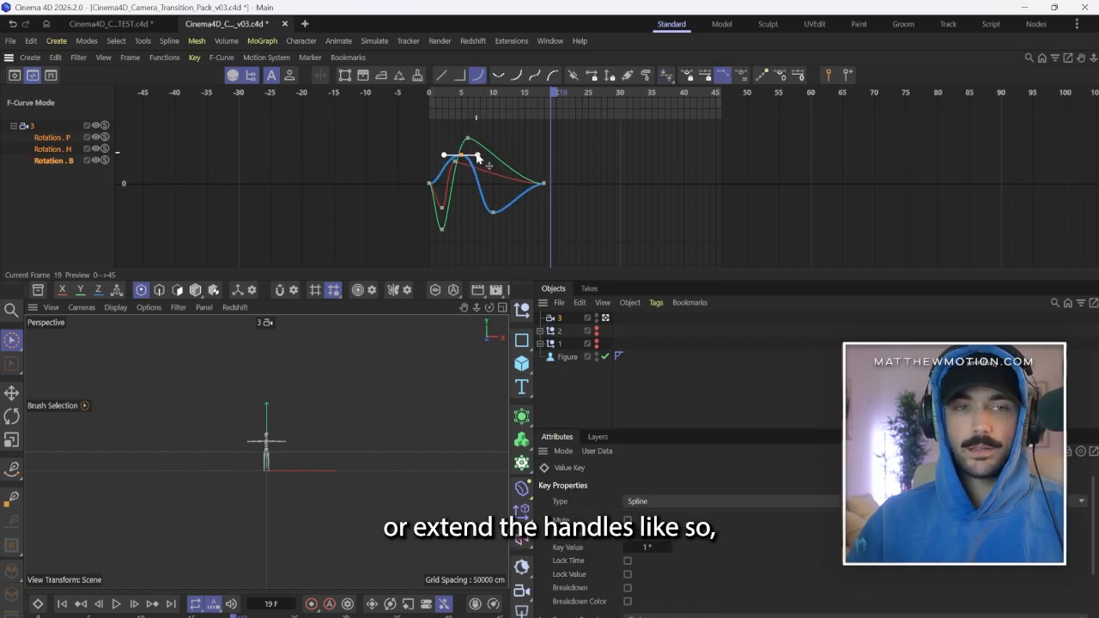
{"action": "left_click", "coordinate": [62, 604]}
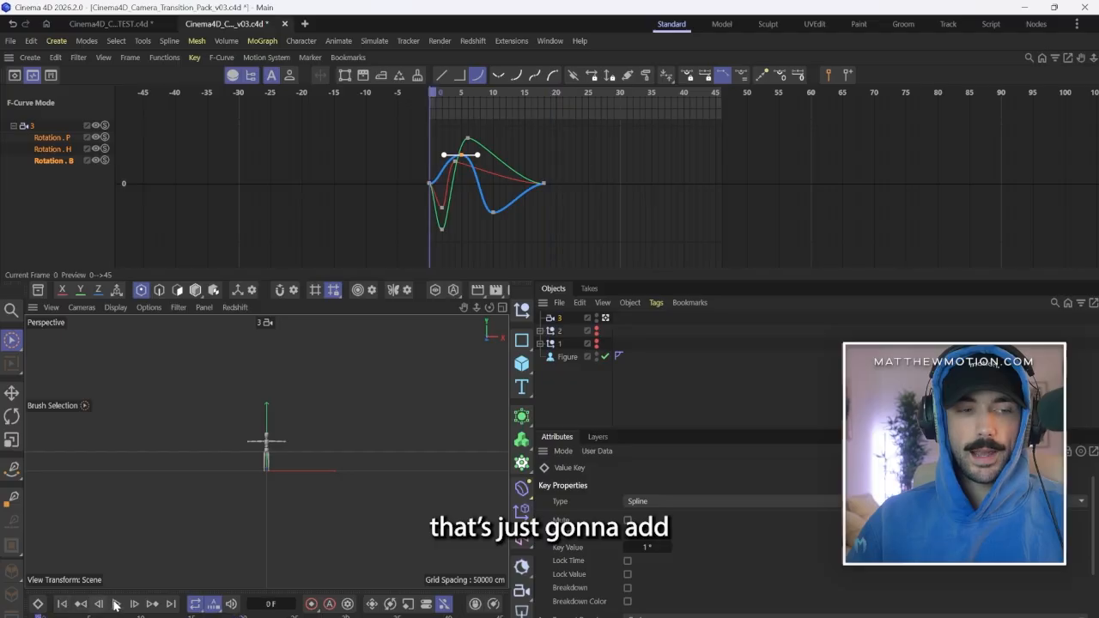
{"action": "left_click", "coordinate": [115, 603]}
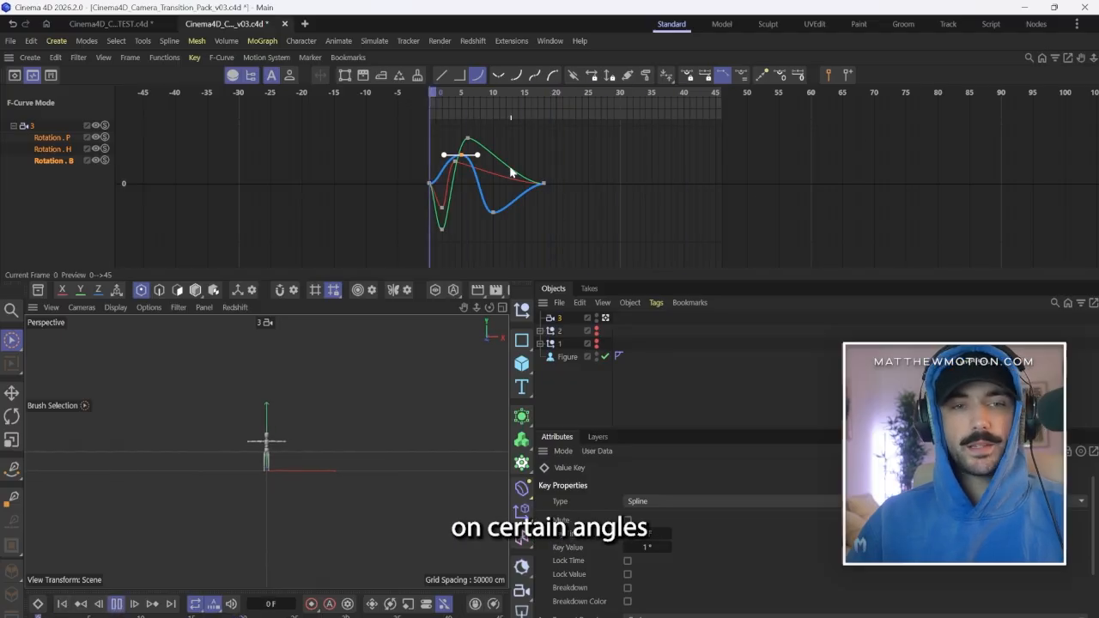
Adjust the heading curve's peak key at frame 6 to 1.6058° while the shake plays.
{"action": "scroll", "coordinate": [494, 169], "scroll_direction": "up", "scroll_amount": 4, "text": "shift"}
{"action": "scroll", "coordinate": [486, 169], "scroll_direction": "down", "scroll_amount": 6, "text": "shift"}
{"action": "left_click", "coordinate": [468, 150]}
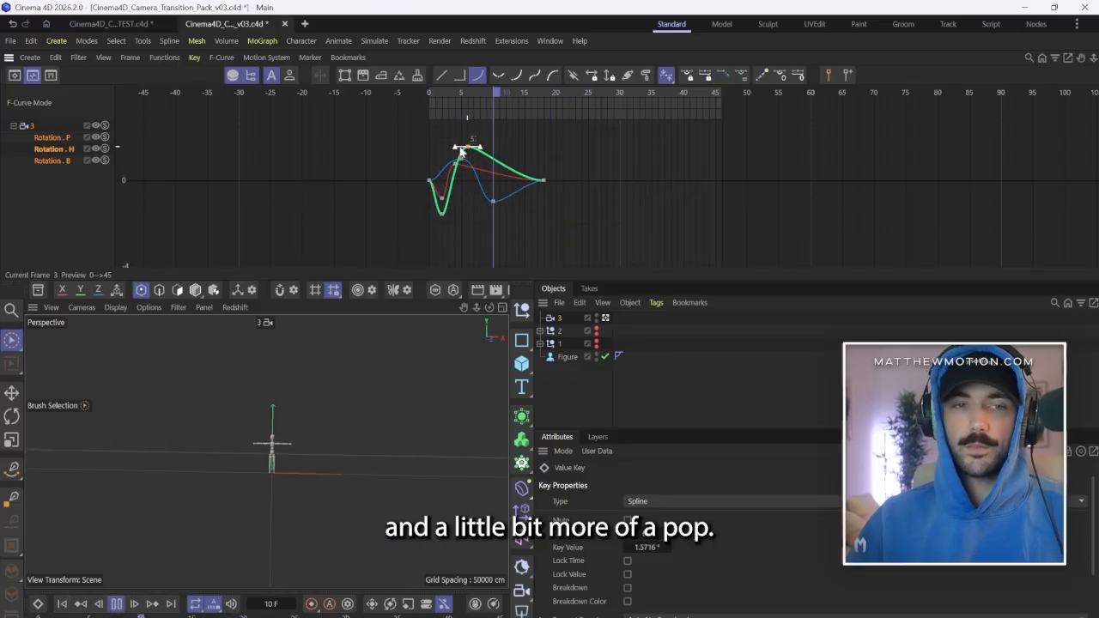
{"action": "left_click_drag", "start_coordinate": [468, 147], "coordinate": [469, 159]}
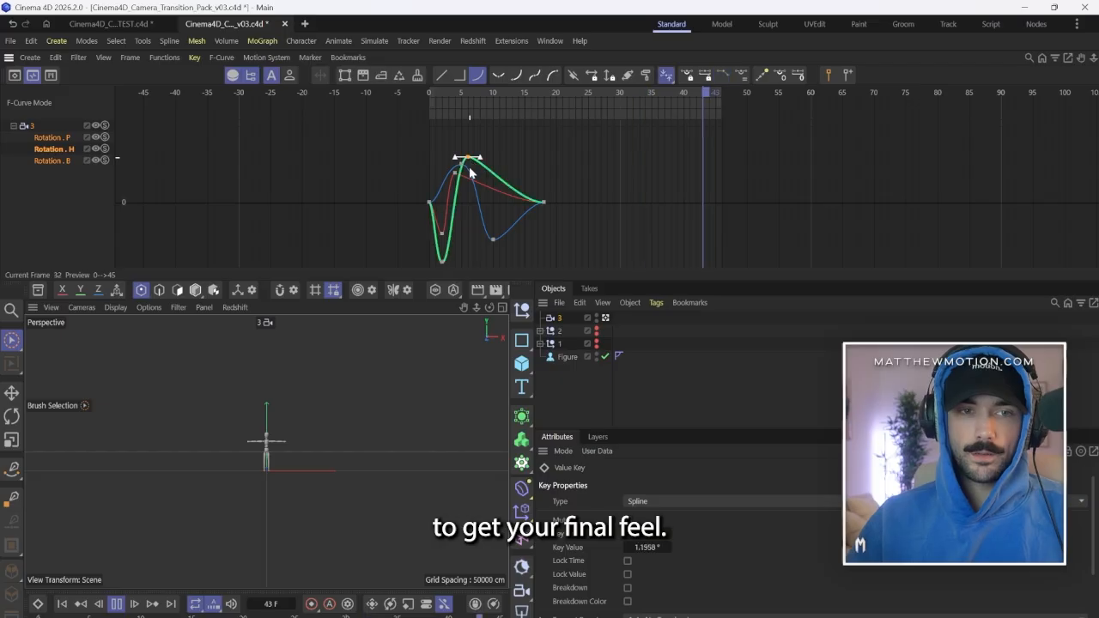
{"action": "left_click", "coordinate": [478, 174]}
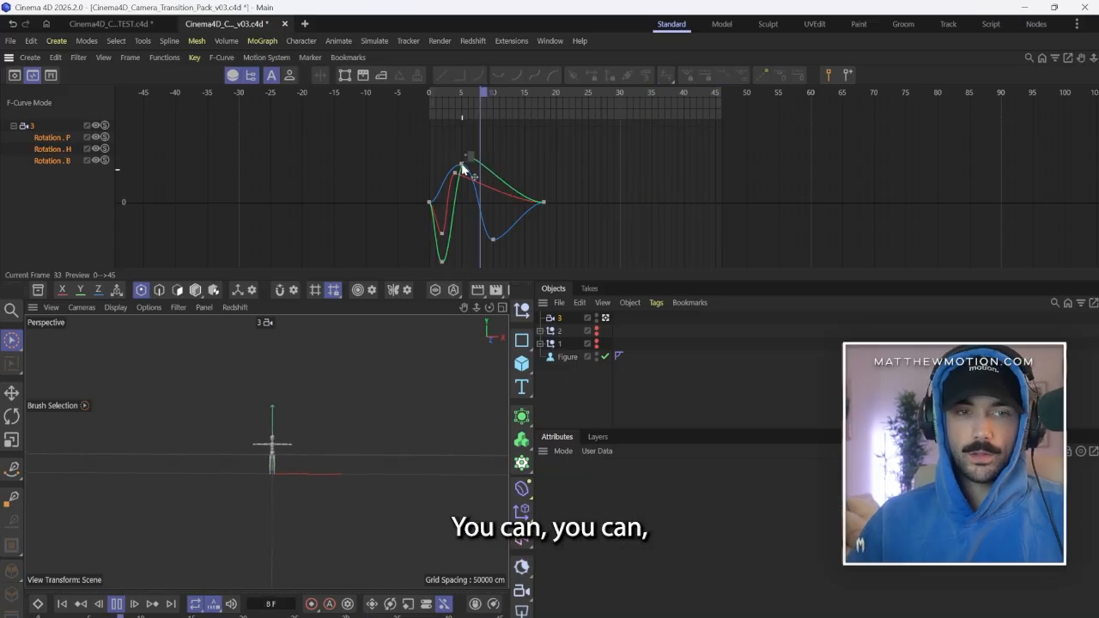
{"action": "left_click", "coordinate": [466, 158]}
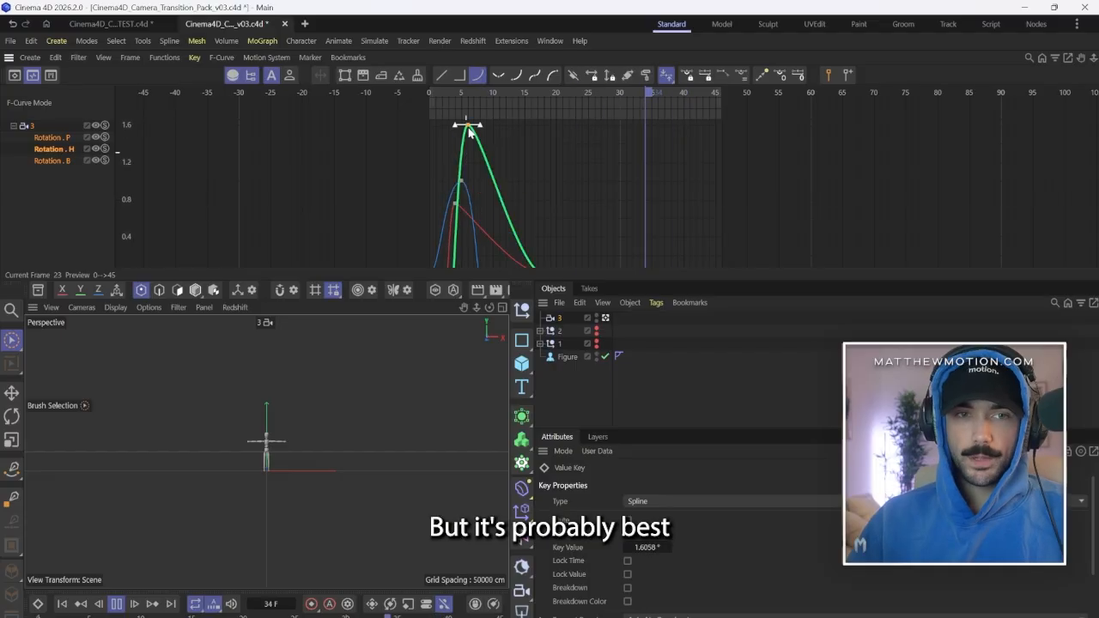
Try staggering the heading curve's peak to frame 7 at 1.5988° with extended handles, and review it in playback.
{"action": "left_click_drag", "start_coordinate": [471, 126], "coordinate": [507, 133]}
{"action": "scroll", "coordinate": [509, 140], "scroll_direction": "down", "scroll_amount": 3}
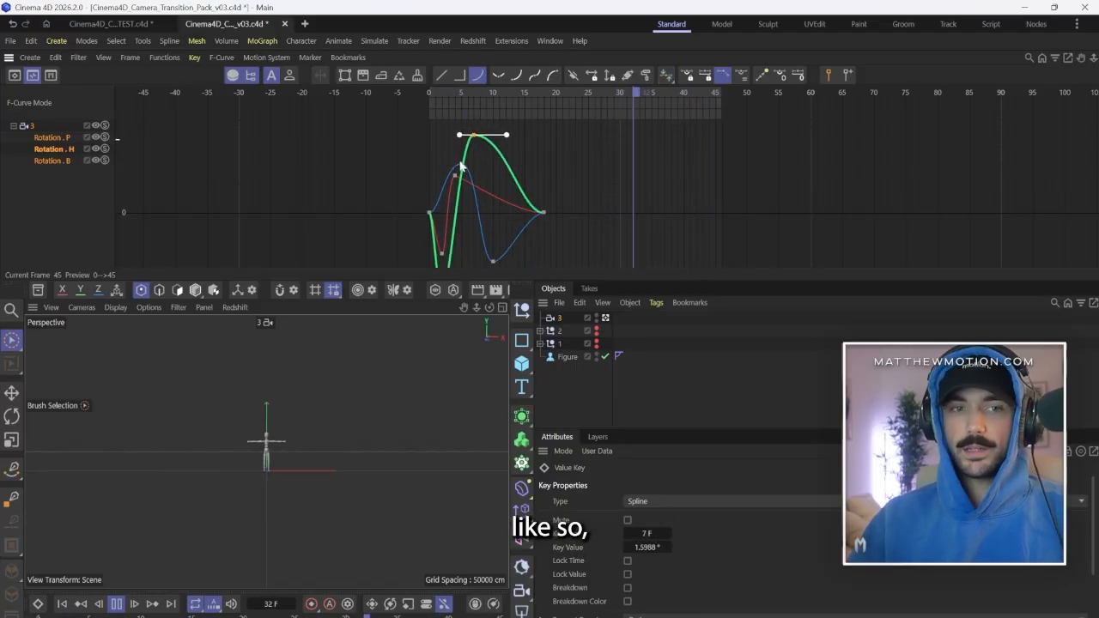
{"action": "left_click", "coordinate": [674, 165]}
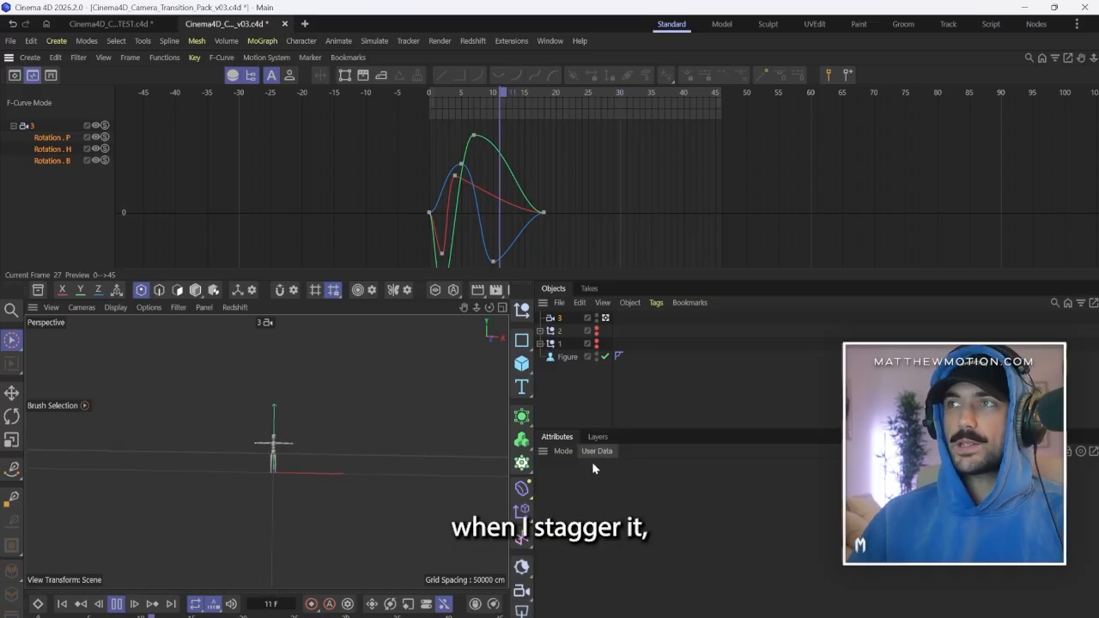
{"action": "scroll", "coordinate": [461, 174], "scroll_direction": "down", "scroll_amount": 2, "text": "ctrl"}
{"action": "left_click", "coordinate": [474, 147]}
{"action": "scroll", "coordinate": [456, 187], "scroll_direction": "up", "scroll_amount": 5, "text": "ctrl"}
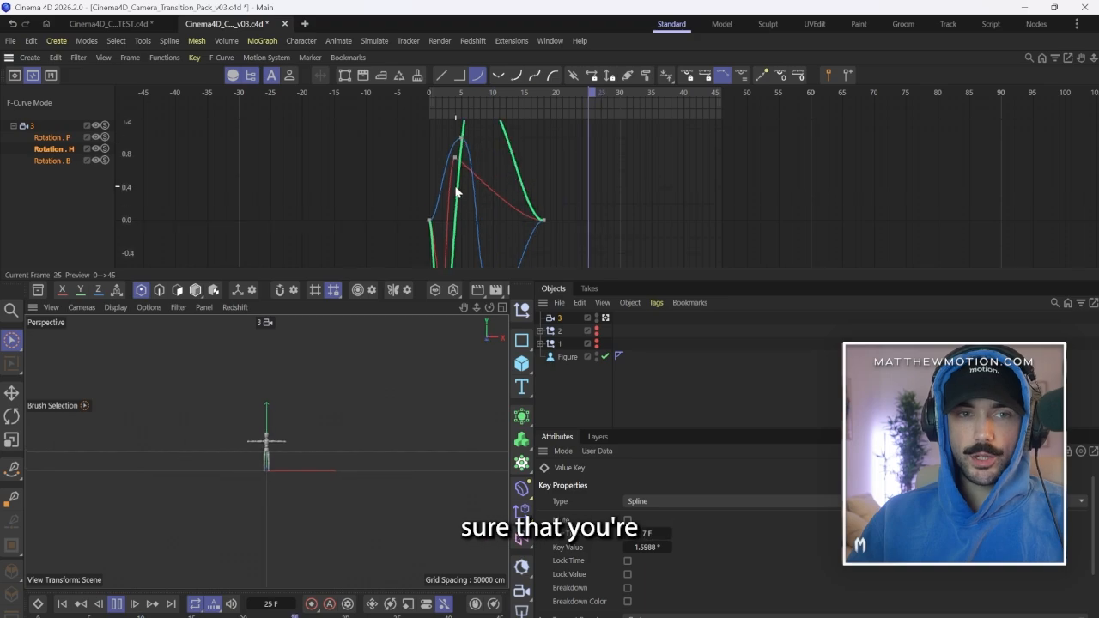
{"action": "scroll", "coordinate": [456, 187], "scroll_direction": "down", "scroll_amount": 5, "text": "ctrl"}
{"action": "key", "text": "space"}
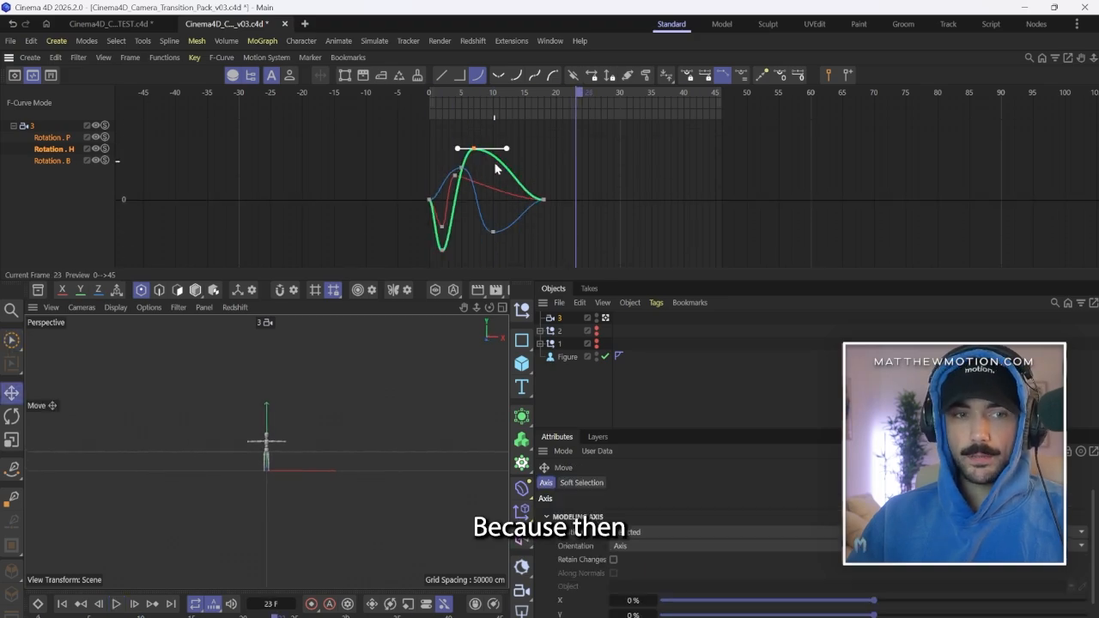
Return the heading curve's peak key to frame 6 at about 1.6° with short handles.
{"action": "left_click", "coordinate": [481, 160]}
{"action": "scroll", "coordinate": [478, 158], "scroll_direction": "up", "scroll_amount": 3, "text": "ctrl"}
{"action": "left_click", "coordinate": [472, 143]}
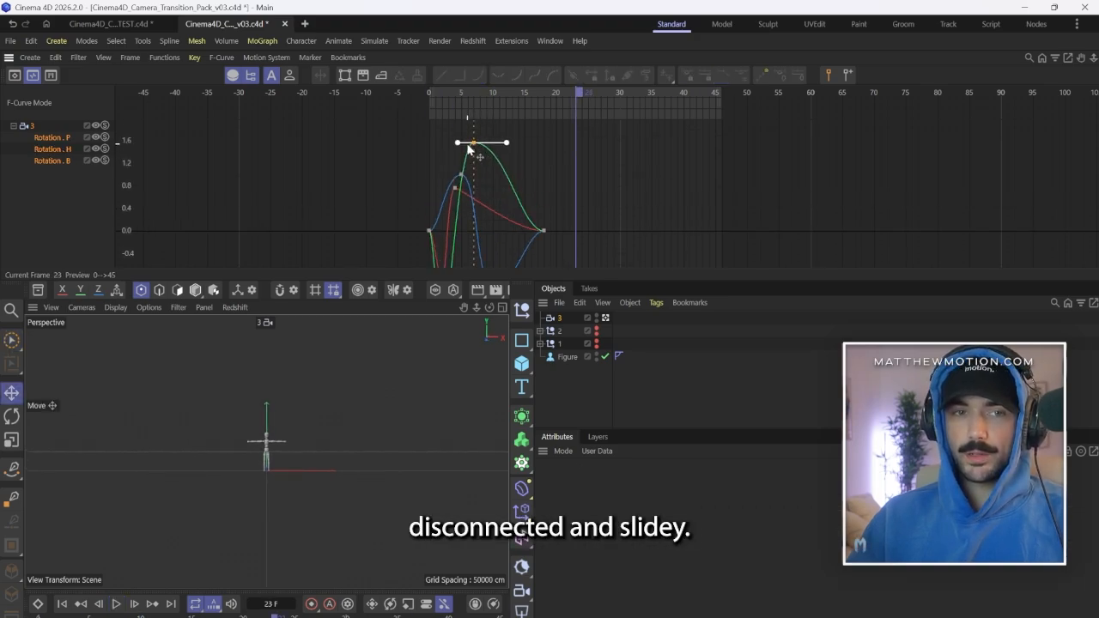
{"action": "left_click_drag", "start_coordinate": [460, 146], "coordinate": [474, 161]}
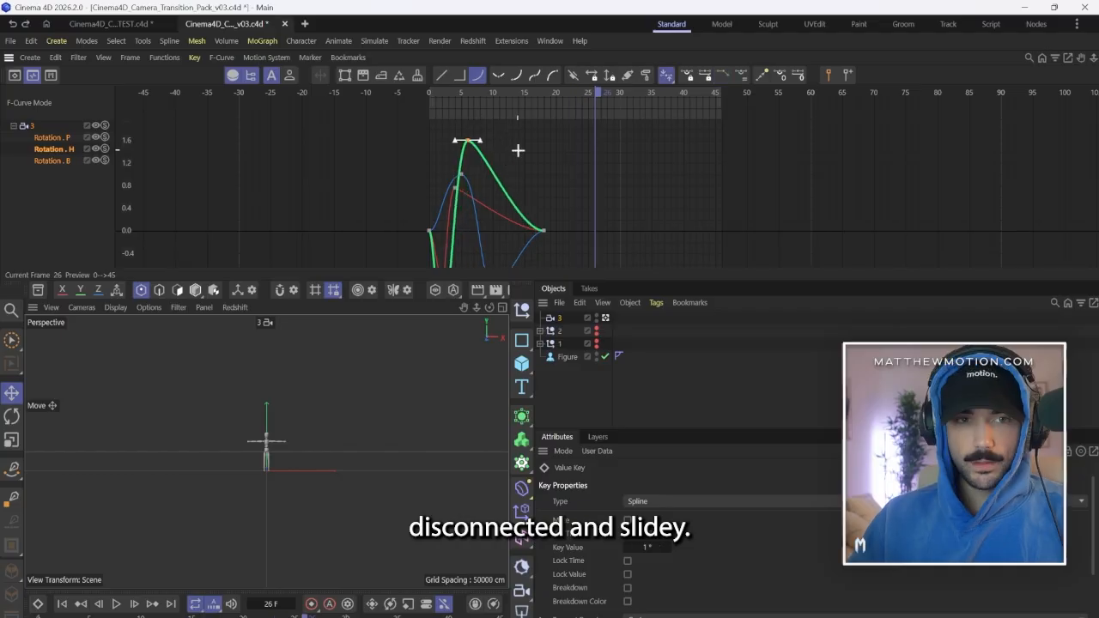
{"action": "left_click", "coordinate": [518, 149]}
Play the camera shake from the start to check how the rotations settle.
{"action": "scroll", "coordinate": [507, 153], "scroll_direction": "down", "scroll_amount": 5, "text": "ctrl"}
{"action": "left_click", "coordinate": [372, 93]}
{"action": "key", "text": "F8"}
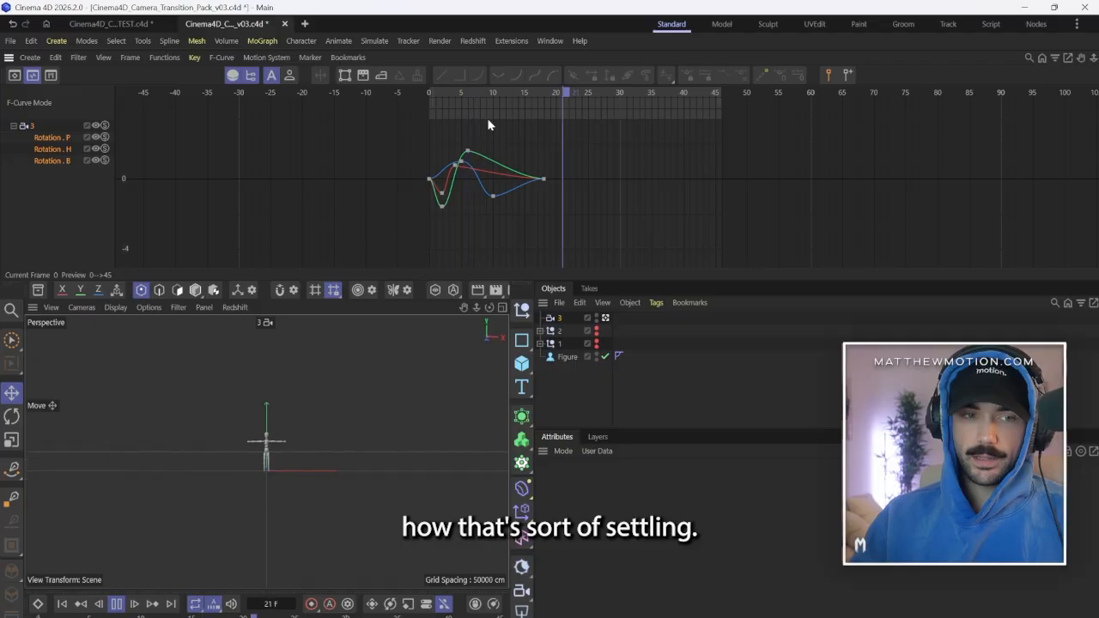
{"action": "key", "text": "F8"}
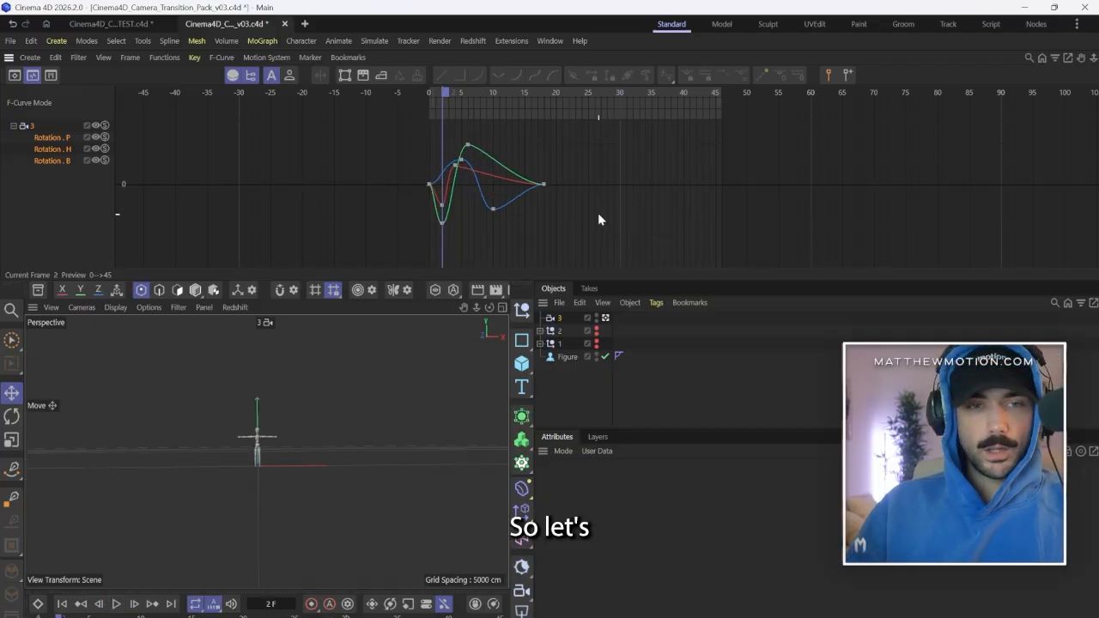
At frame 10, keyframe camera 3's focal length at 24 mm to start a smash zoom.
{"action": "left_click_drag", "start_coordinate": [496, 92], "coordinate": [532, 93]}
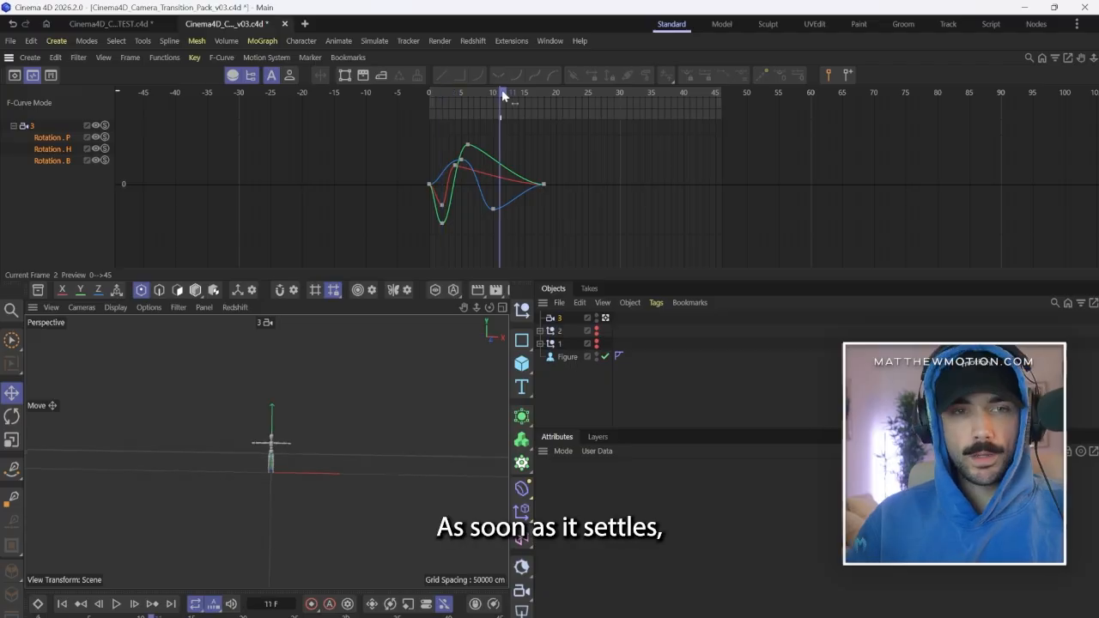
{"action": "left_click", "coordinate": [559, 319]}
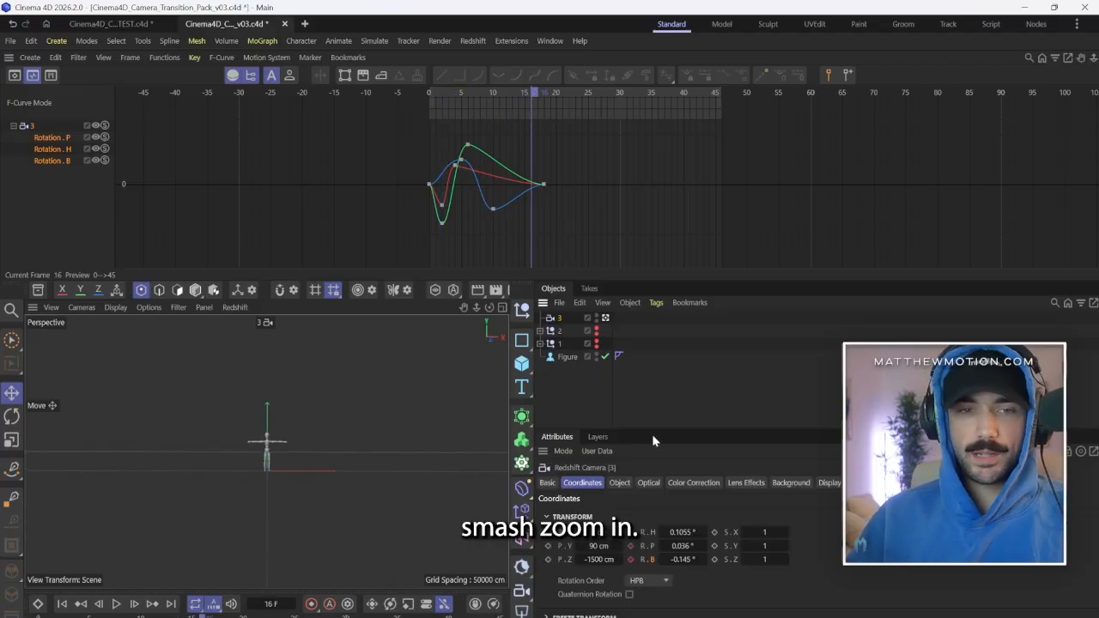
{"action": "left_click", "coordinate": [619, 483]}
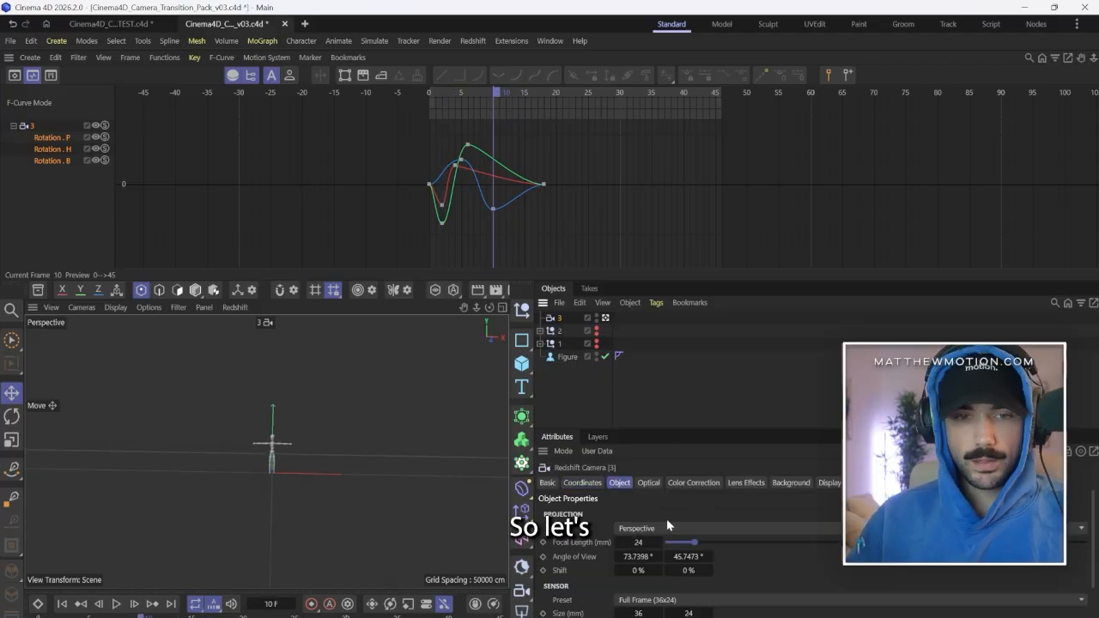
{"action": "left_click", "coordinate": [543, 543]}
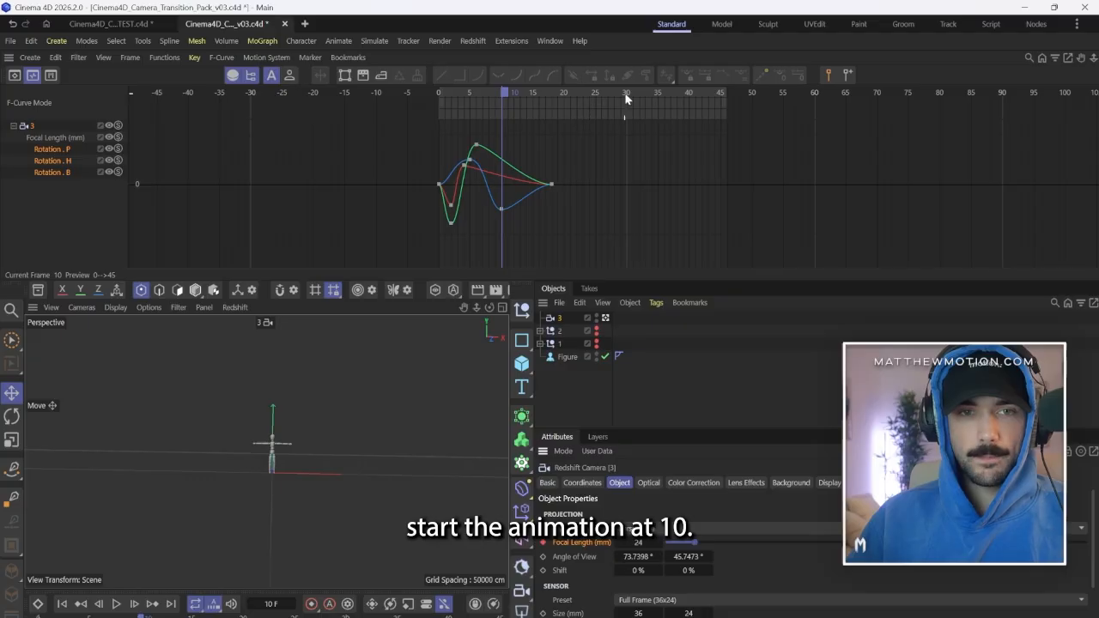
At frame 40, set camera 3's focal length to 100 mm and keyframe it.
{"action": "left_click", "coordinate": [694, 92]}
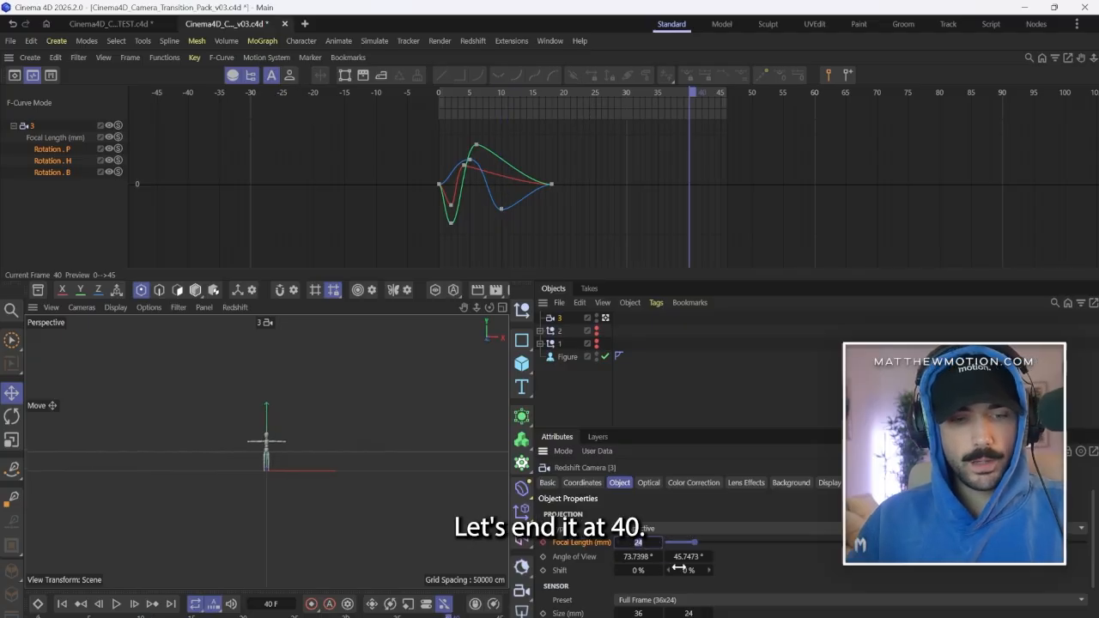
{"action": "type", "text": "100"}
{"action": "key", "text": "Return"}
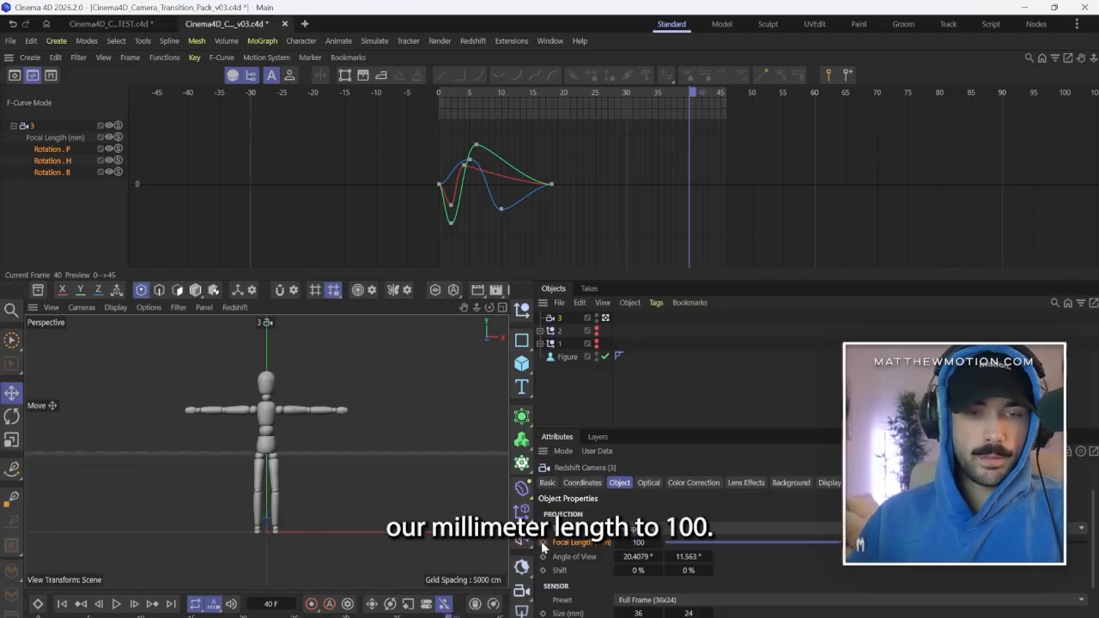
Extend the handles of the focal length keys at frames 40 and 10 so the zoom rises sharply early and eases out.
{"action": "left_click", "coordinate": [55, 138]}
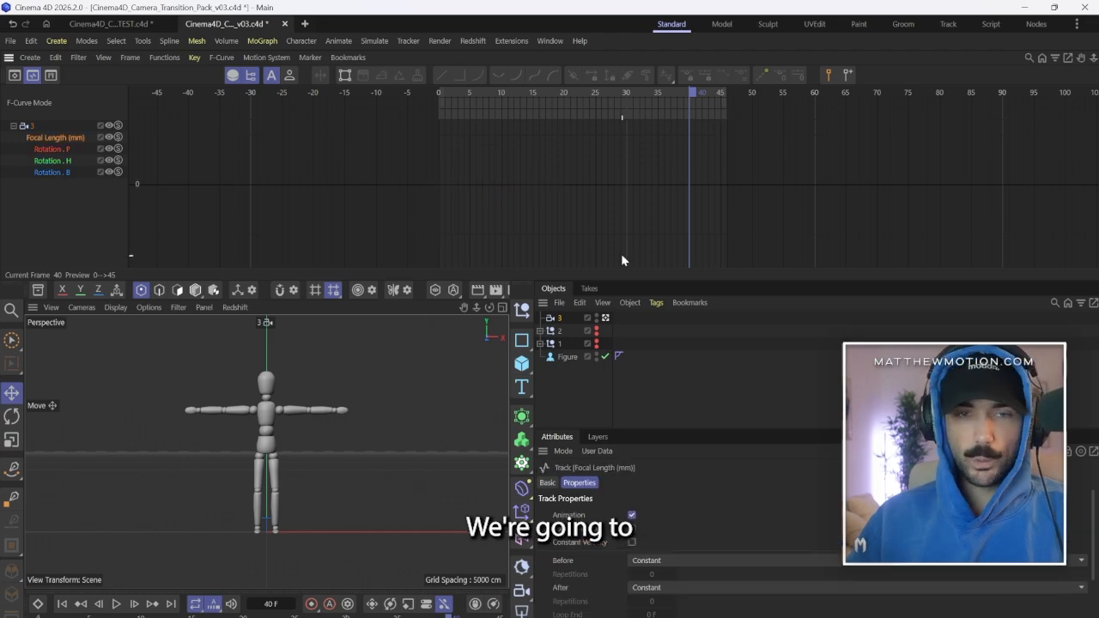
{"action": "scroll", "coordinate": [633, 189], "scroll_direction": "down", "scroll_amount": 12}
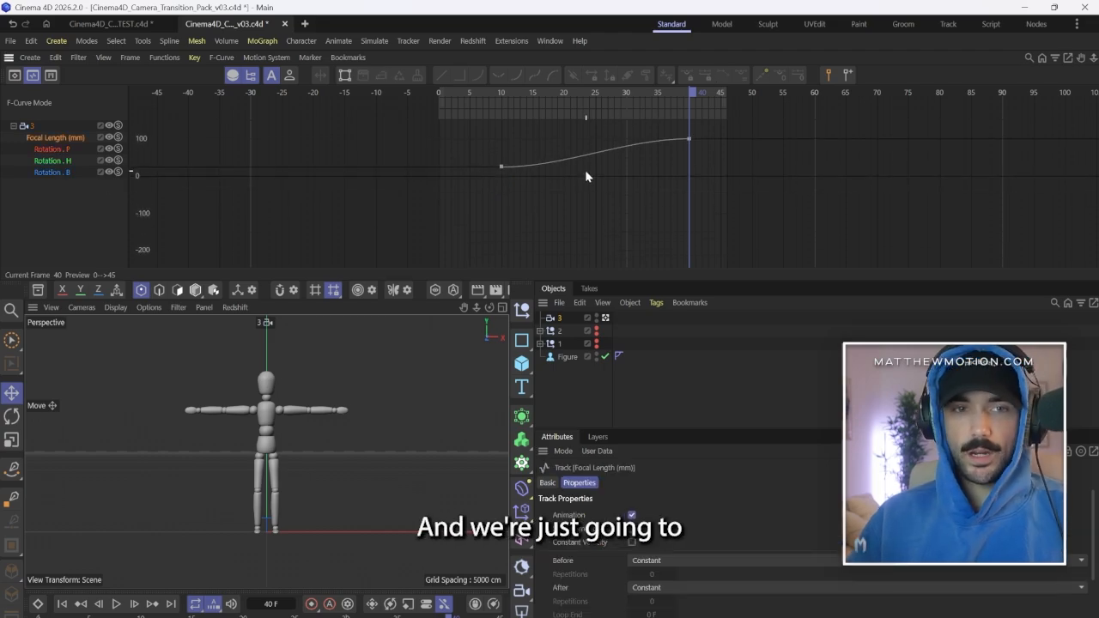
{"action": "scroll", "coordinate": [587, 172], "scroll_direction": "down", "scroll_amount": 4}
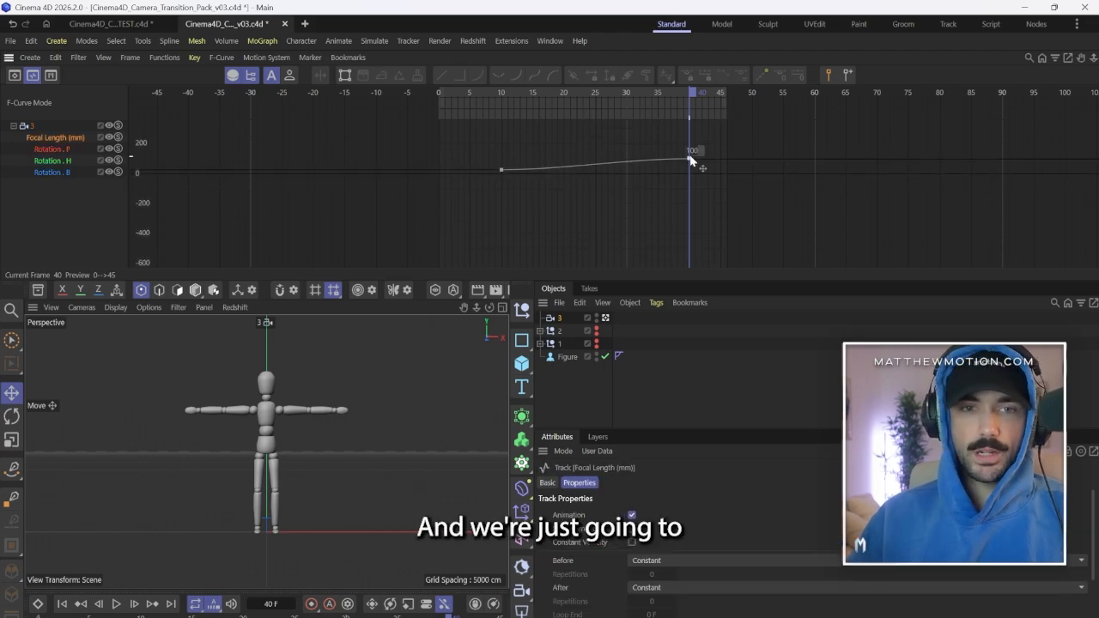
{"action": "left_click", "coordinate": [690, 158]}
{"action": "scroll", "coordinate": [632, 161], "scroll_direction": "up", "scroll_amount": 4}
{"action": "left_click_drag", "start_coordinate": [629, 162], "coordinate": [529, 167]}
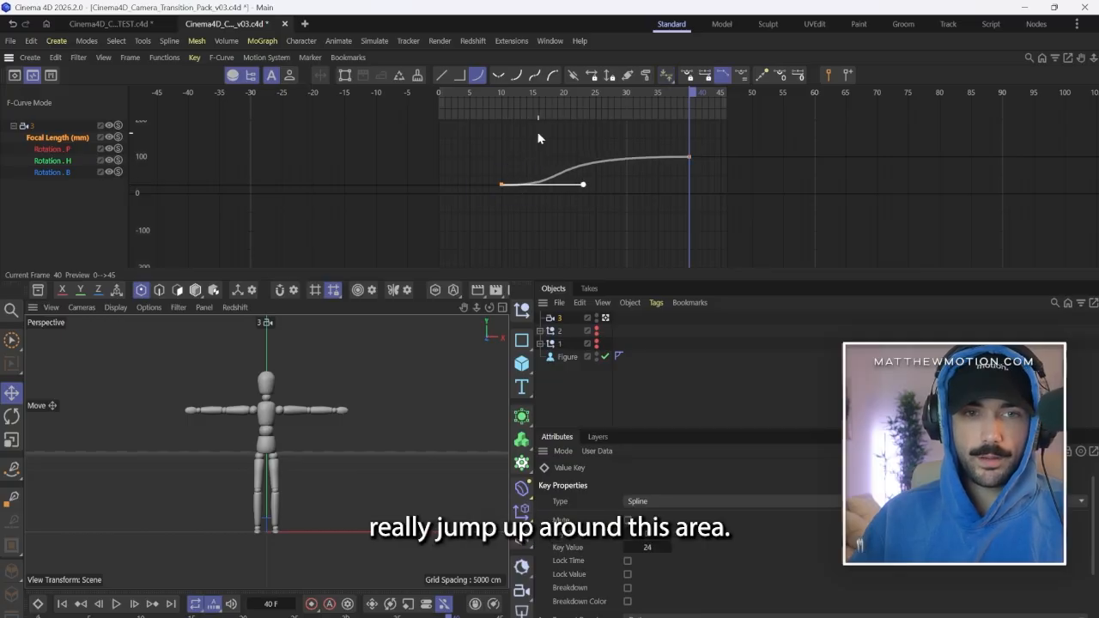
During playback, lengthen the focal length handle of the frame 40 key back to about frame 5 for a sharper zoom.
{"action": "left_click", "coordinate": [497, 94]}
{"action": "key", "text": "F8"}
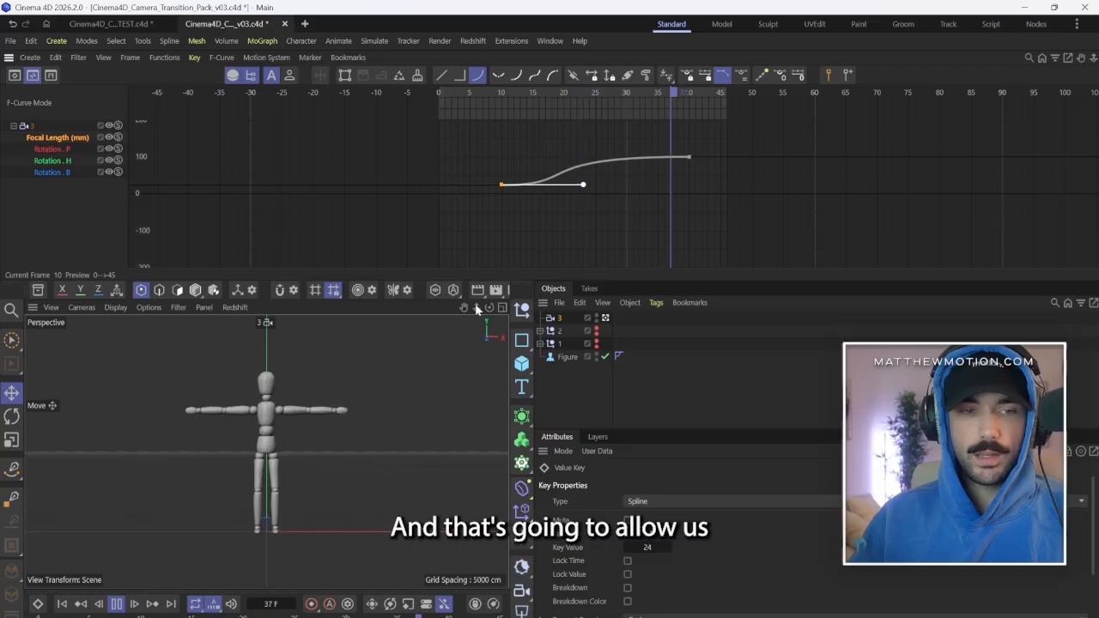
{"action": "left_click", "coordinate": [690, 157]}
{"action": "left_click_drag", "start_coordinate": [527, 158], "coordinate": [472, 158]}
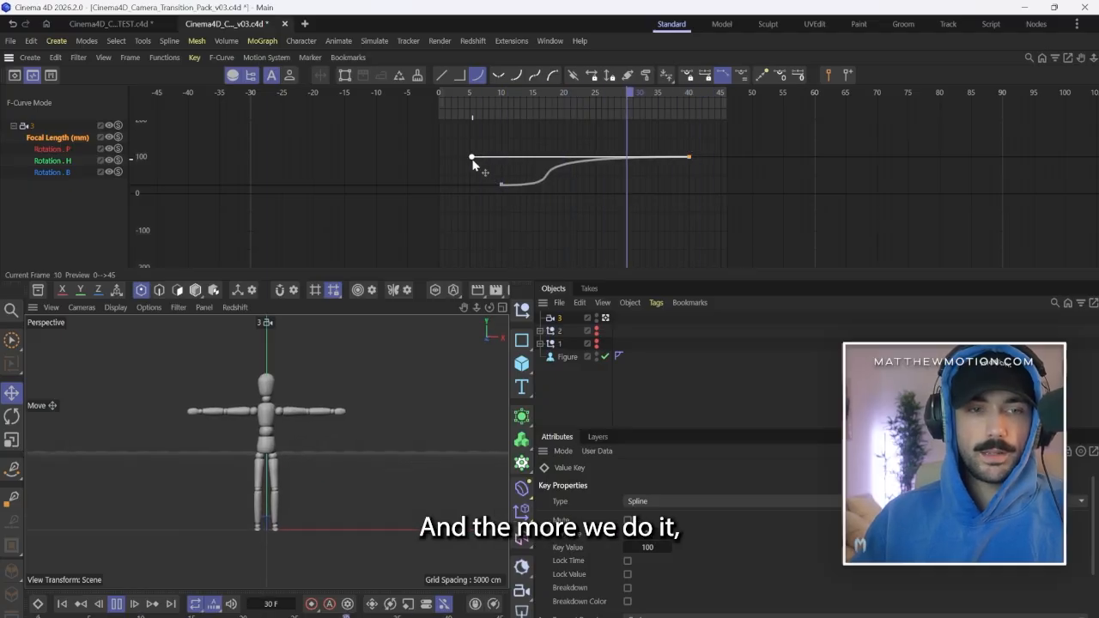
{"action": "left_click", "coordinate": [479, 167]}
{"action": "left_click", "coordinate": [116, 603]}
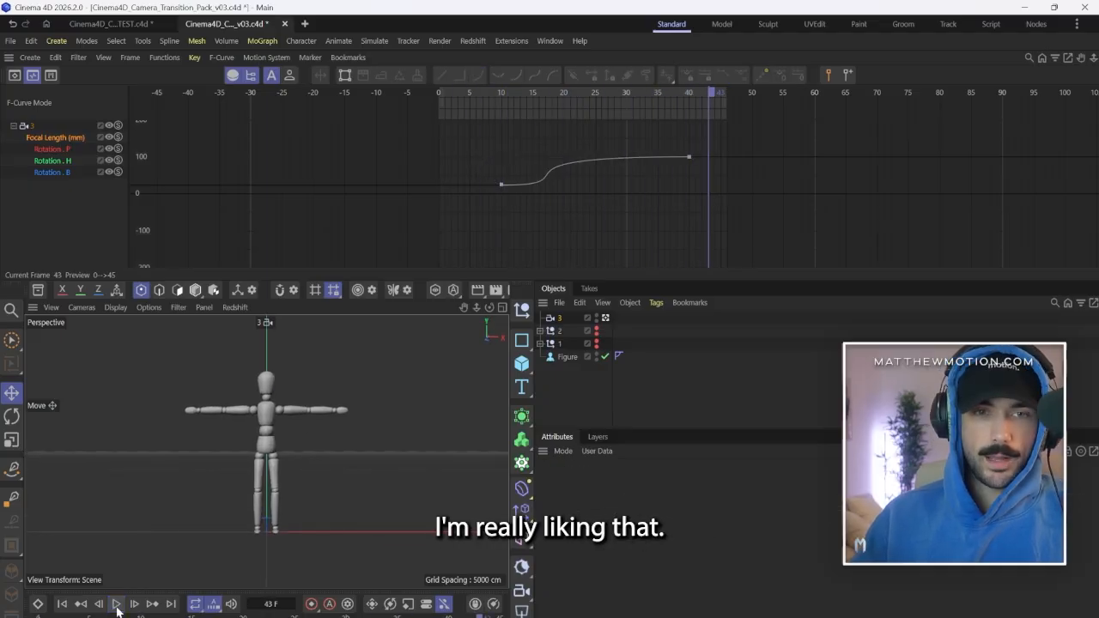
Flatten camera 3's rotation shake, bringing the H key at frame 2 to about -1.23° and the B key at frame 10 to about -0.78°.
{"action": "left_click", "coordinate": [60, 152]}
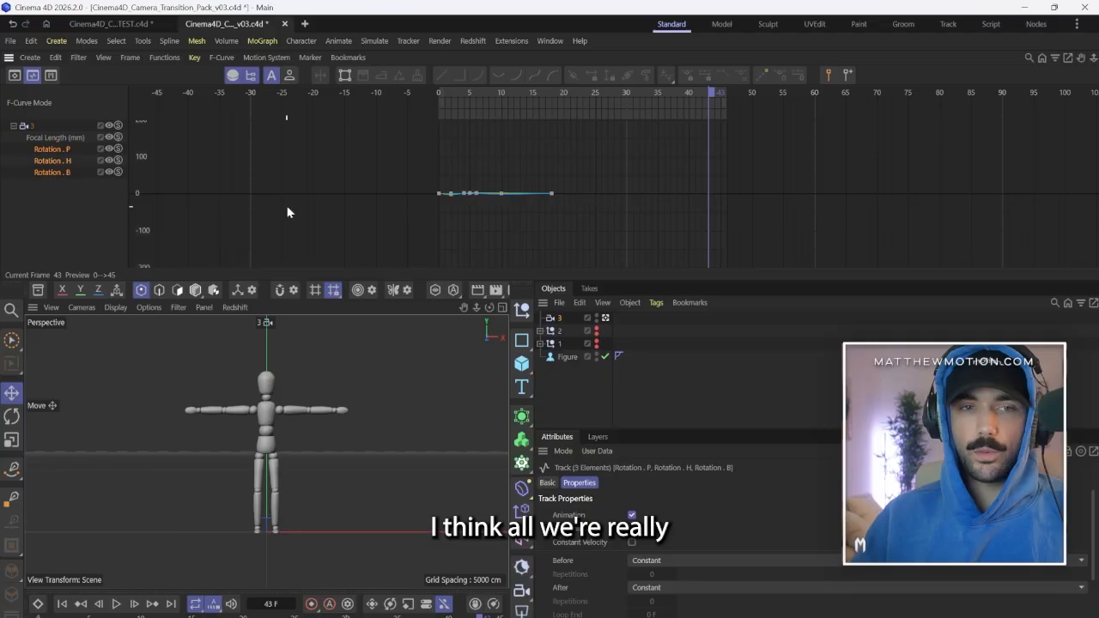
{"action": "scroll", "coordinate": [477, 195], "scroll_direction": "up", "scroll_amount": 15}
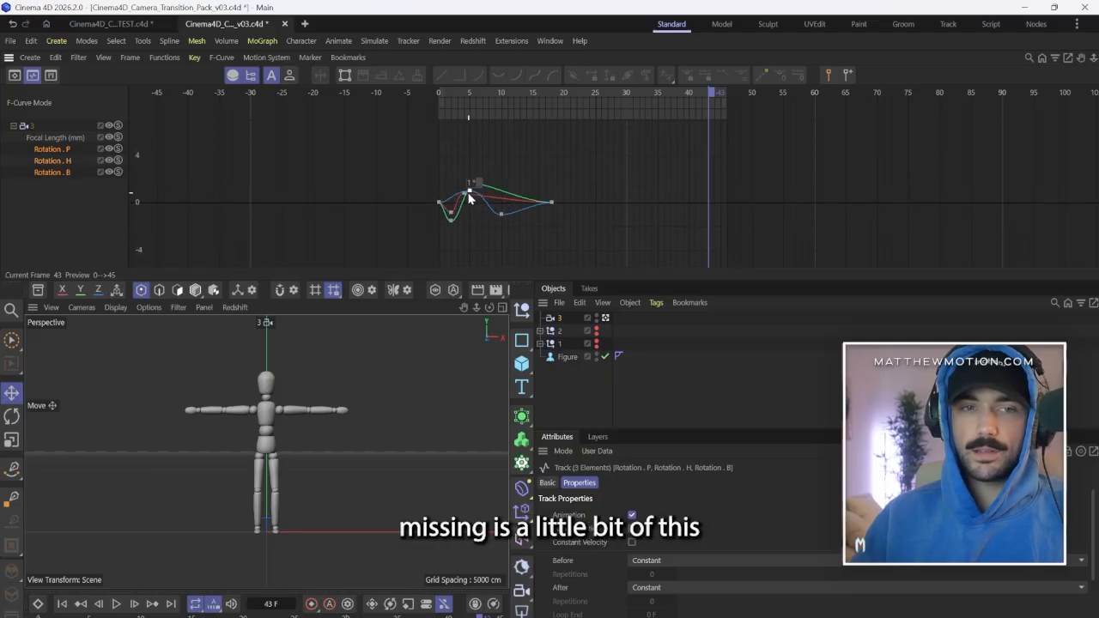
{"action": "scroll", "coordinate": [470, 198], "scroll_direction": "up", "scroll_amount": 6}
{"action": "left_click_drag", "start_coordinate": [449, 136], "coordinate": [477, 148]}
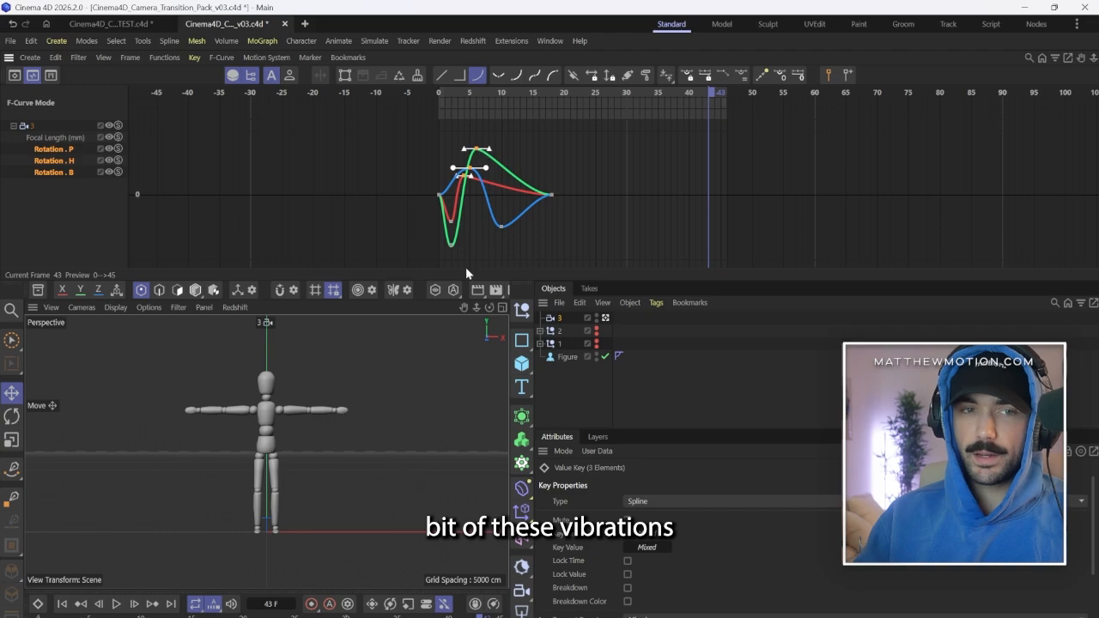
{"action": "left_click_drag", "start_coordinate": [466, 269], "coordinate": [431, 206]}
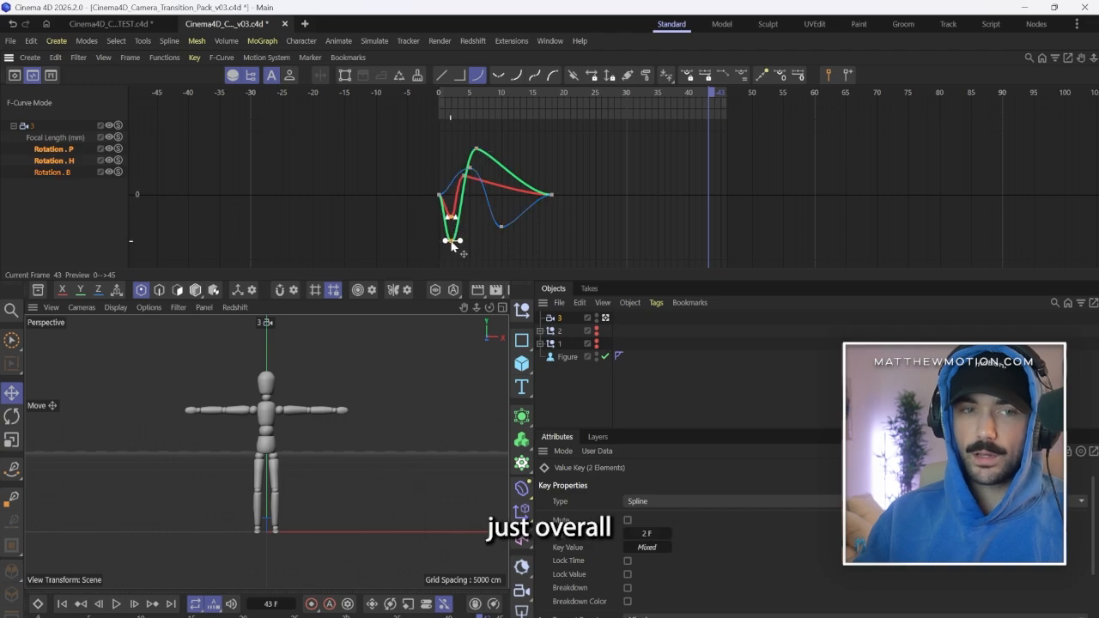
{"action": "left_click", "coordinate": [451, 249]}
{"action": "left_click", "coordinate": [450, 235]}
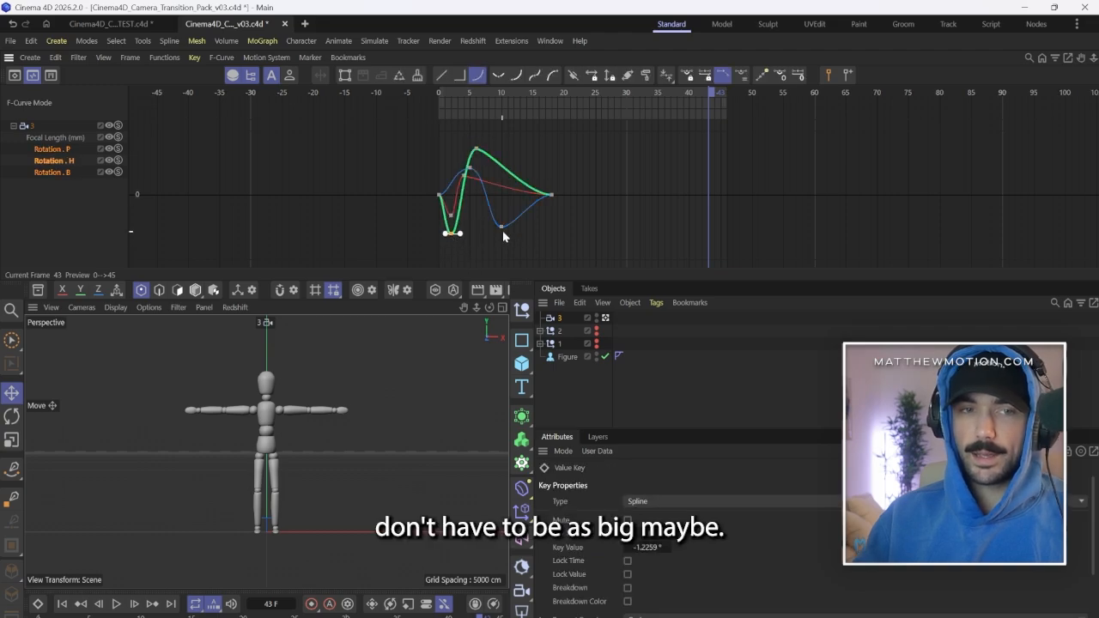
{"action": "left_click_drag", "start_coordinate": [502, 229], "coordinate": [503, 222]}
Play the animation from frame 0 to check the reduced shake together with the zoom.
{"action": "left_click_drag", "start_coordinate": [458, 92], "coordinate": [437, 92]}
{"action": "left_click", "coordinate": [116, 605]}
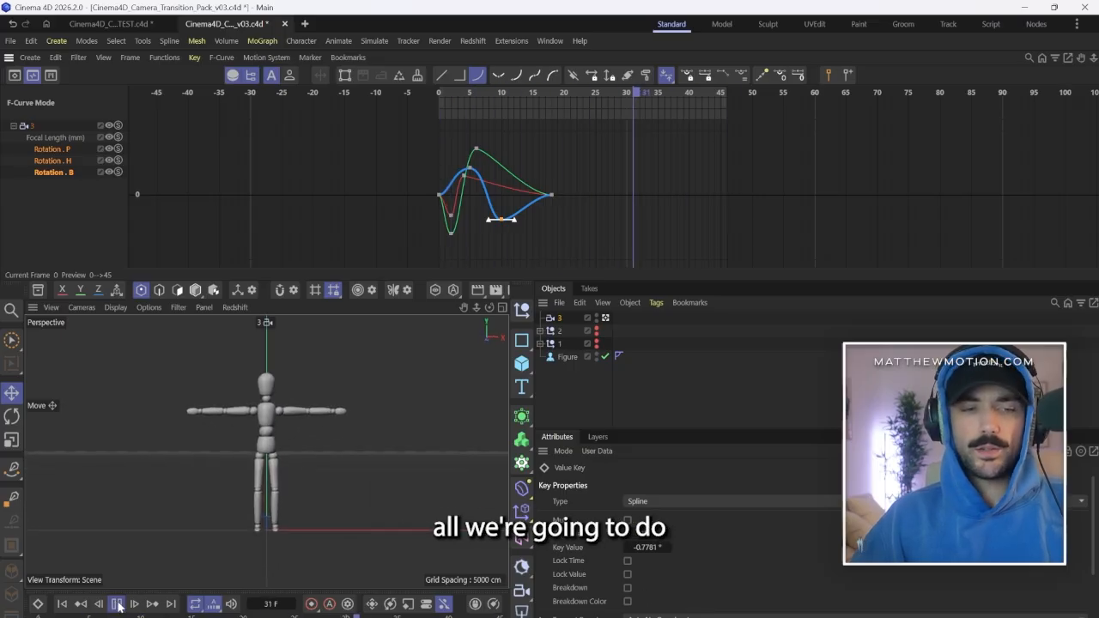
{"action": "left_click", "coordinate": [116, 604]}
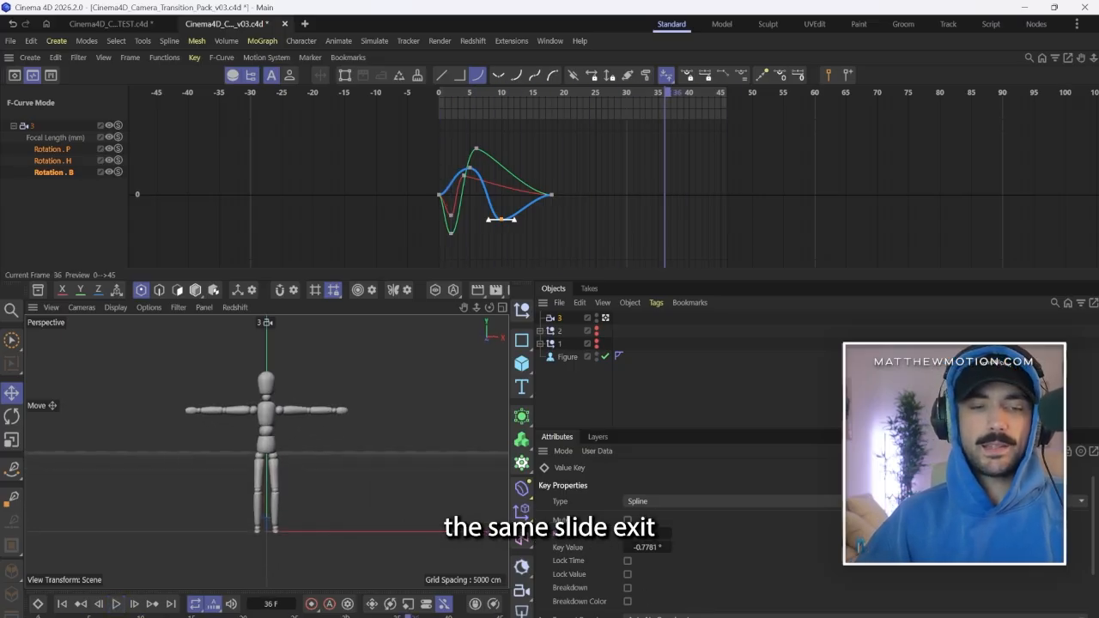
Keyframe camera 3's heading rotation at 0° on frame 35 and at -20° on frame 45, and preview the exit swing.
{"action": "left_click", "coordinate": [561, 319]}
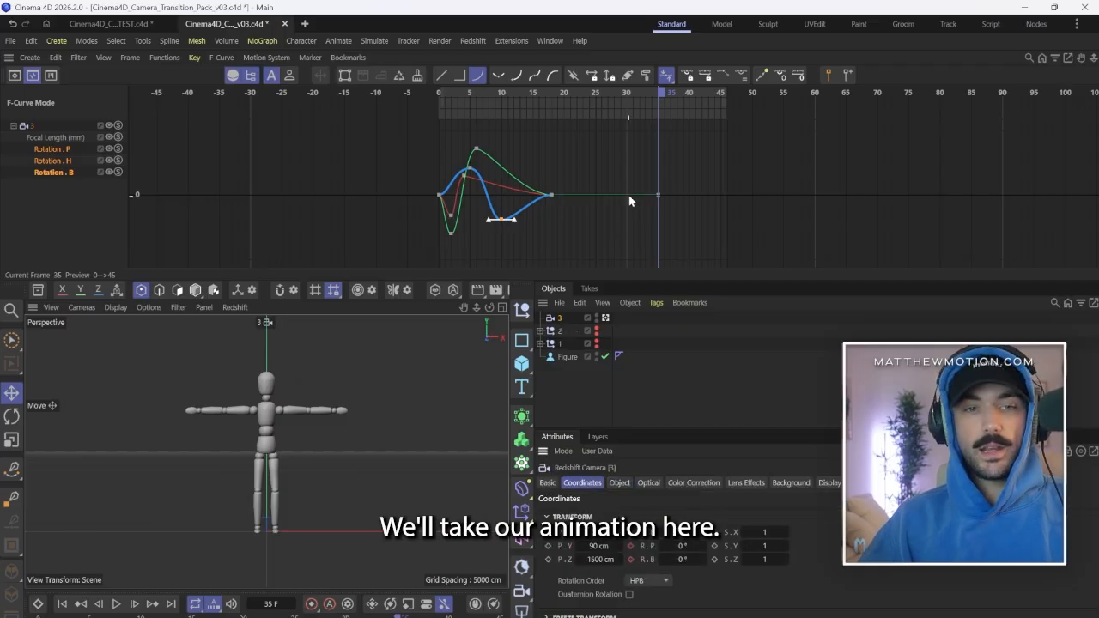
{"action": "left_click", "coordinate": [729, 93]}
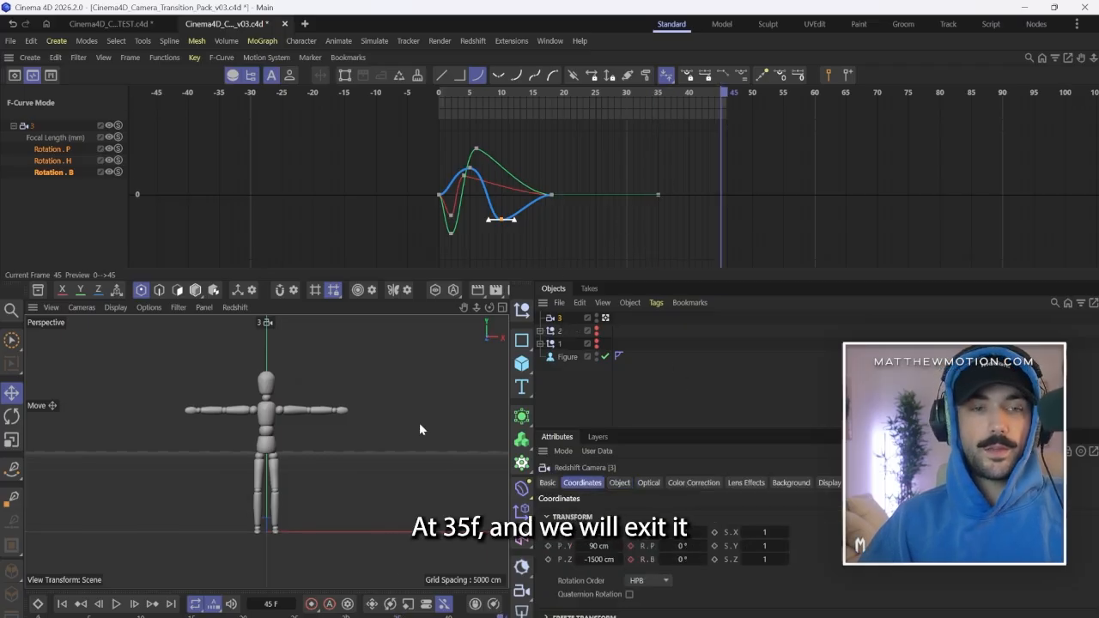
{"action": "left_click_drag", "start_coordinate": [673, 532], "coordinate": [648, 533]}
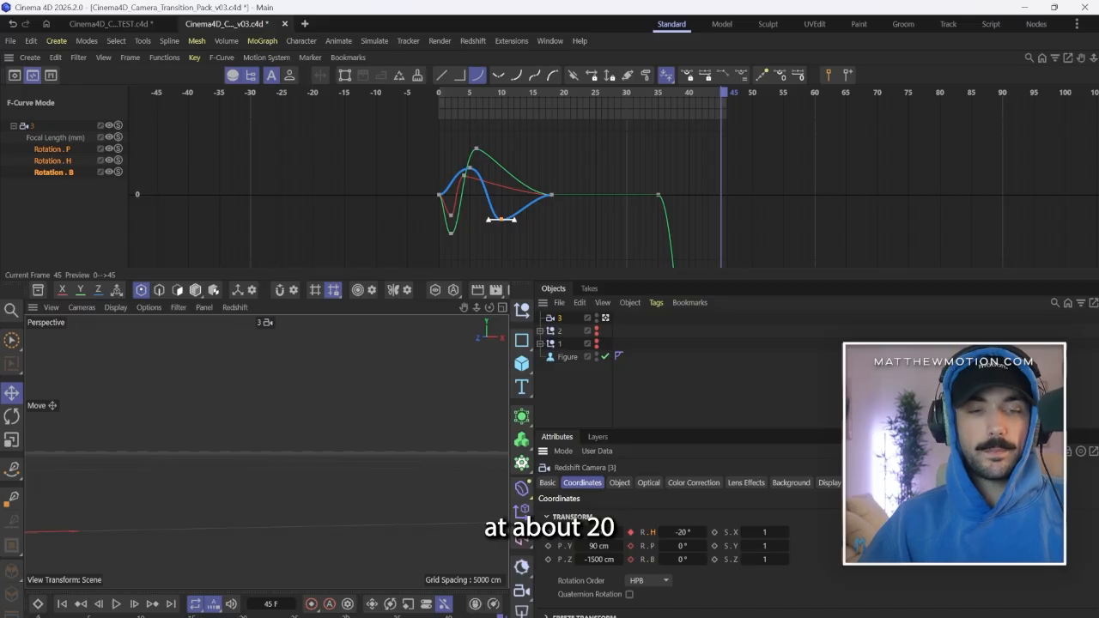
{"action": "left_click", "coordinate": [116, 603]}
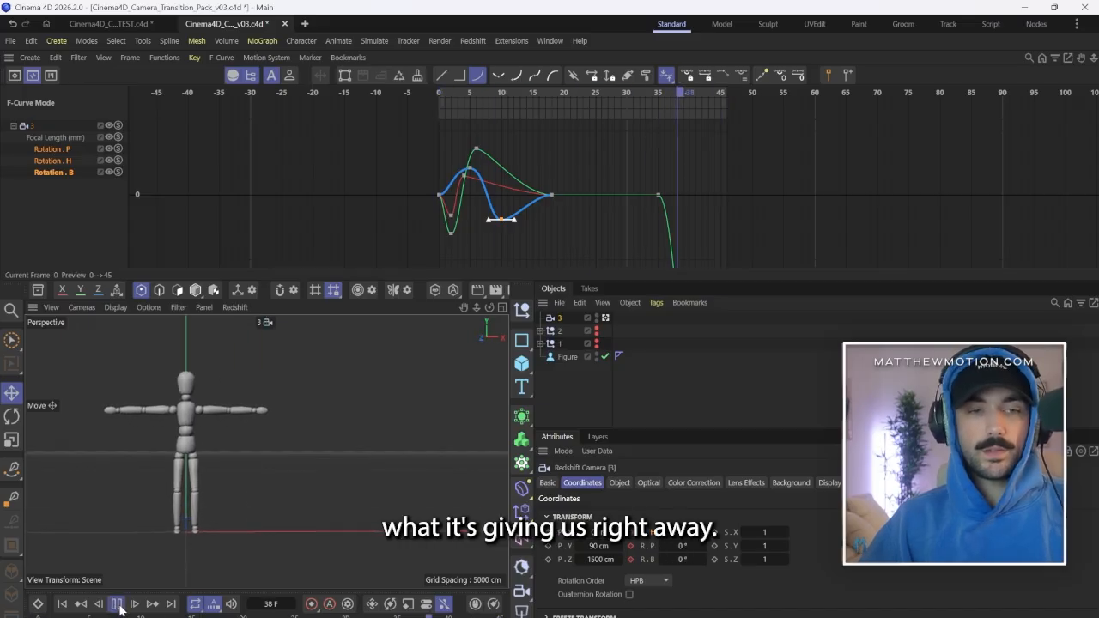
Extend the handles of the heading keys at frames 35 and 45 so the exit swing eases in and out sharply, and preview it.
{"action": "left_click_drag", "start_coordinate": [682, 169], "coordinate": [697, 190]}
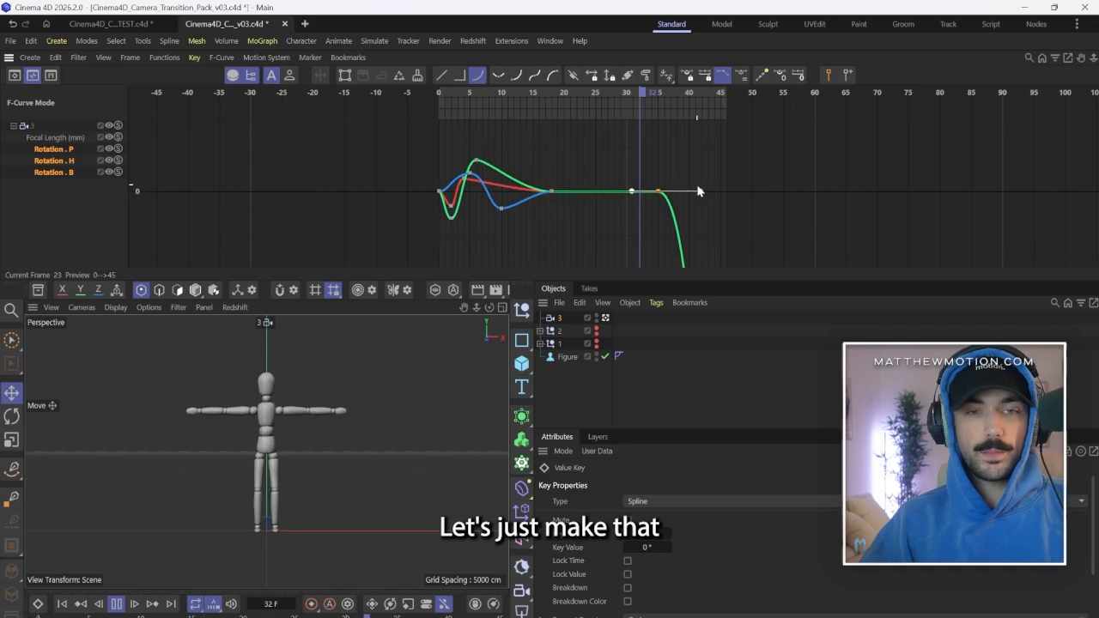
{"action": "scroll", "coordinate": [676, 198], "scroll_direction": "down", "scroll_amount": 10, "text": "shift"}
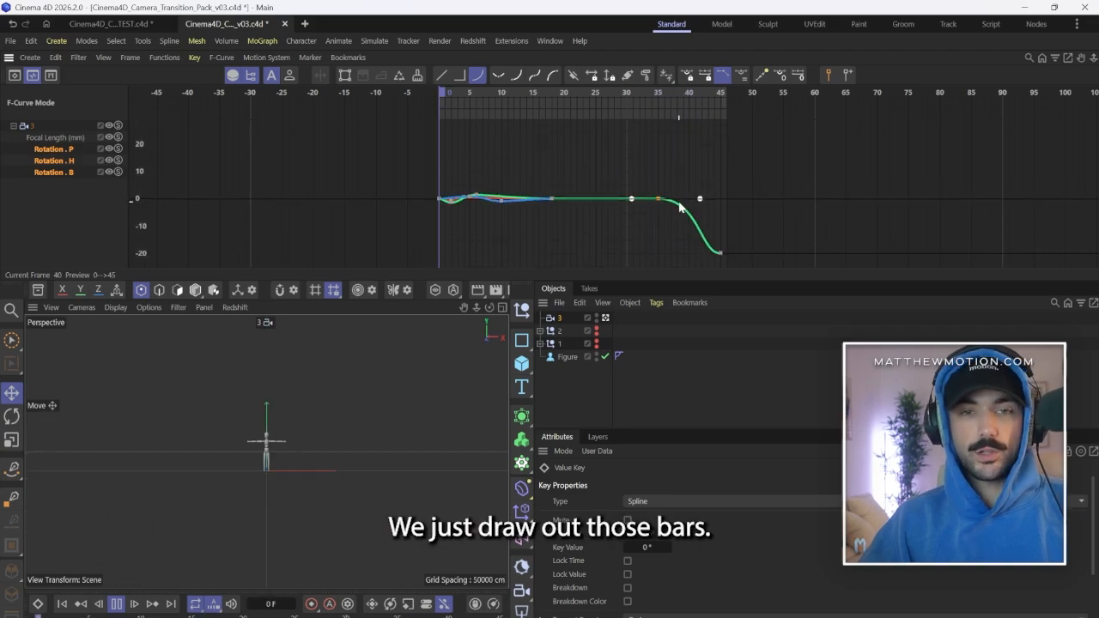
{"action": "scroll", "coordinate": [681, 207], "scroll_direction": "down", "scroll_amount": 5, "text": "shift"}
{"action": "left_click_drag", "start_coordinate": [727, 206], "coordinate": [689, 228]}
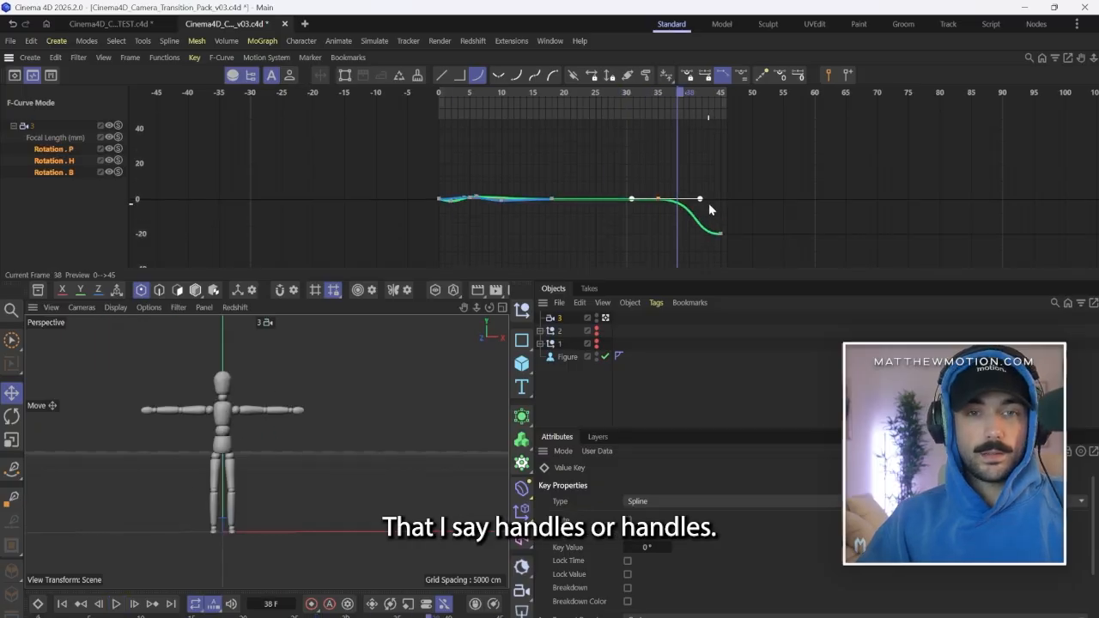
{"action": "scroll", "coordinate": [706, 204], "scroll_direction": "up", "scroll_amount": 4, "text": "shift"}
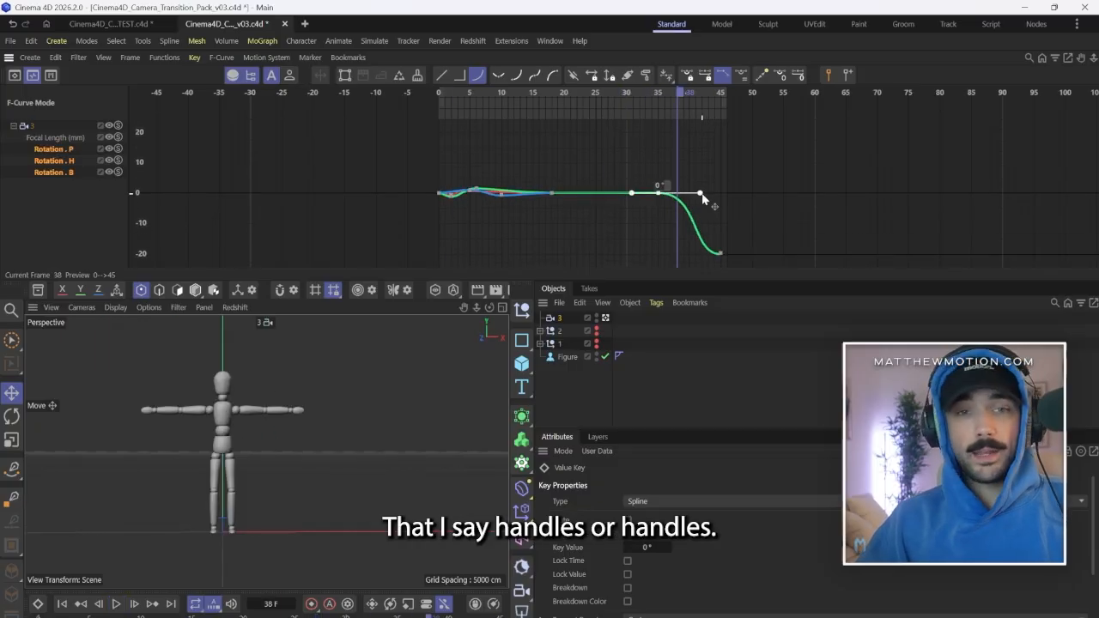
{"action": "left_click_drag", "start_coordinate": [701, 199], "coordinate": [711, 194]}
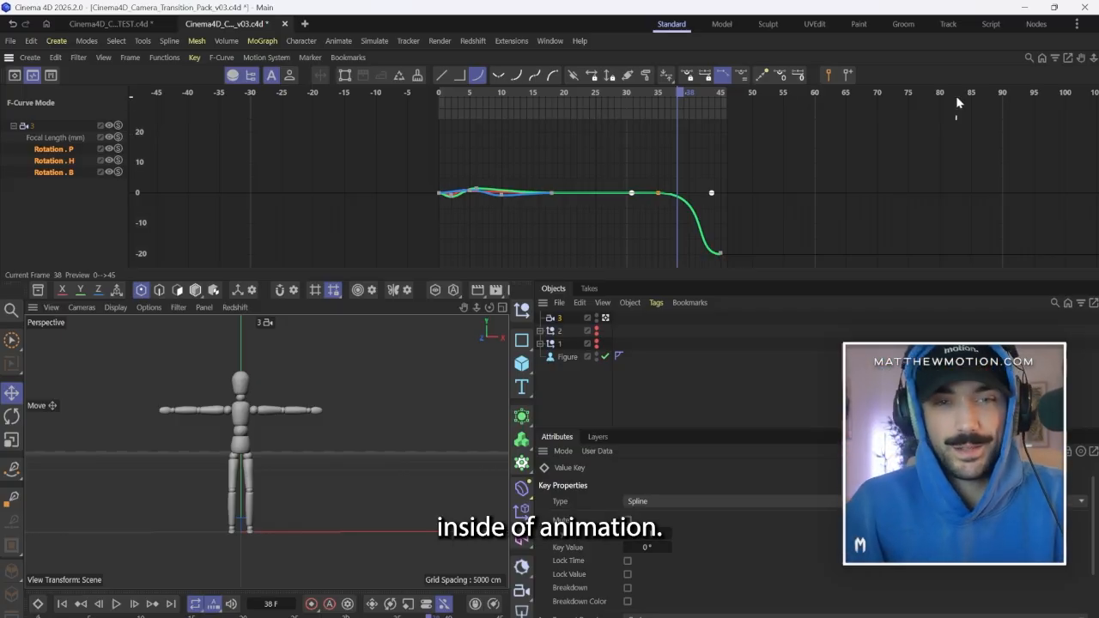
{"action": "key", "text": "F8"}
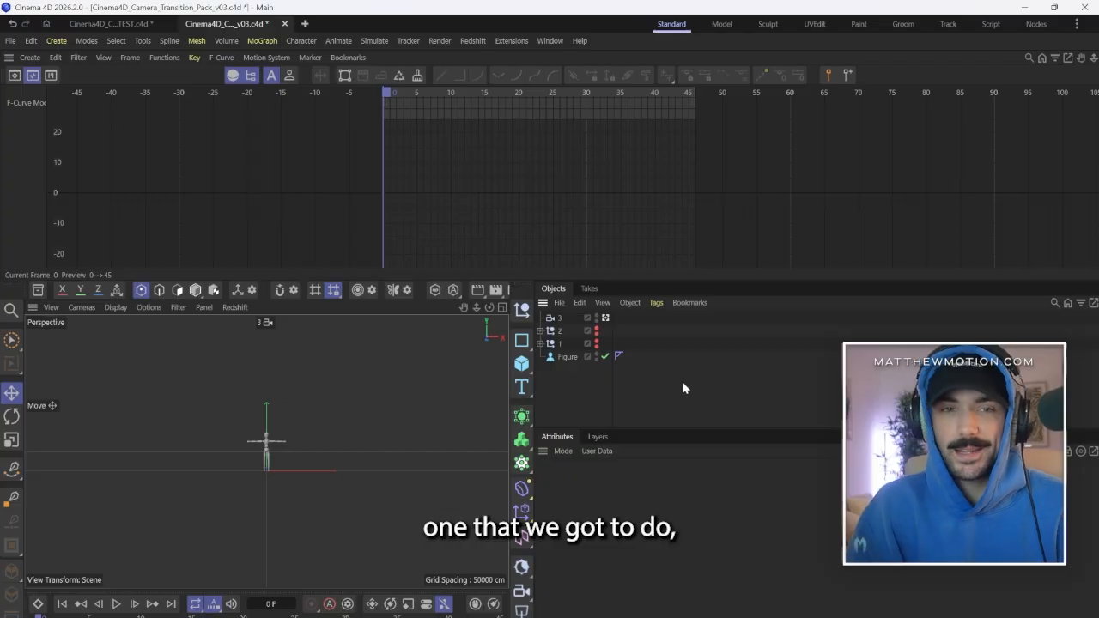
{"action": "key", "text": "F8"}
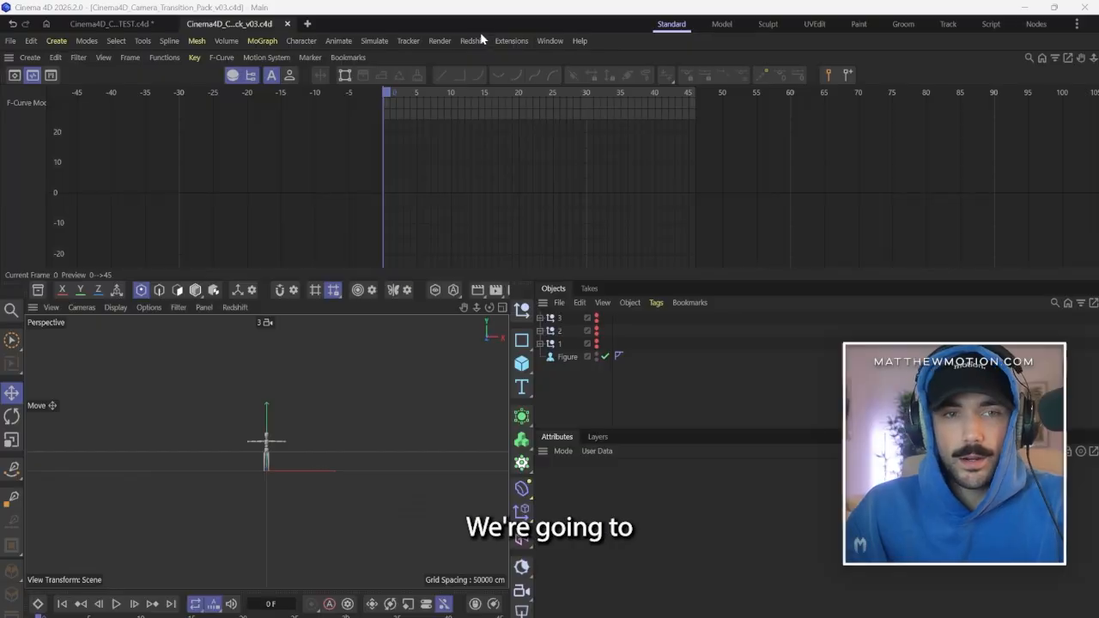
Add a new standard Redshift camera and look through it.
{"action": "left_click", "coordinate": [475, 40]}
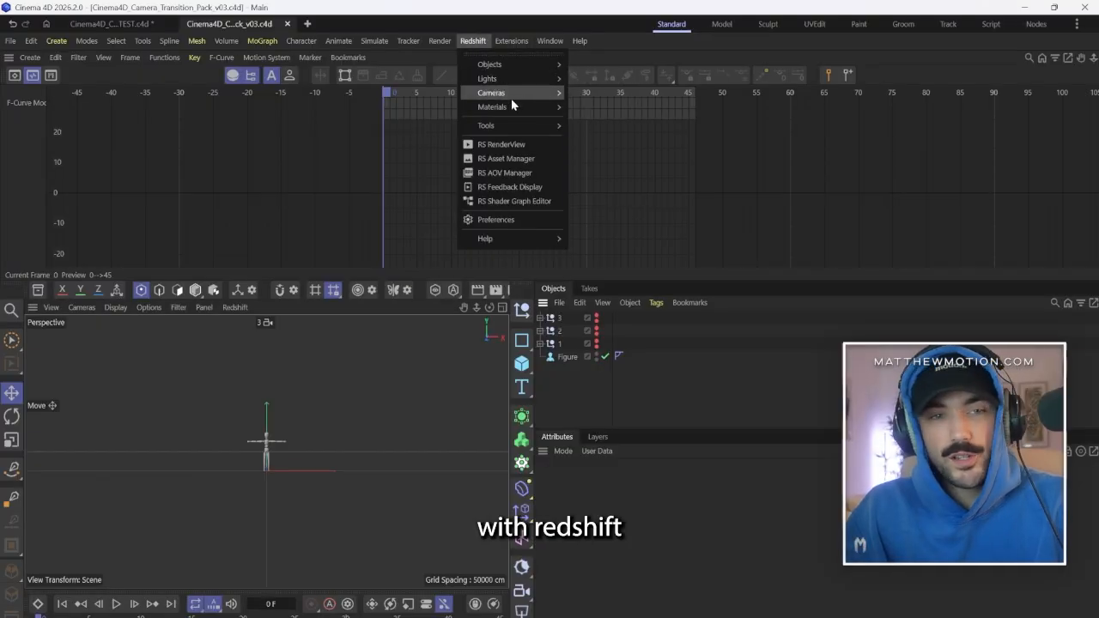
{"action": "mouse_move", "coordinate": [515, 93]}
{"action": "left_click", "coordinate": [592, 103]}
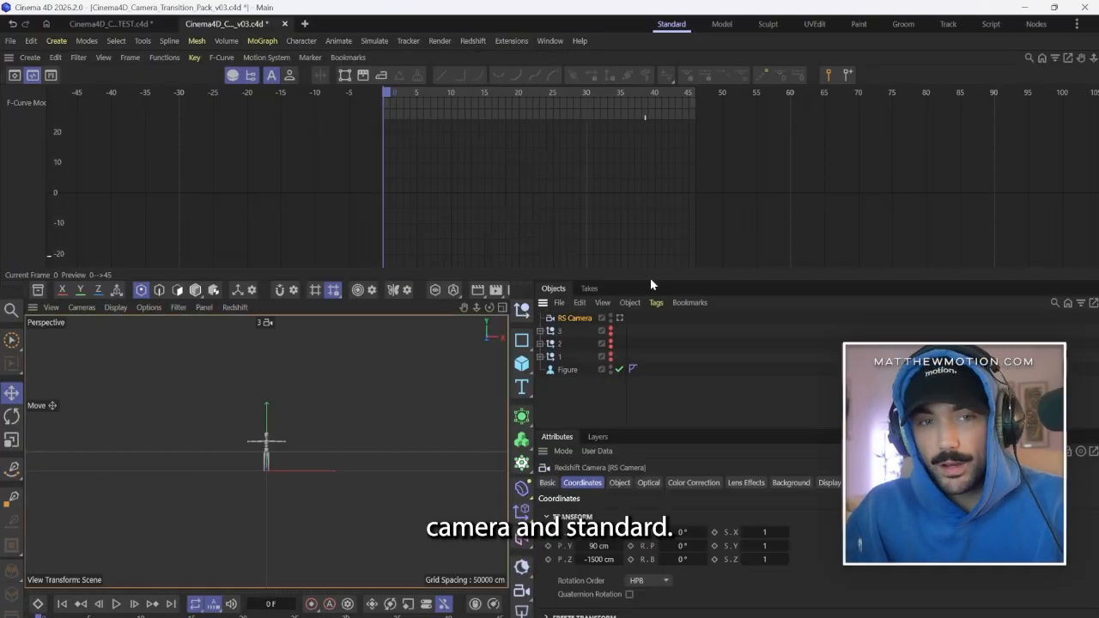
{"action": "left_click", "coordinate": [619, 317]}
Set the new camera's focal length to 100 mm.
{"action": "left_click", "coordinate": [619, 483]}
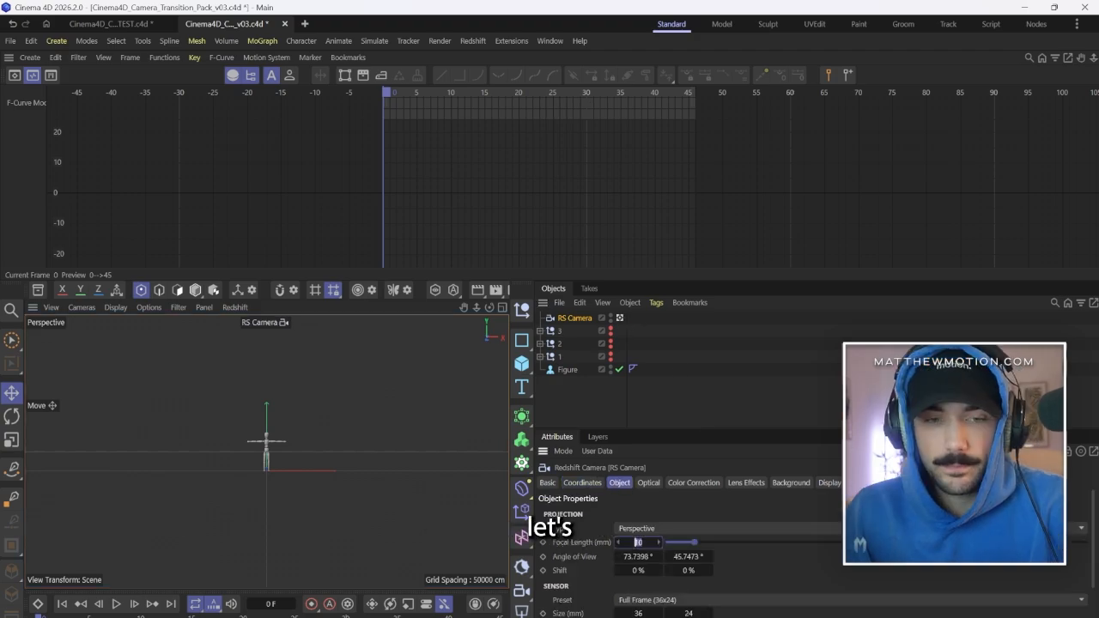
{"action": "left_click_drag", "start_coordinate": [644, 542], "coordinate": [592, 542]}
{"action": "type", "text": "100"}
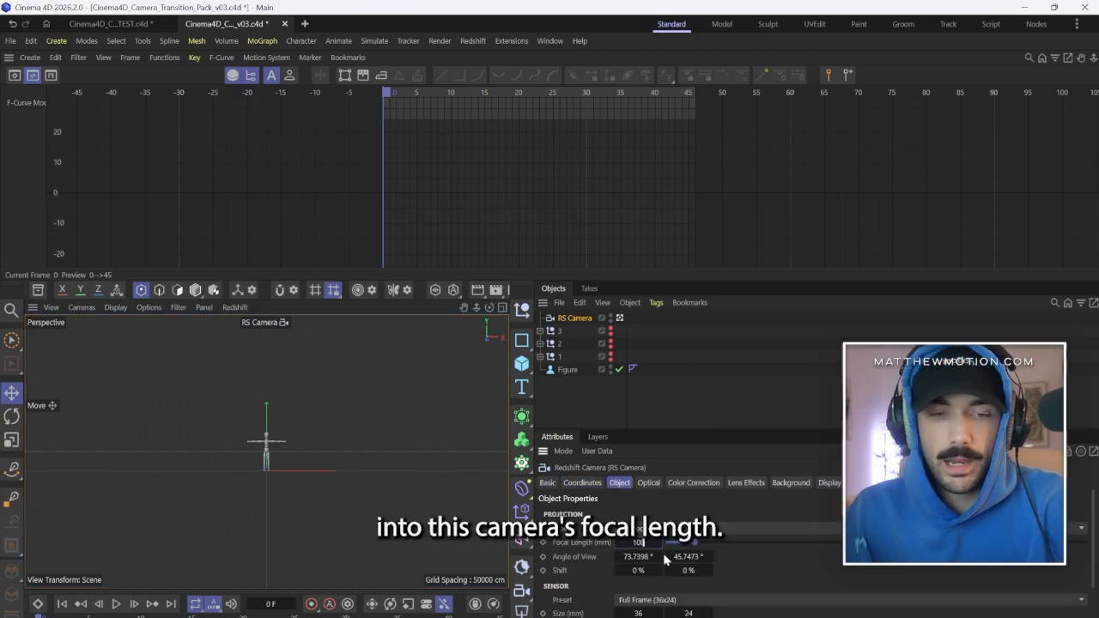
{"action": "key", "text": "Return"}
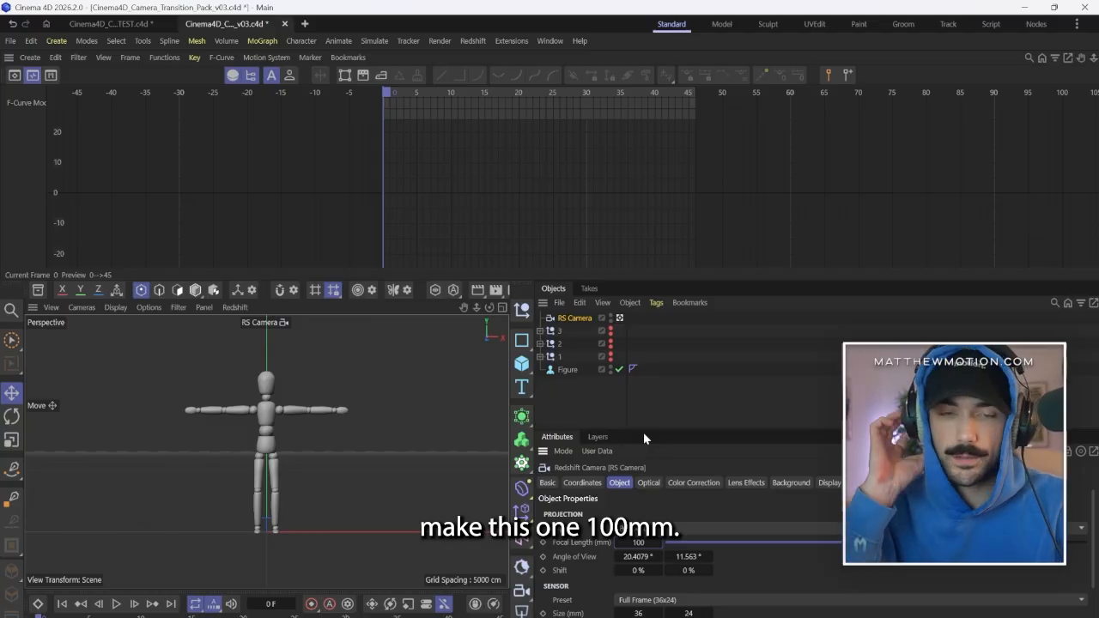
Set the new camera's Z position to -1200 cm.
{"action": "left_click", "coordinate": [582, 482]}
{"action": "left_click", "coordinate": [598, 559]}
{"action": "type", "text": "-12"}
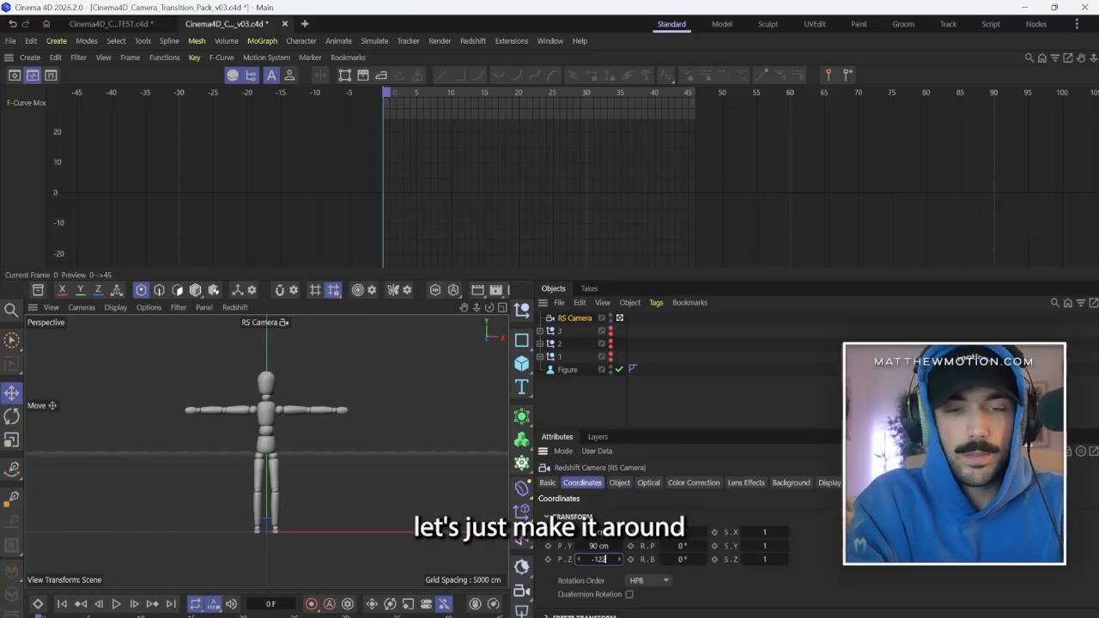
{"action": "type", "text": "00"}
{"action": "key", "text": "Return"}
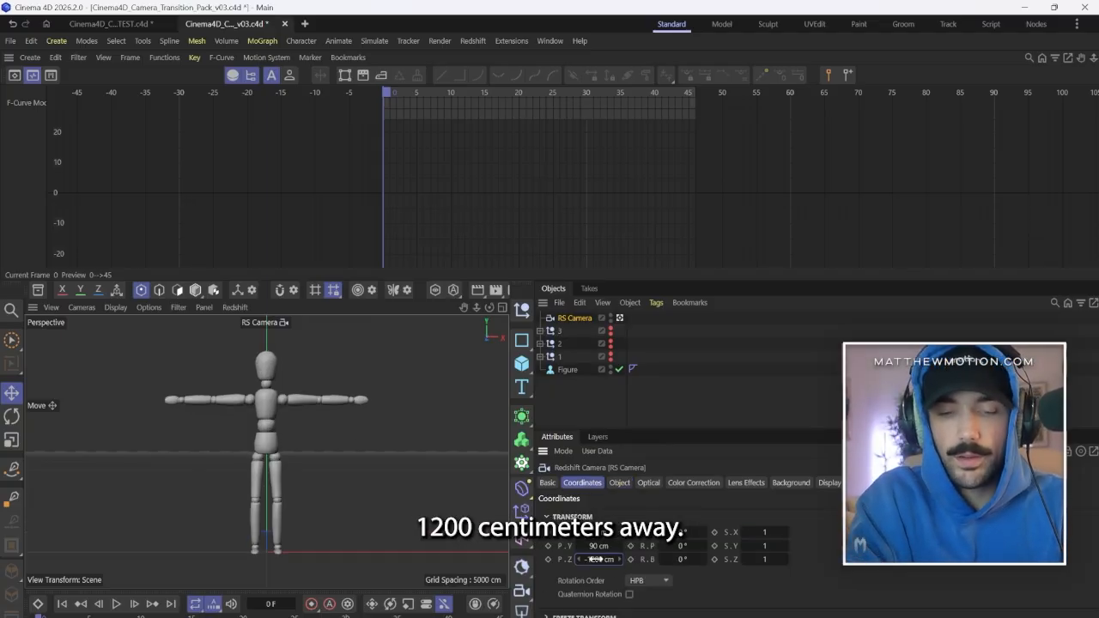
{"action": "left_click_drag", "start_coordinate": [592, 545], "coordinate": [602, 547]}
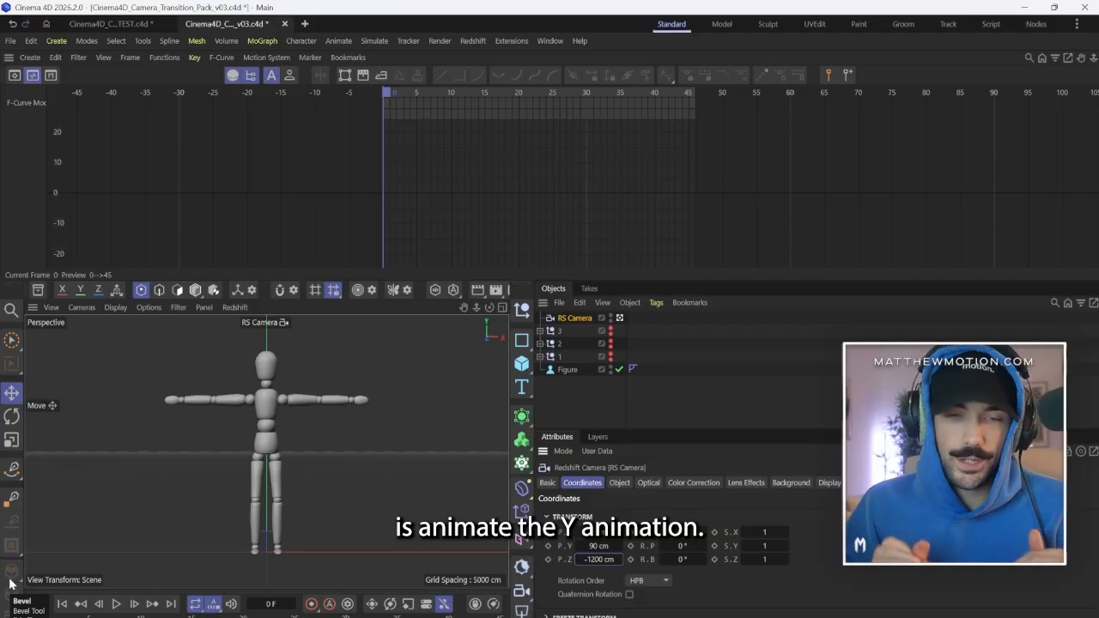
Keyframe the new camera's Y position at 90 cm on frame 0 and on frame 5.
{"action": "left_click", "coordinate": [548, 546]}
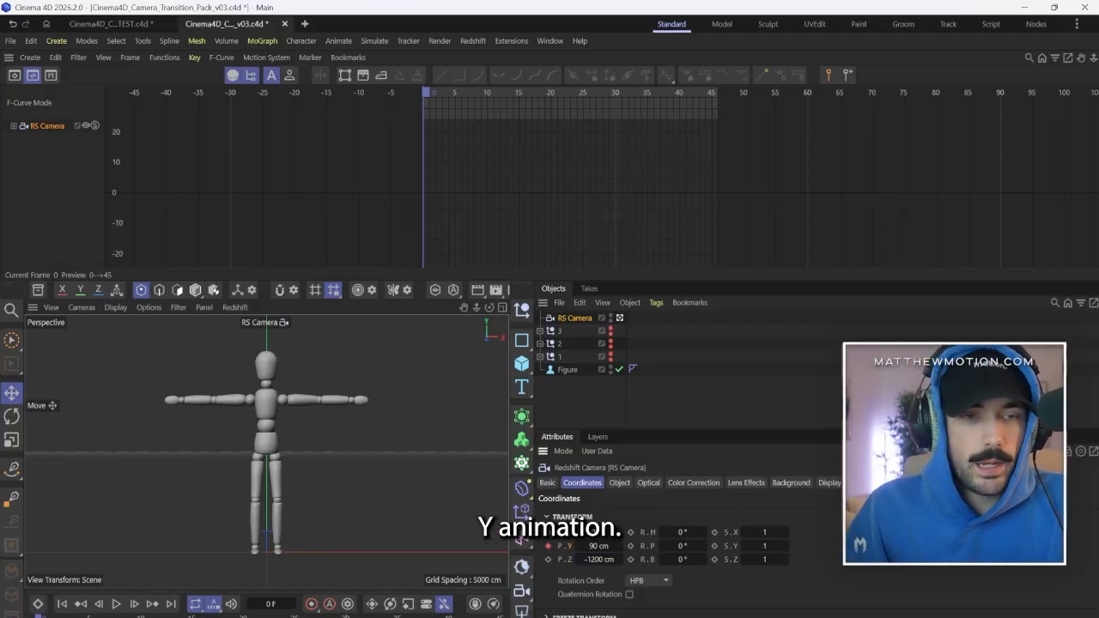
{"action": "left_click", "coordinate": [135, 604]}
{"action": "left_click", "coordinate": [135, 604]}
{"action": "left_click", "coordinate": [135, 603]}
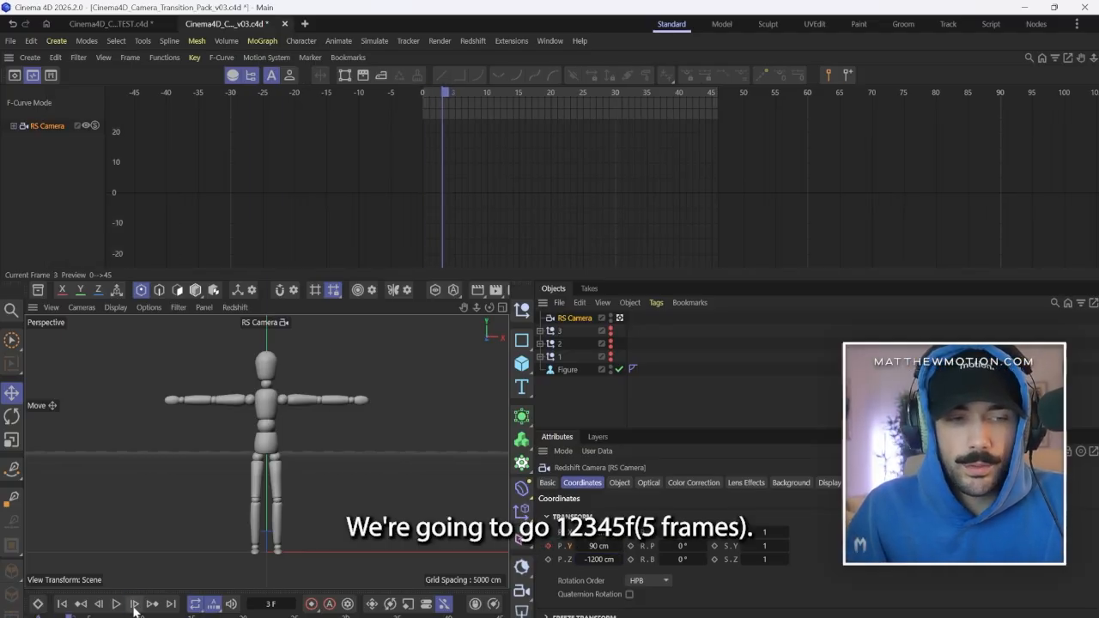
{"action": "left_click", "coordinate": [135, 604]}
{"action": "left_click", "coordinate": [135, 604]}
{"action": "left_click", "coordinate": [548, 546]}
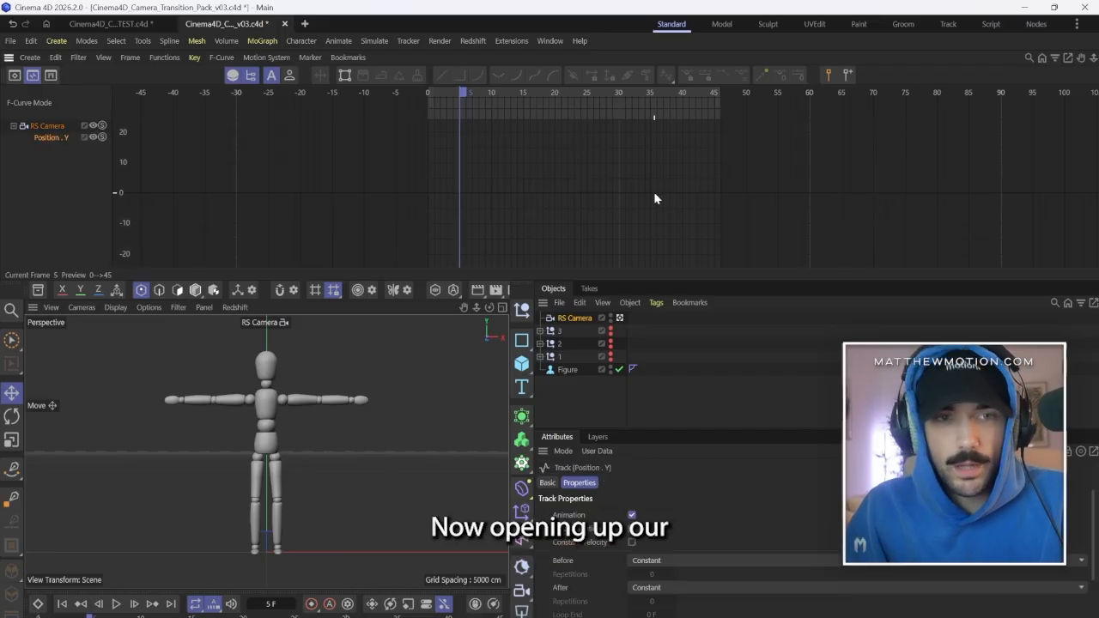
Keyframe the new camera's Y position at 91 cm on frame 3.
{"action": "scroll", "coordinate": [478, 209], "scroll_direction": "down", "scroll_amount": 8}
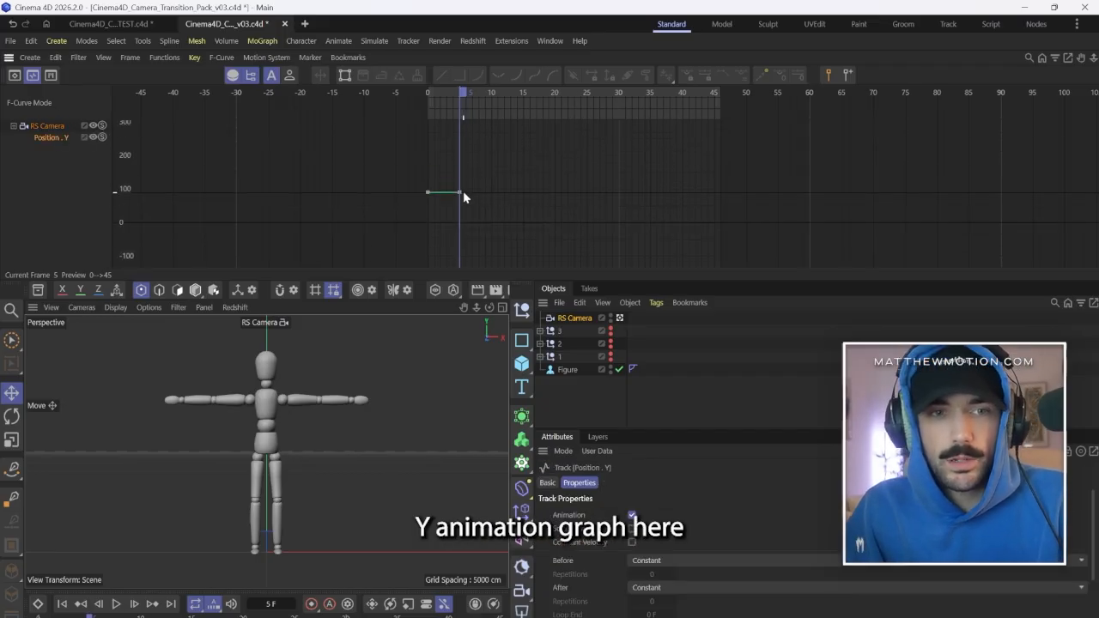
{"action": "scroll", "coordinate": [449, 189], "scroll_direction": "up", "scroll_amount": 12}
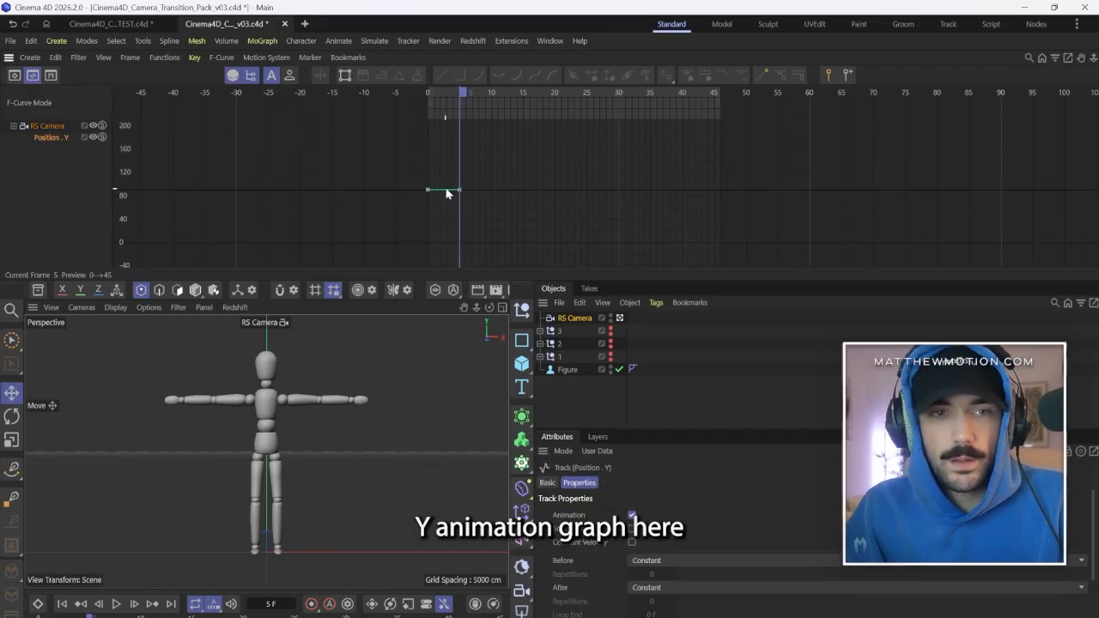
{"action": "left_click", "coordinate": [98, 605]}
{"action": "left_click", "coordinate": [98, 604]}
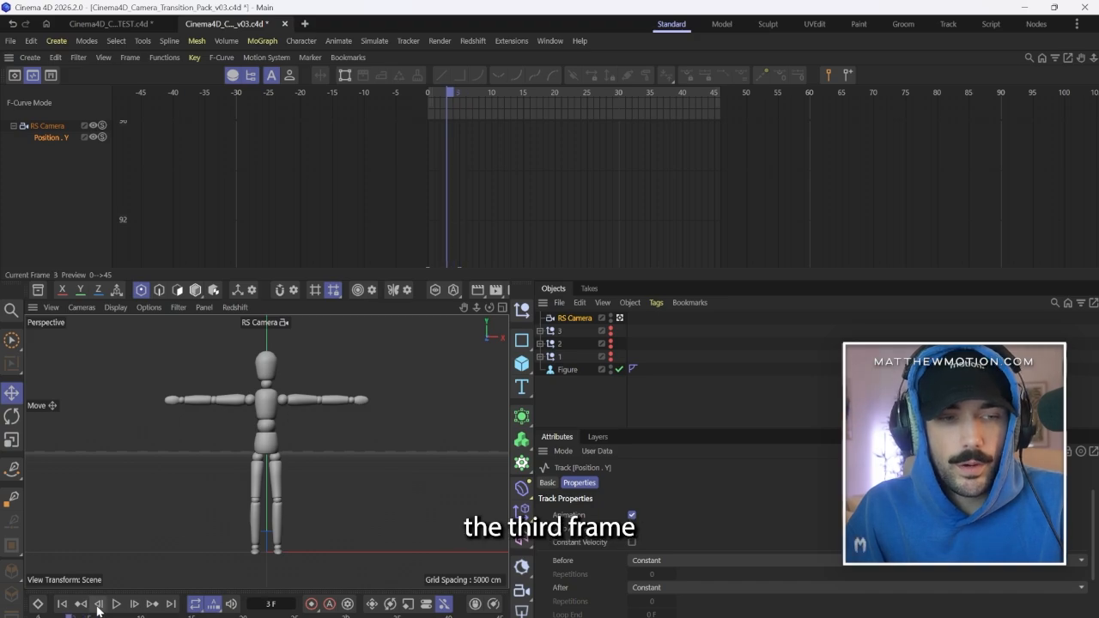
{"action": "left_click", "coordinate": [575, 319]}
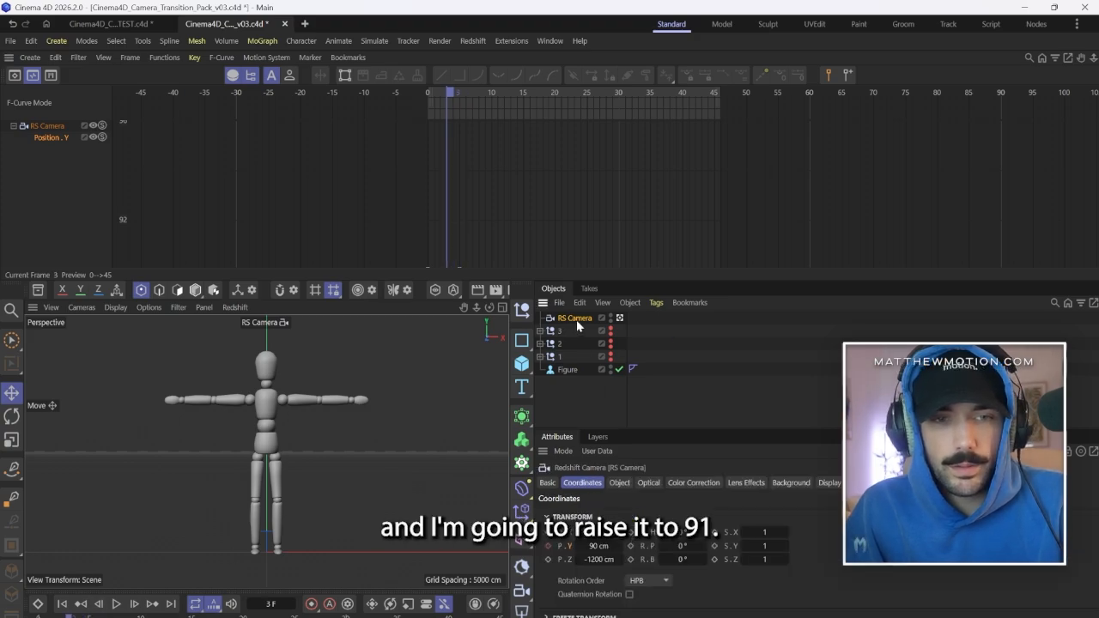
{"action": "left_click", "coordinate": [618, 545]}
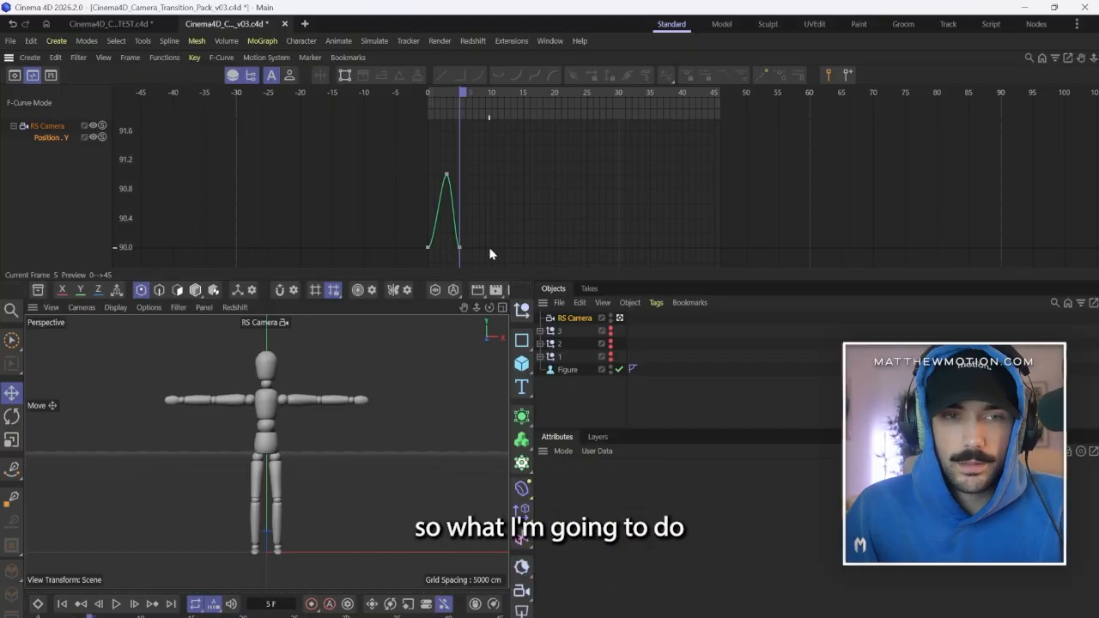
Copy the three Position Y keyframes and paste them every five frames so the up-and-down wave repeats through frame 45.
{"action": "left_click_drag", "start_coordinate": [490, 263], "coordinate": [332, 141]}
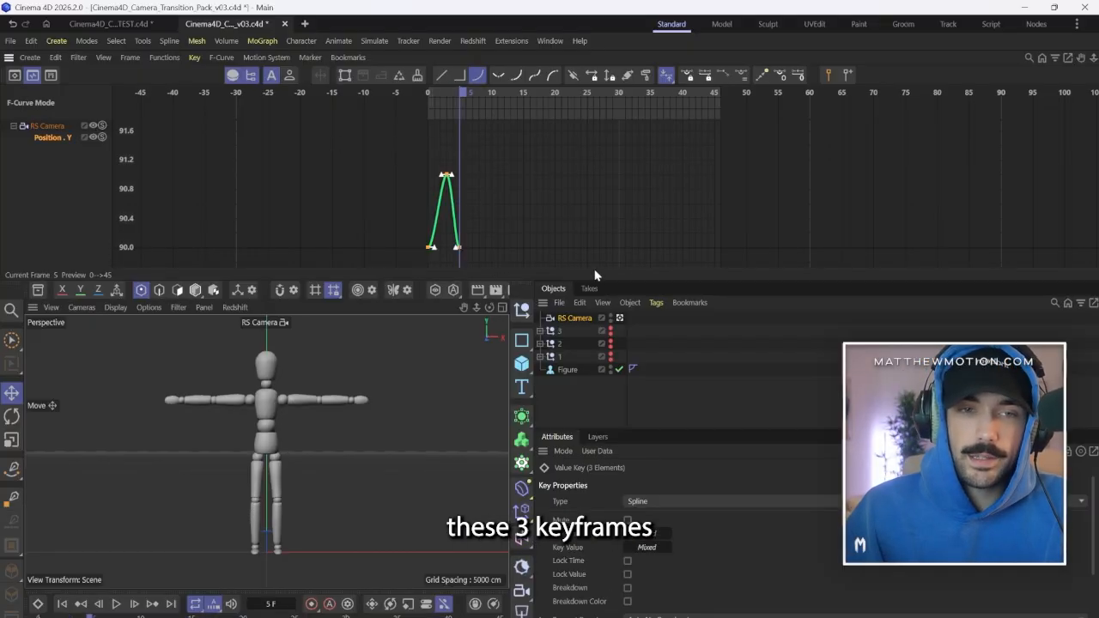
{"action": "key", "text": "ctrl+c"}
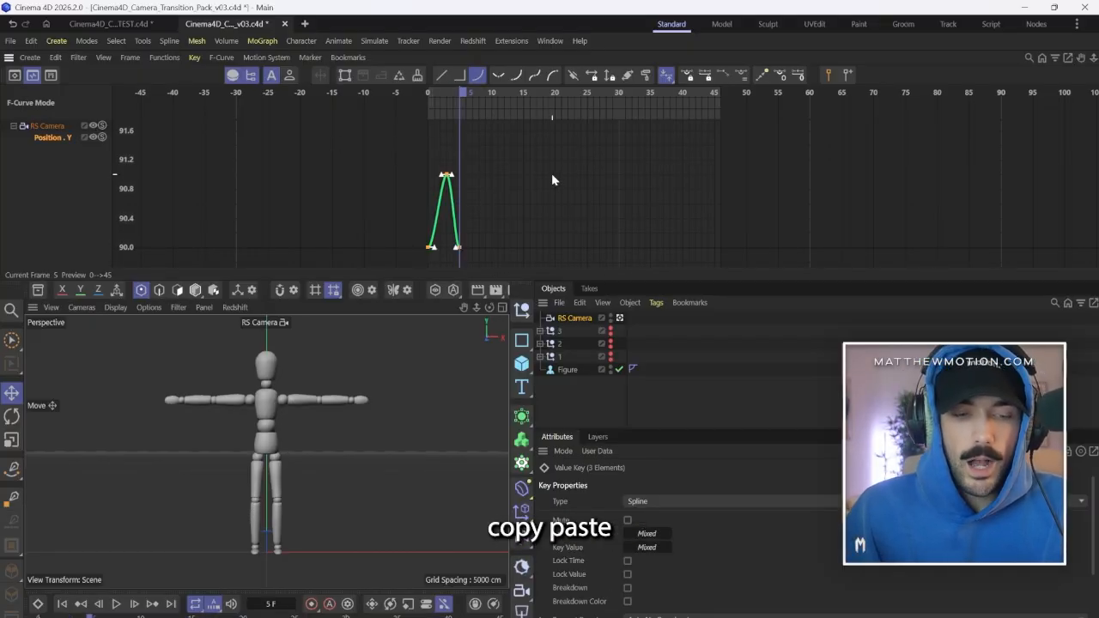
{"action": "key", "text": "ctrl+v"}
{"action": "left_click", "coordinate": [490, 92]}
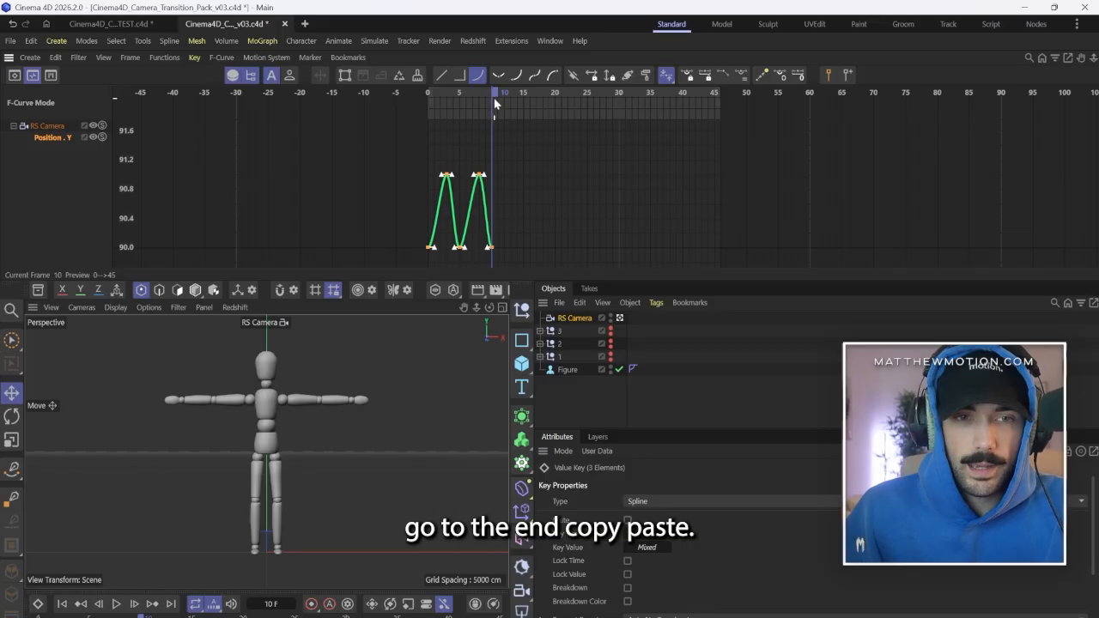
{"action": "key", "text": "ctrl+v"}
{"action": "left_click", "coordinate": [520, 92]}
{"action": "key", "text": "ctrl+v"}
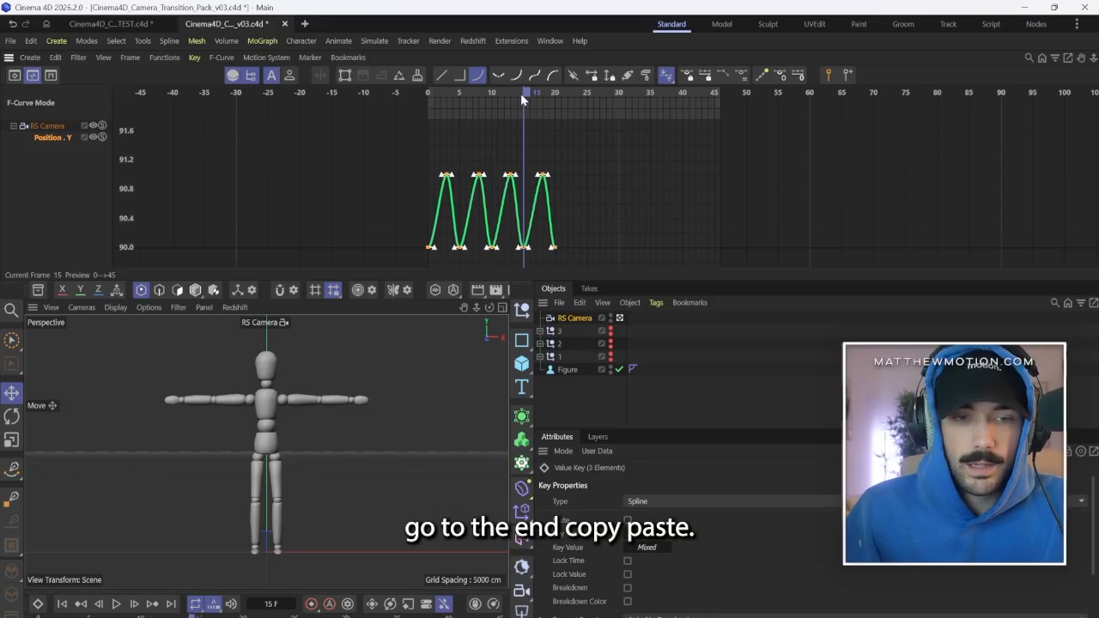
{"action": "left_click_drag", "start_coordinate": [520, 93], "coordinate": [647, 94]}
{"action": "key", "text": "ctrl+v"}
{"action": "key", "text": "ctrl+v"}
{"action": "key", "text": "ctrl+v"}
{"action": "key", "text": "ctrl+v"}
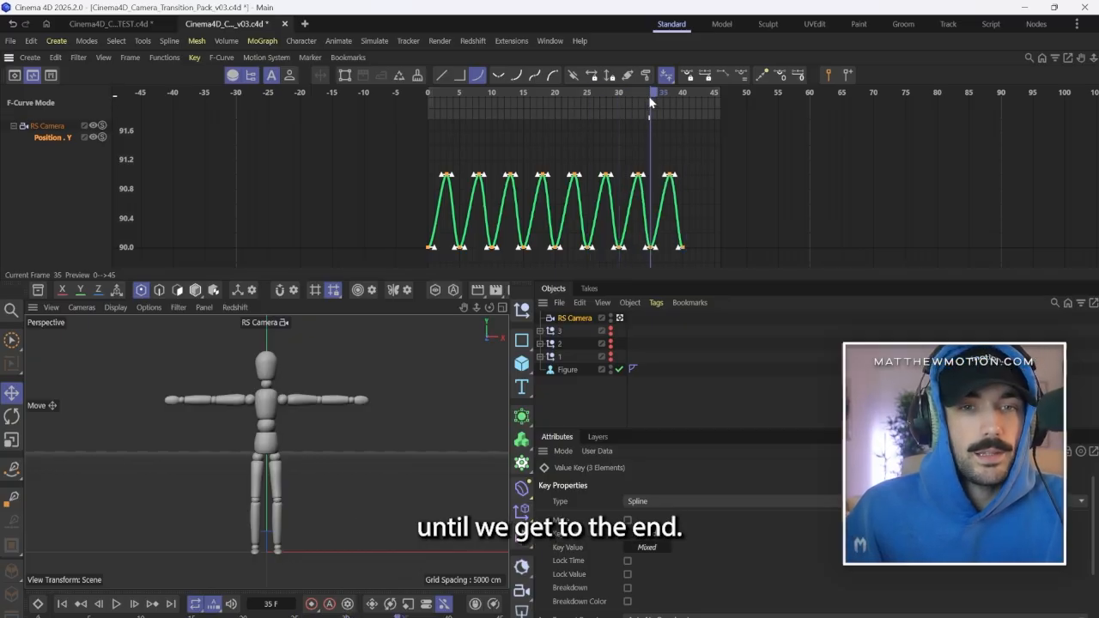
{"action": "left_click", "coordinate": [684, 96]}
{"action": "key", "text": "ctrl+v"}
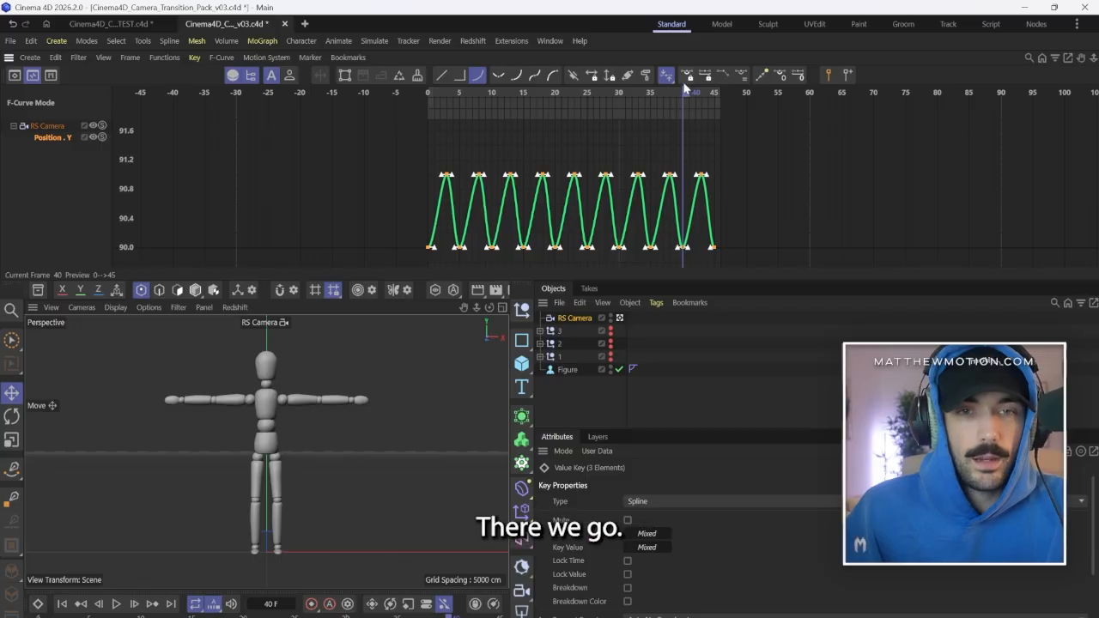
Play back the camera's vertical movement and enlarge the viewport to examine how the loop starts and ends.
{"action": "key", "text": "space"}
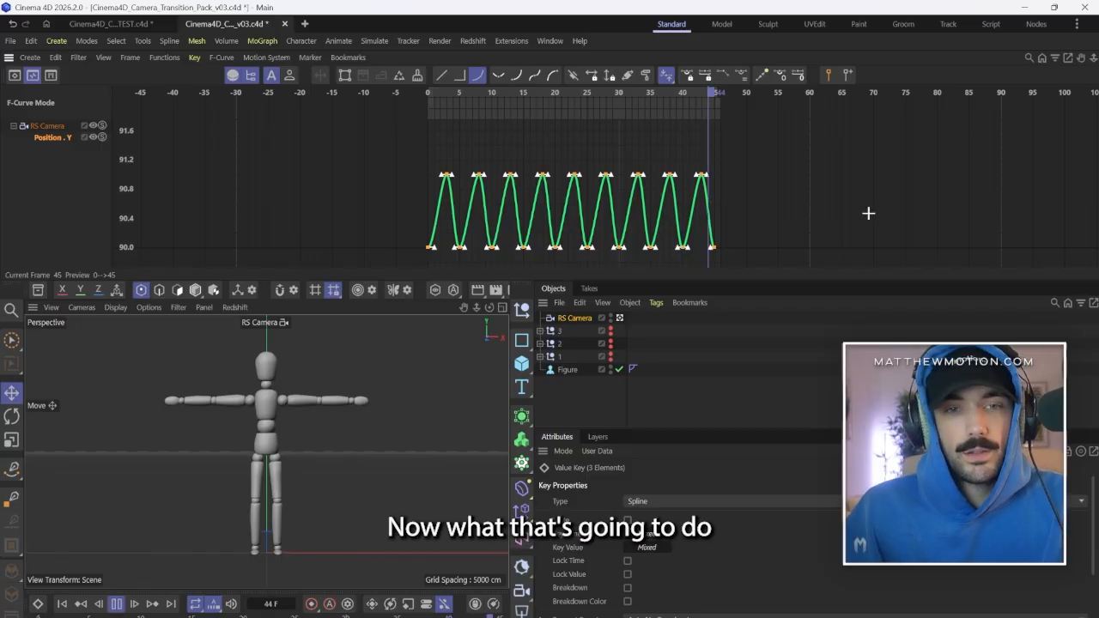
{"action": "left_click", "coordinate": [868, 213]}
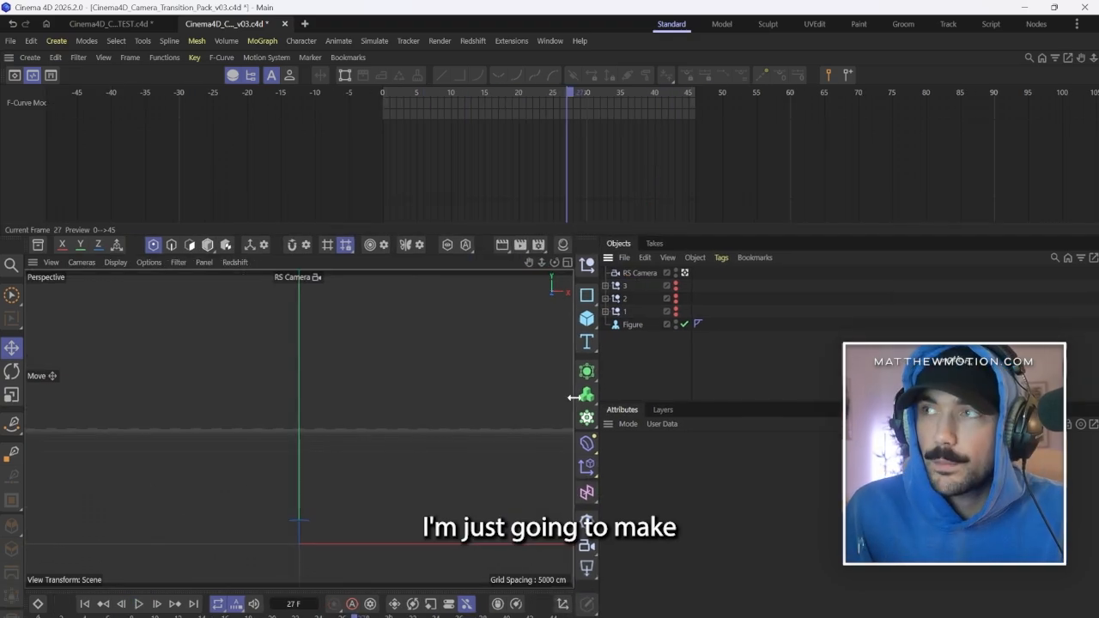
{"action": "left_click_drag", "start_coordinate": [570, 396], "coordinate": [647, 399]}
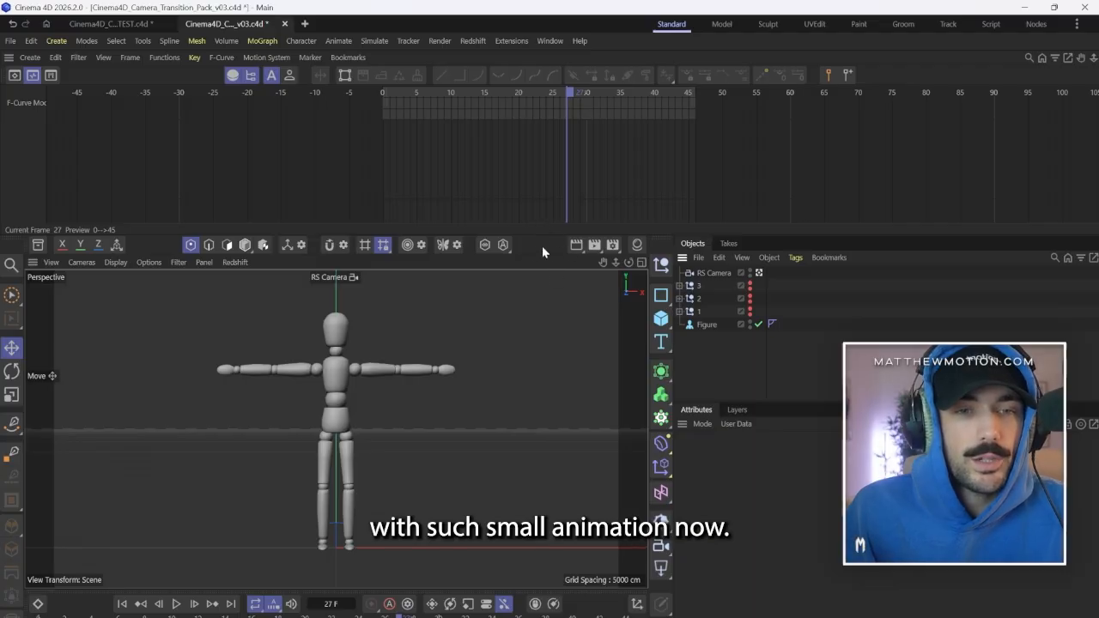
{"action": "left_click_drag", "start_coordinate": [555, 234], "coordinate": [550, 203]}
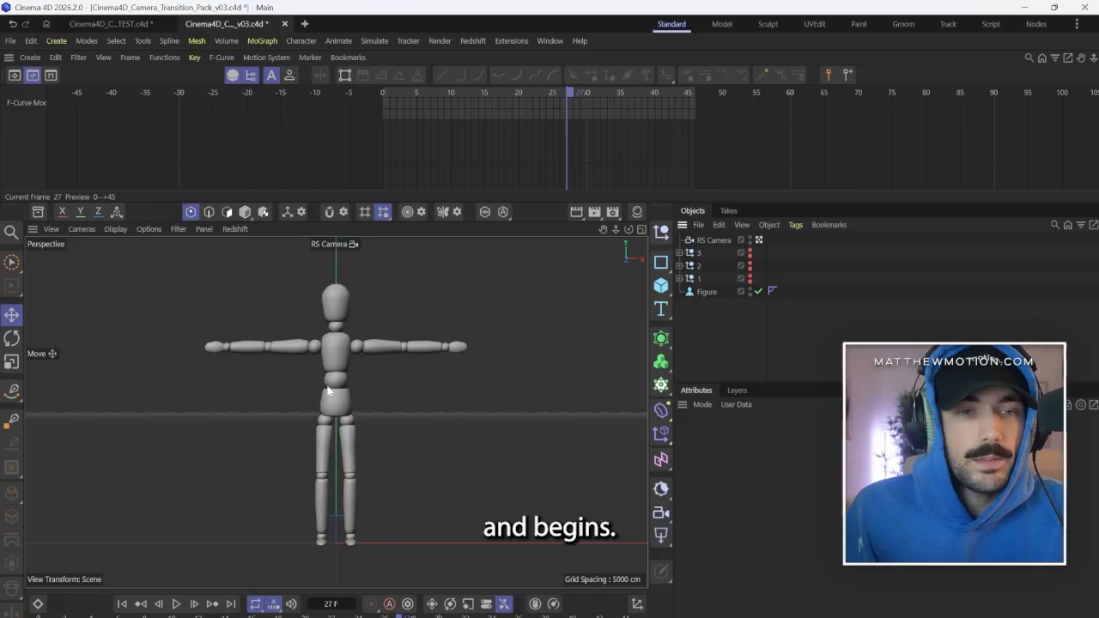
{"action": "key", "text": "space"}
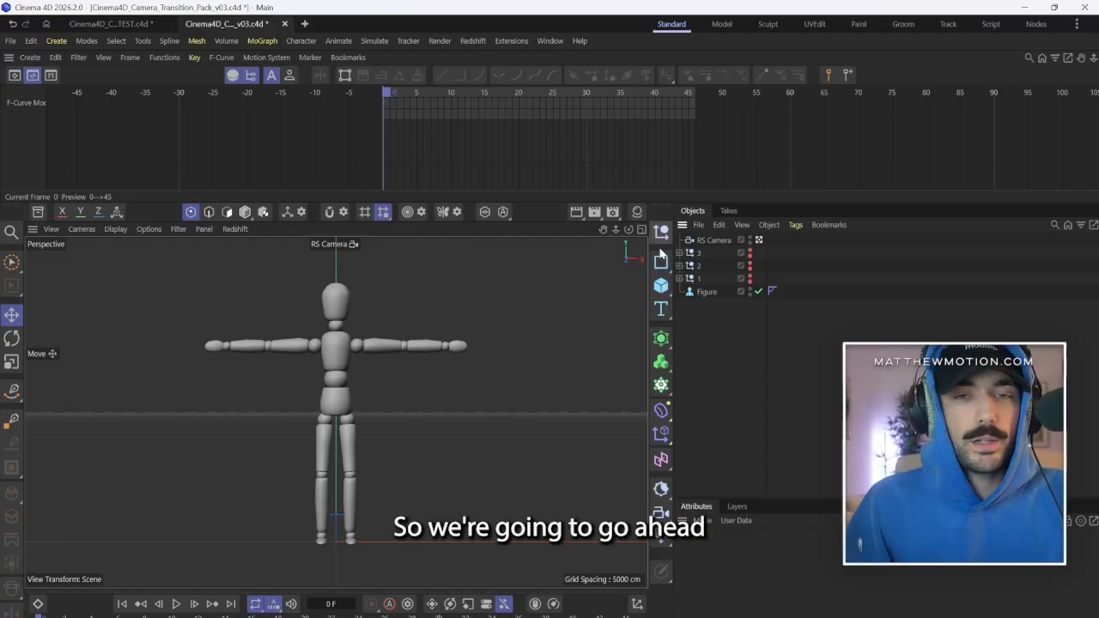
Keyframe the new camera's pitch rotation (R.P) at 0° on frame 0, 1° on frame 8 and 0° on frame 18.
{"action": "left_click", "coordinate": [712, 241]}
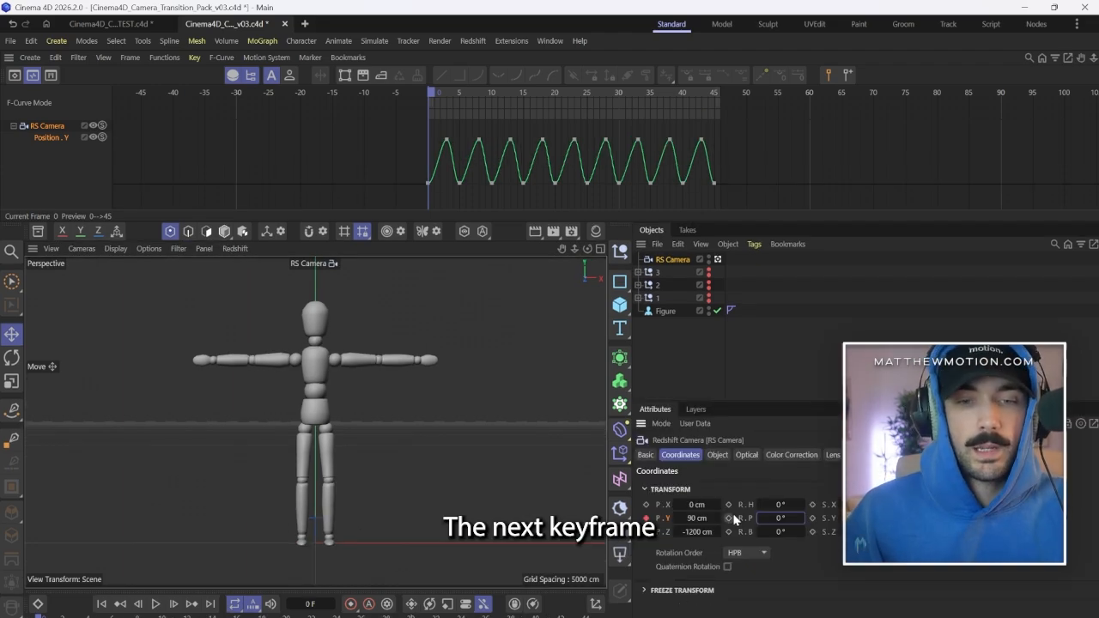
{"action": "left_click", "coordinate": [728, 519]}
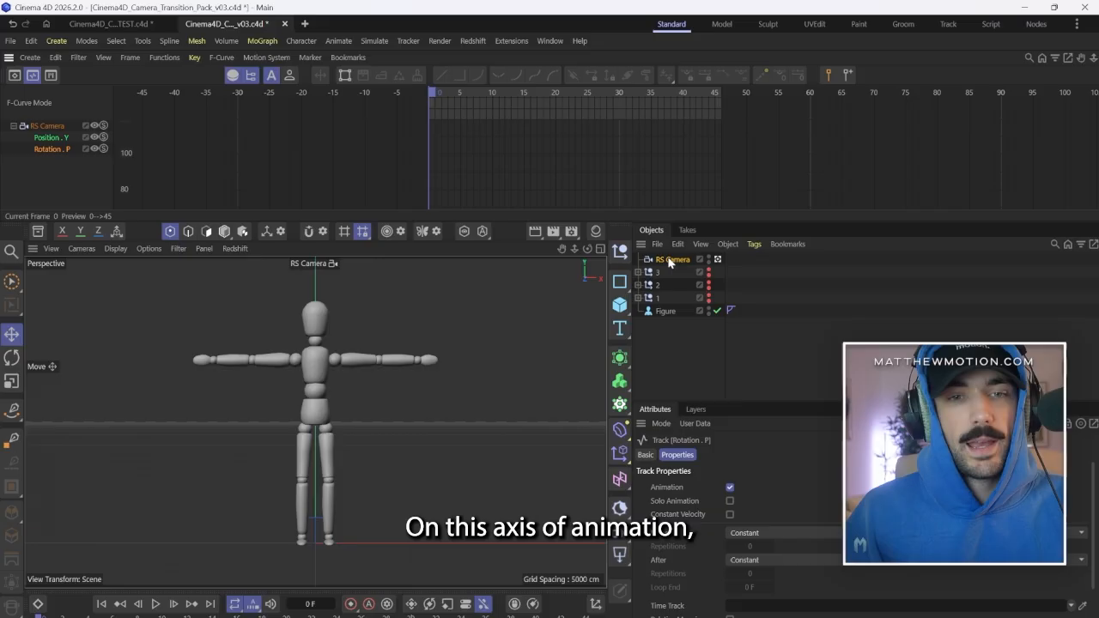
{"action": "left_click", "coordinate": [670, 260]}
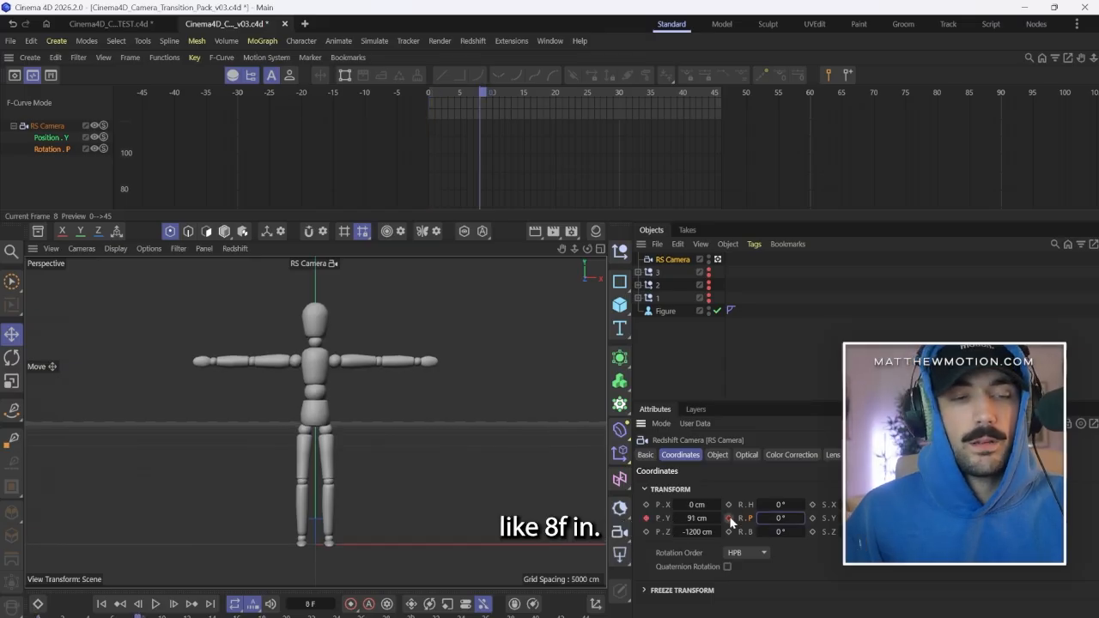
{"action": "left_click", "coordinate": [801, 516]}
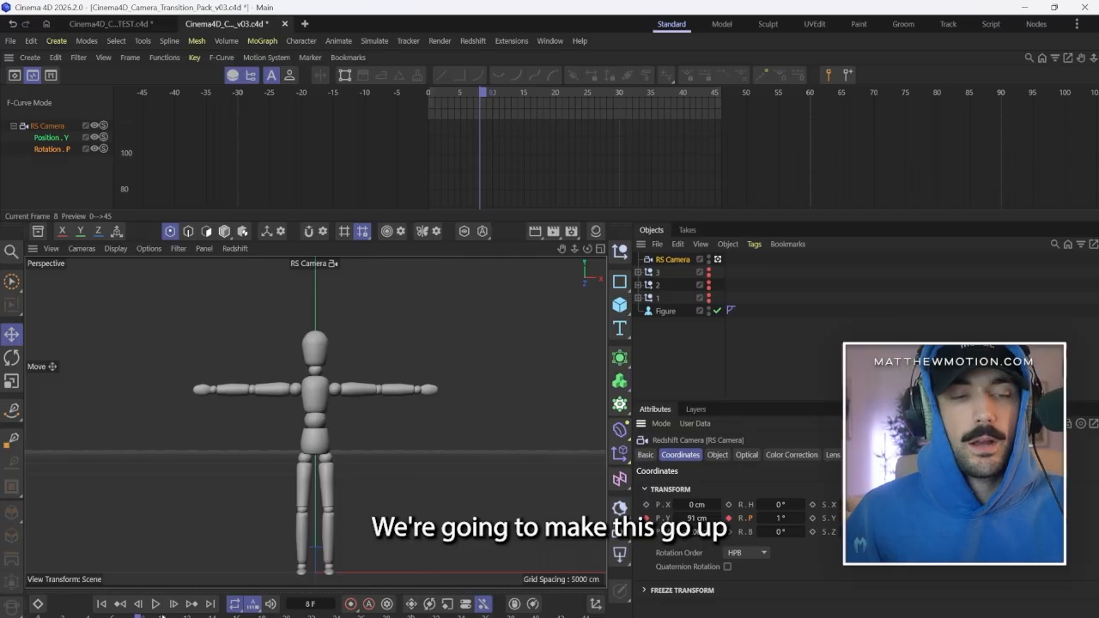
{"action": "left_click_drag", "start_coordinate": [163, 616], "coordinate": [263, 617]}
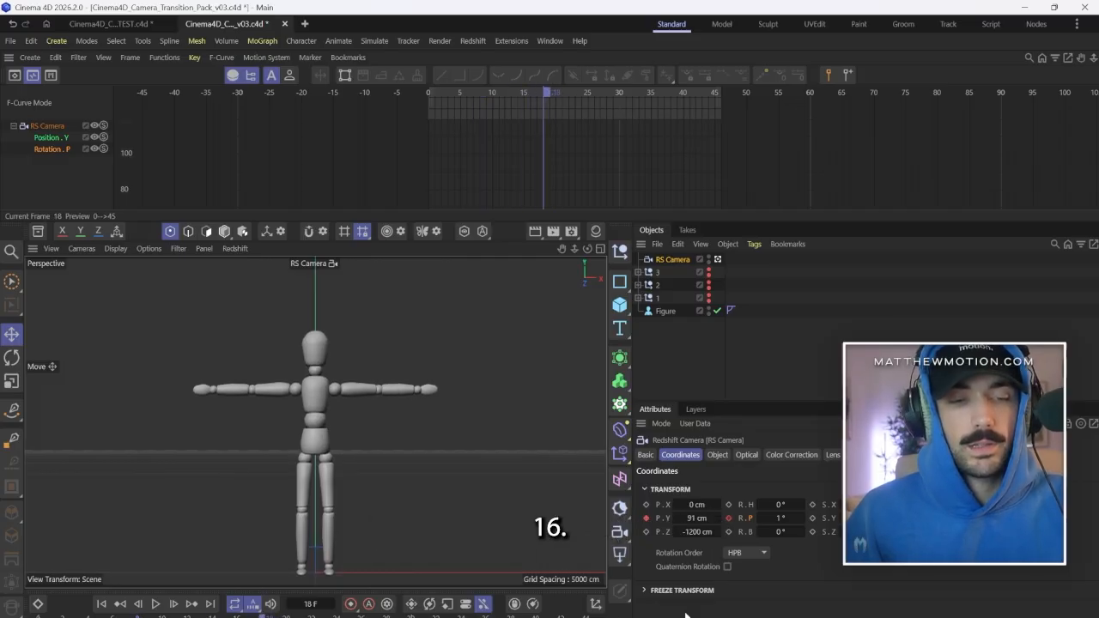
{"action": "left_click_drag", "start_coordinate": [761, 523], "coordinate": [771, 516]}
{"action": "left_click", "coordinate": [801, 519]}
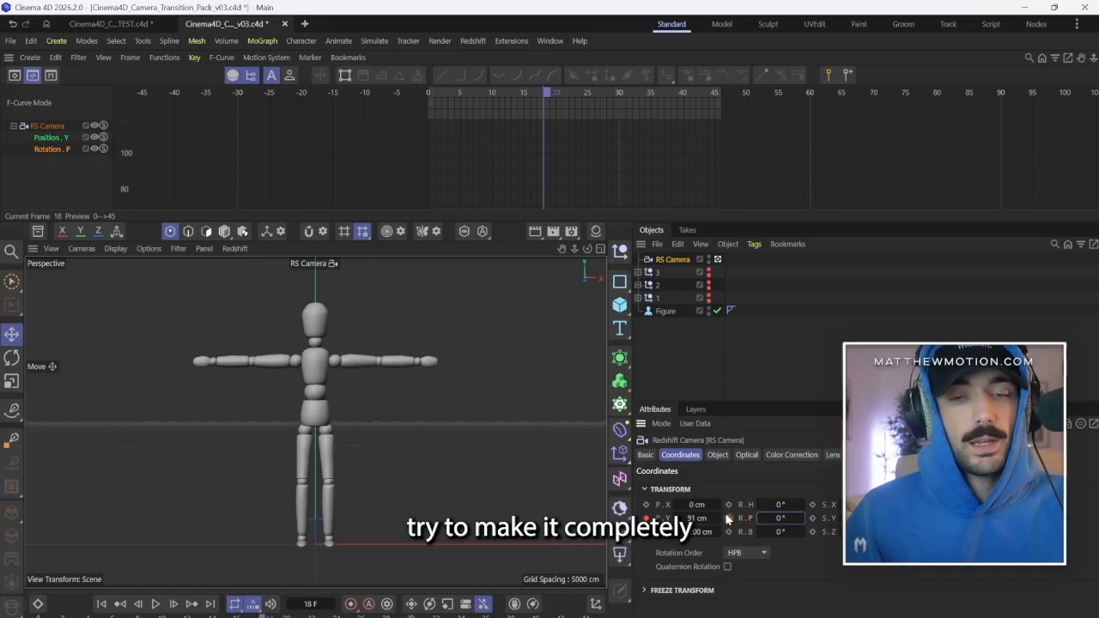
Keyframe the camera's pitch at 1° on frames 23, 33 and 43, and at 0° on frames 28, 38 and 45.
{"action": "left_click_drag", "start_coordinate": [262, 615], "coordinate": [486, 616]}
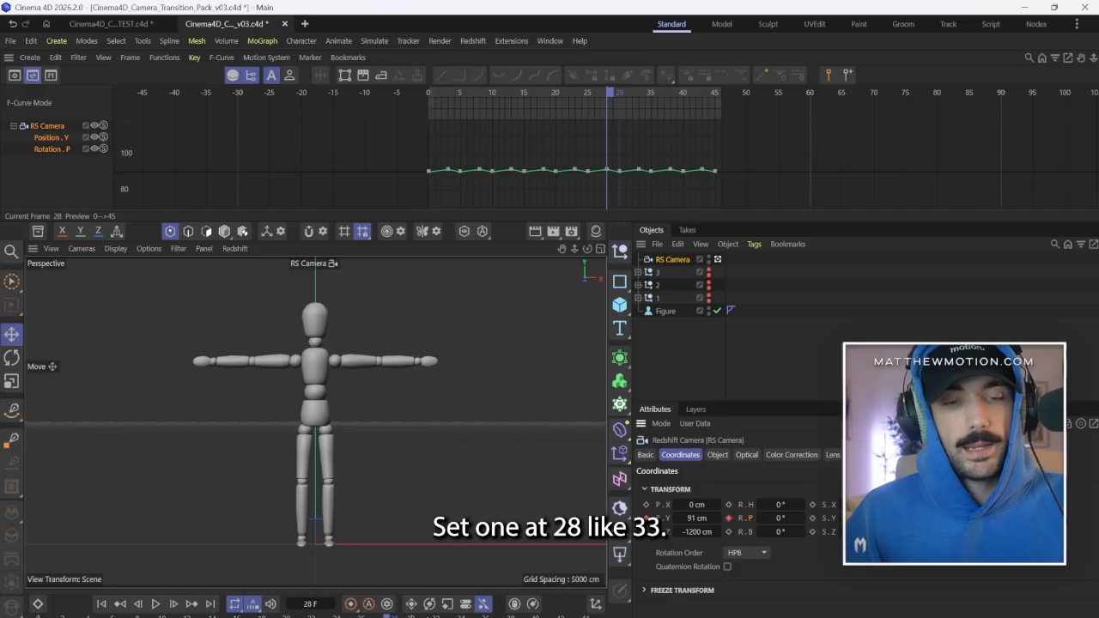
{"action": "left_click_drag", "start_coordinate": [386, 616], "coordinate": [449, 616]}
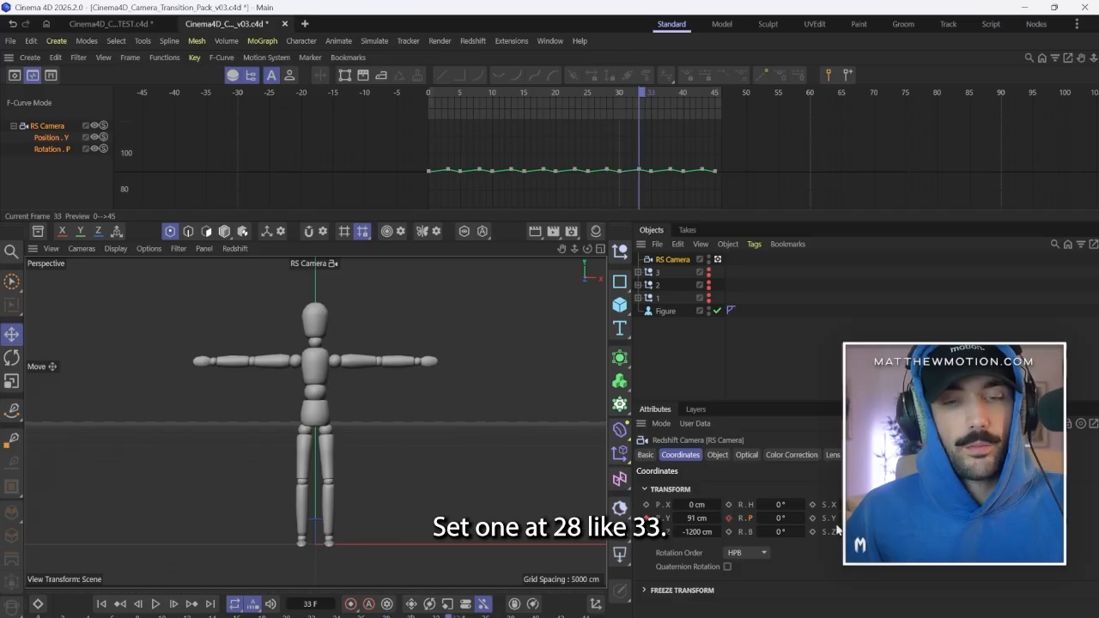
{"action": "left_click", "coordinate": [799, 515]}
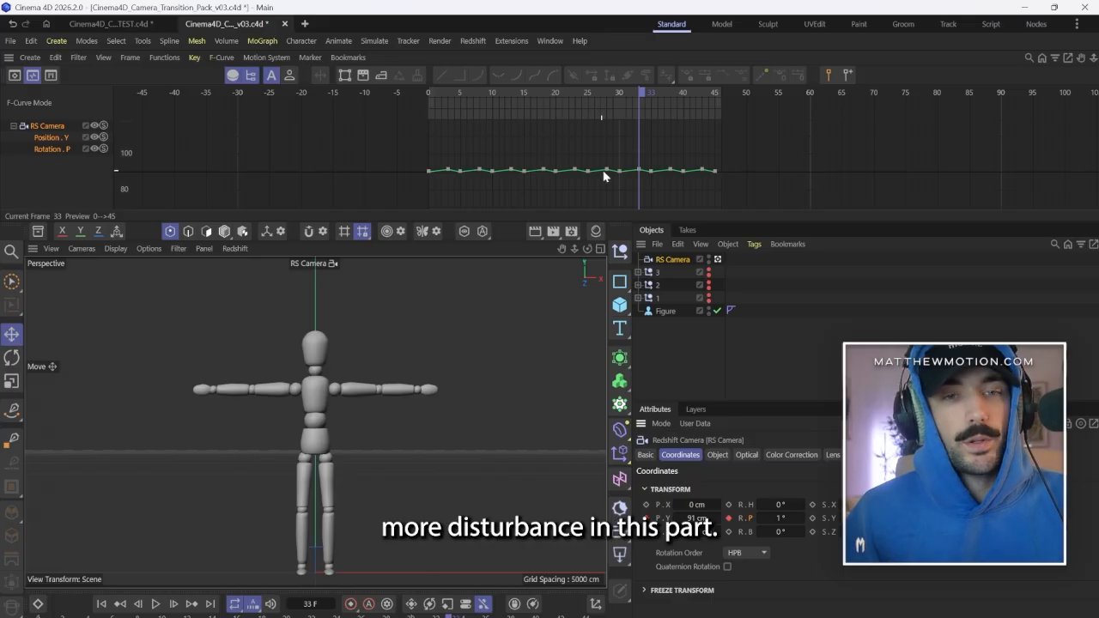
{"action": "left_click_drag", "start_coordinate": [449, 616], "coordinate": [512, 616]}
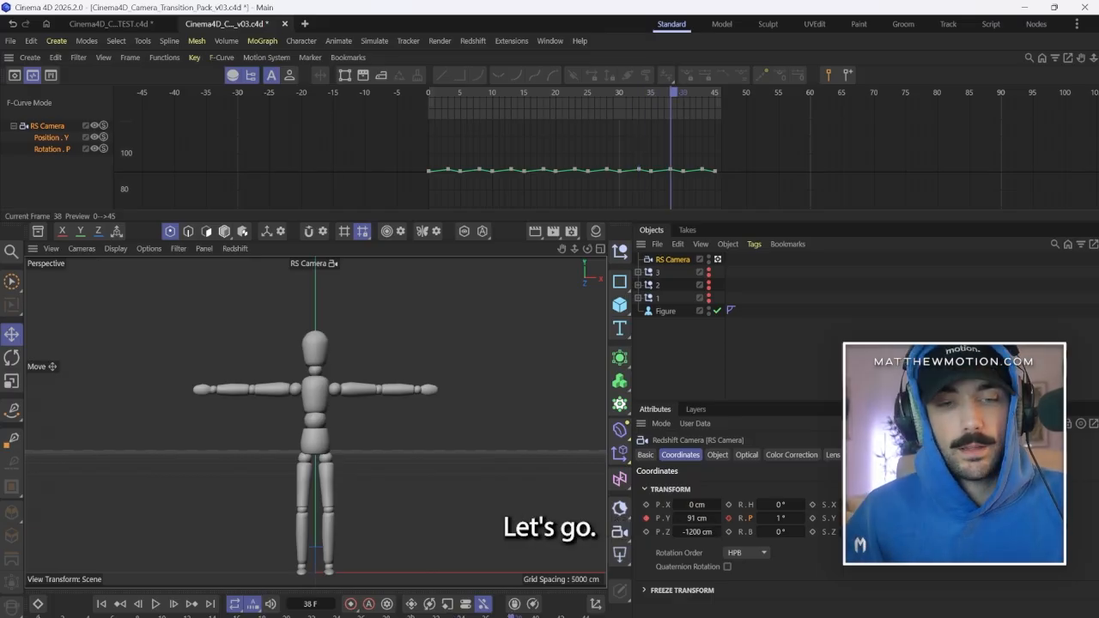
{"action": "left_click_drag", "start_coordinate": [760, 520], "coordinate": [735, 525]}
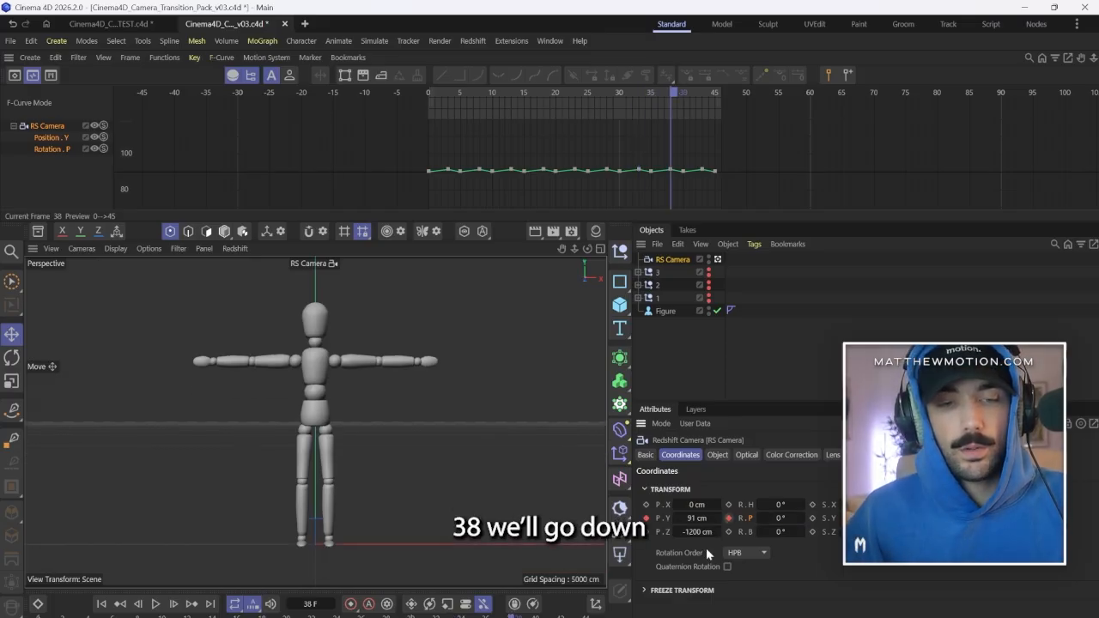
{"action": "left_click_drag", "start_coordinate": [512, 616], "coordinate": [598, 615]}
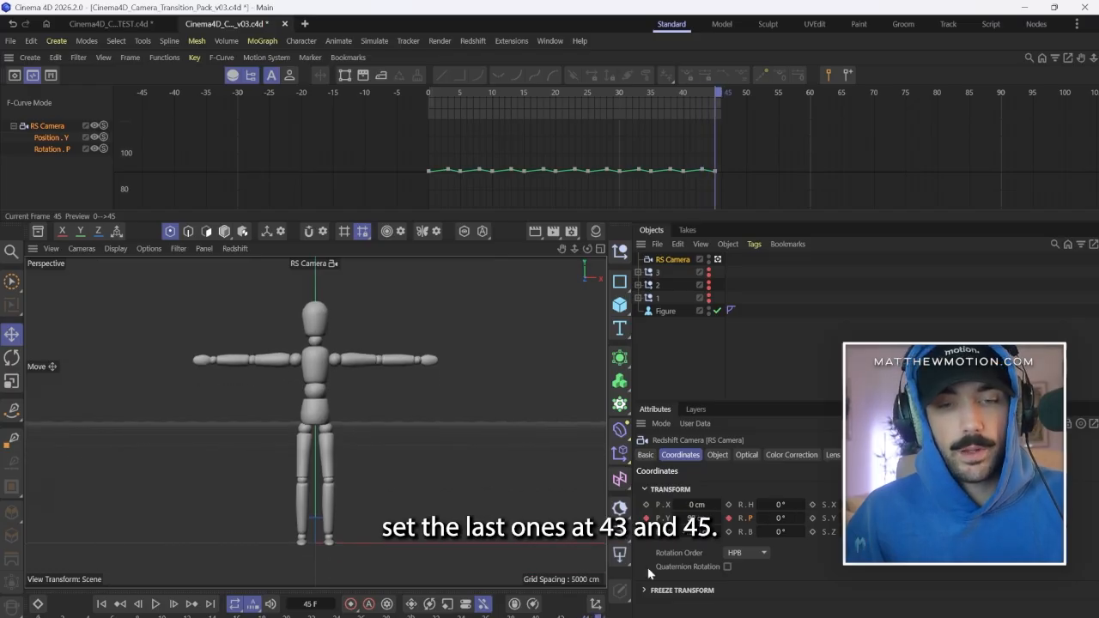
Lower the four peak keyframes of the camera's Rotation P curve to about 0.1° and play back the loop.
{"action": "left_click", "coordinate": [100, 605]}
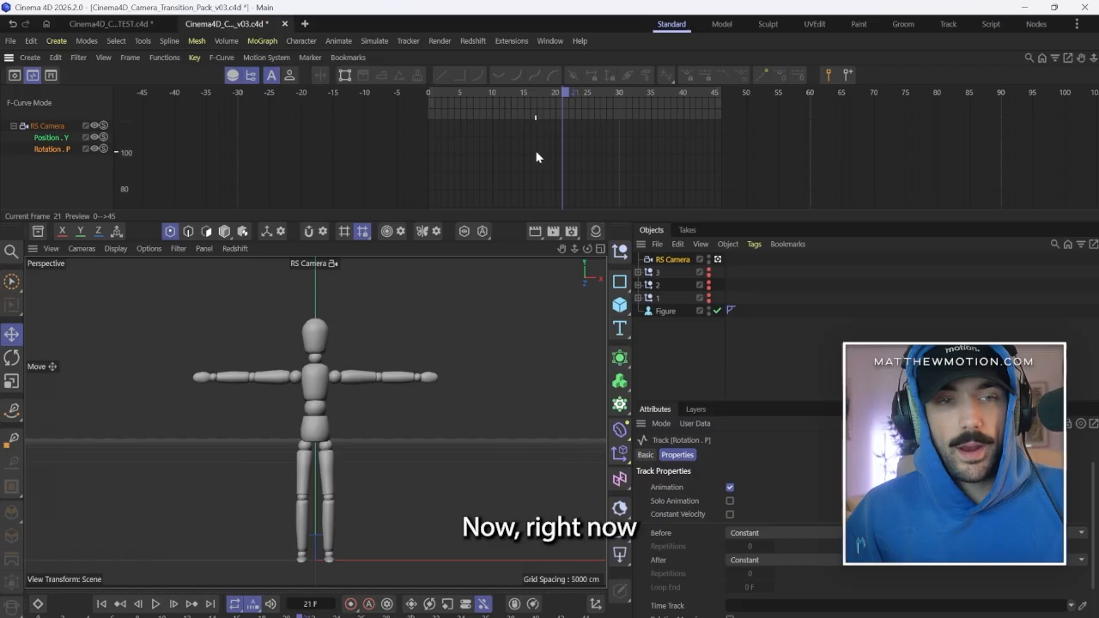
{"action": "key", "text": "h"}
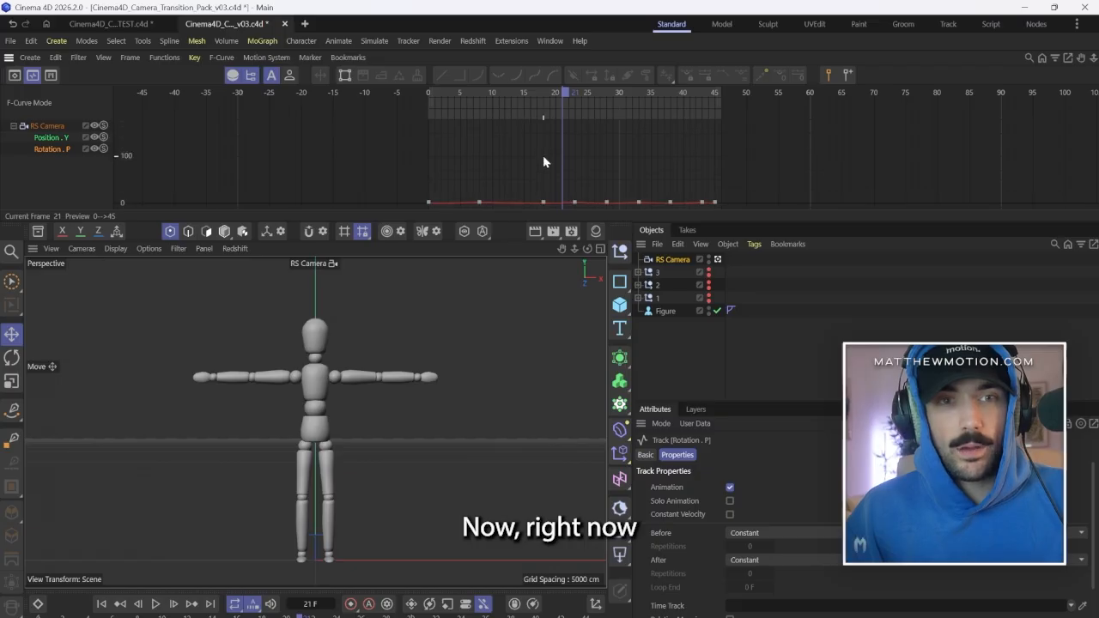
{"action": "scroll", "coordinate": [514, 176], "scroll_direction": "up", "scroll_amount": 8, "text": "shift"}
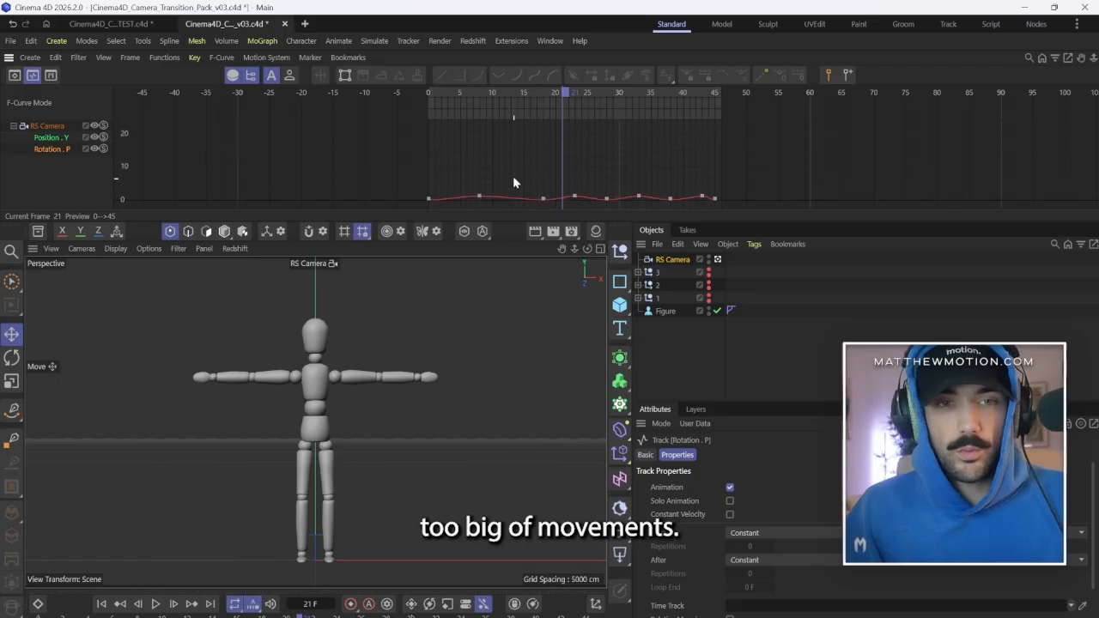
{"action": "scroll", "coordinate": [557, 197], "scroll_direction": "up", "scroll_amount": 5, "text": "shift"}
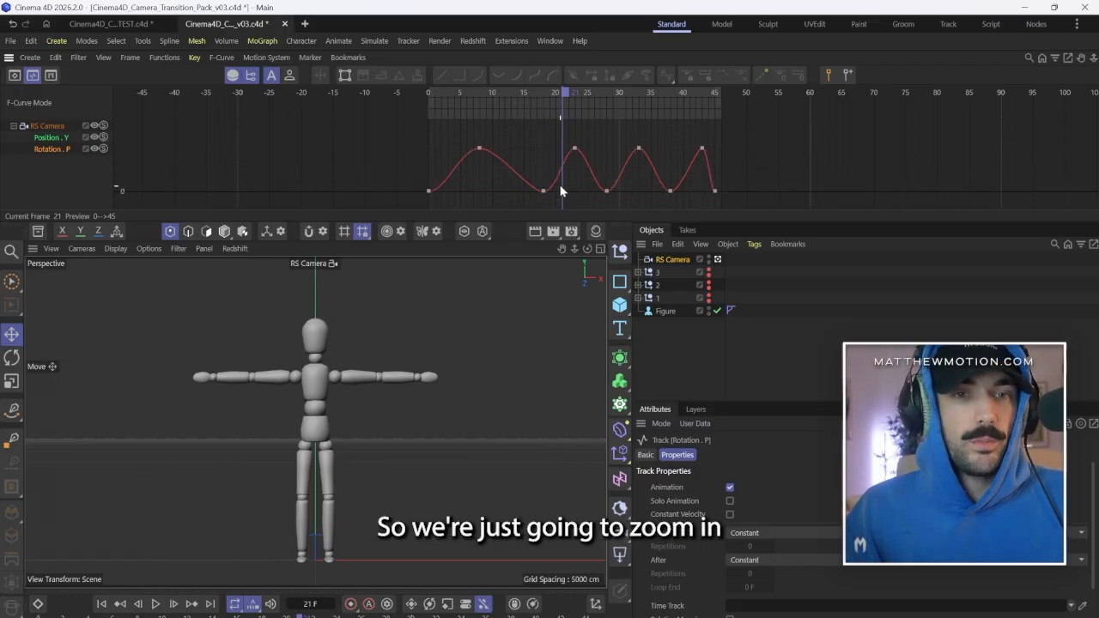
{"action": "left_click_drag", "start_coordinate": [465, 127], "coordinate": [704, 190]}
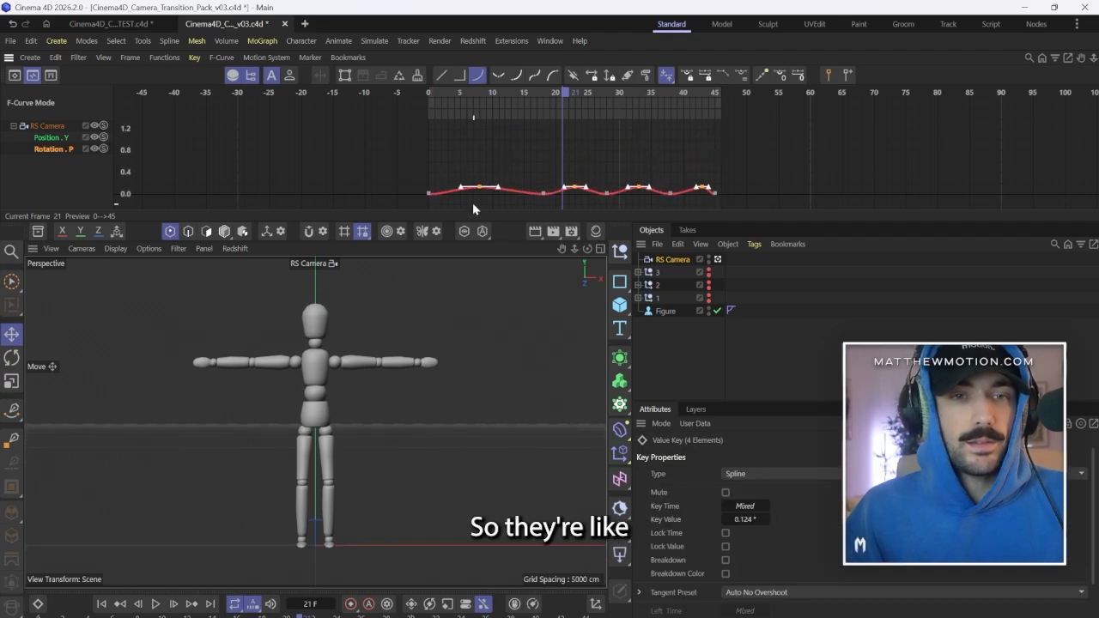
{"action": "scroll", "coordinate": [470, 202], "scroll_direction": "up", "scroll_amount": 6, "text": "shift"}
{"action": "scroll", "coordinate": [481, 184], "scroll_direction": "down", "scroll_amount": 2, "text": "shift"}
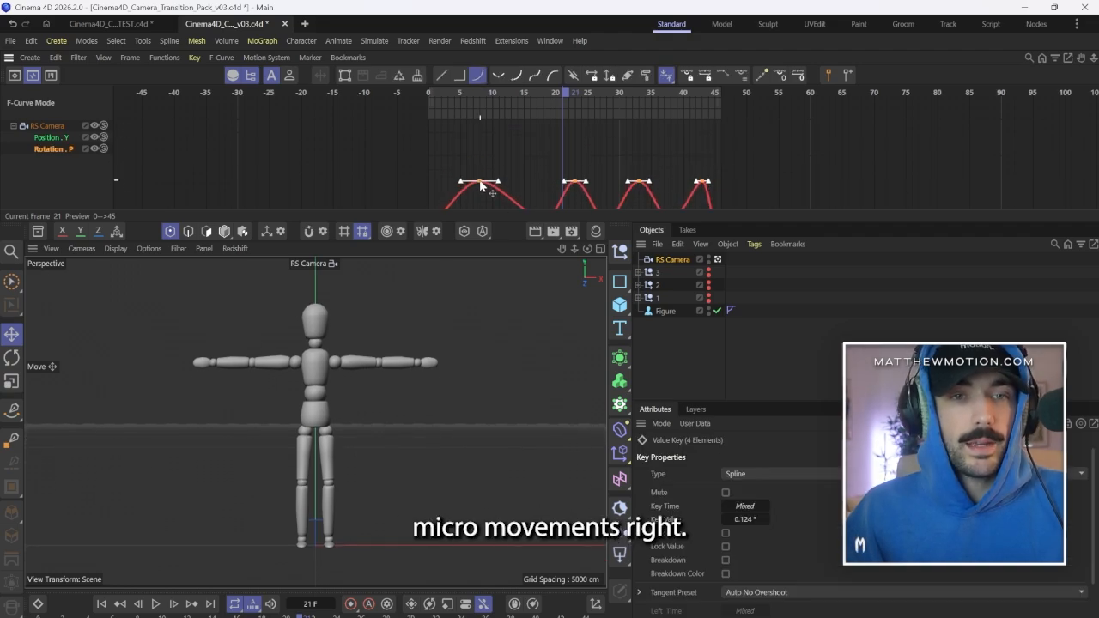
{"action": "left_click_drag", "start_coordinate": [480, 193], "coordinate": [482, 194]}
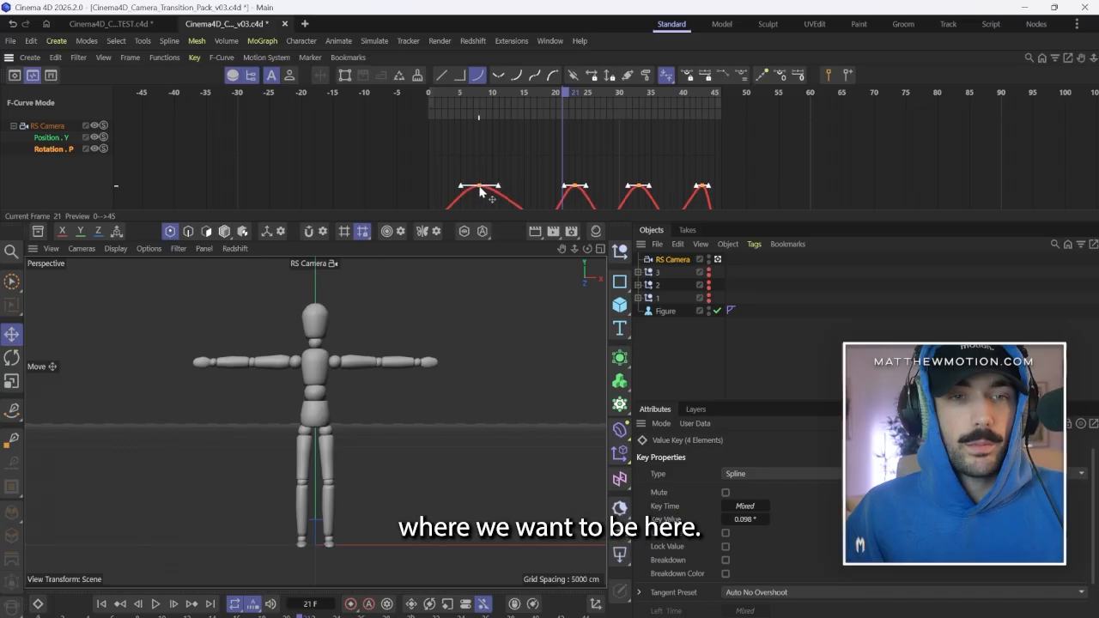
{"action": "left_click", "coordinate": [855, 175]}
{"action": "key", "text": "F8"}
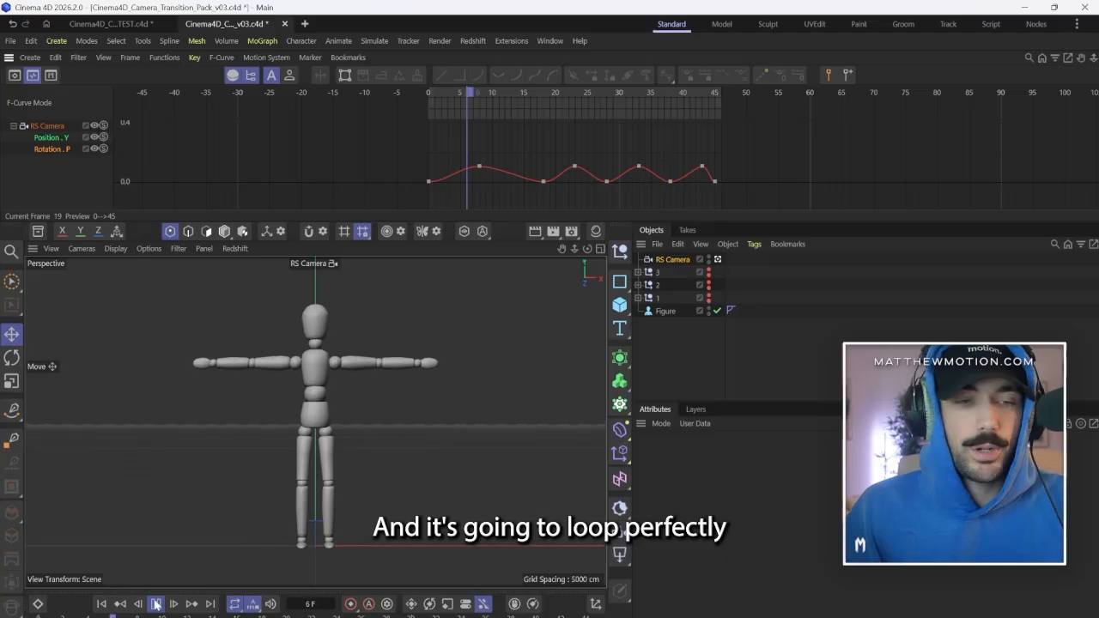
Keyframe the camera's bank rotation (R.B) at 0° on frame 0, -0.3° on frame 8 and 0.3° on frame 13.
{"action": "left_click", "coordinate": [715, 182]}
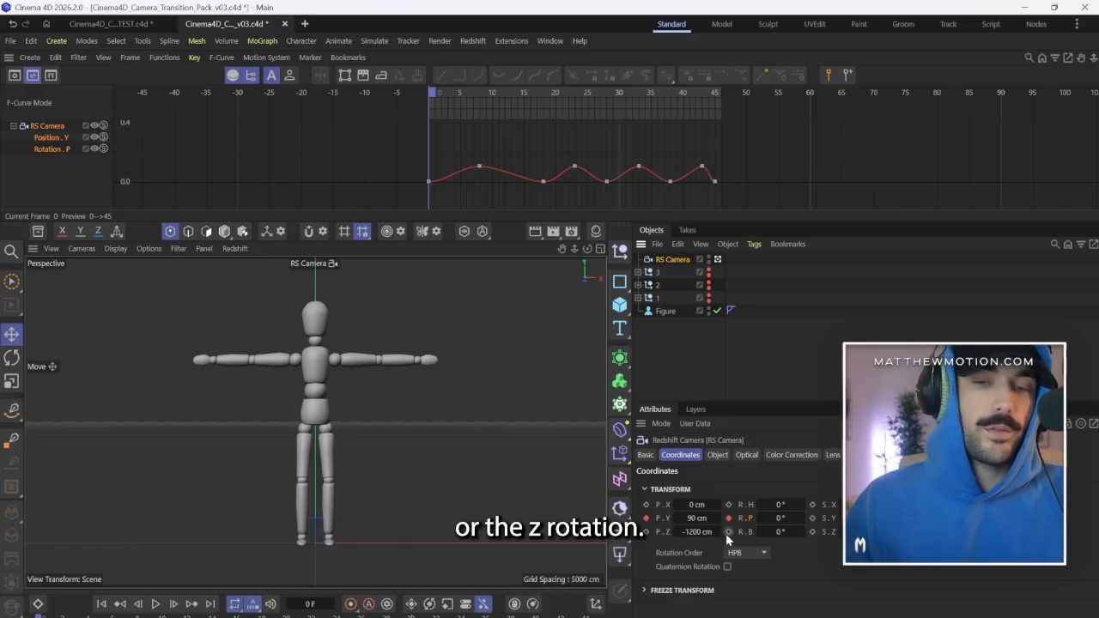
{"action": "left_click", "coordinate": [727, 533]}
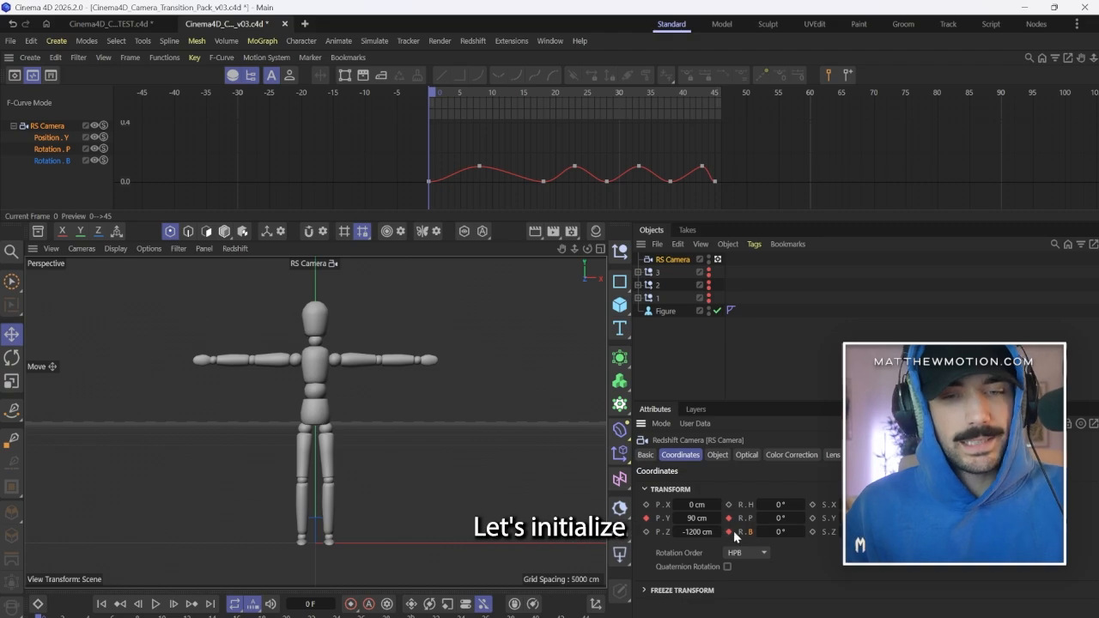
{"action": "key", "text": "ctrl+g"}
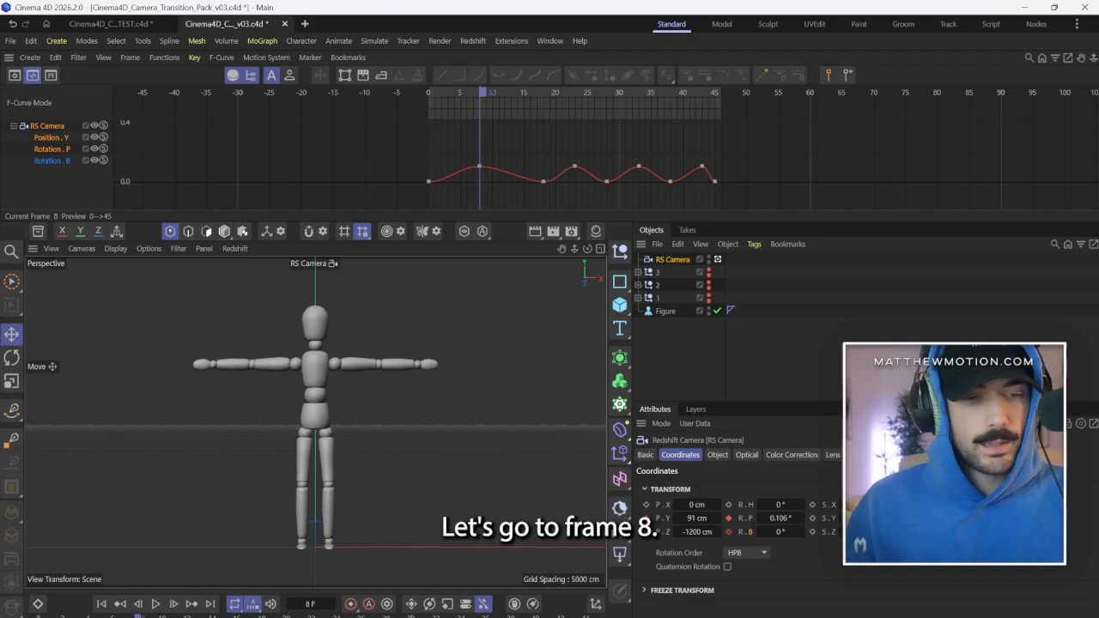
{"action": "left_click_drag", "start_coordinate": [764, 532], "coordinate": [751, 538]}
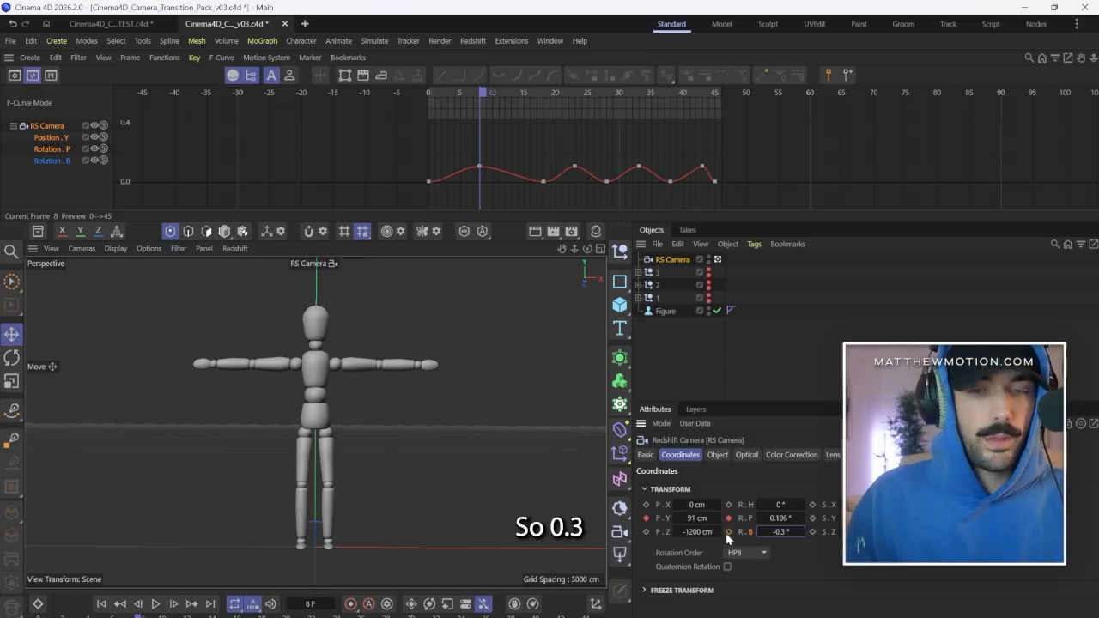
{"action": "left_click", "coordinate": [199, 615]}
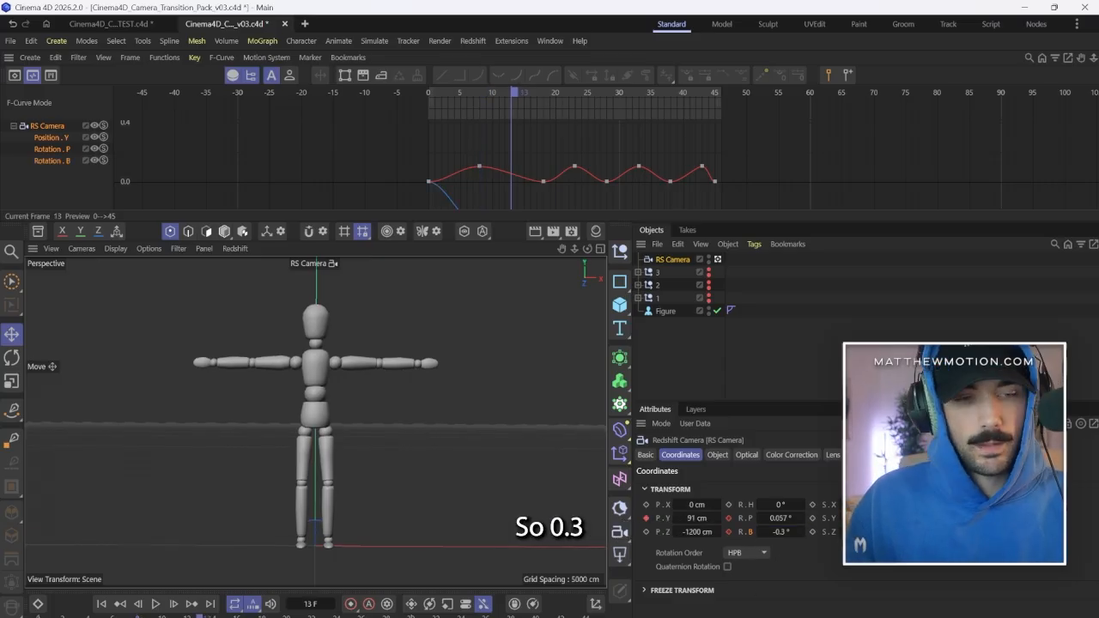
{"action": "double_click", "coordinate": [788, 530]}
{"action": "type", "text": "0.3"}
{"action": "key", "text": "Return"}
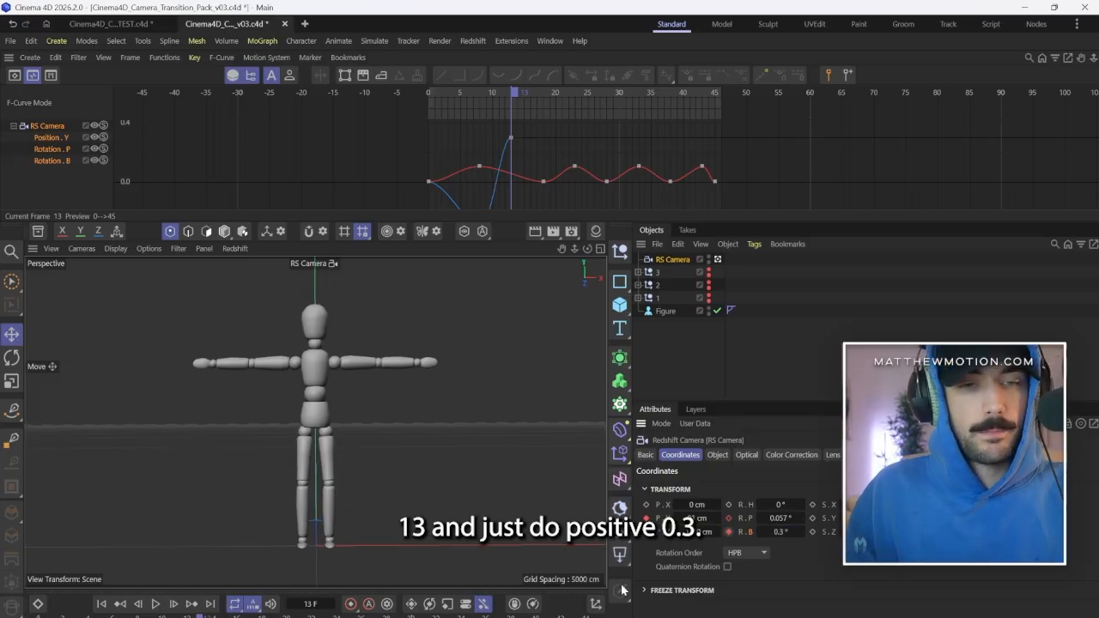
Keyframe the camera's bank rotation at -0.3° on frame 18 and 0.3° on frame 23.
{"action": "left_click", "coordinate": [262, 615]}
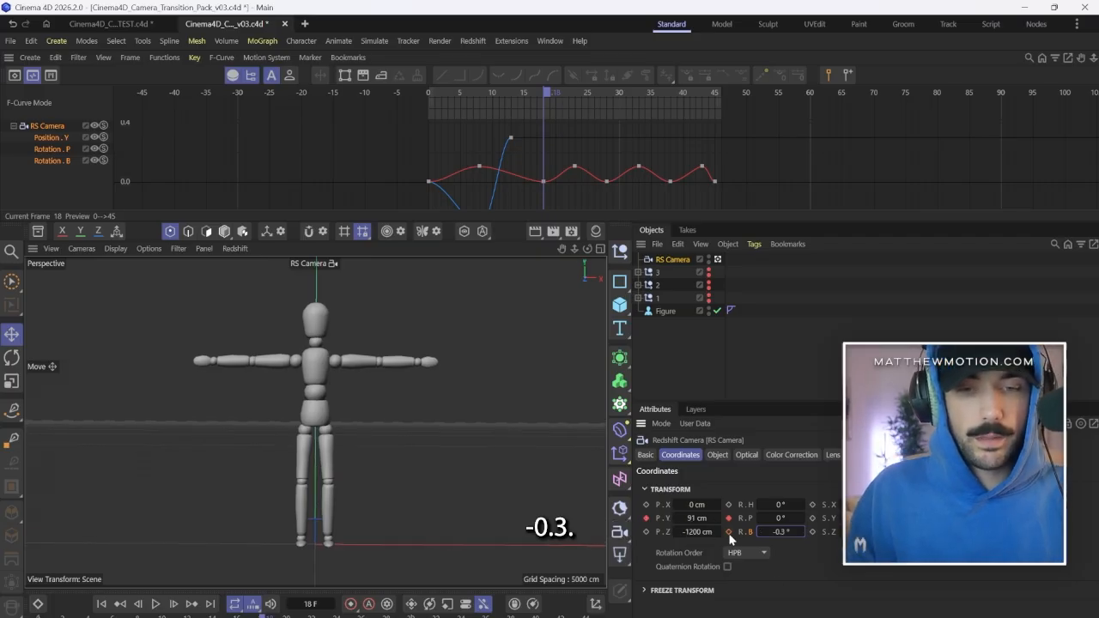
{"action": "left_click_drag", "start_coordinate": [555, 110], "coordinate": [589, 113]}
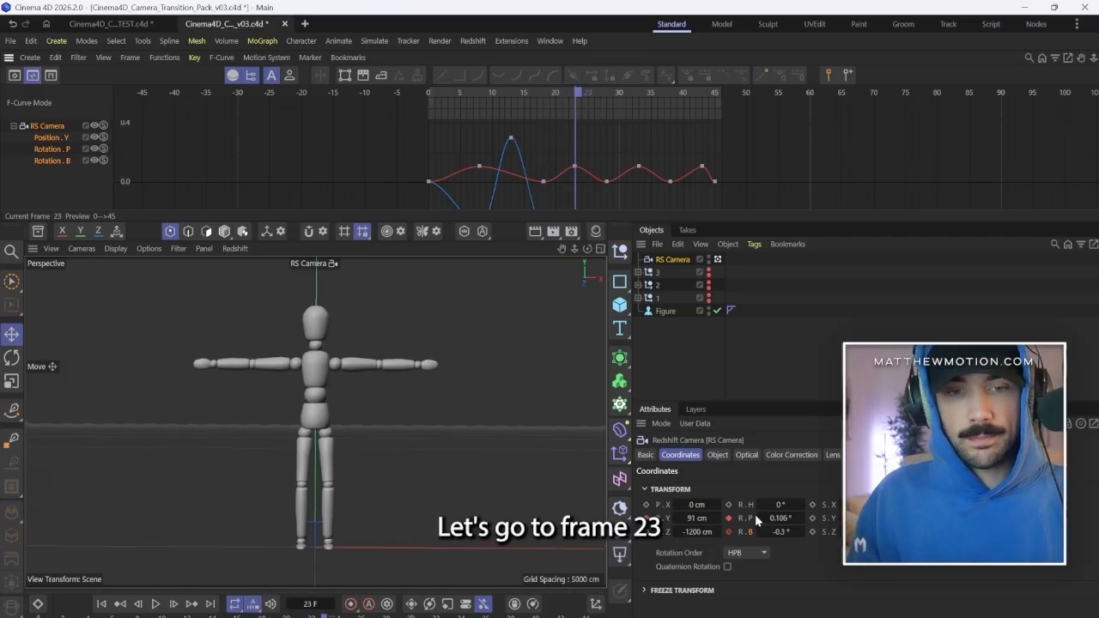
{"action": "double_click", "coordinate": [792, 530]}
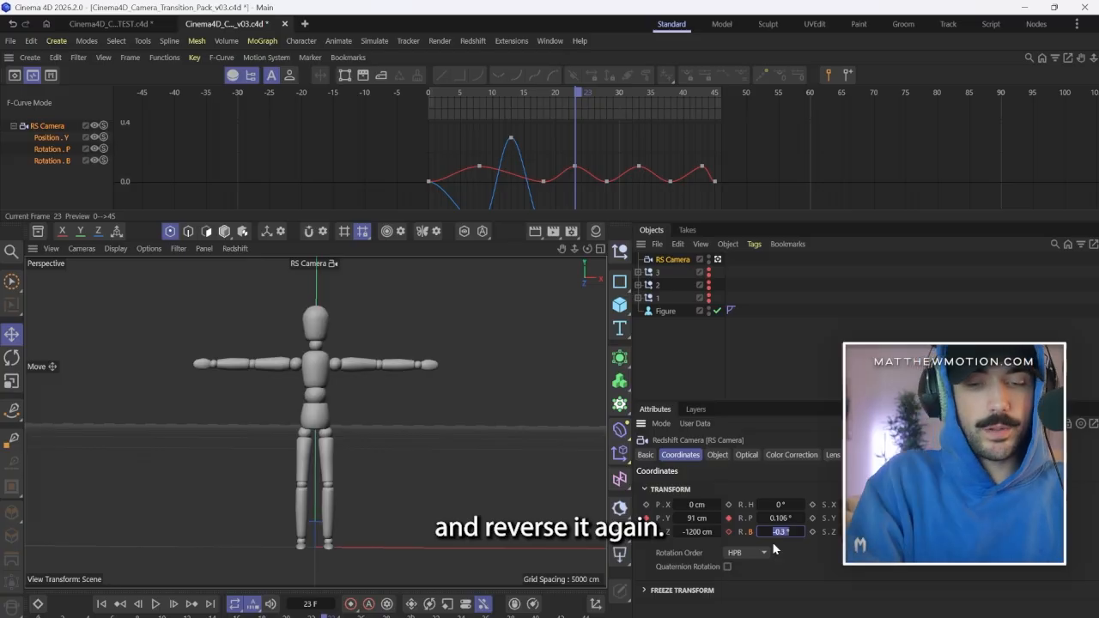
{"action": "type", "text": "0.3"}
{"action": "key", "text": "Return"}
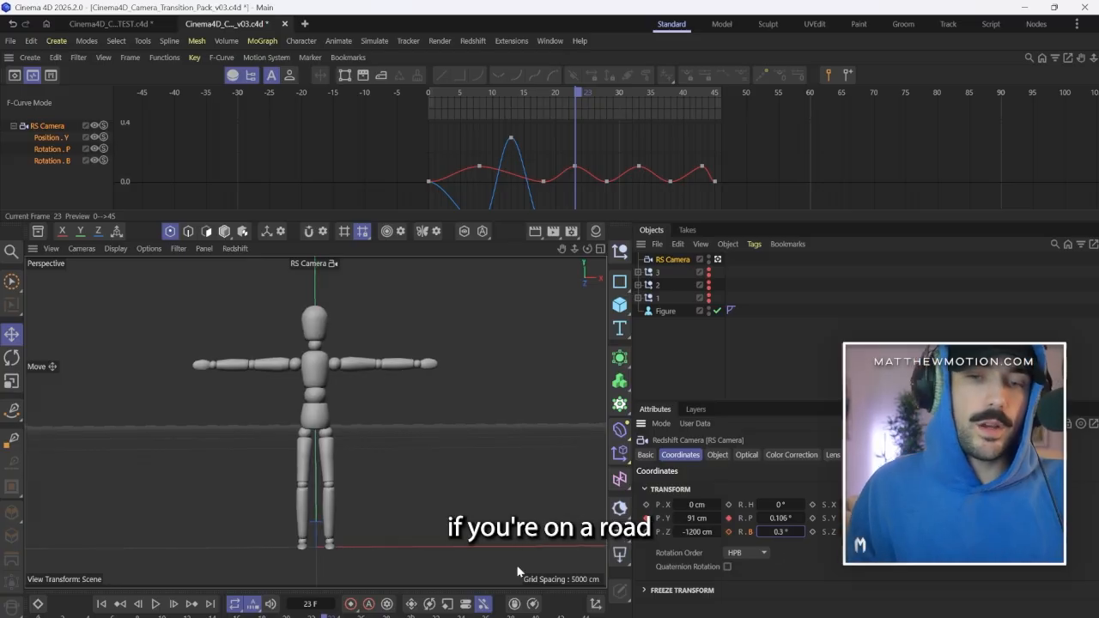
{"action": "left_click", "coordinate": [728, 532]}
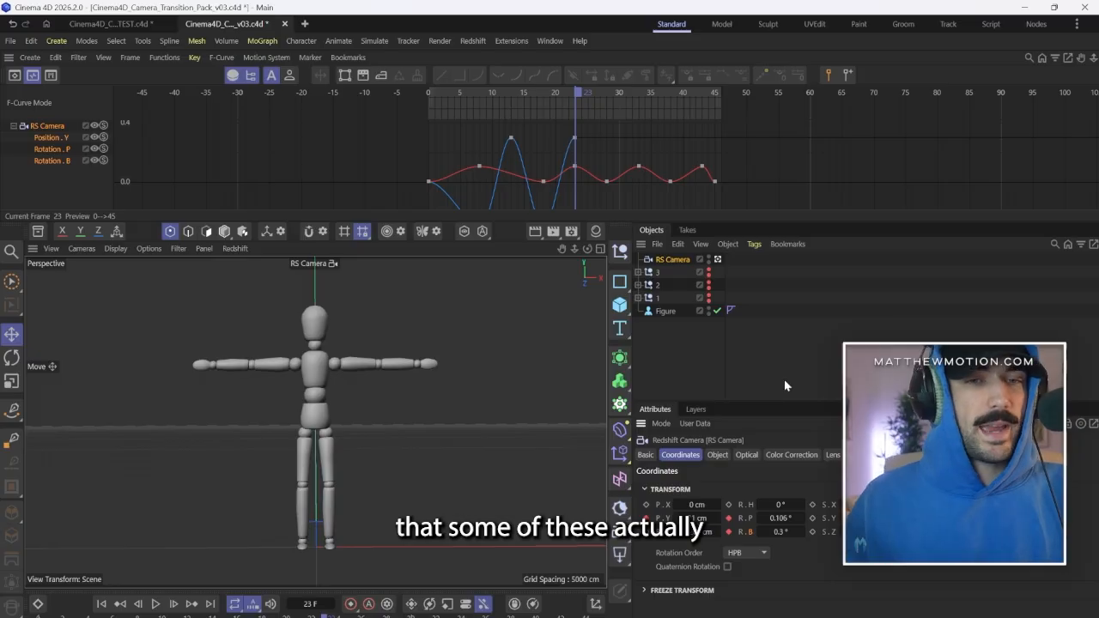
Keyframe the camera's bank rotation at -0.3° on frame 28 and 0.3° on frame 33.
{"action": "left_click_drag", "start_coordinate": [594, 104], "coordinate": [606, 94]}
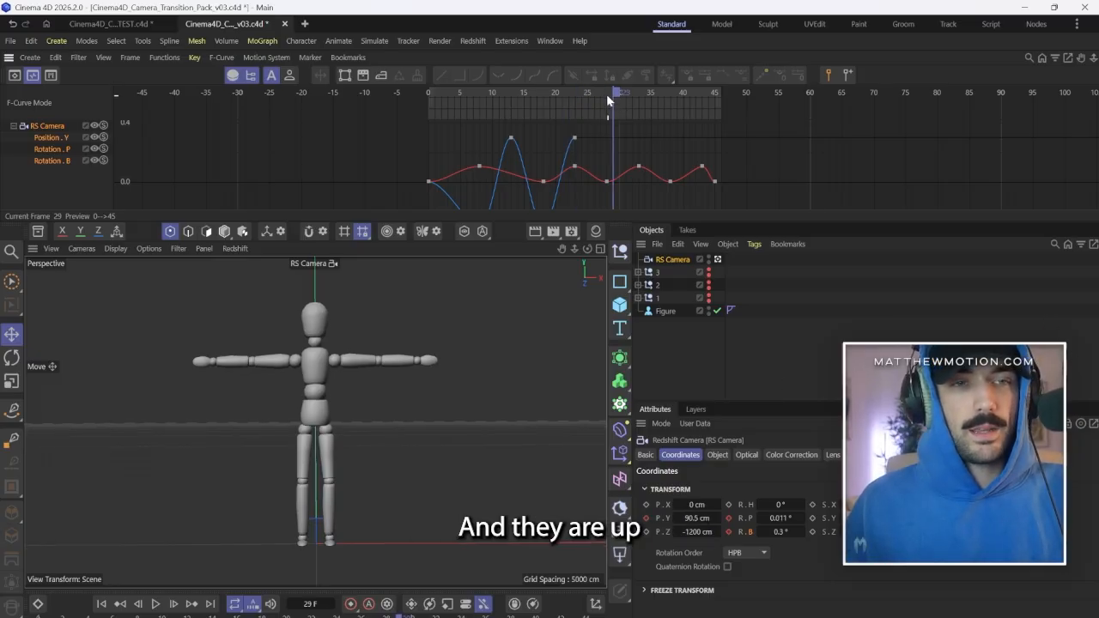
{"action": "left_click", "coordinate": [606, 94]}
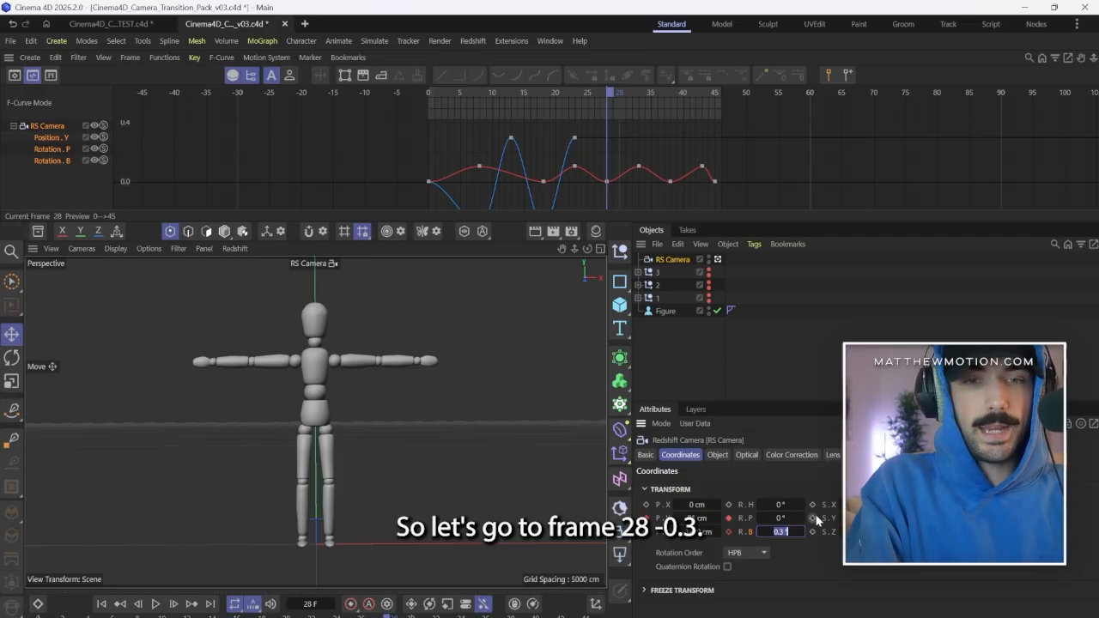
{"action": "type", "text": "-0.3"}
{"action": "key", "text": "Return"}
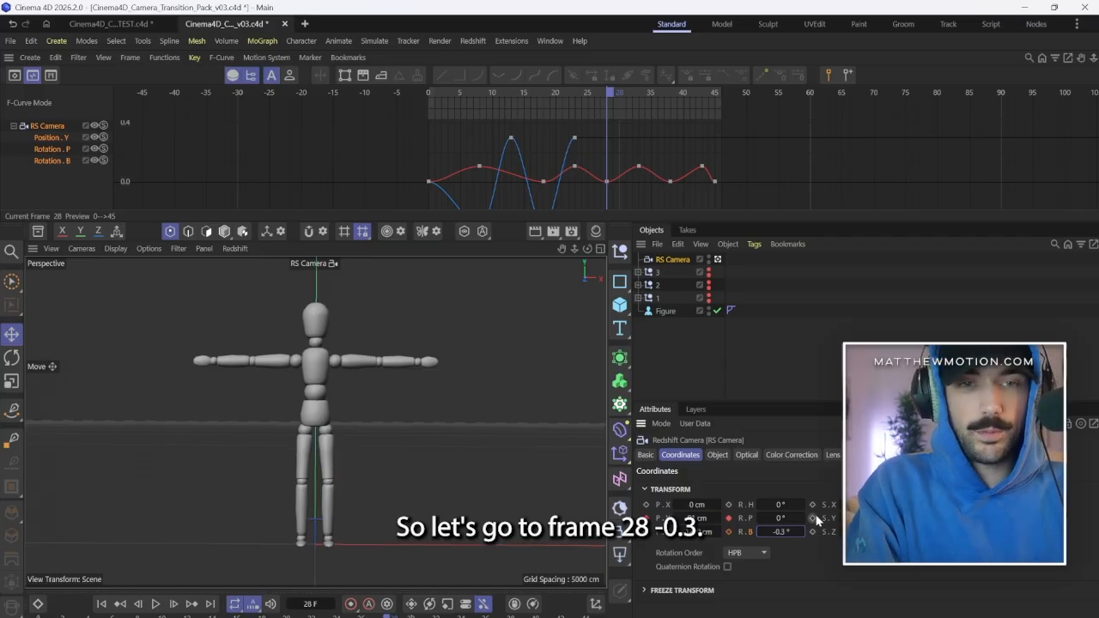
{"action": "left_click", "coordinate": [641, 97]}
{"action": "double_click", "coordinate": [780, 532]}
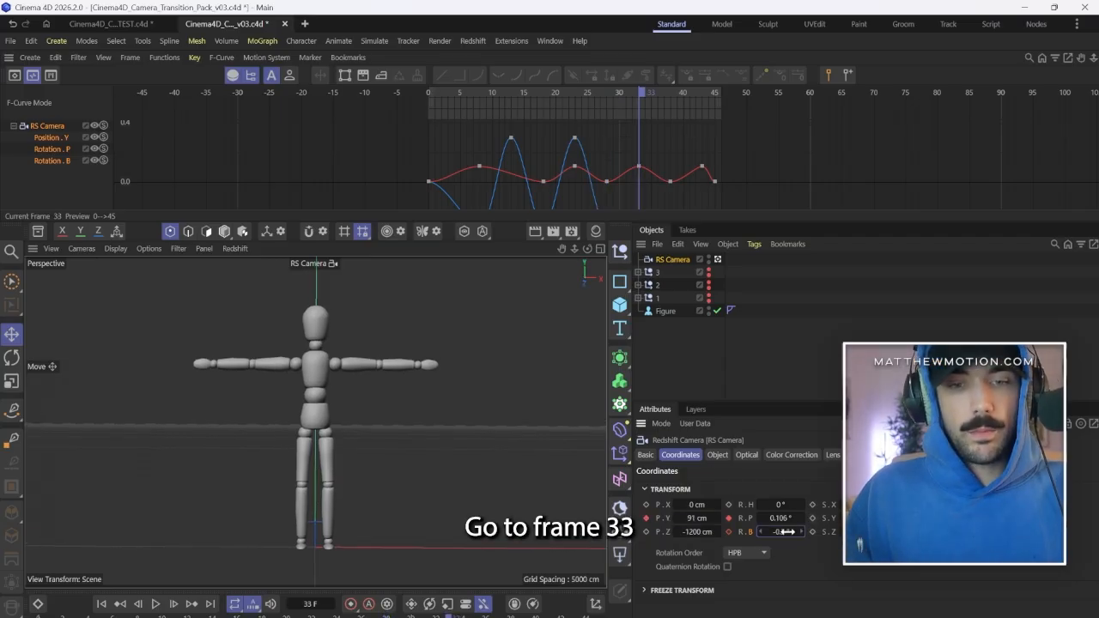
{"action": "type", "text": "0.3"}
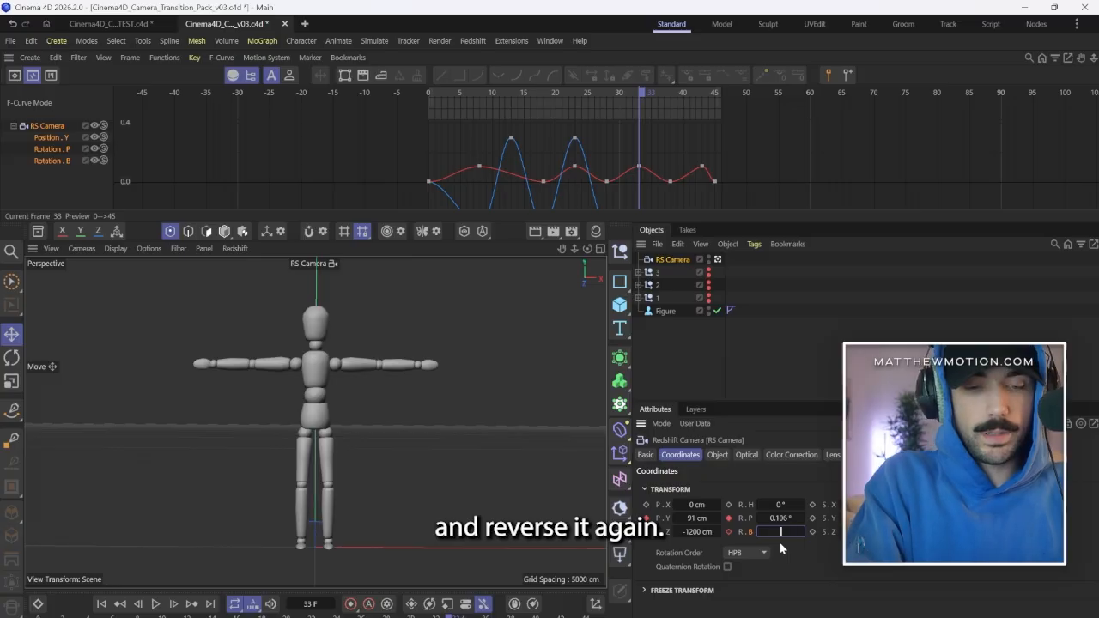
{"action": "key", "text": "Return"}
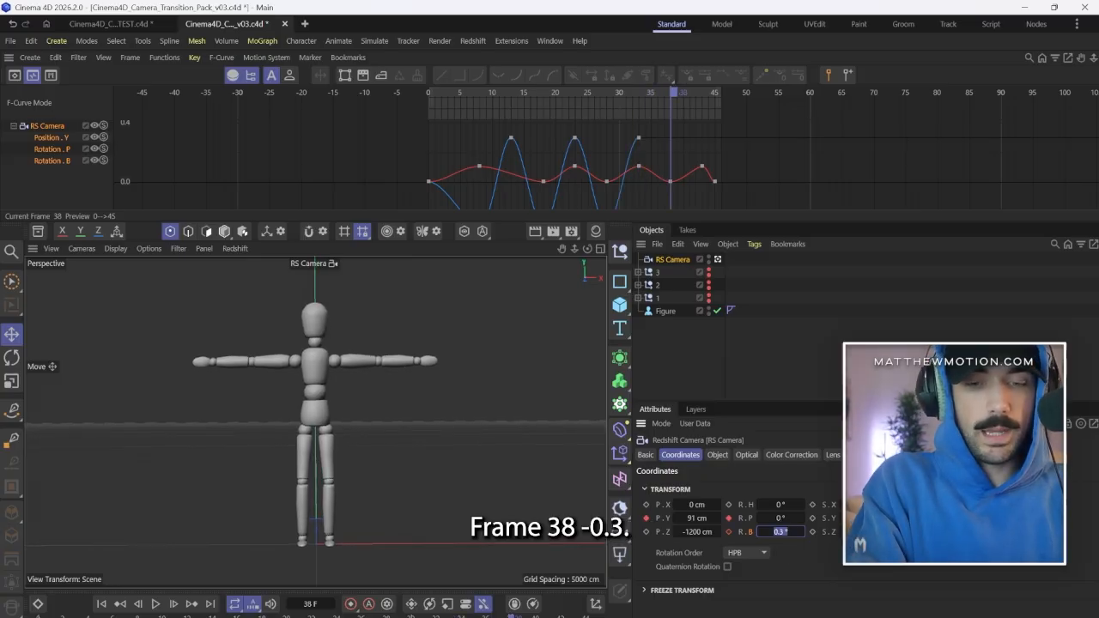
Finish the bank rotation keyframes with -0.3° on frame 38 and 0° on frame 45.
{"action": "type", "text": "-0.3"}
{"action": "key", "text": "Return"}
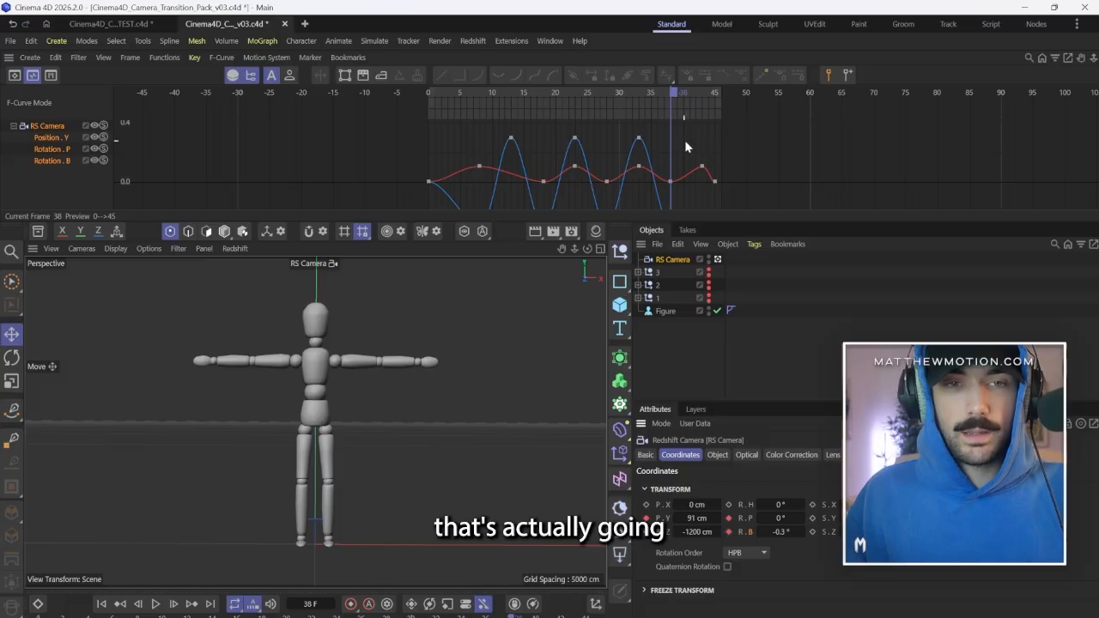
{"action": "left_click", "coordinate": [715, 93]}
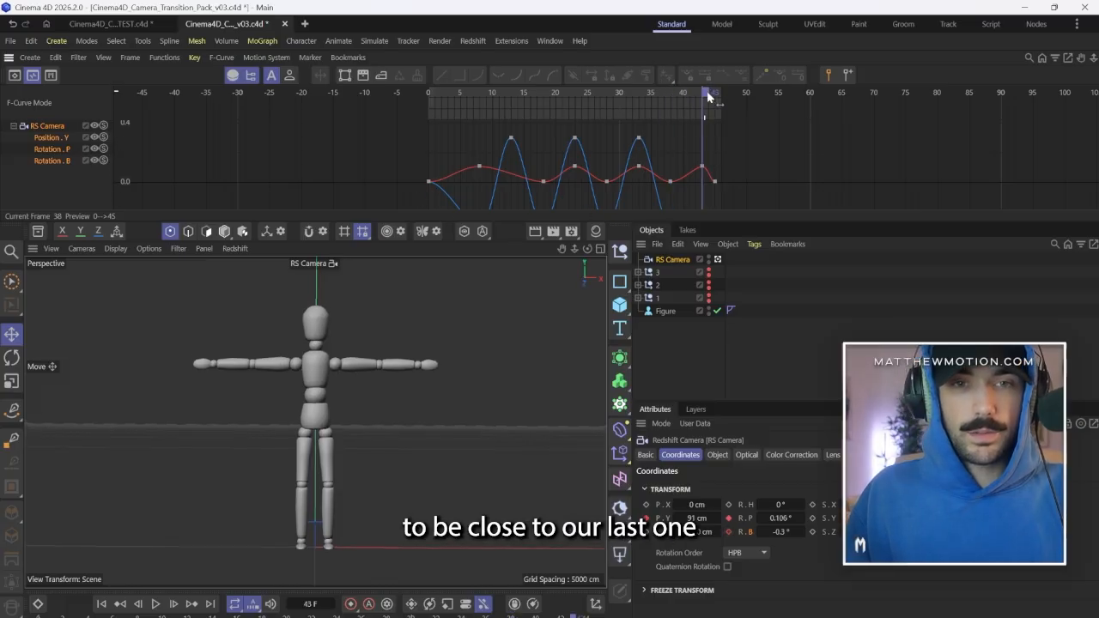
{"action": "left_click", "coordinate": [782, 531]}
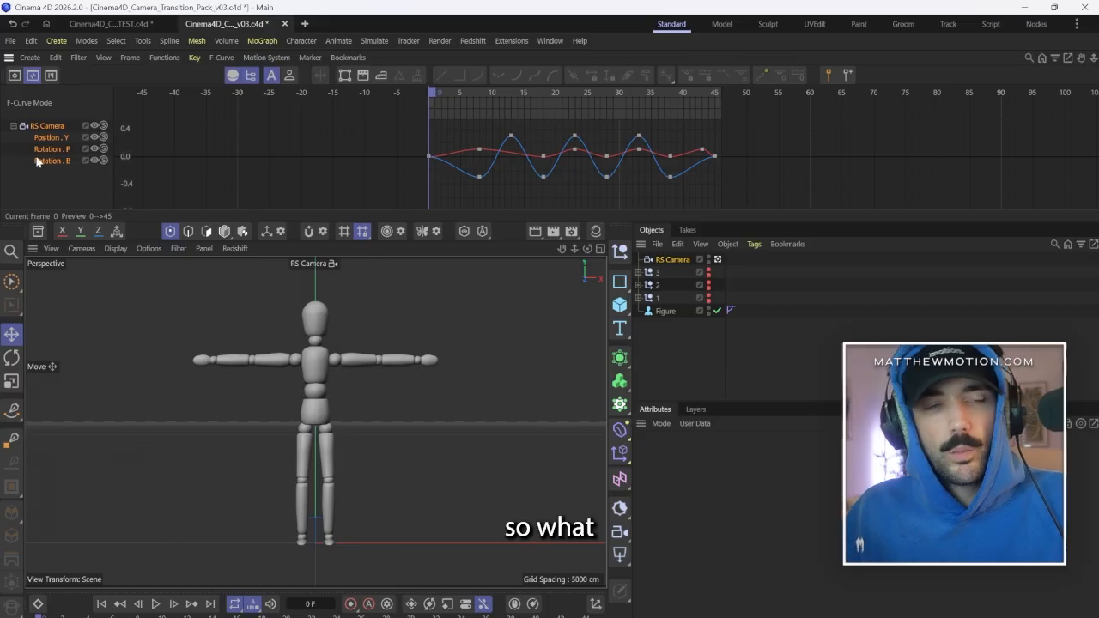
Break the tangents of the Rotation B curve's low keys on frames 8, 18, 28 and 38 upward into sharp points.
{"action": "left_click", "coordinate": [56, 162]}
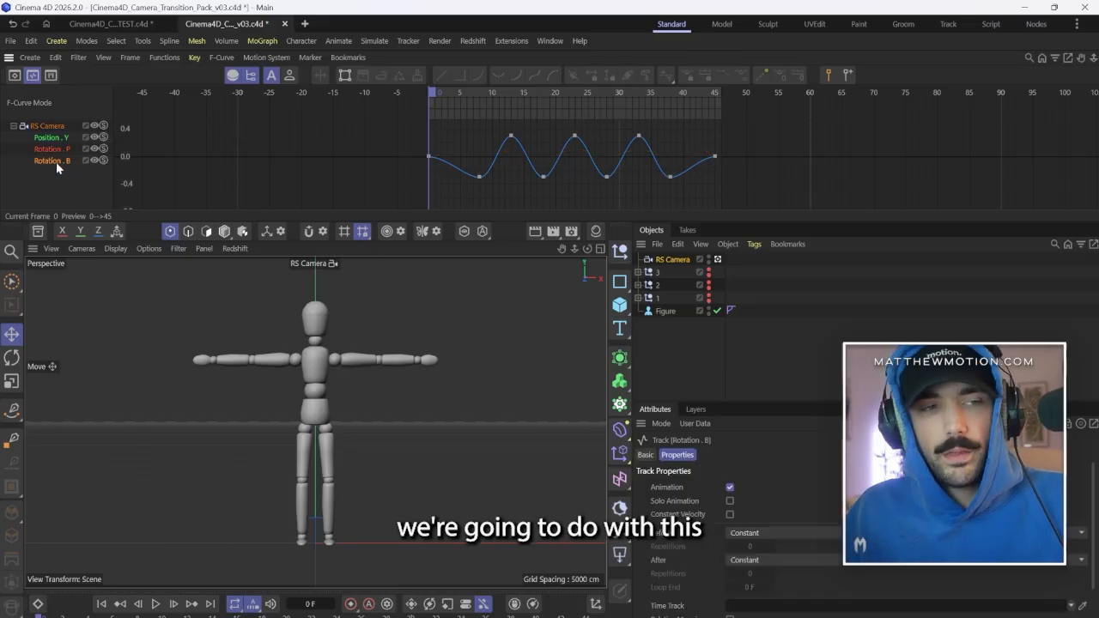
{"action": "left_click", "coordinate": [479, 176]}
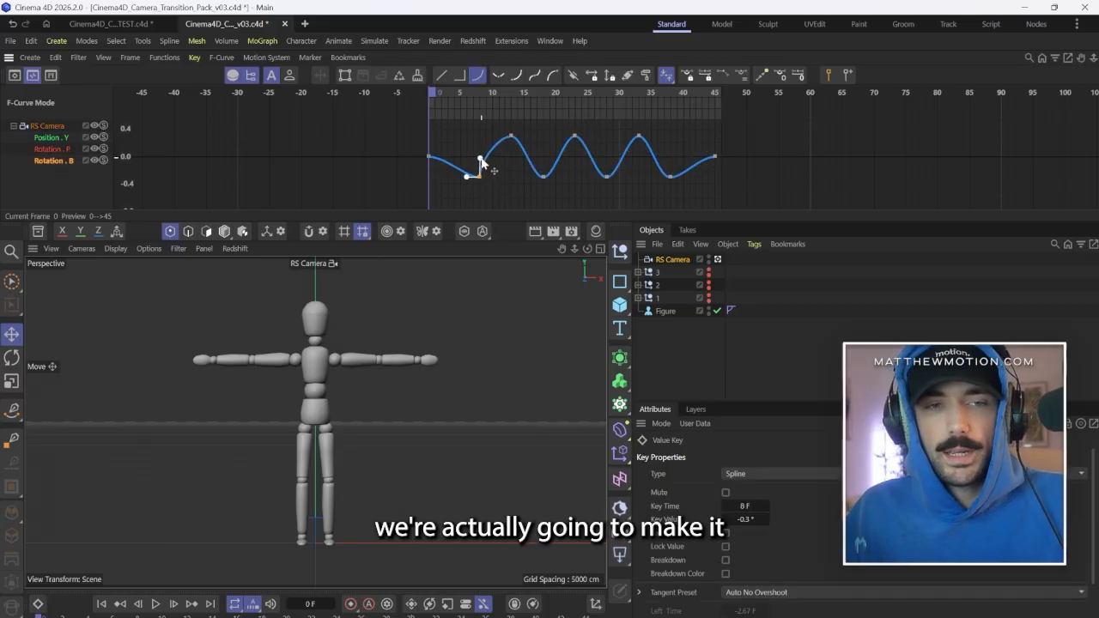
{"action": "left_click_drag", "start_coordinate": [480, 158], "coordinate": [476, 165], "text": "shift"}
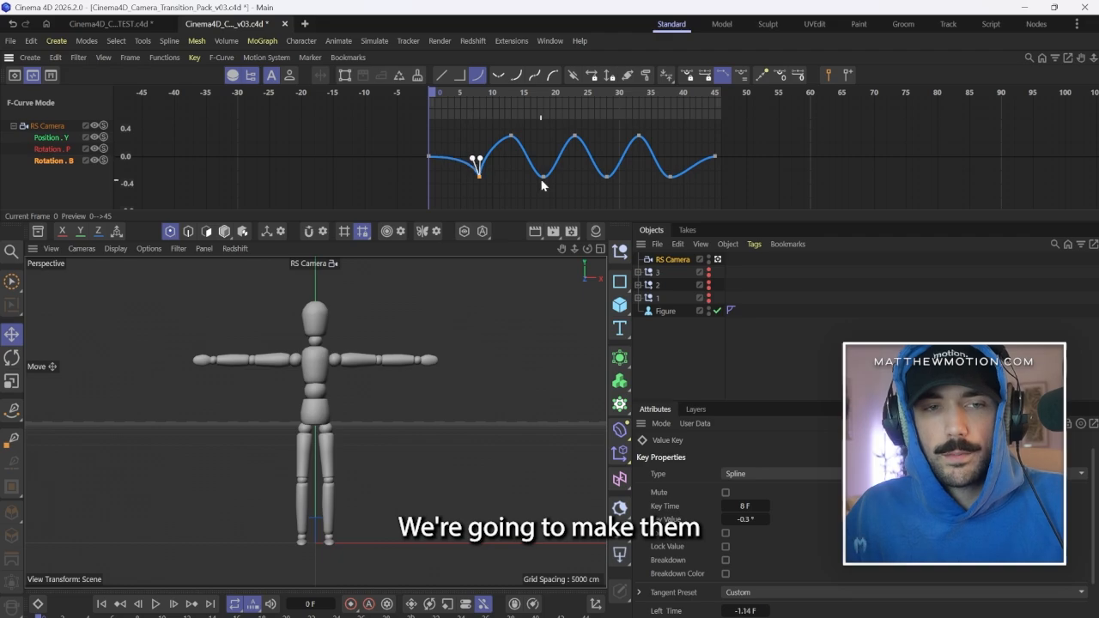
{"action": "mouse_move", "coordinate": [557, 163]}
{"action": "left_mouse_down"}
{"action": "mouse_move", "coordinate": [520, 190]}
{"action": "mouse_move", "coordinate": [546, 158]}
{"action": "left_mouse_up"}
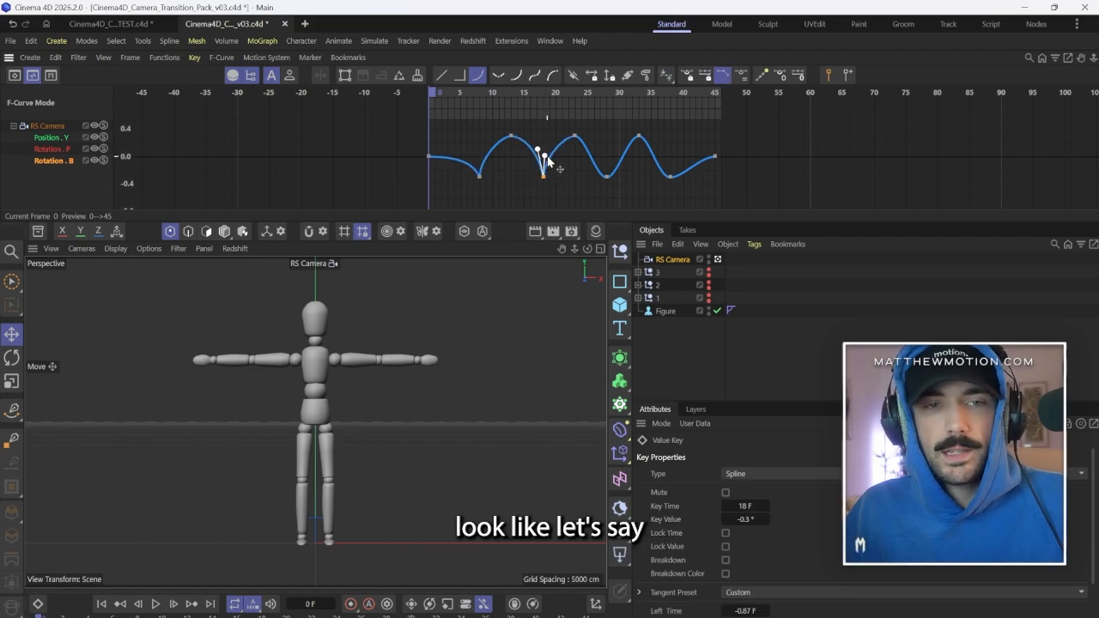
{"action": "left_click", "coordinate": [602, 178]}
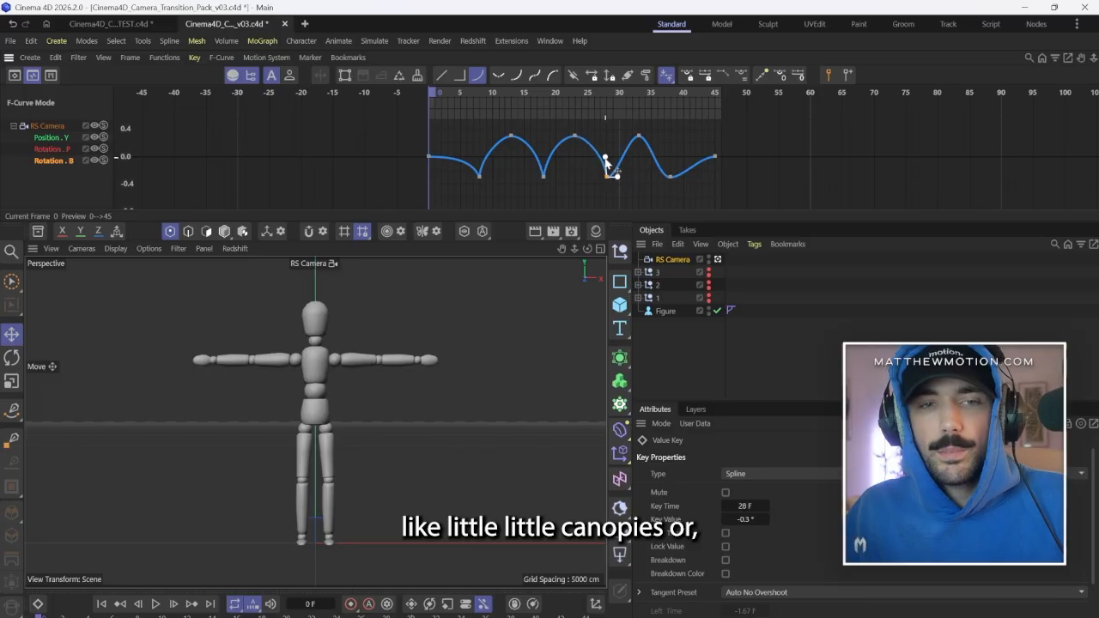
{"action": "mouse_move", "coordinate": [605, 161]}
{"action": "left_mouse_down", "text": "shift"}
{"action": "mouse_move", "coordinate": [618, 172]}
{"action": "mouse_move", "coordinate": [610, 162]}
{"action": "left_mouse_up", "text": "shift"}
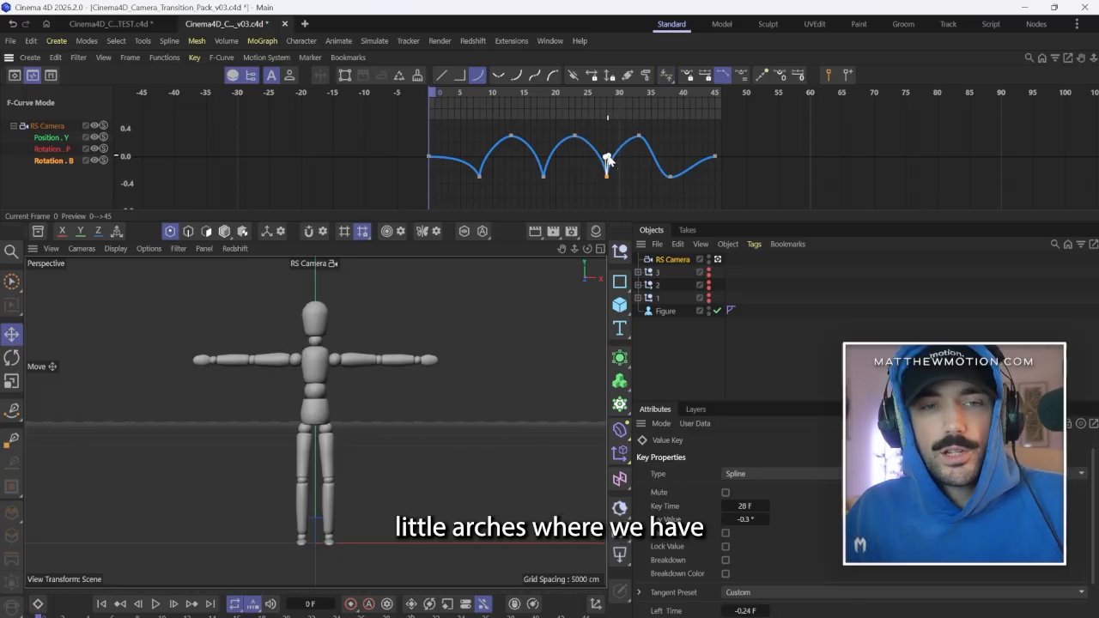
{"action": "left_click", "coordinate": [667, 178]}
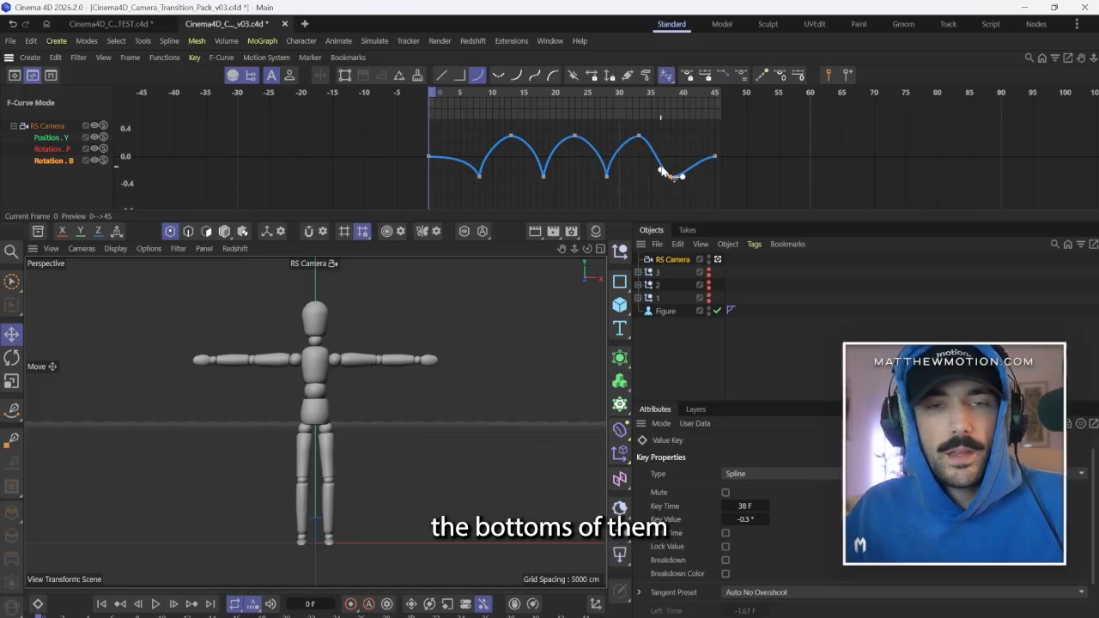
{"action": "left_click_drag", "start_coordinate": [661, 170], "coordinate": [679, 168], "text": "shift"}
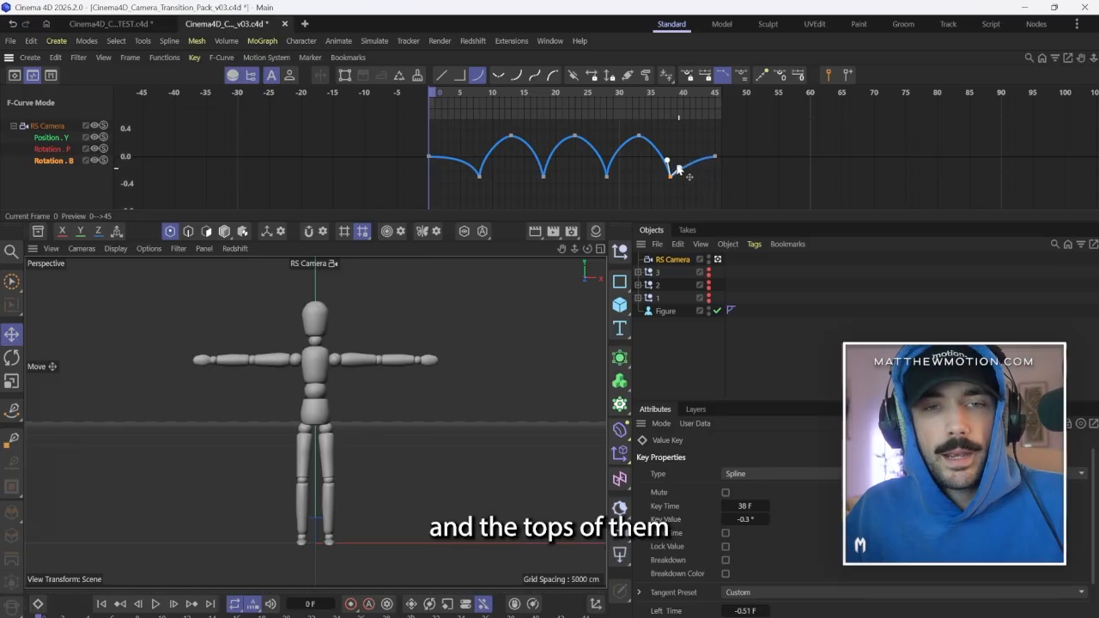
Lengthen the horizontal tangents of the Rotation B curve's peak keys on frames 13, 23 and 33 to form flatter, rounded arches.
{"action": "left_click", "coordinate": [511, 136]}
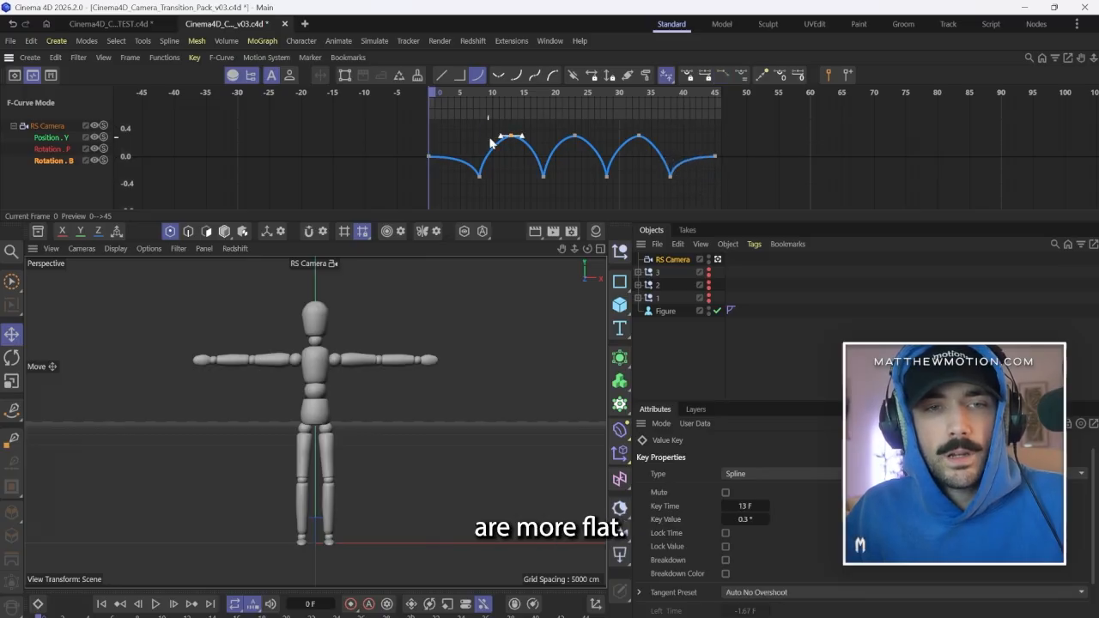
{"action": "left_click_drag", "start_coordinate": [501, 135], "coordinate": [491, 138]}
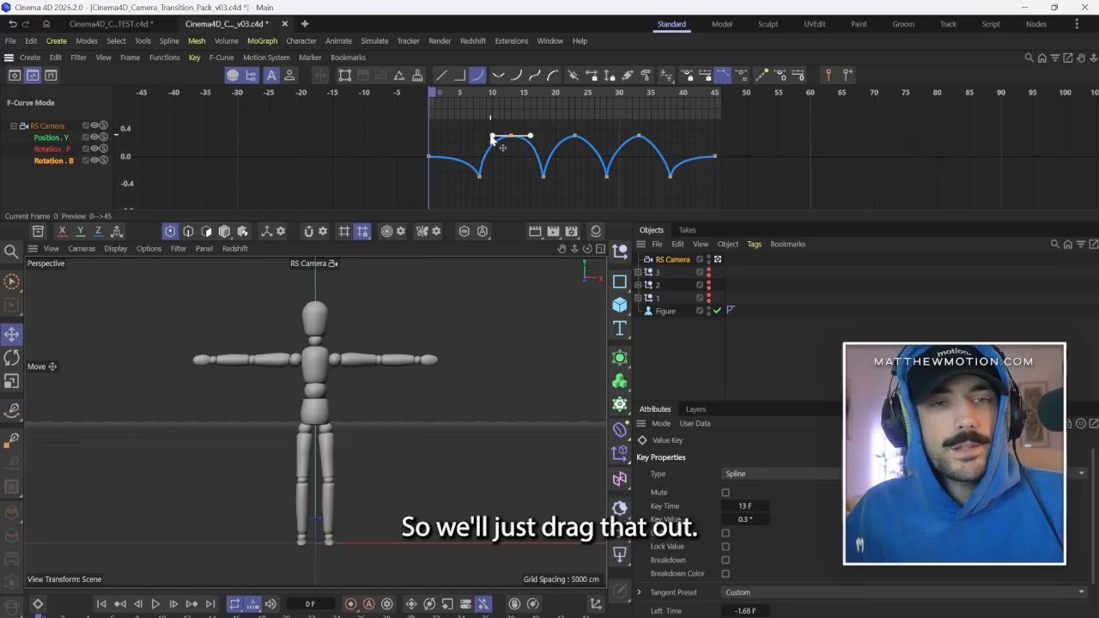
{"action": "left_click", "coordinate": [574, 136]}
{"action": "left_click_drag", "start_coordinate": [564, 135], "coordinate": [564, 138]}
{"action": "left_click", "coordinate": [639, 134]}
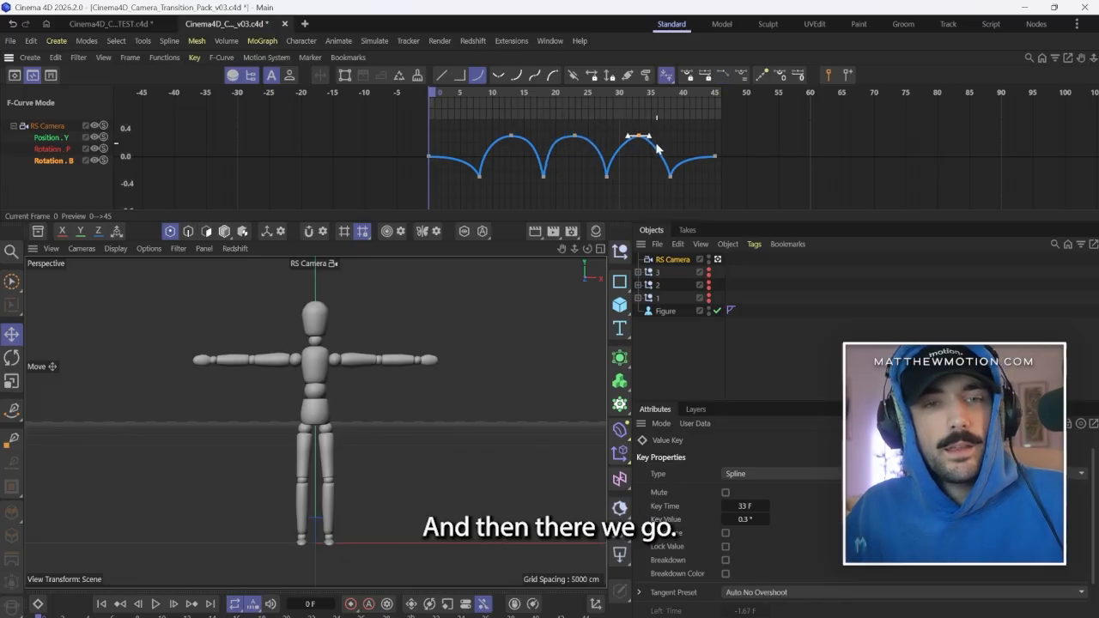
{"action": "left_click_drag", "start_coordinate": [649, 137], "coordinate": [619, 137]}
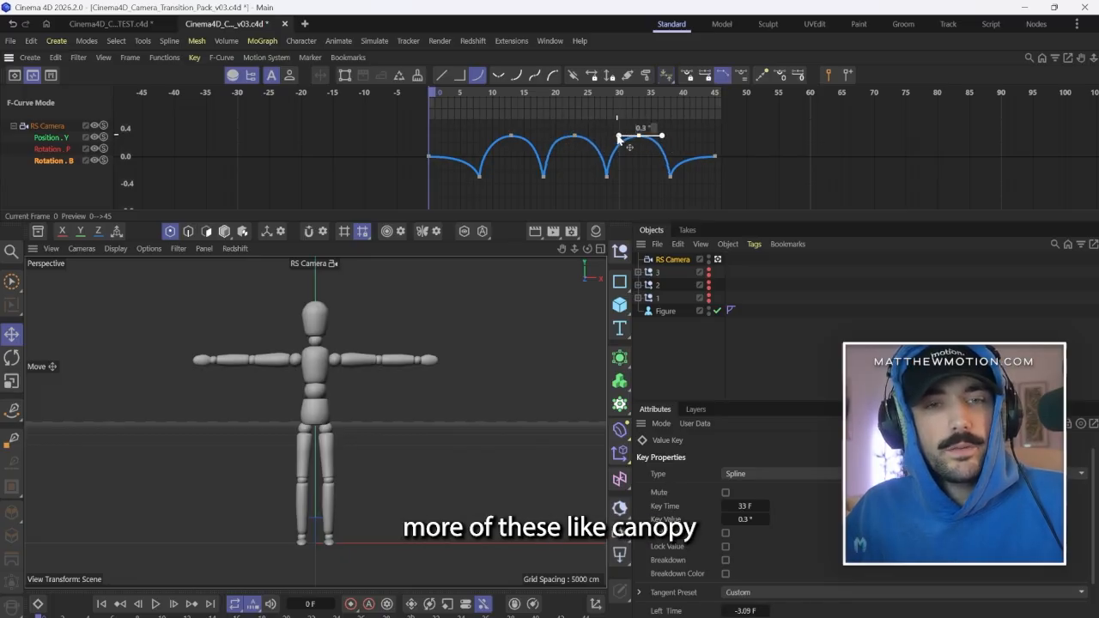
Extend the flat tangents of the Rotation B curve's first and last keys on frames 0 and 45.
{"action": "mouse_move", "coordinate": [446, 153]}
{"action": "left_mouse_down"}
{"action": "mouse_move", "coordinate": [410, 167]}
{"action": "mouse_move", "coordinate": [453, 156]}
{"action": "left_mouse_up"}
{"action": "left_click", "coordinate": [714, 155]}
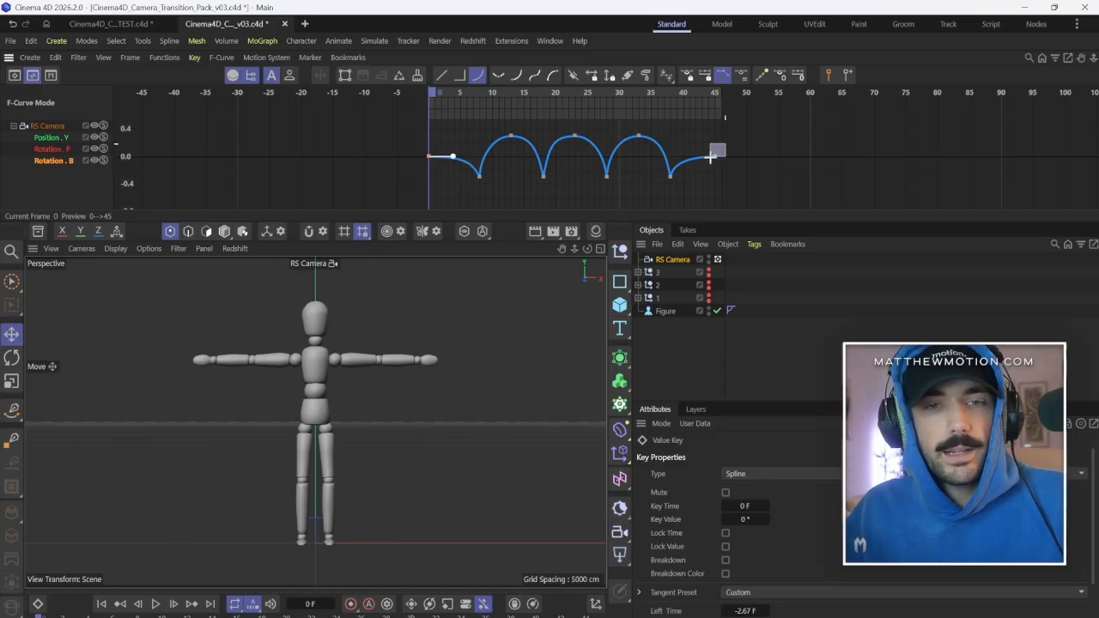
{"action": "left_click_drag", "start_coordinate": [701, 157], "coordinate": [690, 157]}
{"action": "left_click", "coordinate": [687, 172]}
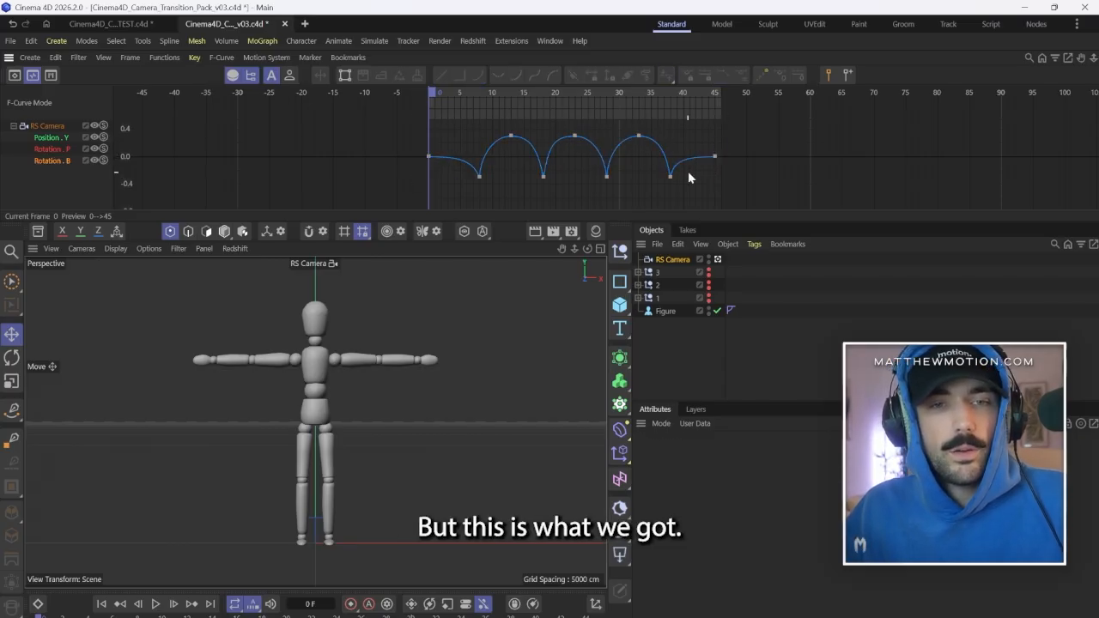
{"action": "scroll", "coordinate": [619, 180], "scroll_direction": "down", "scroll_amount": 5, "text": "shift"}
{"action": "scroll", "coordinate": [604, 175], "scroll_direction": "up", "scroll_amount": 5, "text": "shift"}
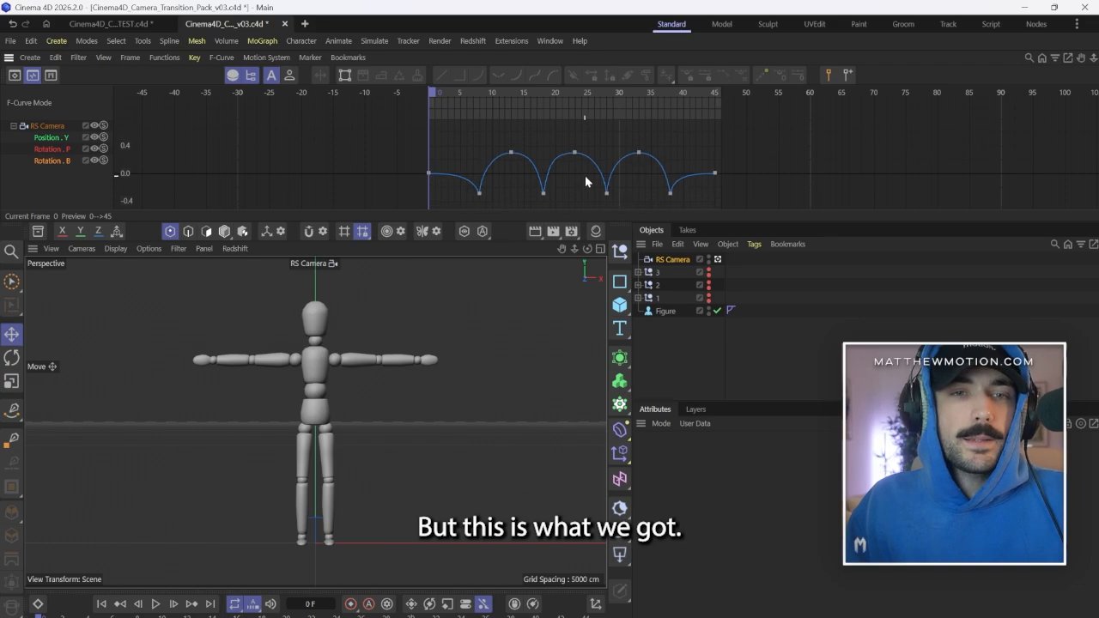
Play back the fourth camera's animation and review its movement against the Rotation B curve.
{"action": "left_click", "coordinate": [154, 604]}
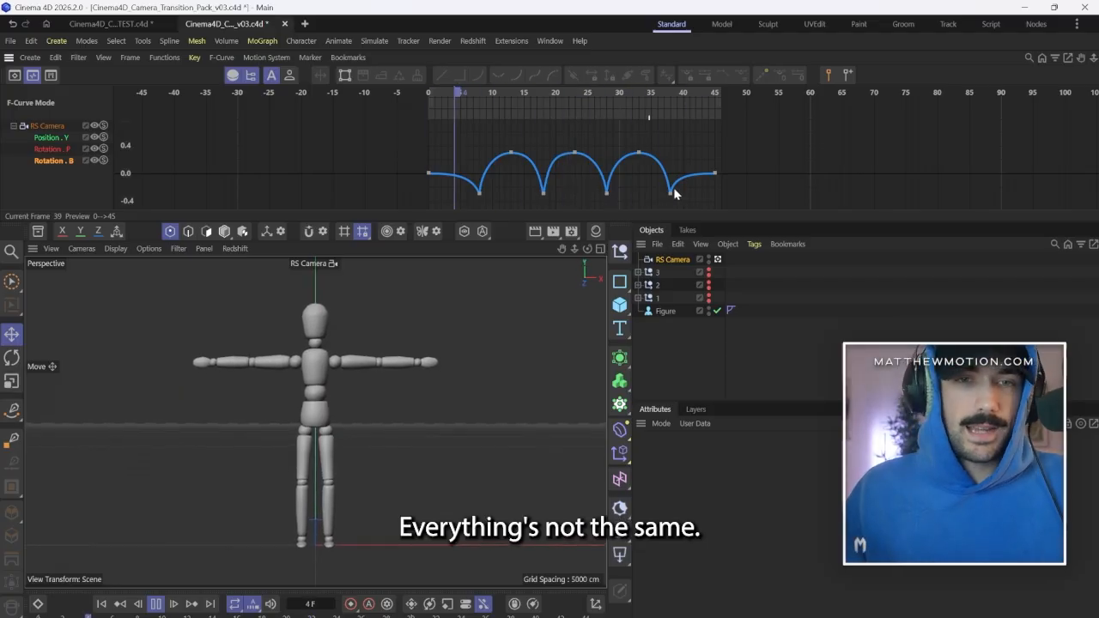
{"action": "scroll", "coordinate": [569, 191], "scroll_direction": "up", "scroll_amount": 4, "text": "shift"}
{"action": "scroll", "coordinate": [567, 187], "scroll_direction": "down", "scroll_amount": 3, "text": "shift"}
{"action": "scroll", "coordinate": [562, 153], "scroll_direction": "up", "scroll_amount": 3, "text": "shift"}
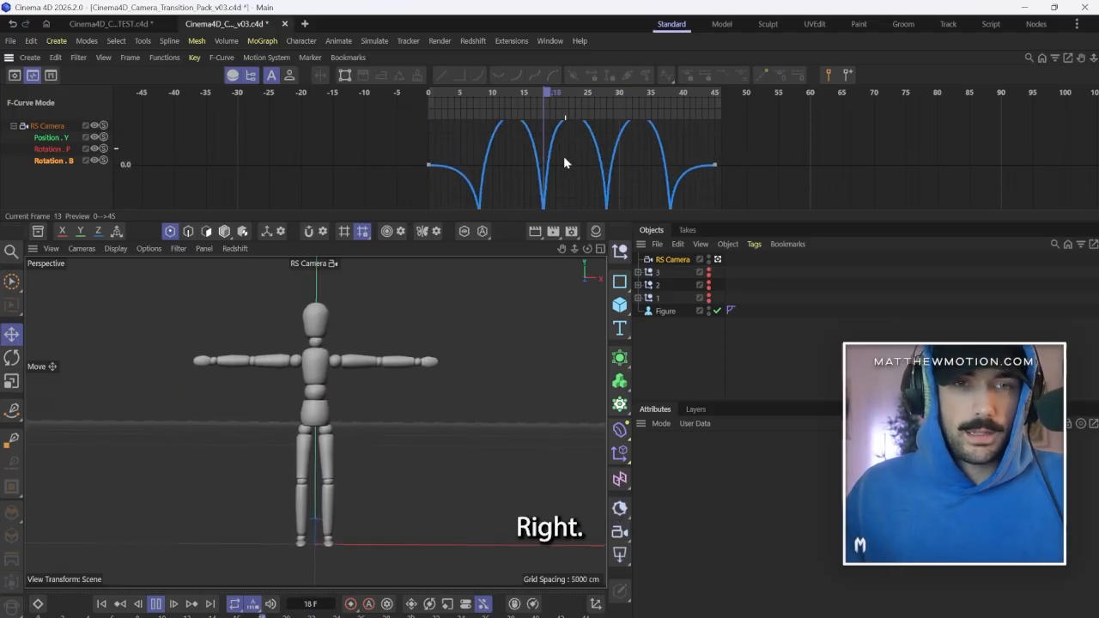
{"action": "scroll", "coordinate": [563, 163], "scroll_direction": "down", "scroll_amount": 4, "text": "shift"}
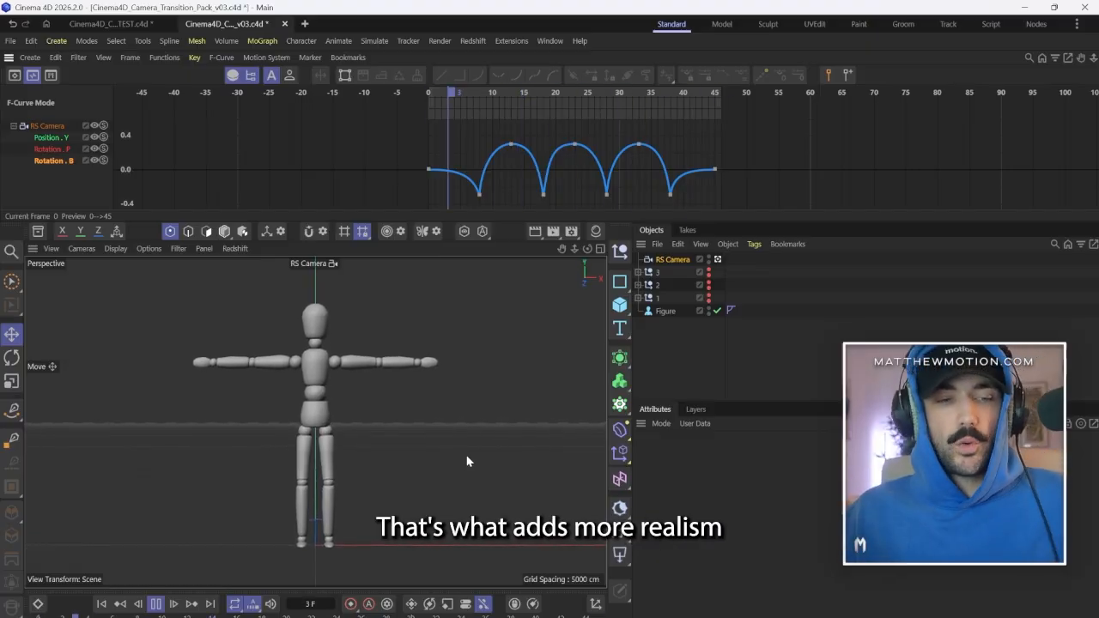
{"action": "left_click", "coordinate": [157, 605]}
Rename the RS Camera object as 4.
{"action": "double_click", "coordinate": [674, 259]}
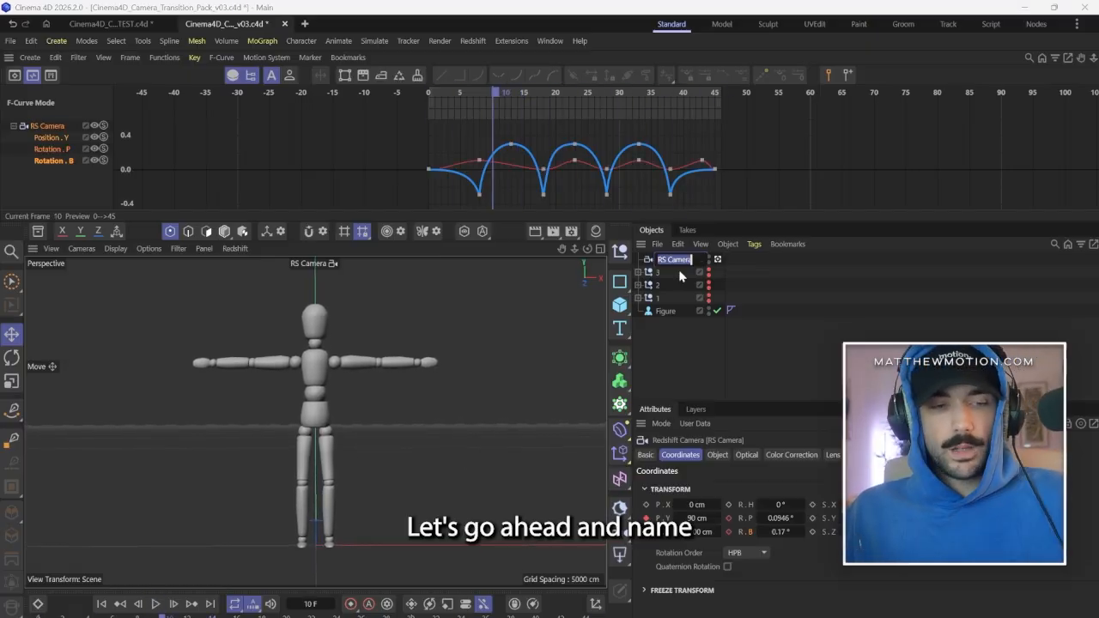
{"action": "type", "text": "4"}
{"action": "left_click", "coordinate": [791, 315]}
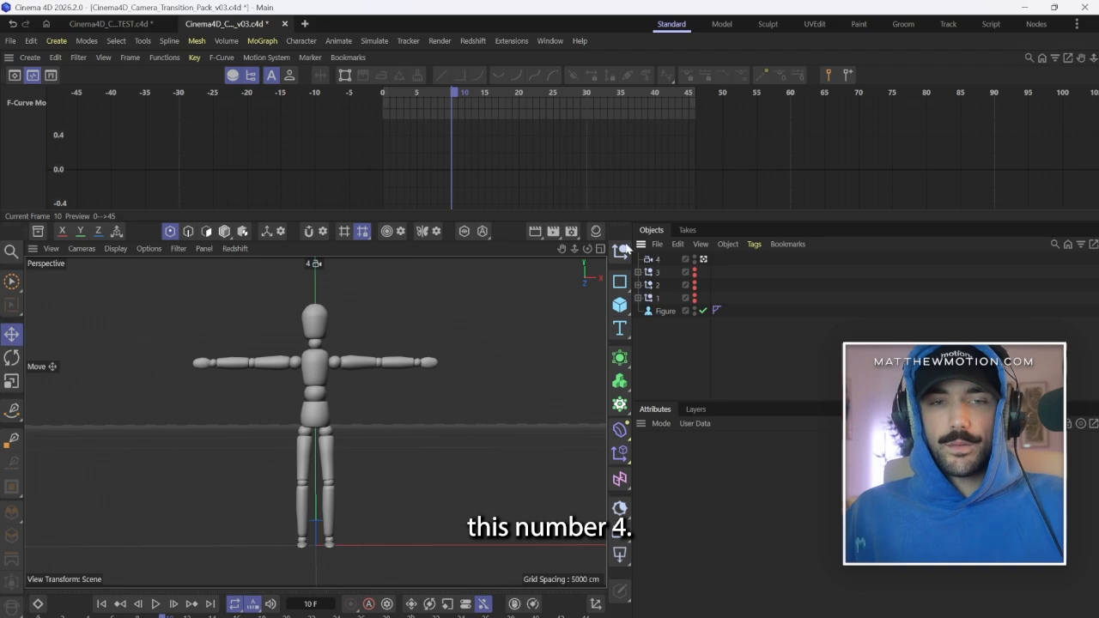
Create a null named 4 and nest camera 4 inside it.
{"action": "left_click", "coordinate": [620, 250]}
{"action": "double_click", "coordinate": [663, 259]}
{"action": "left_click", "coordinate": [734, 292]}
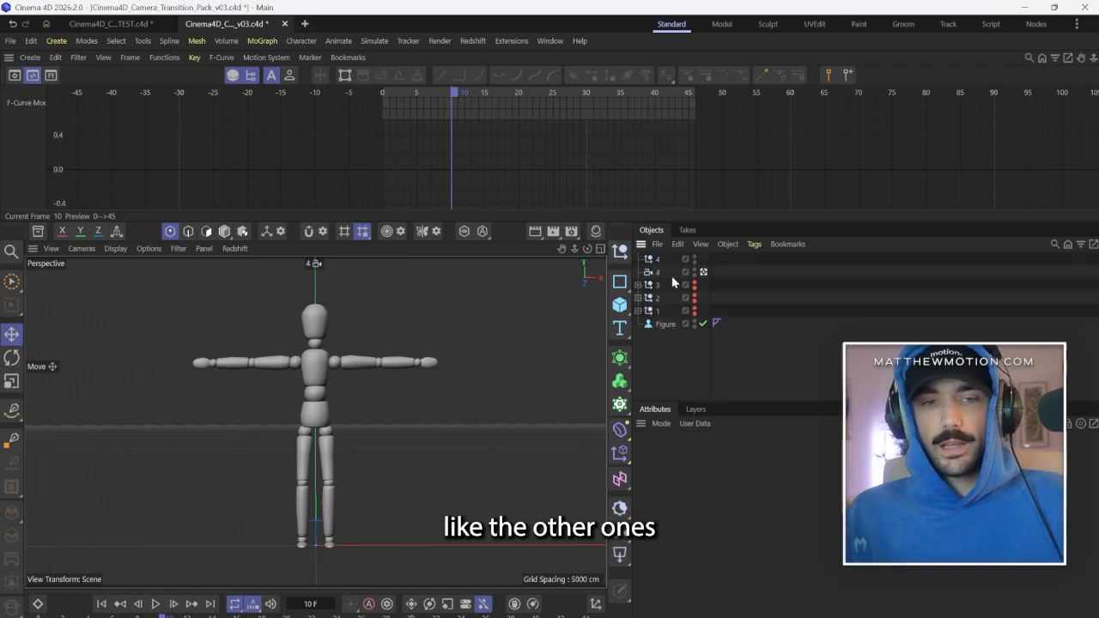
{"action": "left_click_drag", "start_coordinate": [659, 272], "coordinate": [661, 260]}
{"action": "left_click", "coordinate": [744, 264]}
Expand the null groups 4, 3, 2 and 1 and unhide all four groups in the viewport and render.
{"action": "left_click", "coordinate": [637, 258]}
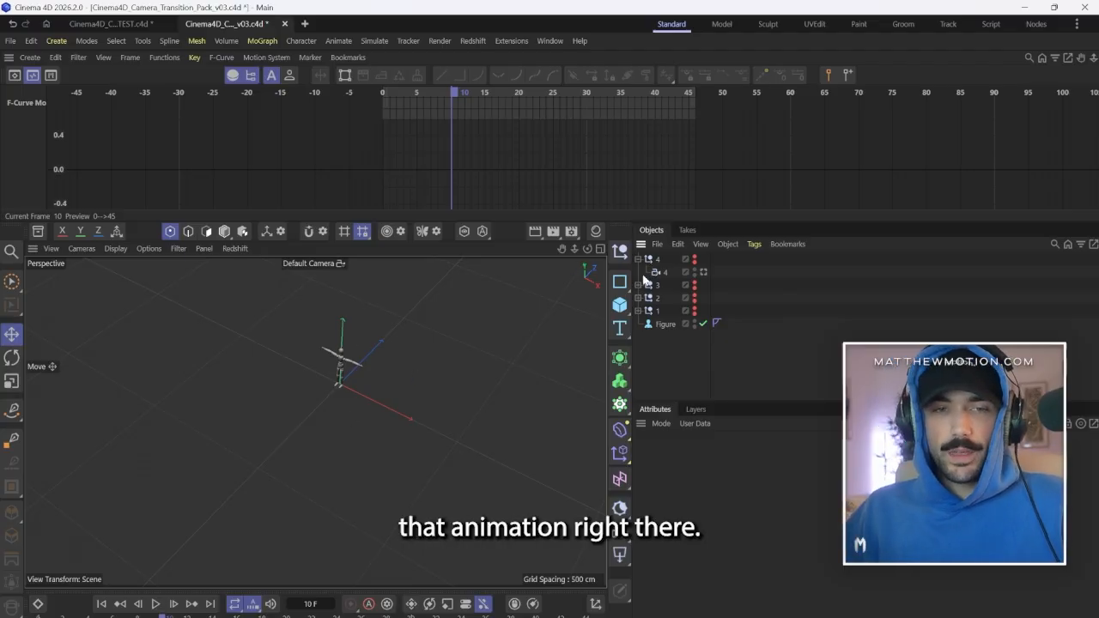
{"action": "left_click", "coordinate": [637, 284]}
{"action": "left_click", "coordinate": [637, 310]}
{"action": "left_click", "coordinate": [637, 336]}
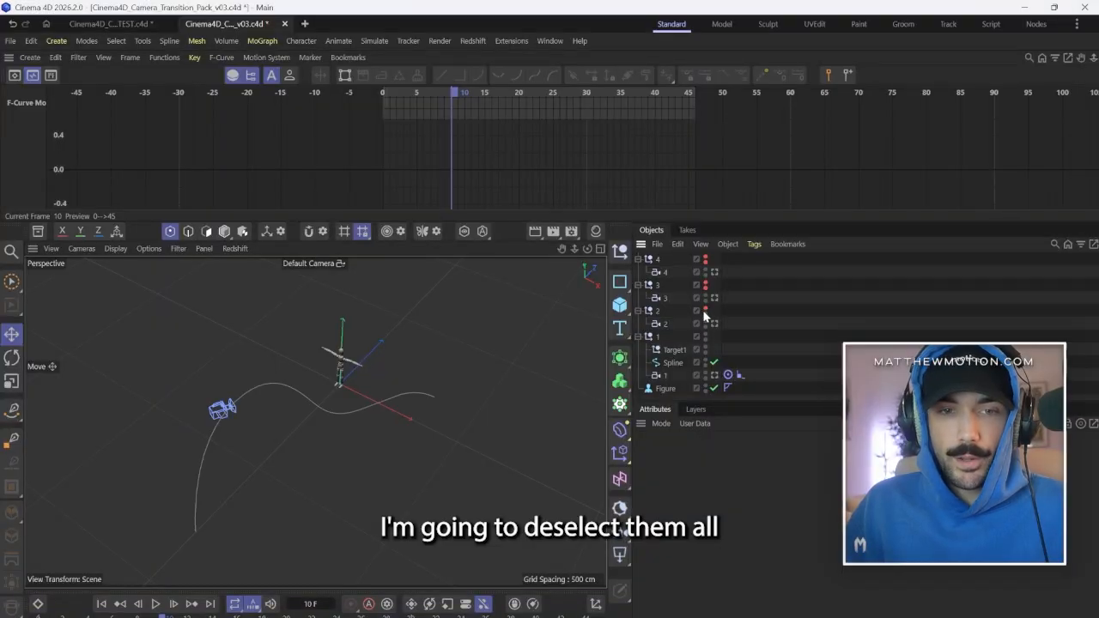
{"action": "left_click", "coordinate": [705, 310]}
{"action": "left_click", "coordinate": [705, 285]}
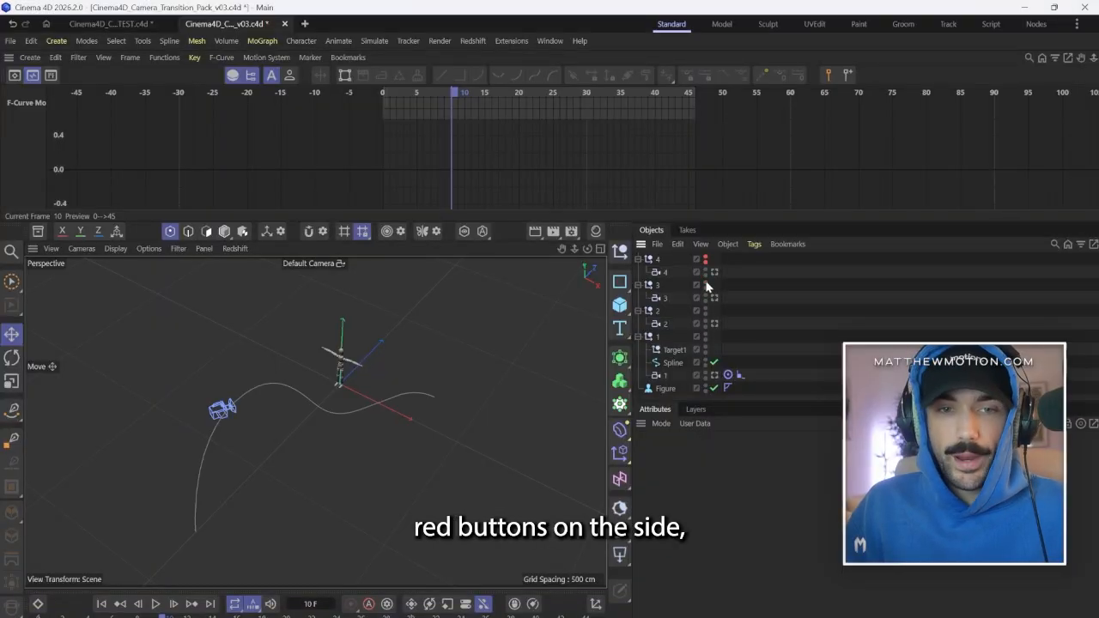
{"action": "left_click", "coordinate": [705, 259]}
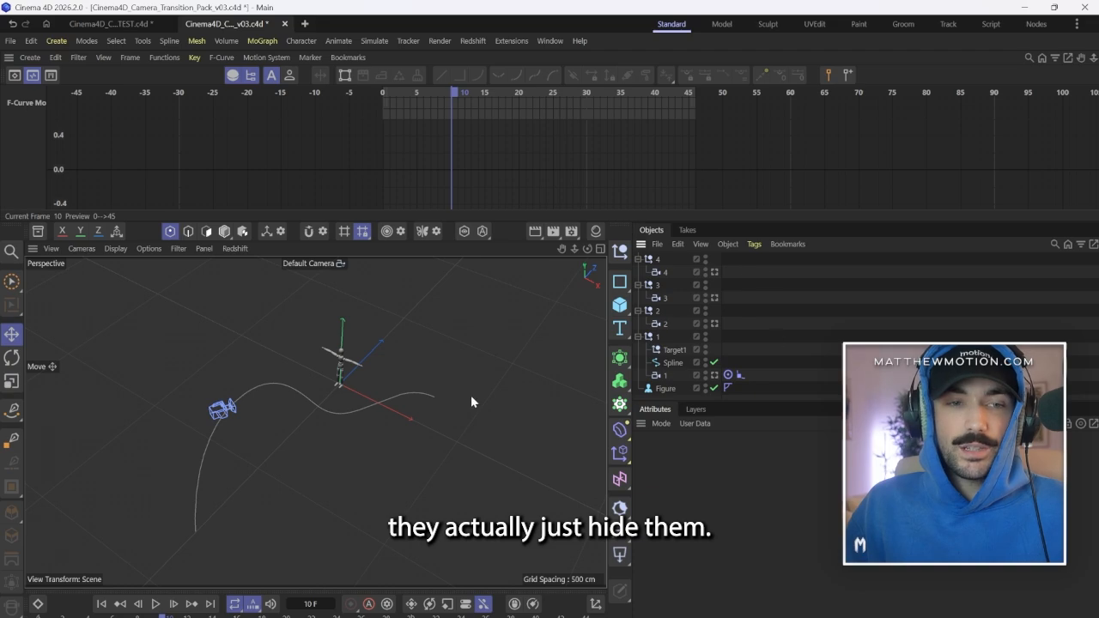
Play the animation from frame 0 and examine all camera movements together from the default camera's perspective.
{"action": "left_click", "coordinate": [102, 603]}
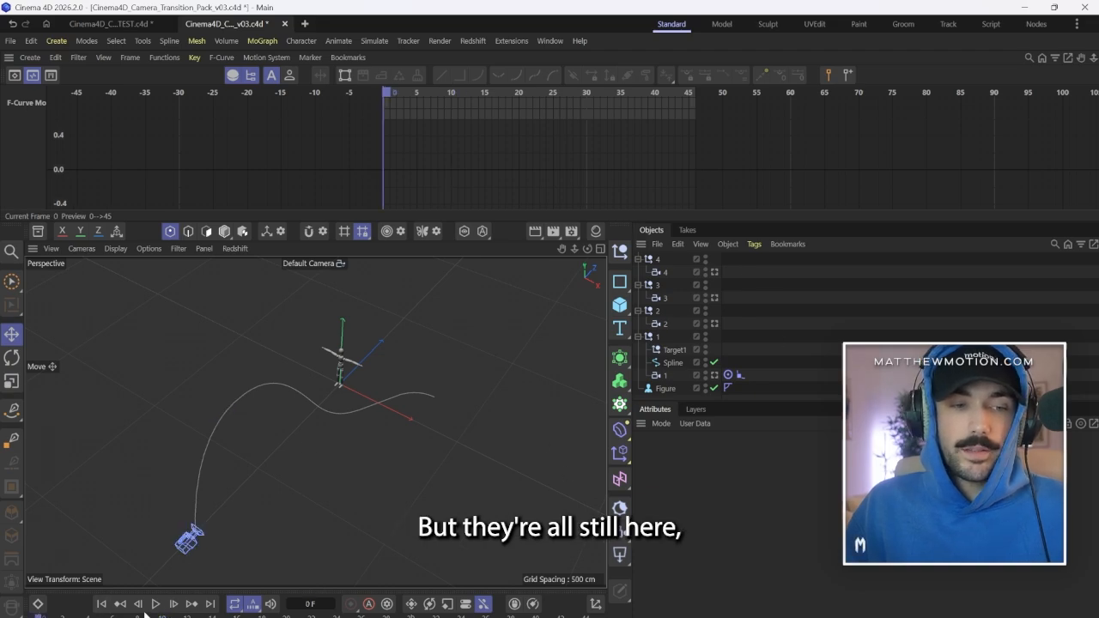
{"action": "left_click", "coordinate": [155, 604]}
{"action": "scroll", "coordinate": [300, 472], "scroll_direction": "down", "scroll_amount": 9}
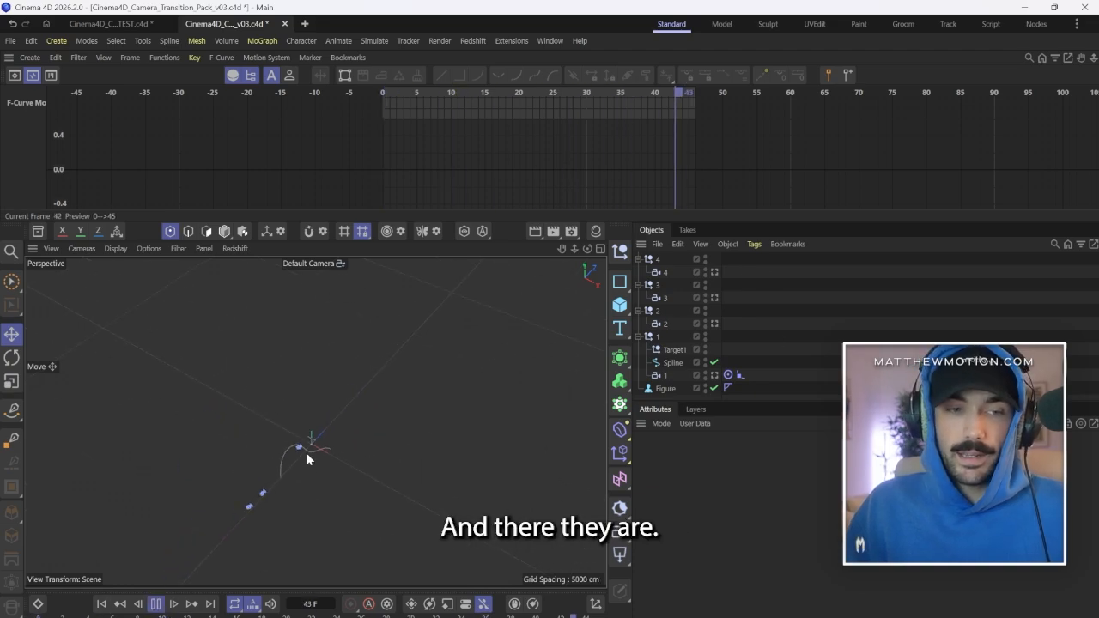
{"action": "scroll", "coordinate": [272, 498], "scroll_direction": "up", "scroll_amount": 9}
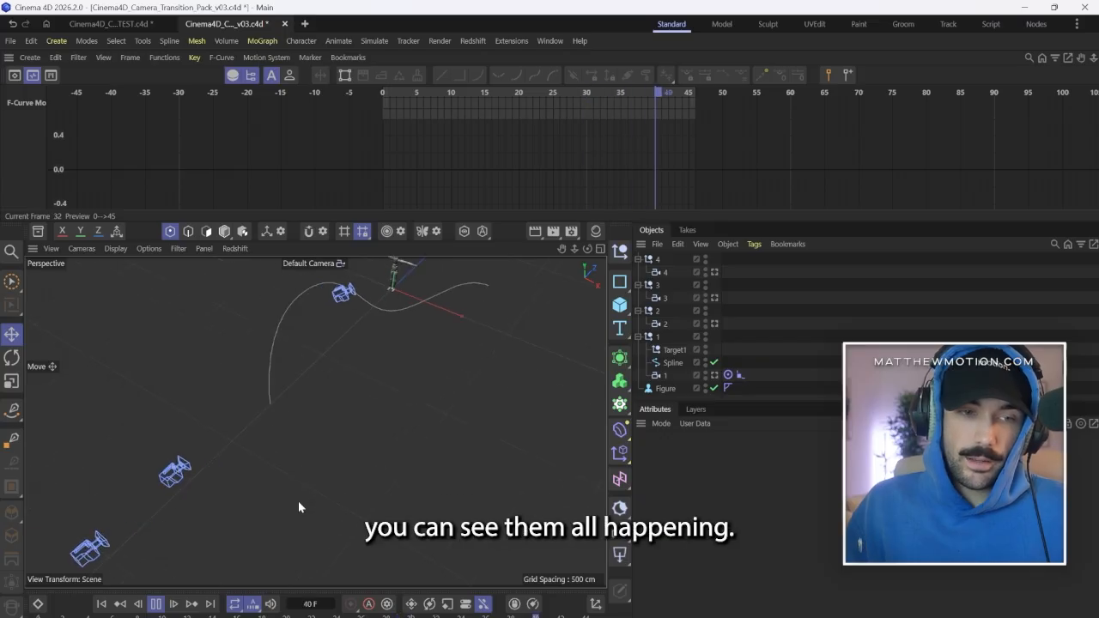
{"action": "scroll", "coordinate": [122, 547], "scroll_direction": "up", "scroll_amount": 5}
{"action": "scroll", "coordinate": [122, 547], "scroll_direction": "up", "scroll_amount": 5}
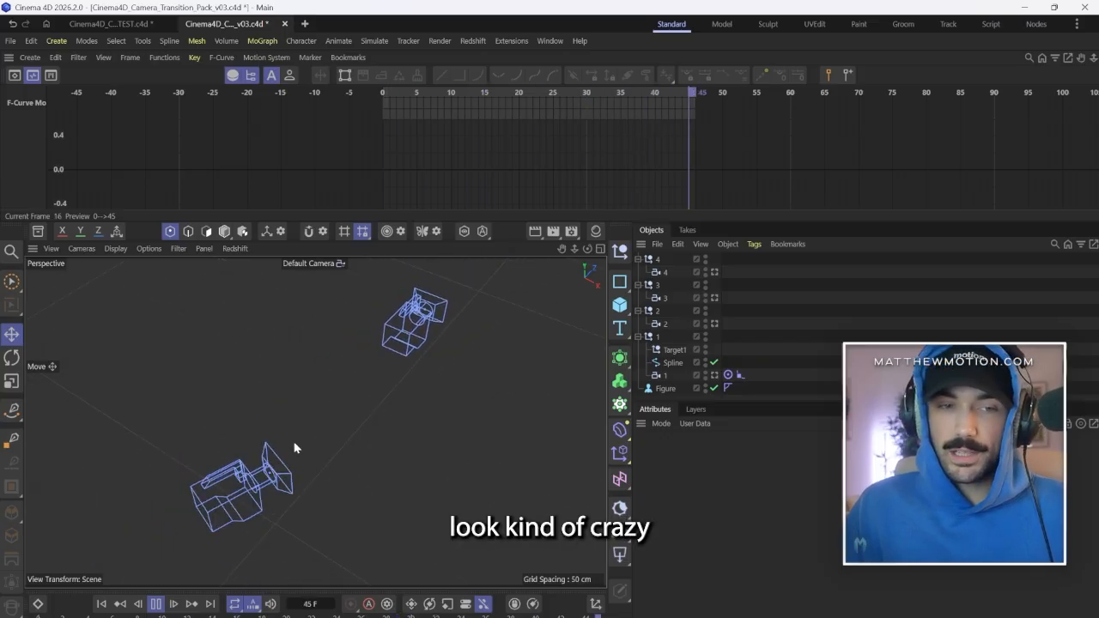
{"action": "scroll", "coordinate": [283, 412], "scroll_direction": "down", "scroll_amount": 8}
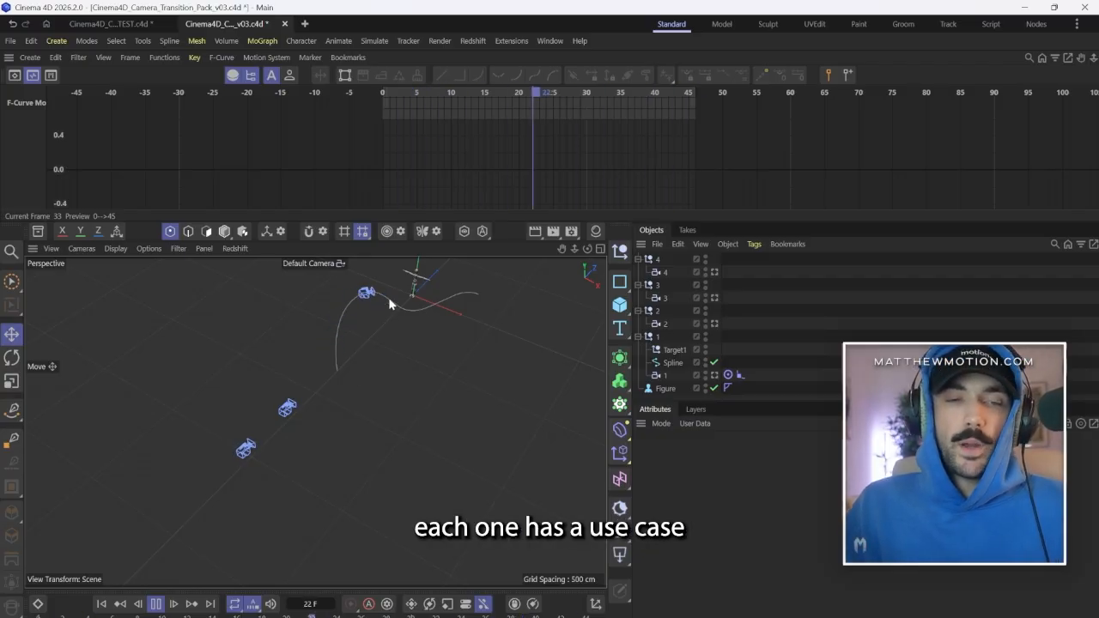
{"action": "left_click", "coordinate": [156, 605]}
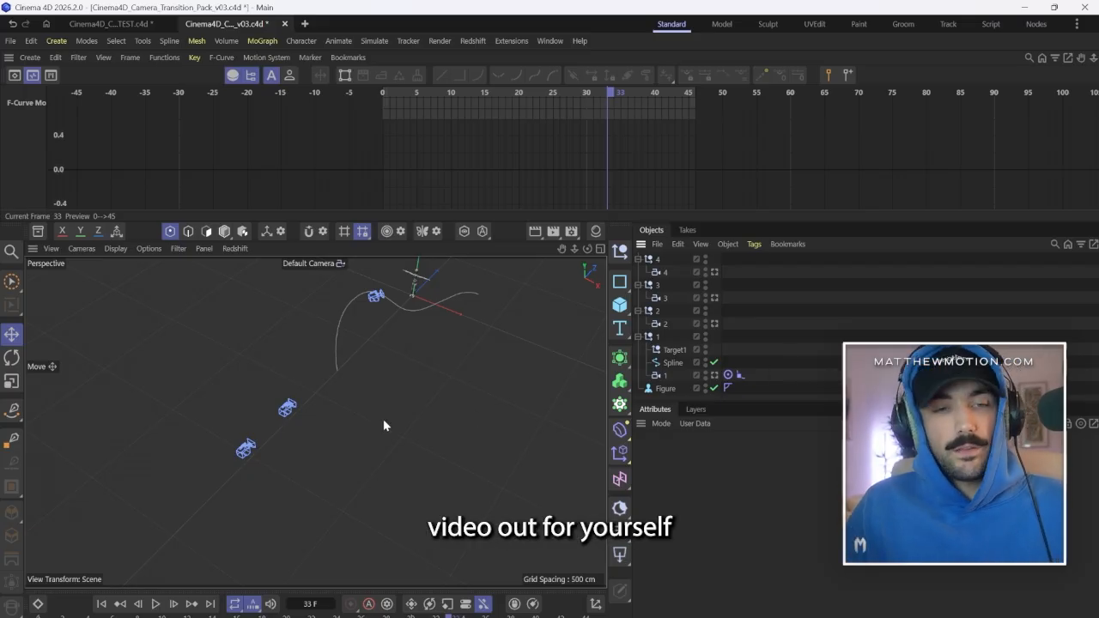
Return the timeline to frame 0 with all cameras in view.
{"action": "scroll", "coordinate": [383, 419], "scroll_direction": "up", "scroll_amount": 4}
{"action": "scroll", "coordinate": [369, 395], "scroll_direction": "down", "scroll_amount": 3}
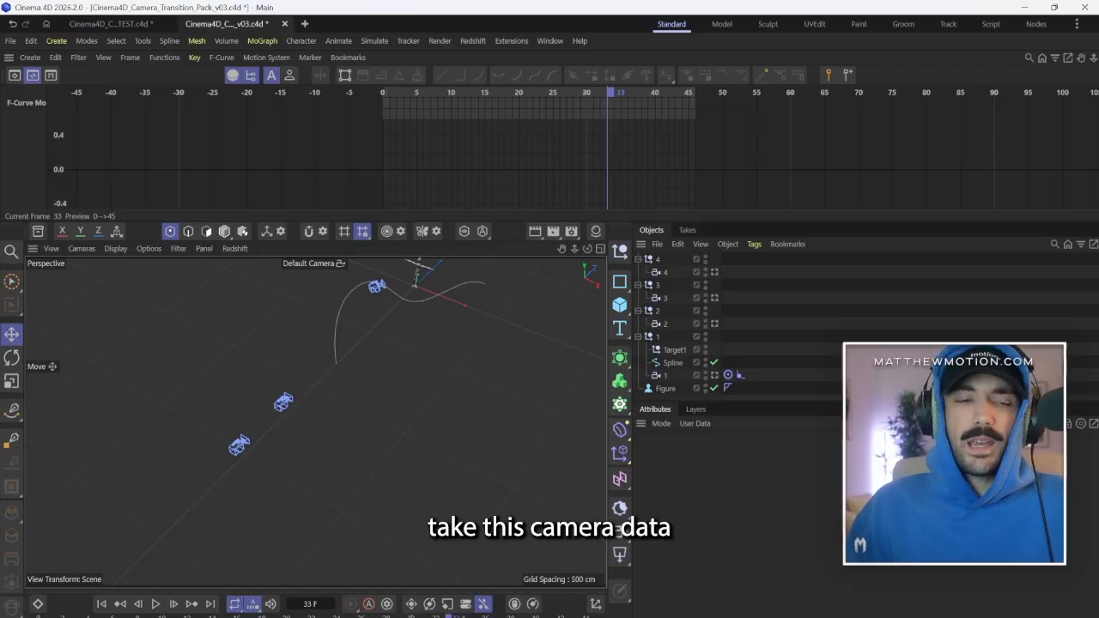
{"action": "left_click", "coordinate": [101, 604]}
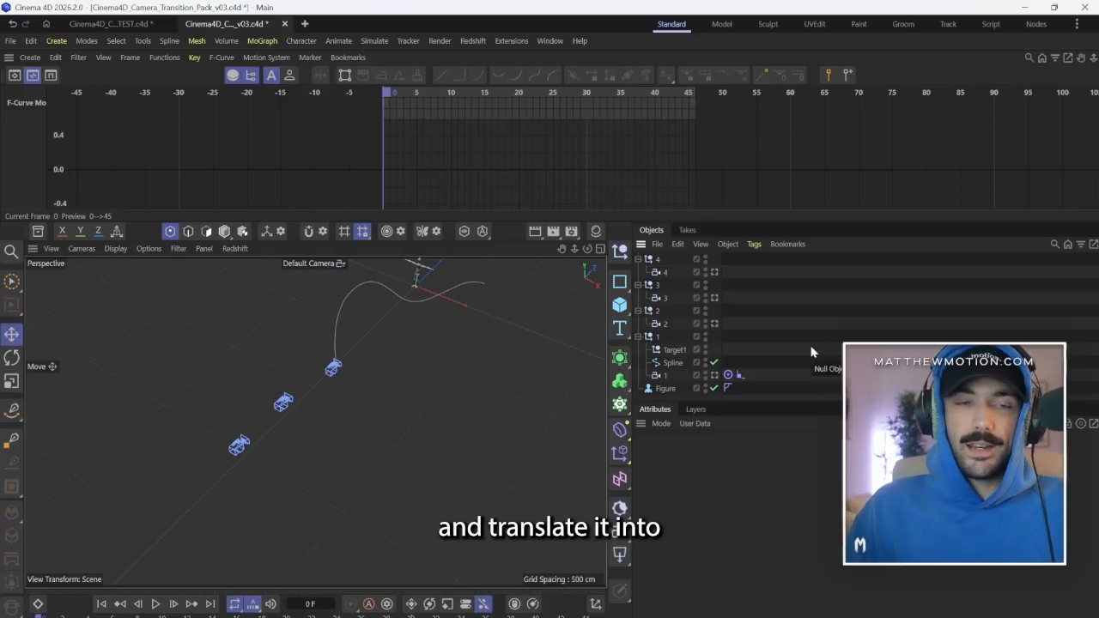